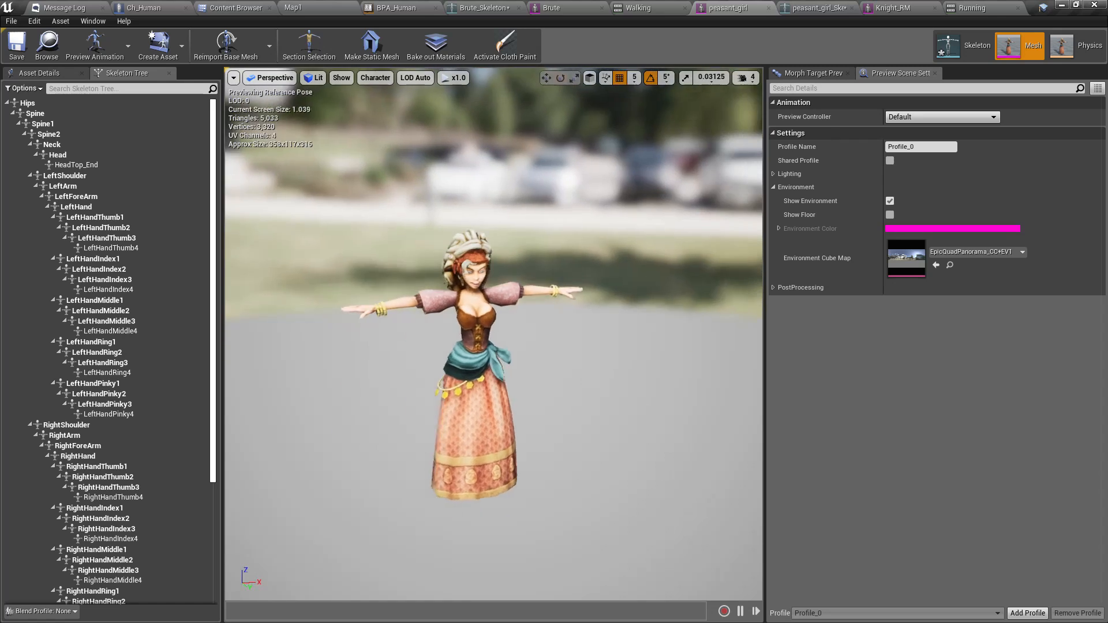
# Step: Inspect the peasant_girl mesh up close, the BPA_Human AnimGraph and the Brute mesh
pyautogui.press('w')
pyautogui.press('d')
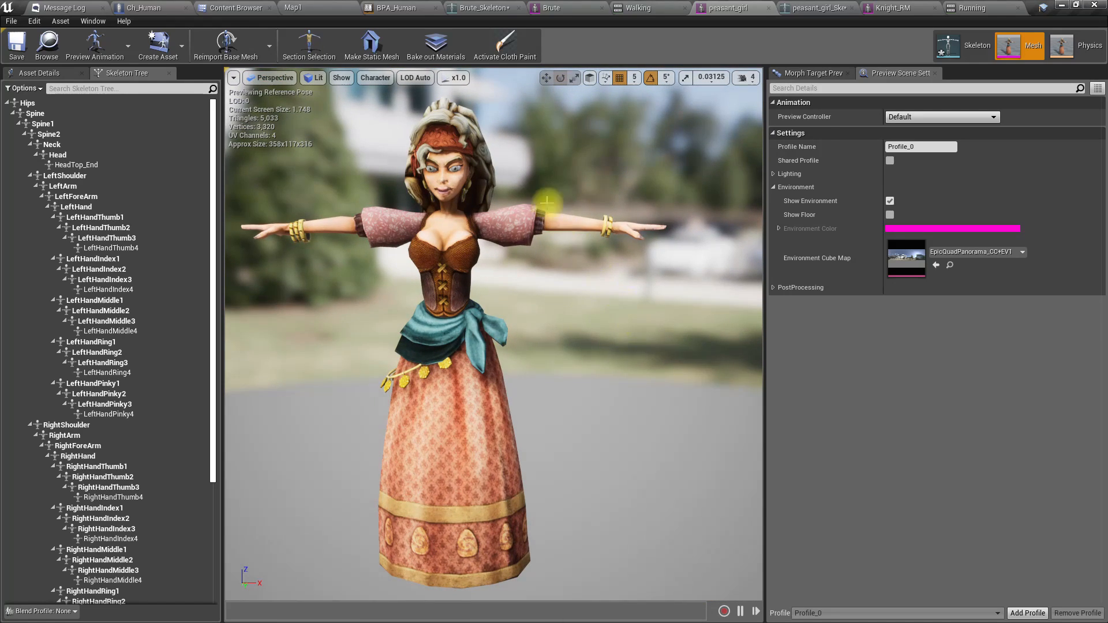
pyautogui.click(413, 8)
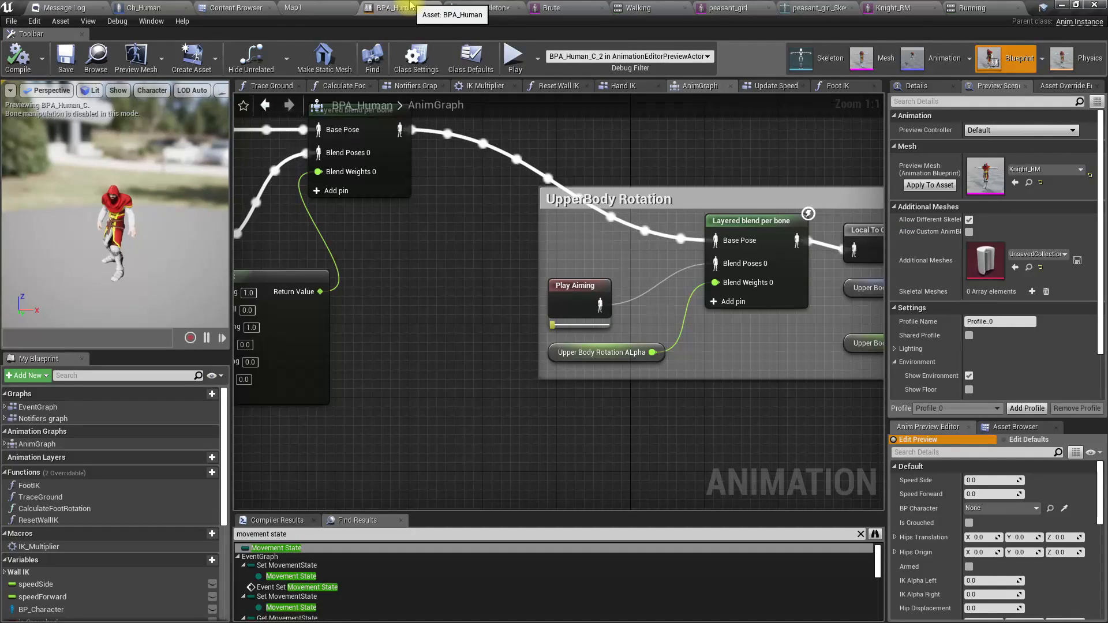
pyautogui.click(545, 8)
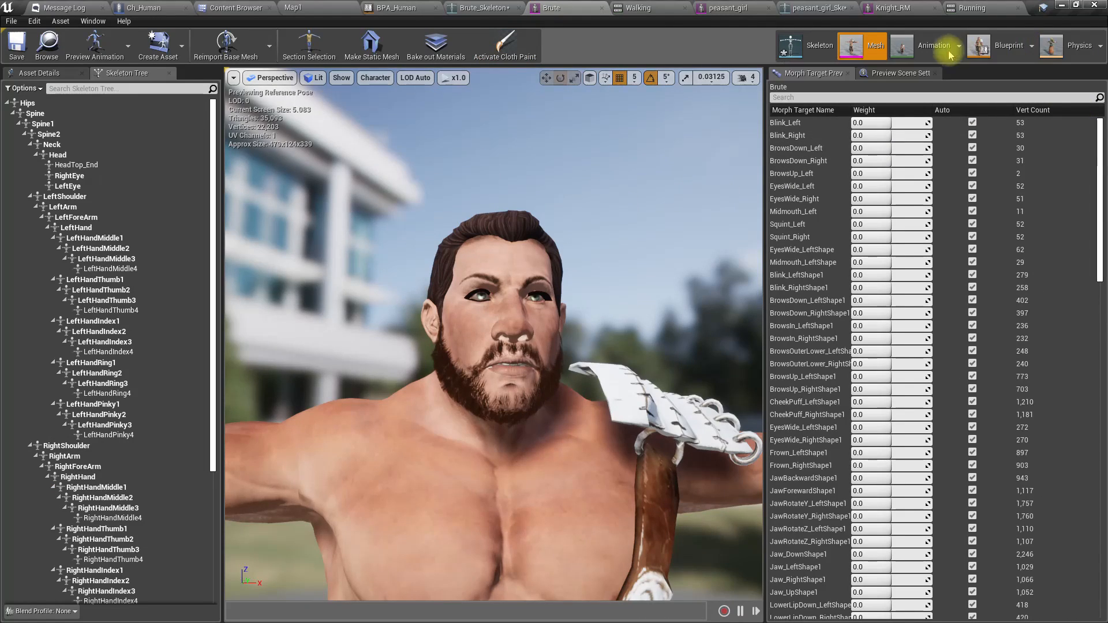
# Step: Look through the Brute's planting animations and preview its Running animation on the Brute mesh from the side
pyautogui.click(924, 49)
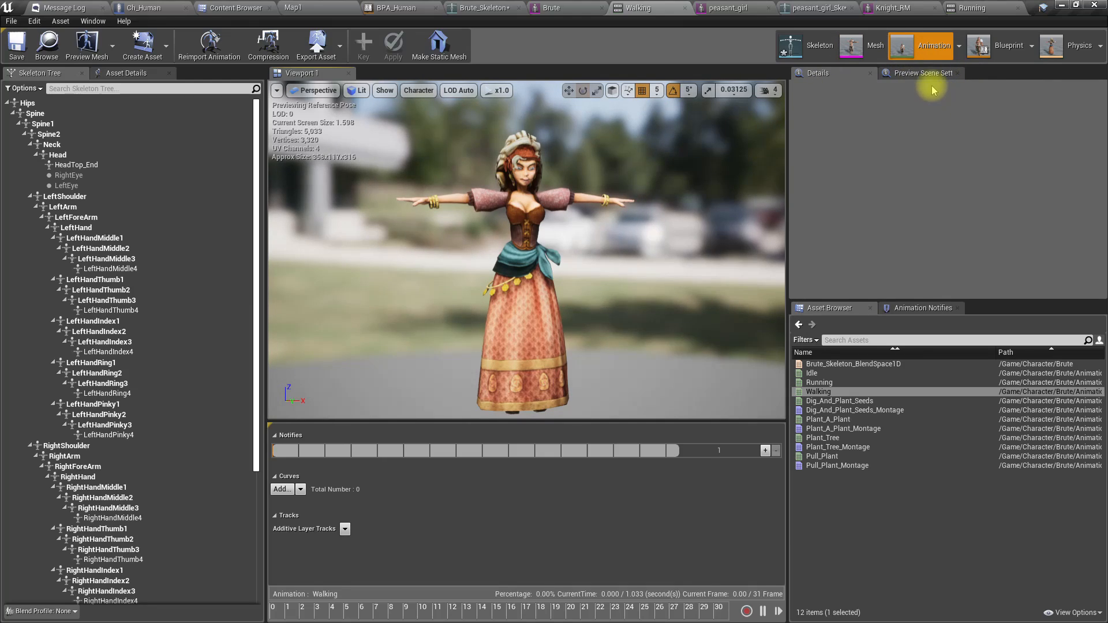
pyautogui.click(808, 428)
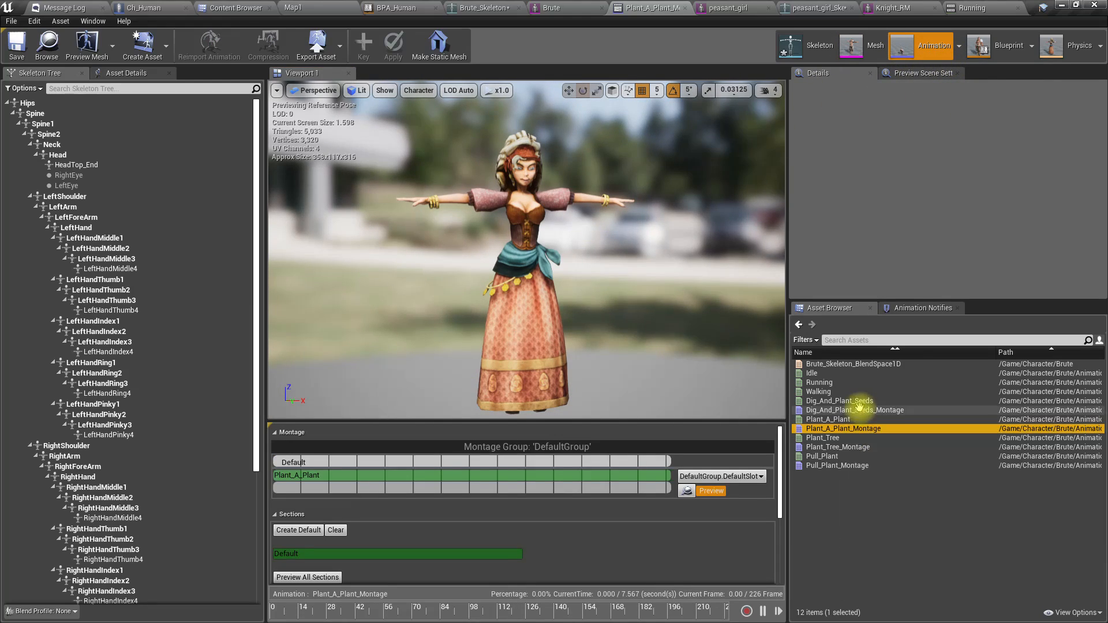
pyautogui.click(858, 402)
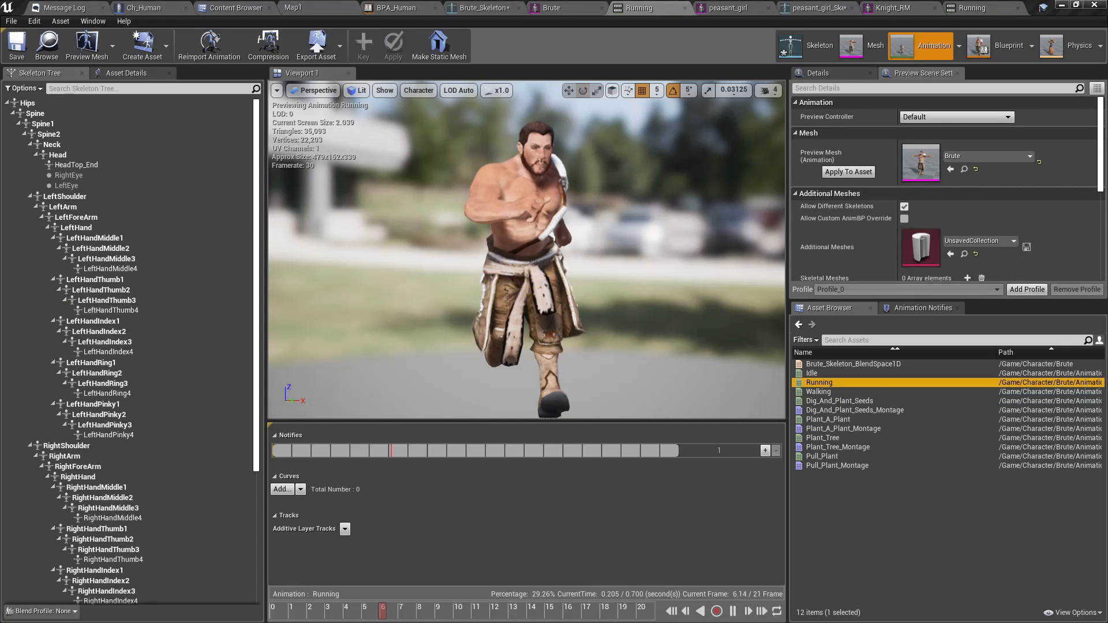
pyautogui.click(536, 277)
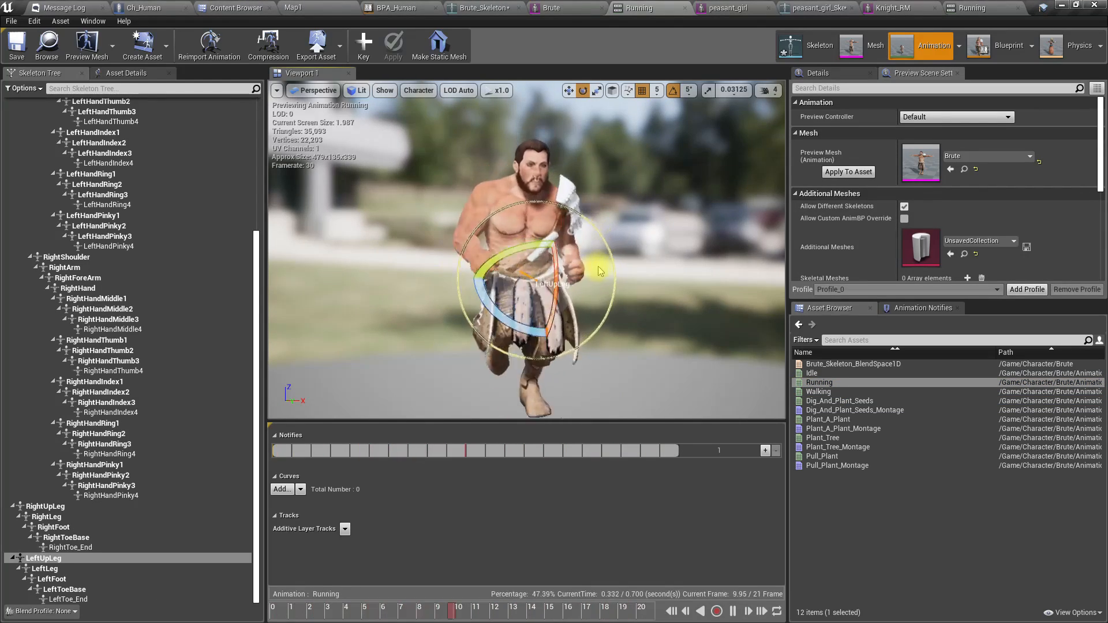
pyautogui.click(663, 247)
pyautogui.keyDown('alt'); pyautogui.moveTo(663, 247); pyautogui.dragTo(762, 265); pyautogui.keyUp('alt')
pyautogui.scroll(-3, 663, 247)
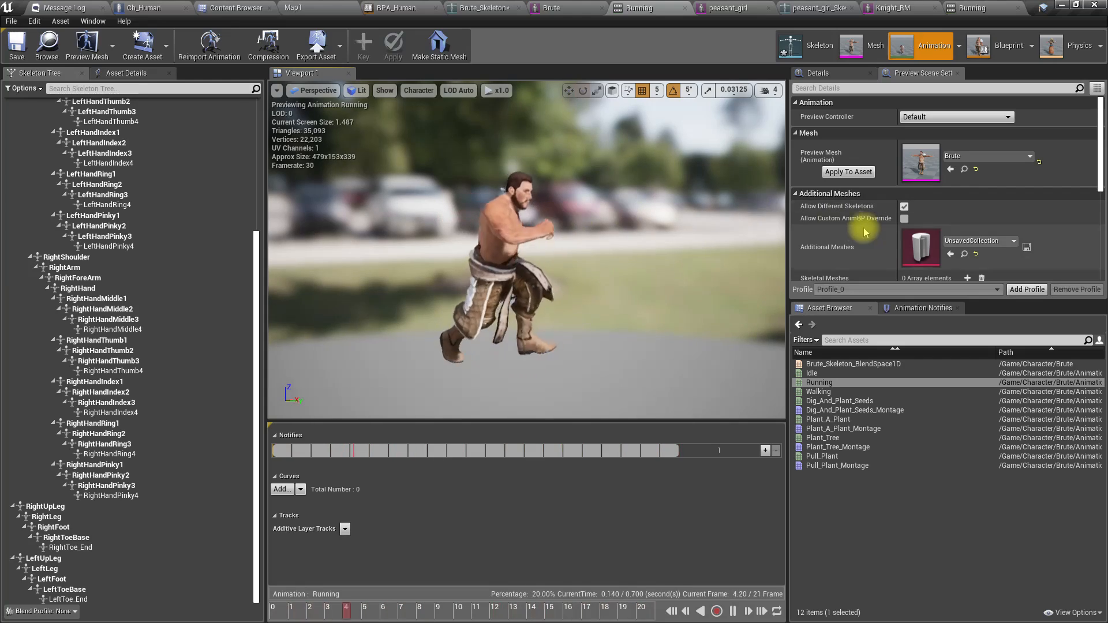
# Step: Preview the peasant girl's Running animation and look over her retargeted assets, including the blend space and BPA_peasant_girl
pyautogui.click(972, 7)
pyautogui.moveTo(593, 239)
pyautogui.keyDown('alt'); pyautogui.mouseDown()
pyautogui.moveTo(663, 240)
pyautogui.moveTo(601, 230)
pyautogui.mouseUp(); pyautogui.keyUp('alt')
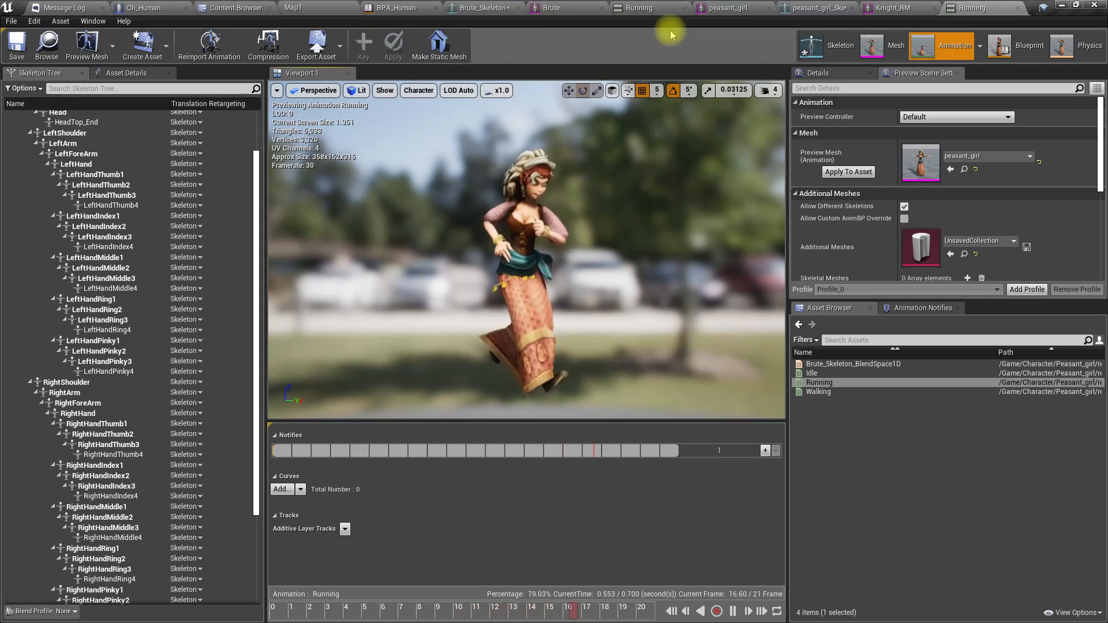
pyautogui.click(50, 51)
pyautogui.click(366, 163)
pyautogui.click(457, 128)
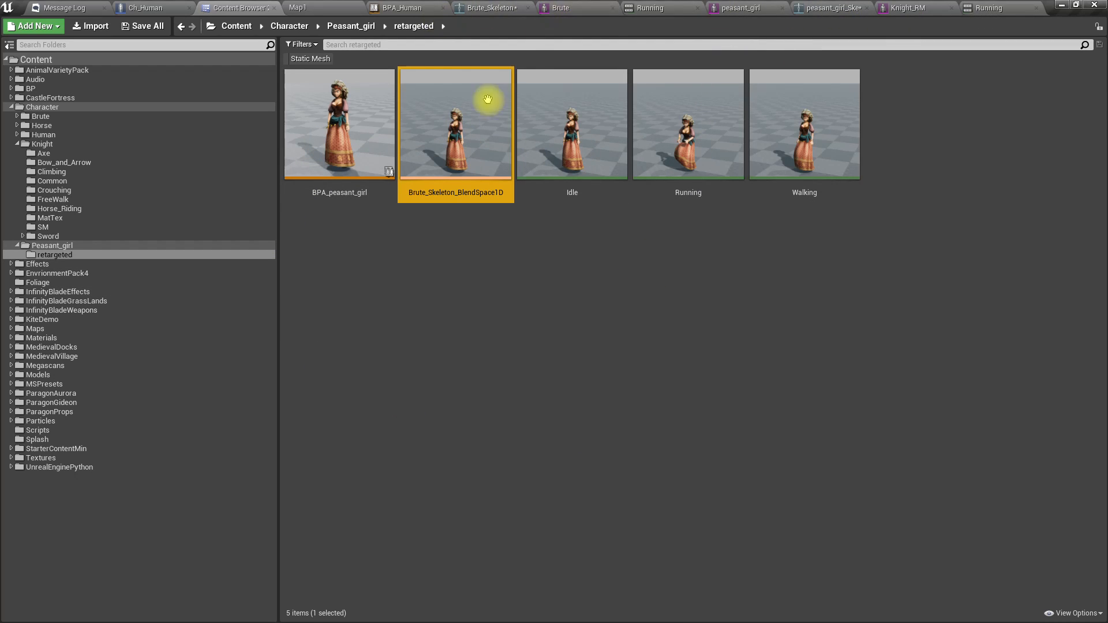
pyautogui.click(367, 155)
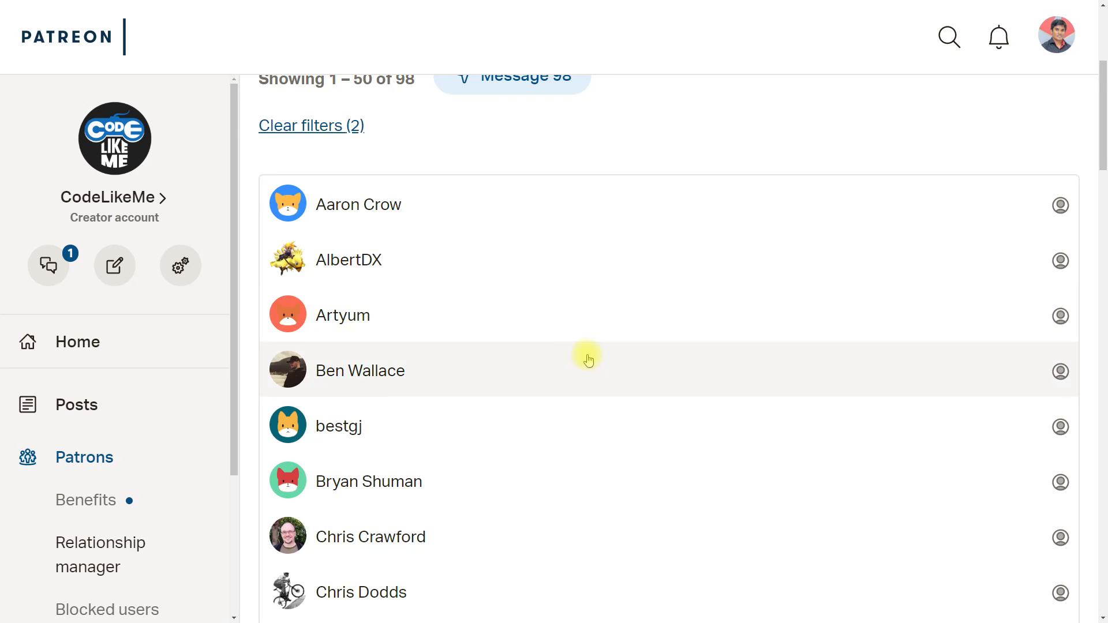
# Step: Switch to Patreon and review the list of paid active patrons across both result pages
pyautogui.scroll(-15, 586, 358)
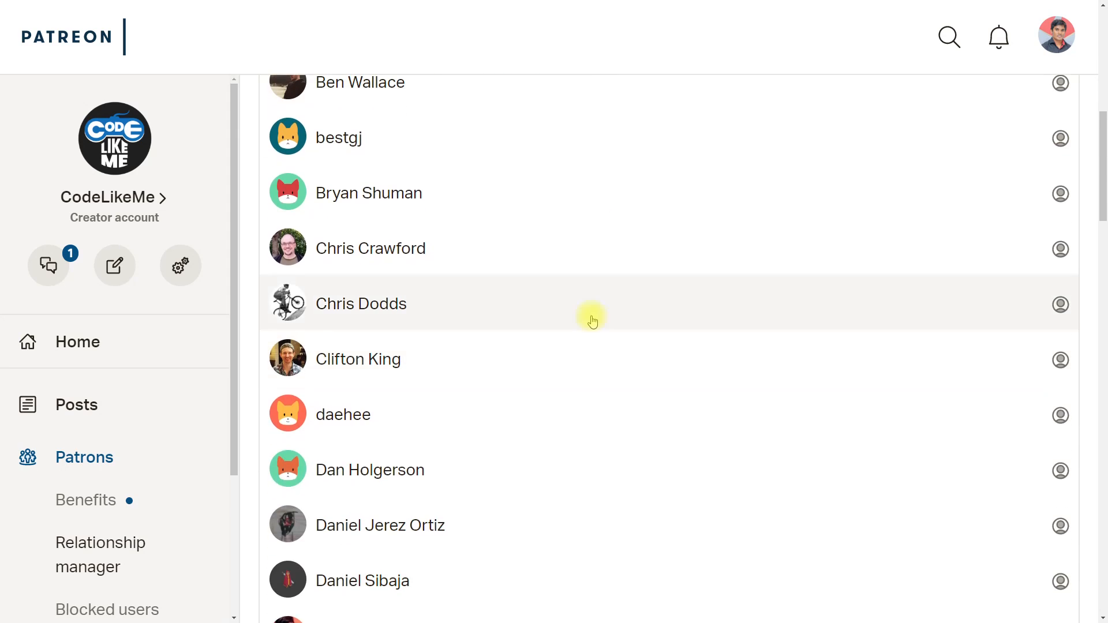
pyautogui.scroll(-20, 610, 330)
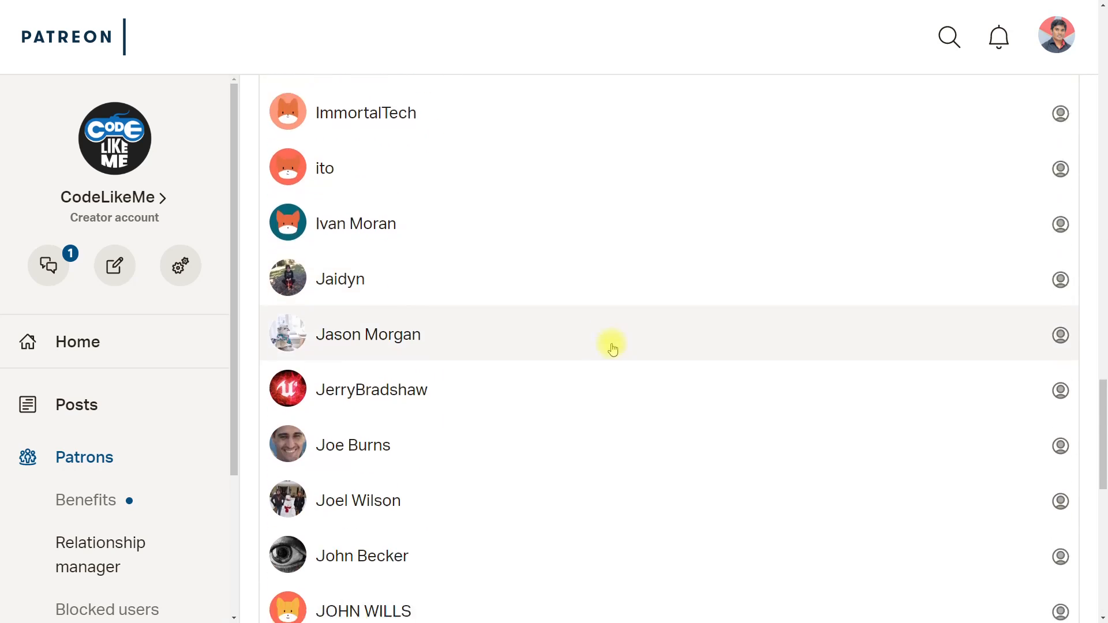
pyautogui.click(693, 539)
pyautogui.scroll(-4, 653, 361)
pyautogui.scroll(-20, 658, 370)
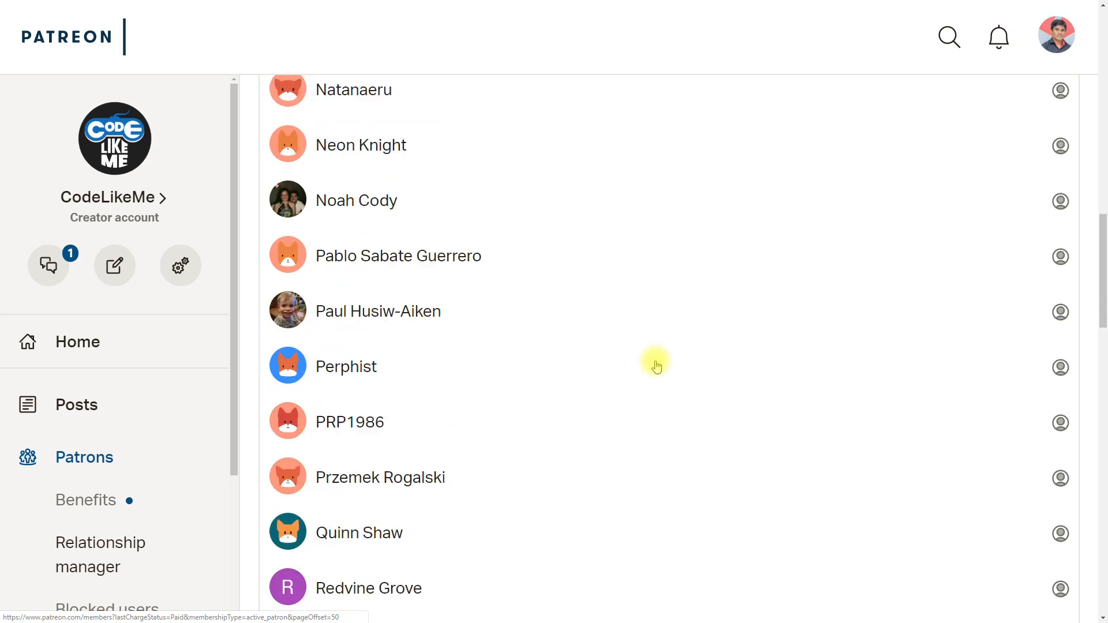
pyautogui.scroll(-10, 662, 376)
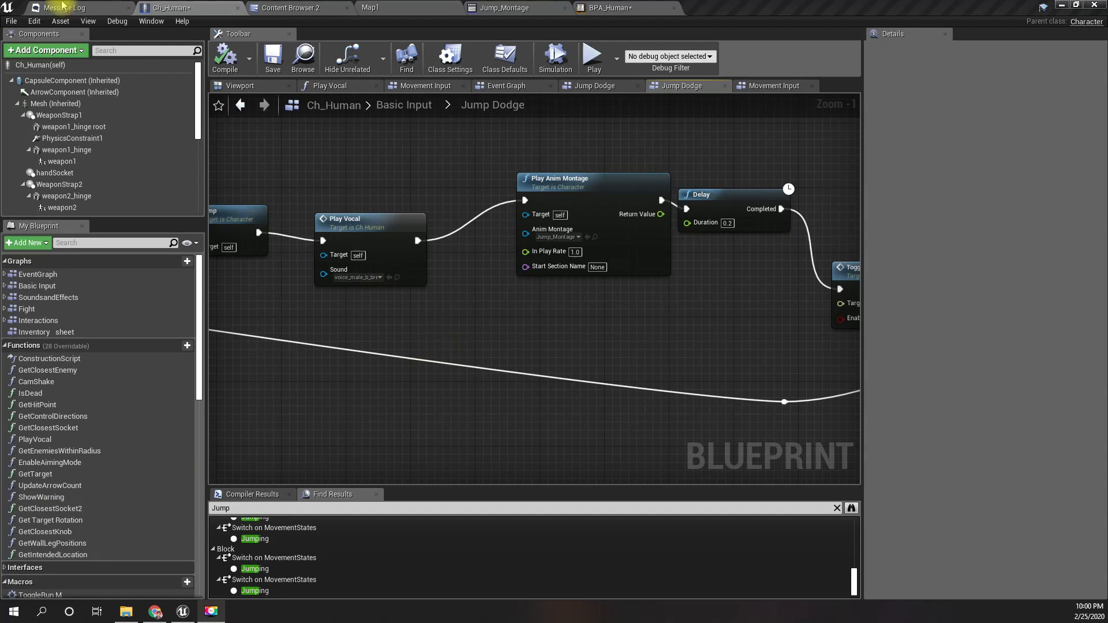
# Step: Switch to Unreal Editor and play-test Map1 with the viewport in full screen, ending the session and leaving full screen
pyautogui.click(367, 7)
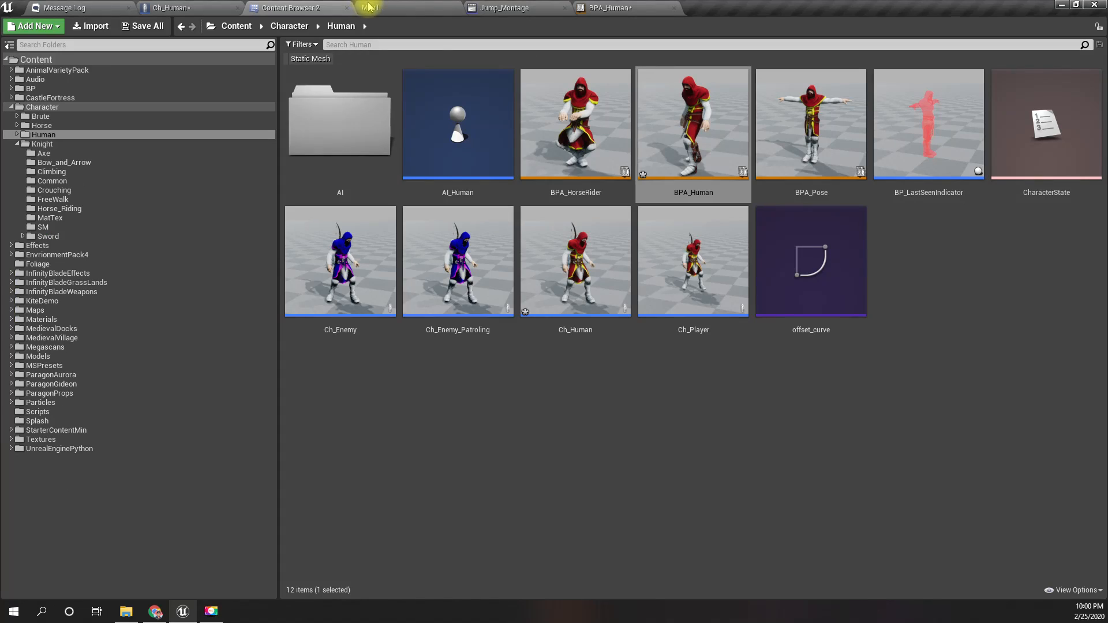
pyautogui.click(367, 6)
pyautogui.moveTo(544, 292); pyautogui.dragTo(580, 268, button='right')
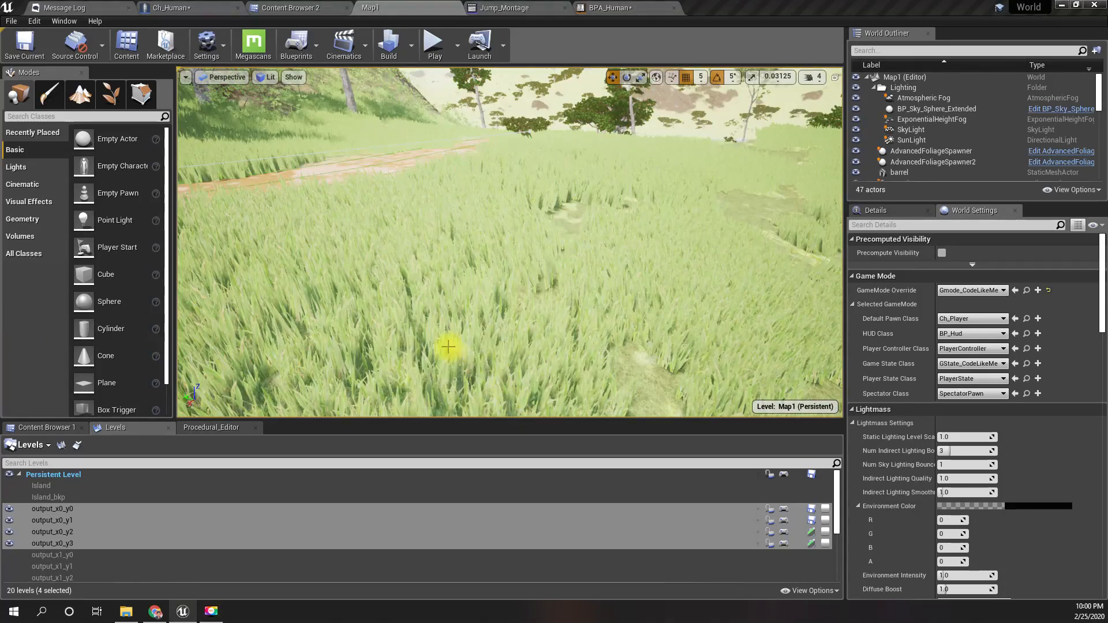
pyautogui.moveTo(448, 347); pyautogui.dragTo(449, 347, button='right')
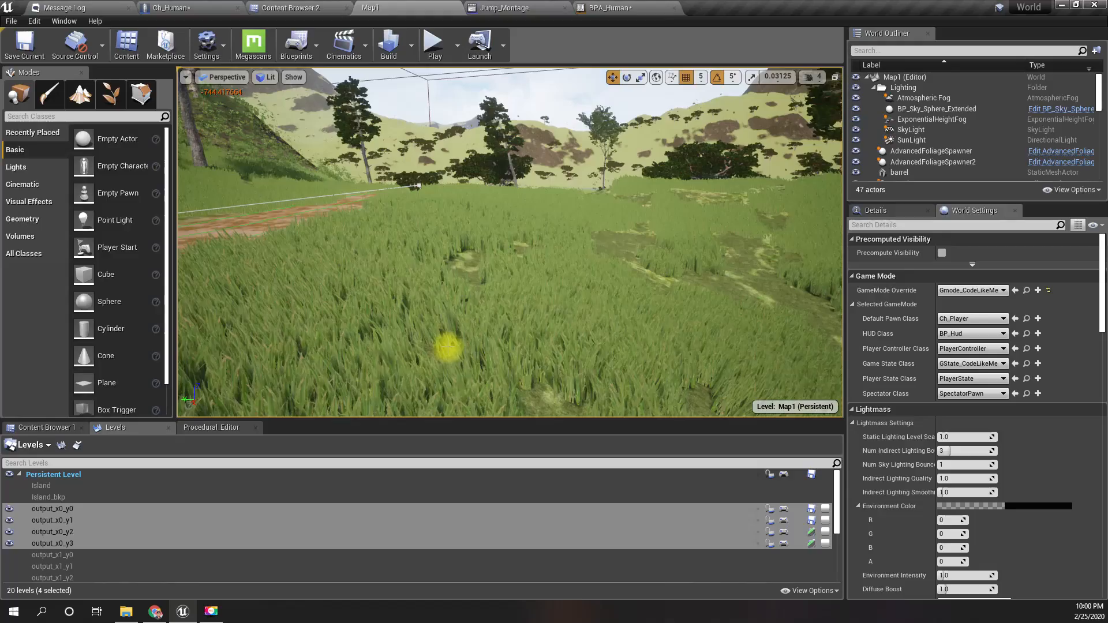
pyautogui.press('F11')
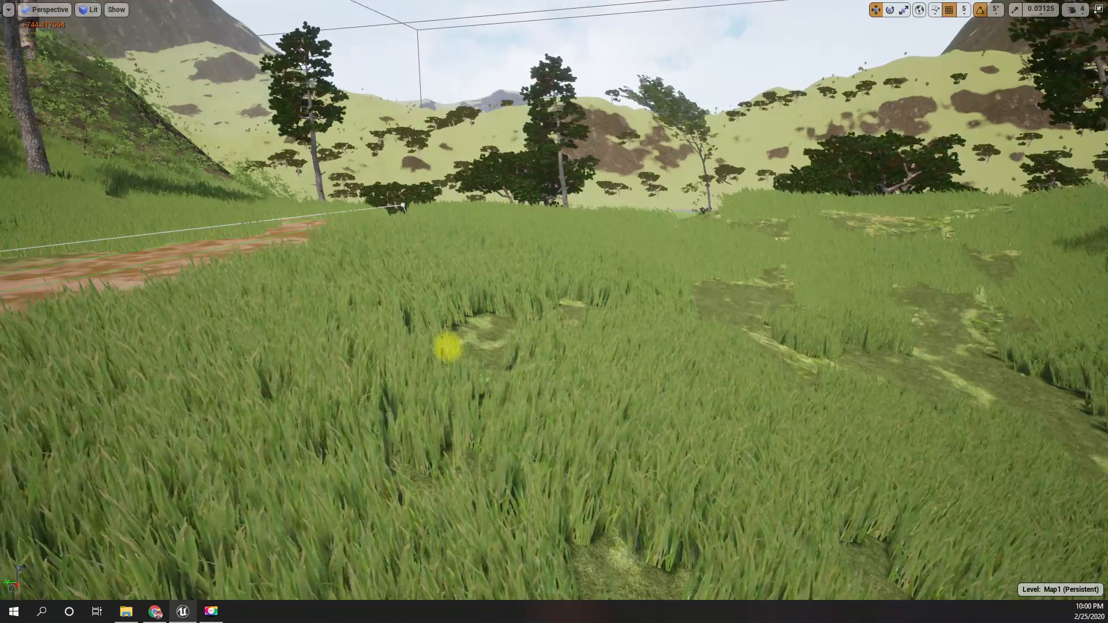
pyautogui.hotkey('alt', 'p')
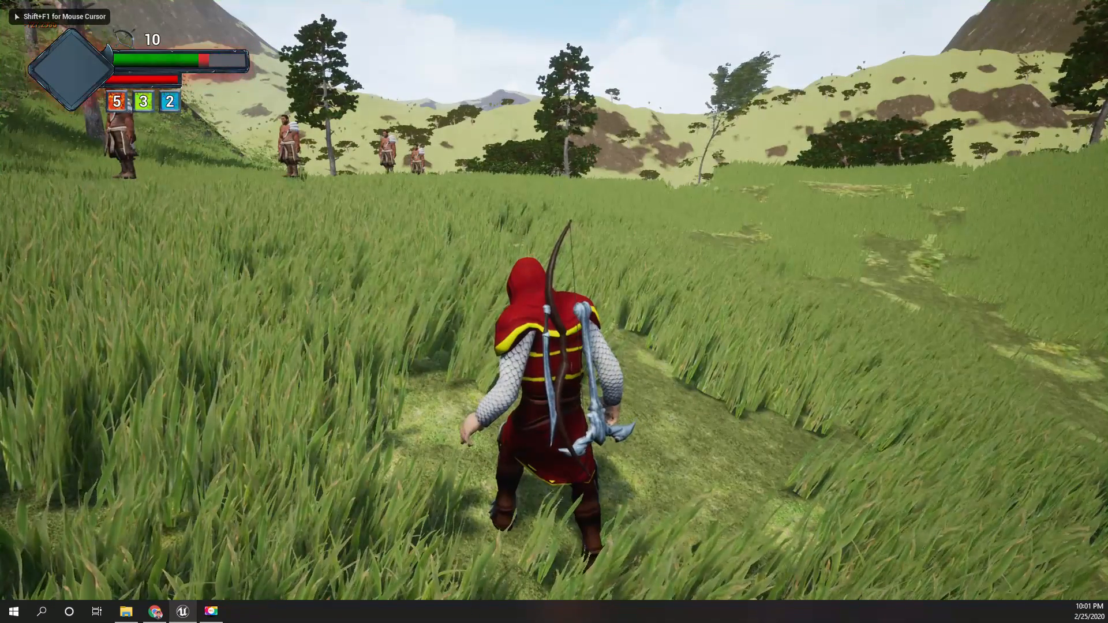
pyautogui.press('Escape')
pyautogui.press('F11')
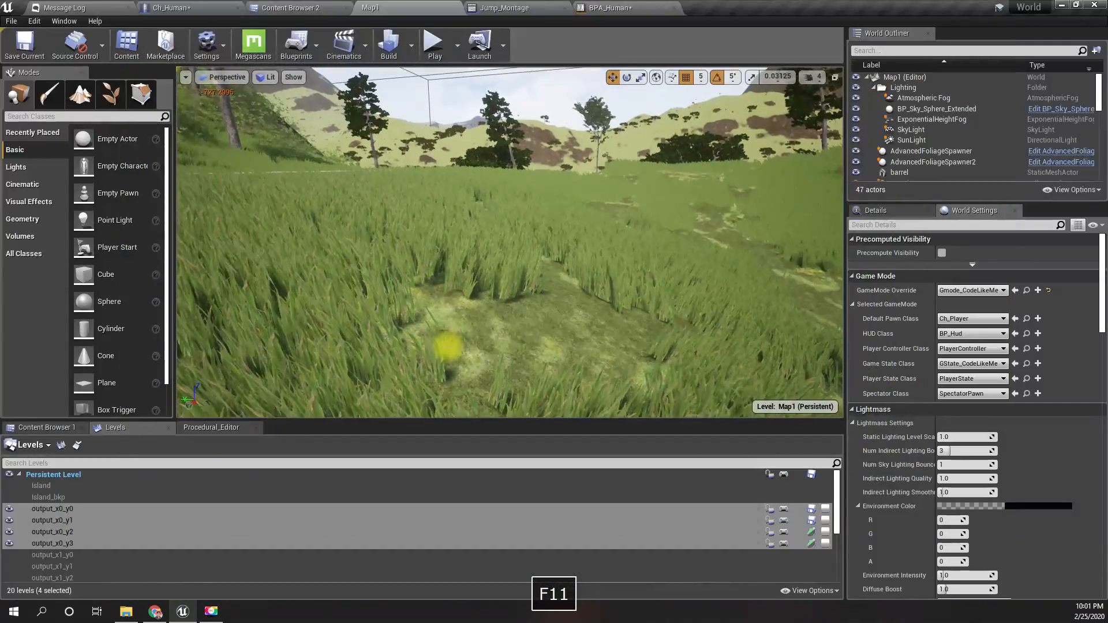
pyautogui.moveTo(465, 331); pyautogui.dragTo(456, 333, button='right')
pyautogui.press('a')
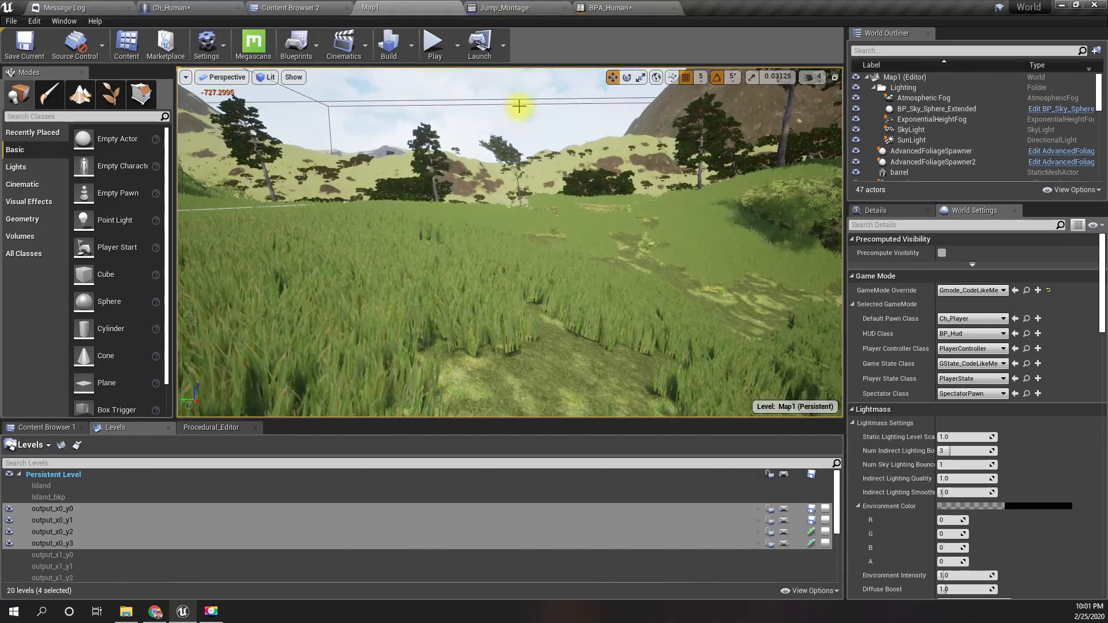
# Step: Examine the velocity check and damage calculation in Ch_Human's Fall Damage graph
pyautogui.click(209, 7)
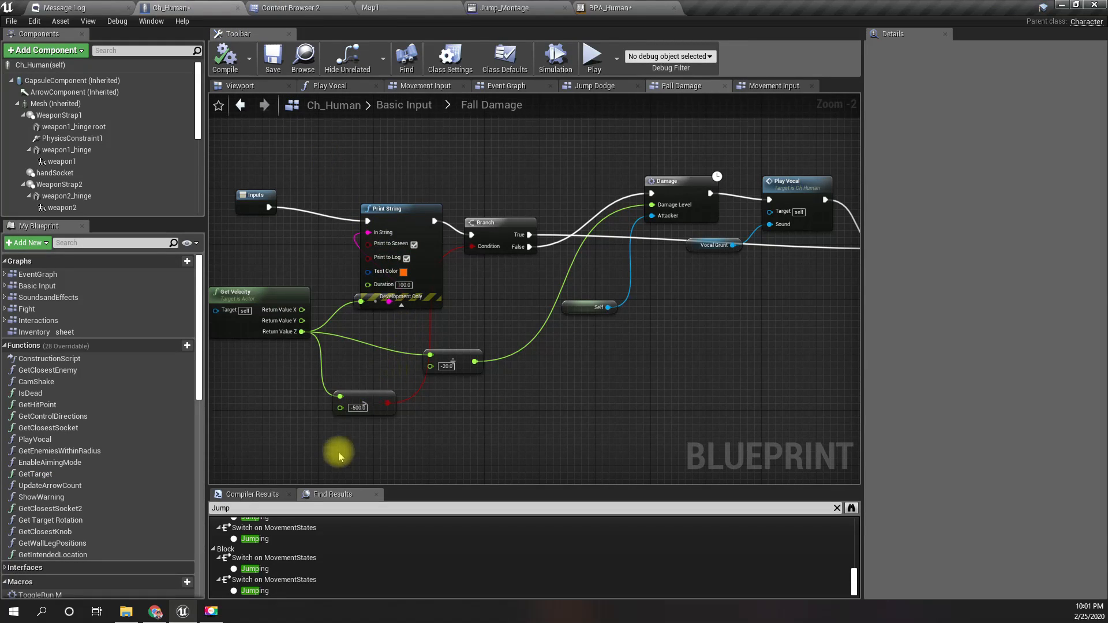
pyautogui.scroll(2, 338, 454)
pyautogui.moveTo(323, 377); pyautogui.dragTo(365, 341, button='right')
pyautogui.moveTo(418, 286); pyautogui.dragTo(442, 355, button='right')
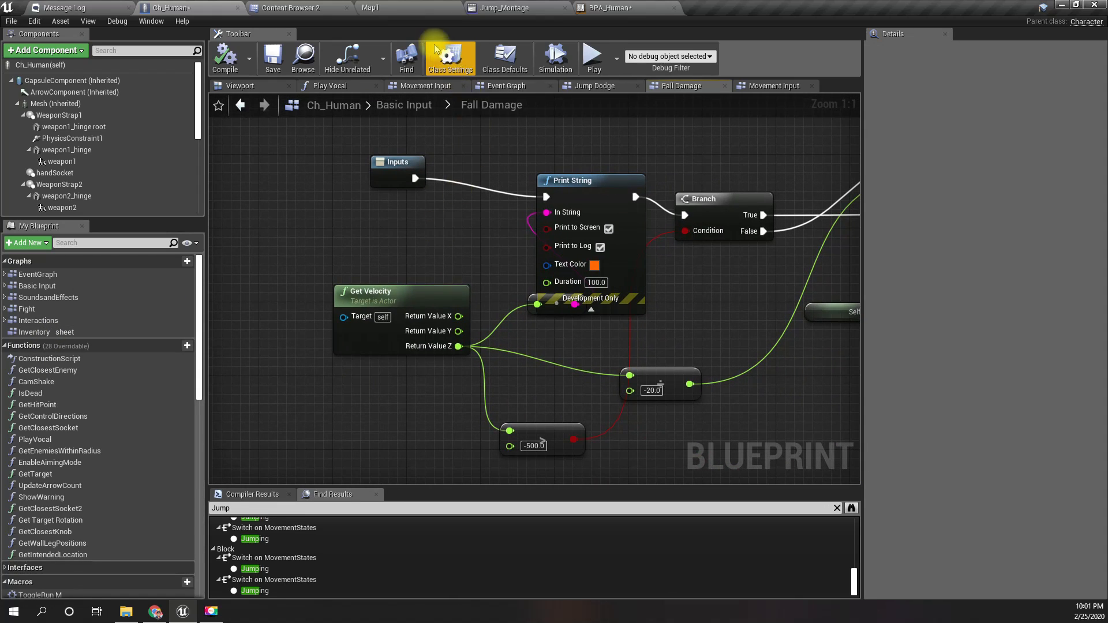
# Step: Examine how the On Landed logic in the Basic Input graph leads to the FallDamage collapsed graph
pyautogui.click(405, 105)
pyautogui.scroll(5, 466, 367)
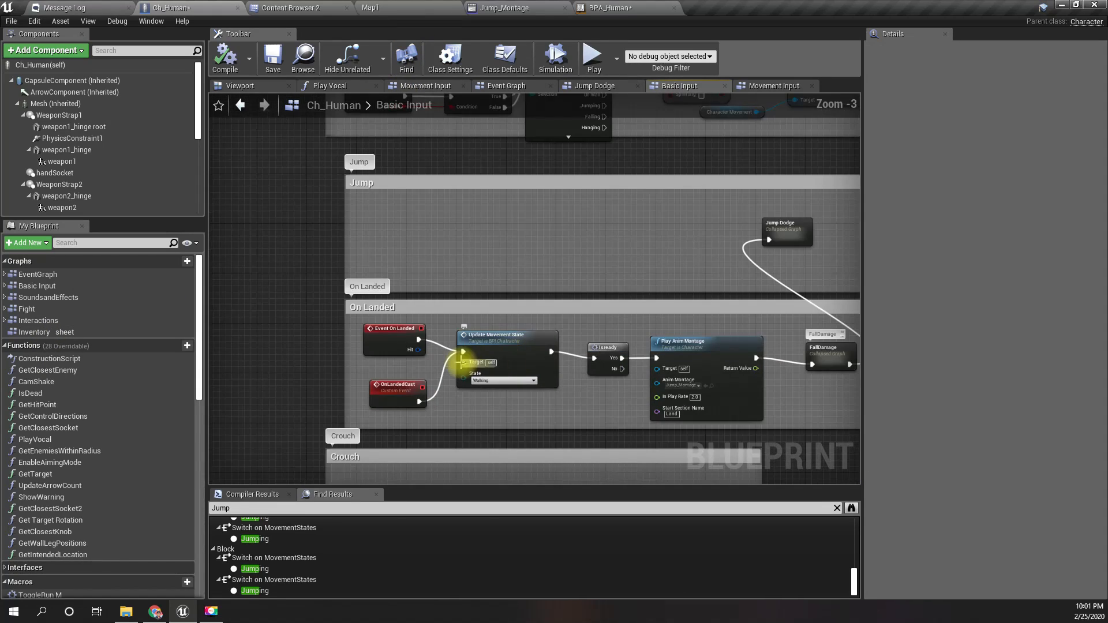
pyautogui.moveTo(573, 394); pyautogui.dragTo(482, 378, button='right')
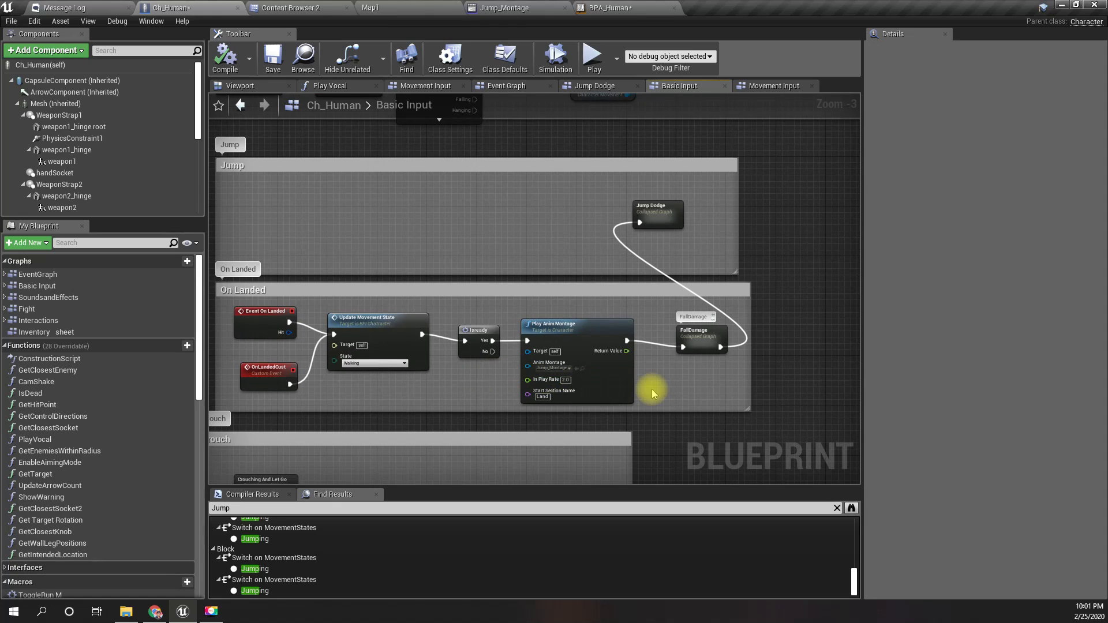
pyautogui.scroll(3, 652, 388)
# Step: Change the falling-velocity threshold compared with Get Velocity's Z value in the FallDamage graph, and compile Ch_Human
pyautogui.doubleClick(726, 314)
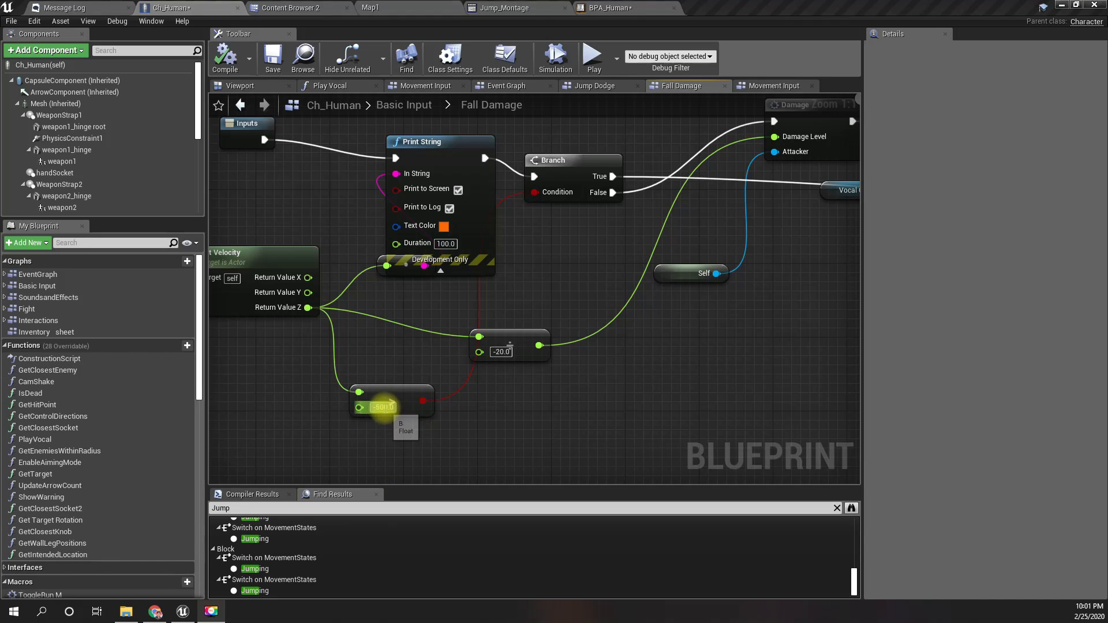
pyautogui.click(383, 407)
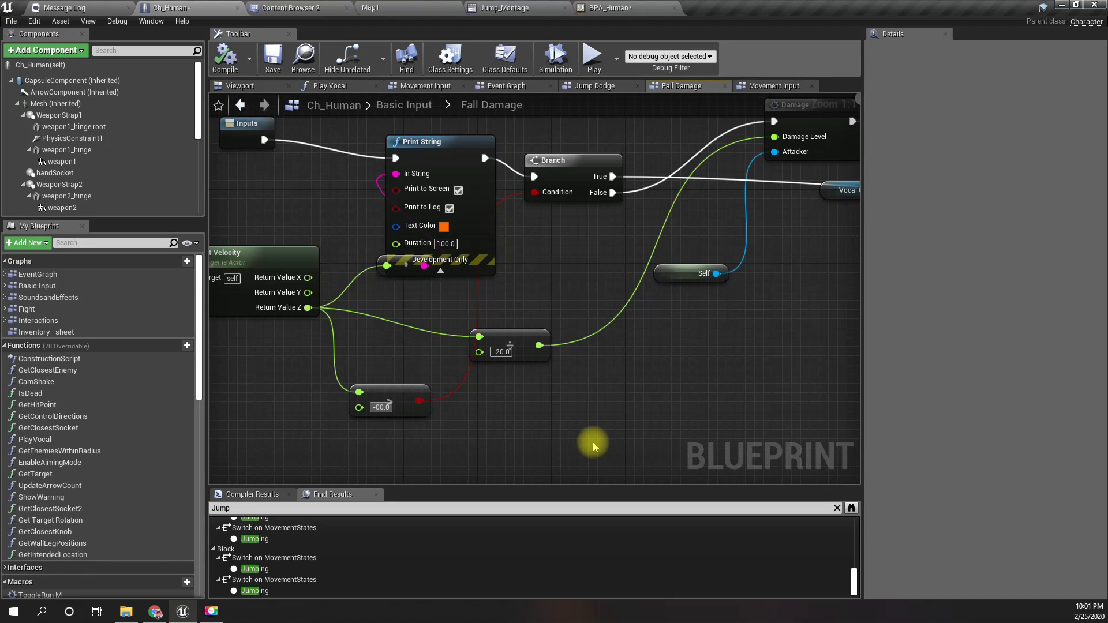
pyautogui.click(235, 73)
# Step: Move the Map1 tab behind Jump_Montage and test landing damage by playing the level in full screen
pyautogui.moveTo(403, 9); pyautogui.dragTo(489, 9)
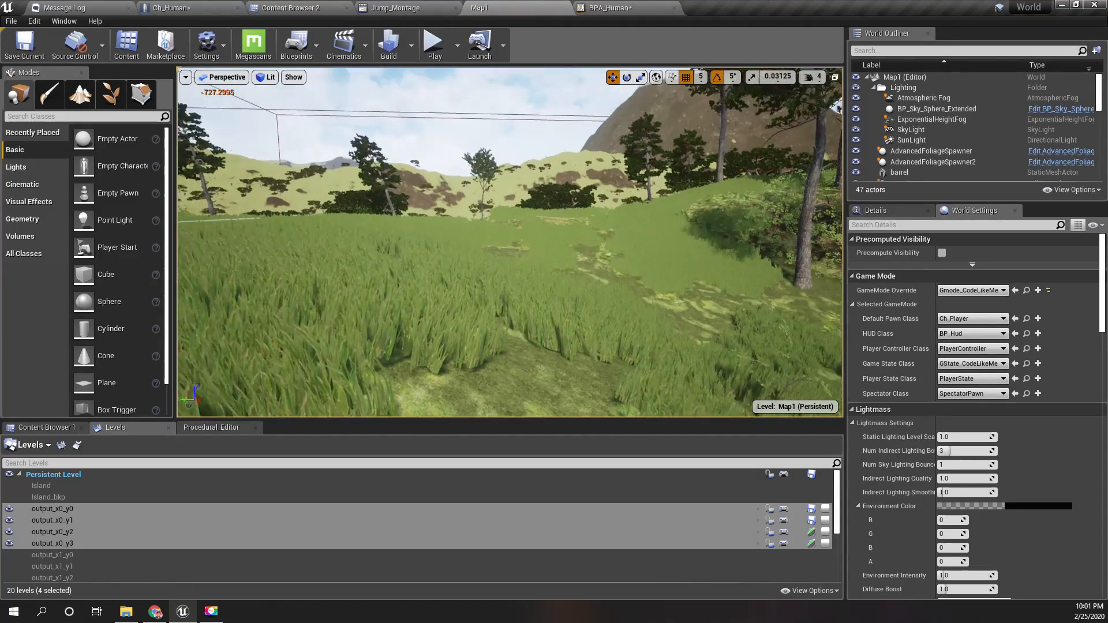
pyautogui.press('F11')
pyautogui.hotkey('alt', 'p')
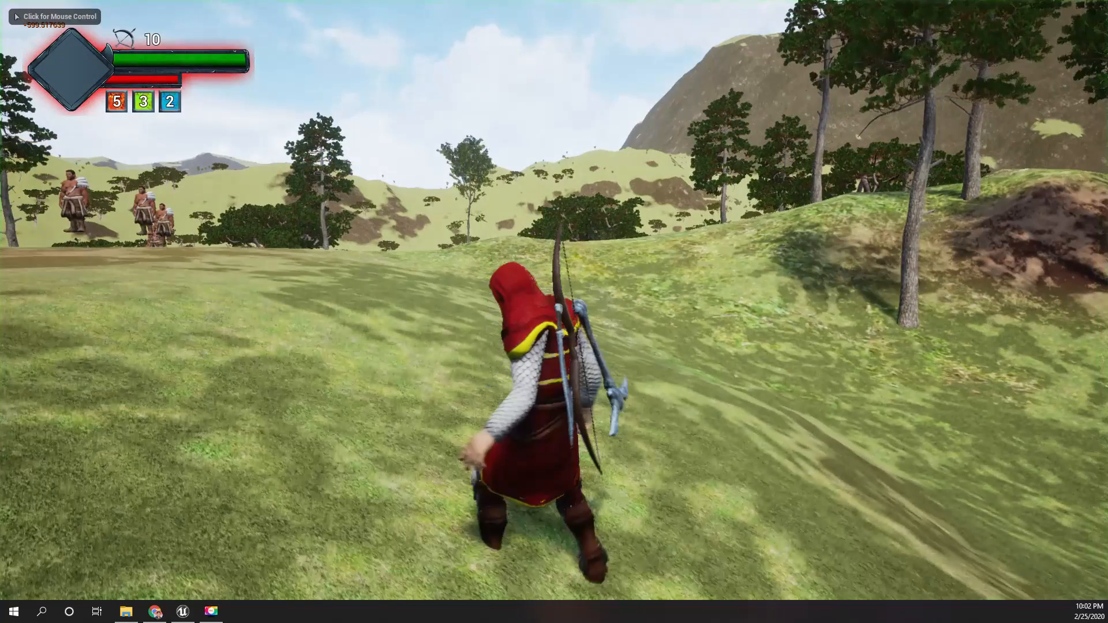
pyautogui.press('a')
pyautogui.press('Escape')
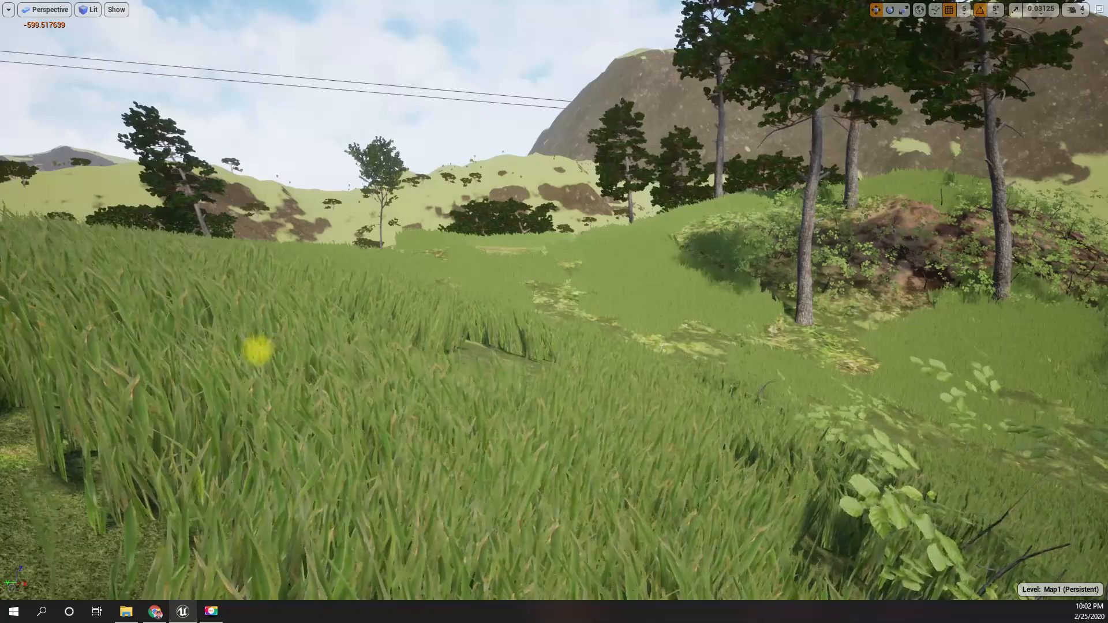
# Step: Replay Map1 in full screen to retest landing damage, reorienting the starting view before another run
pyautogui.hotkey('alt', 'p')
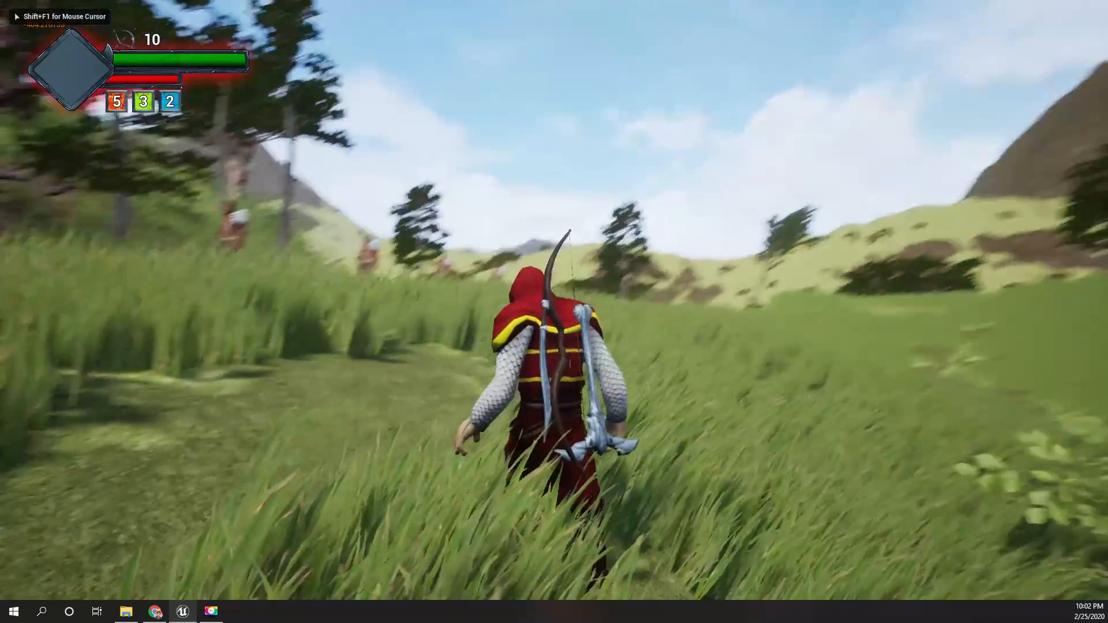
pyautogui.press('Escape')
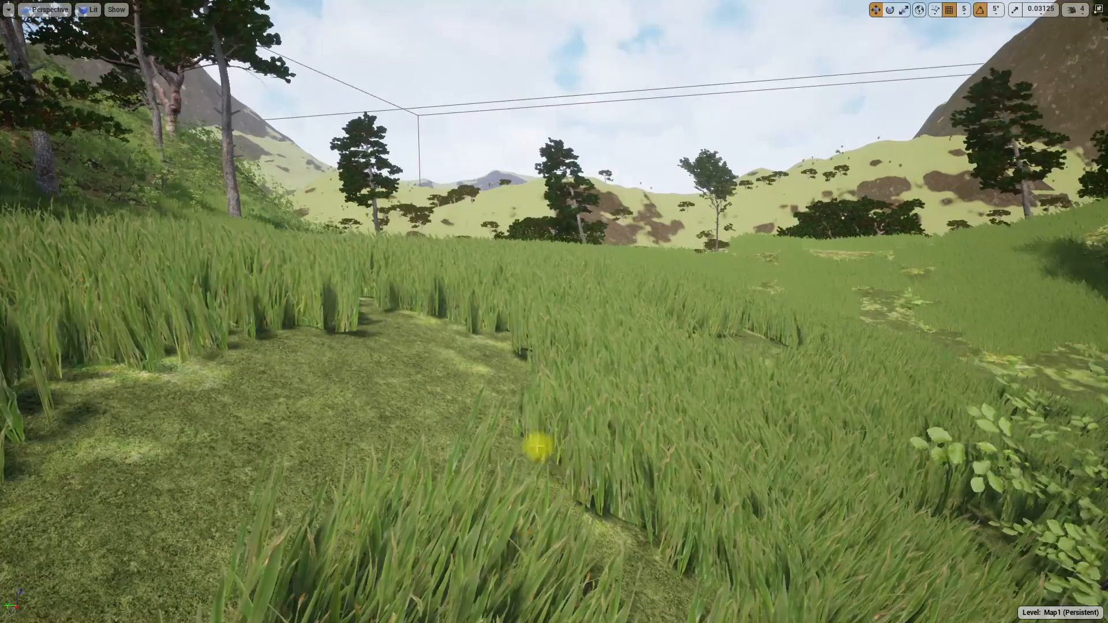
pyautogui.moveTo(537, 448); pyautogui.dragTo(520, 439, button='right')
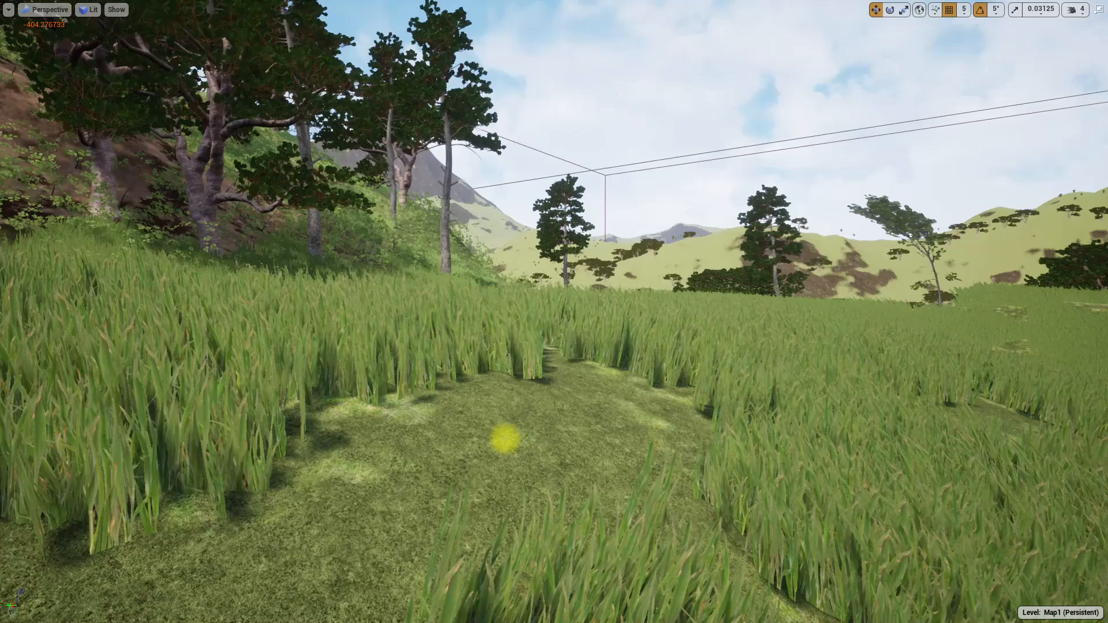
pyautogui.hotkey('alt', 'p')
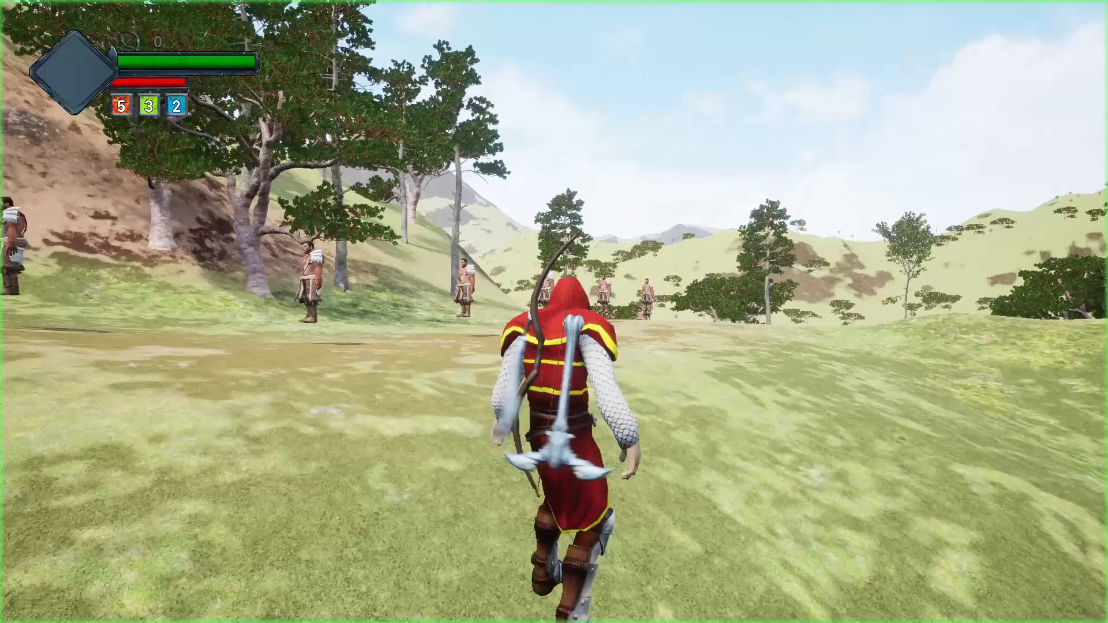
# Step: Run and jump around Map1 to test jumping and landing, then stop the play session and leave full screen
pyautogui.press('w')
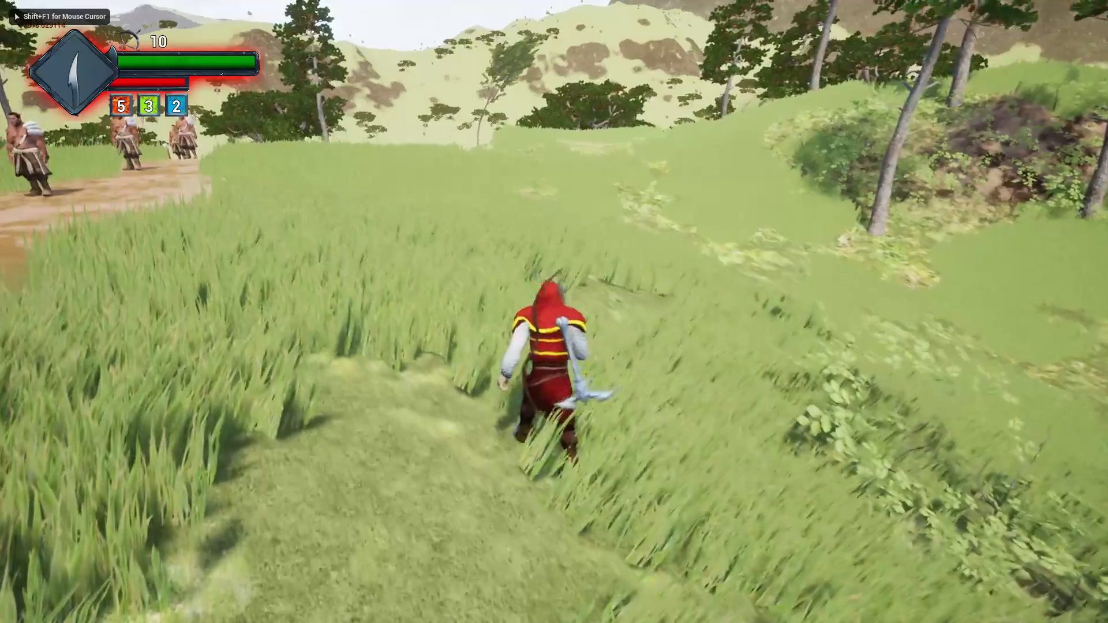
pyautogui.press('w')
pyautogui.press('1')
pyautogui.press('space')
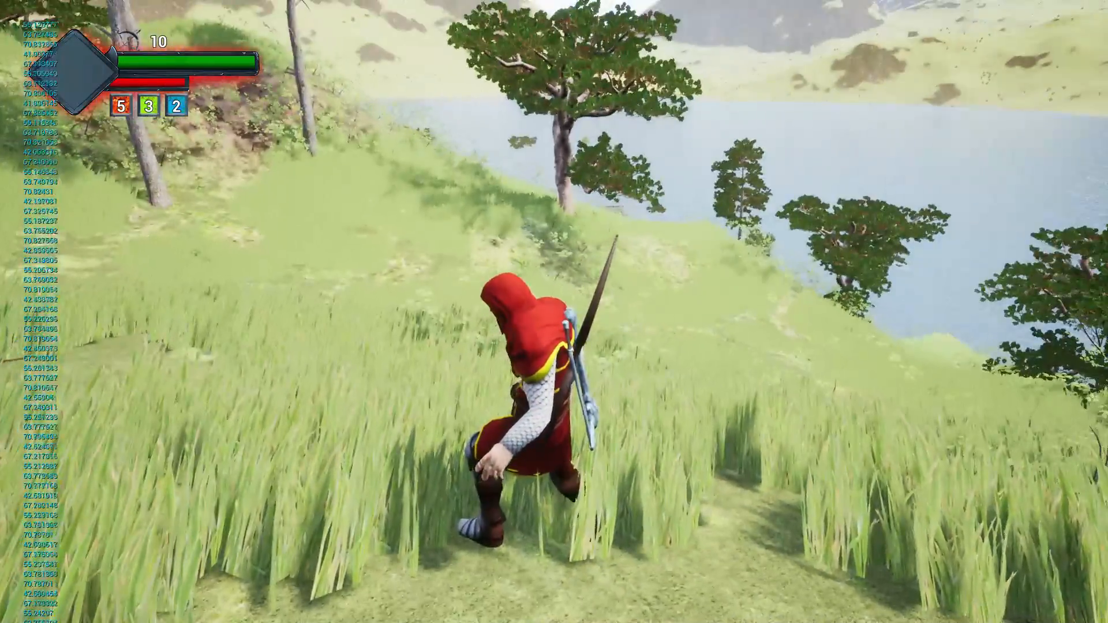
pyautogui.press('w')
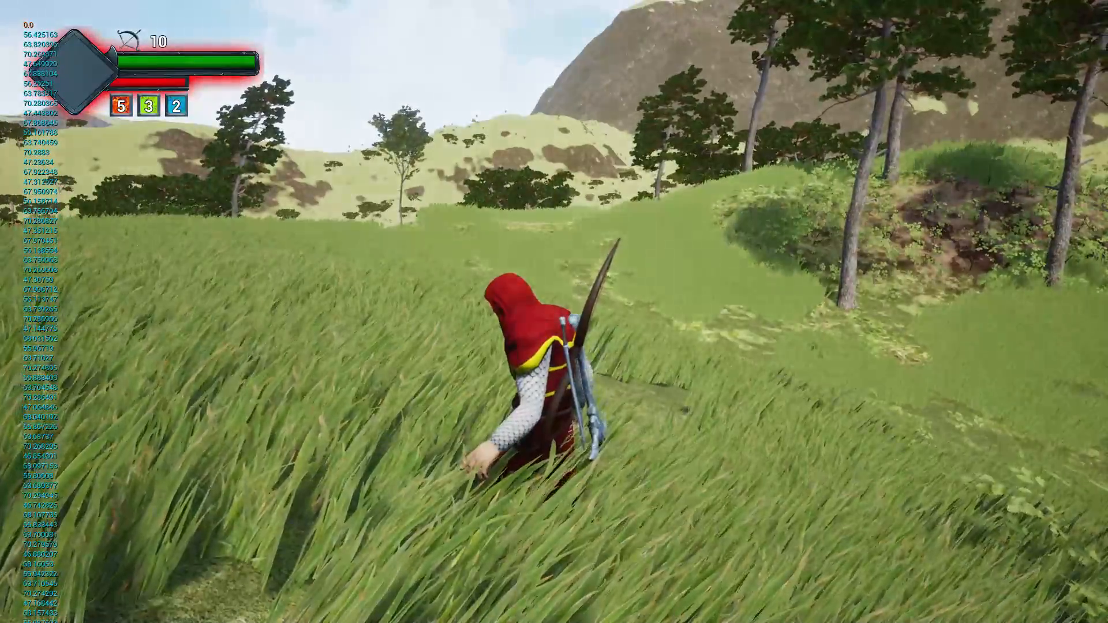
pyautogui.press('space')
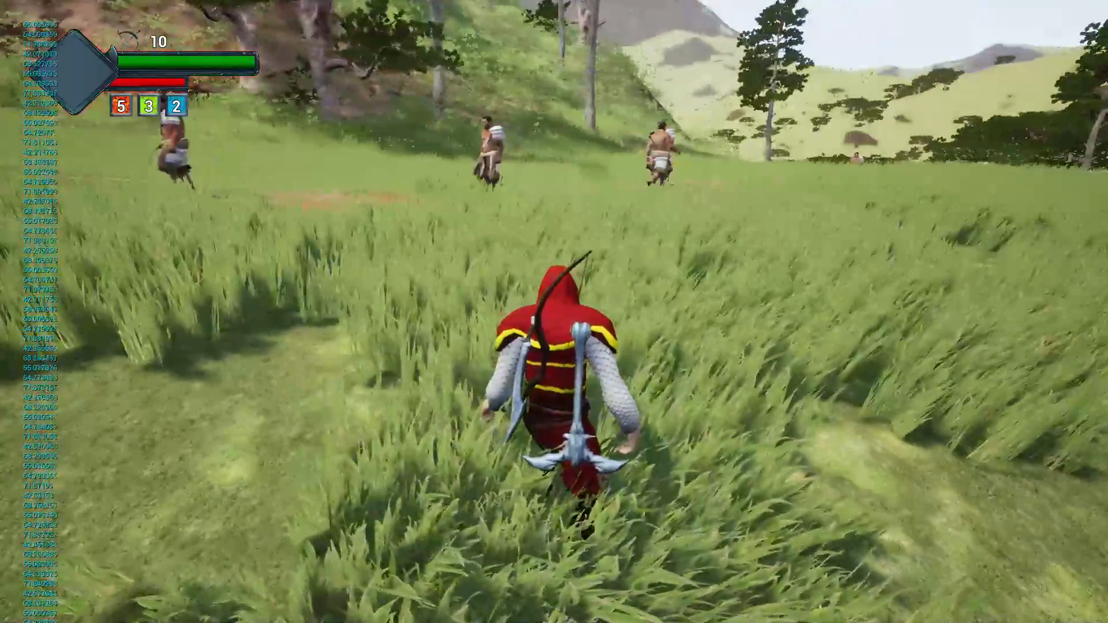
pyautogui.press('Escape')
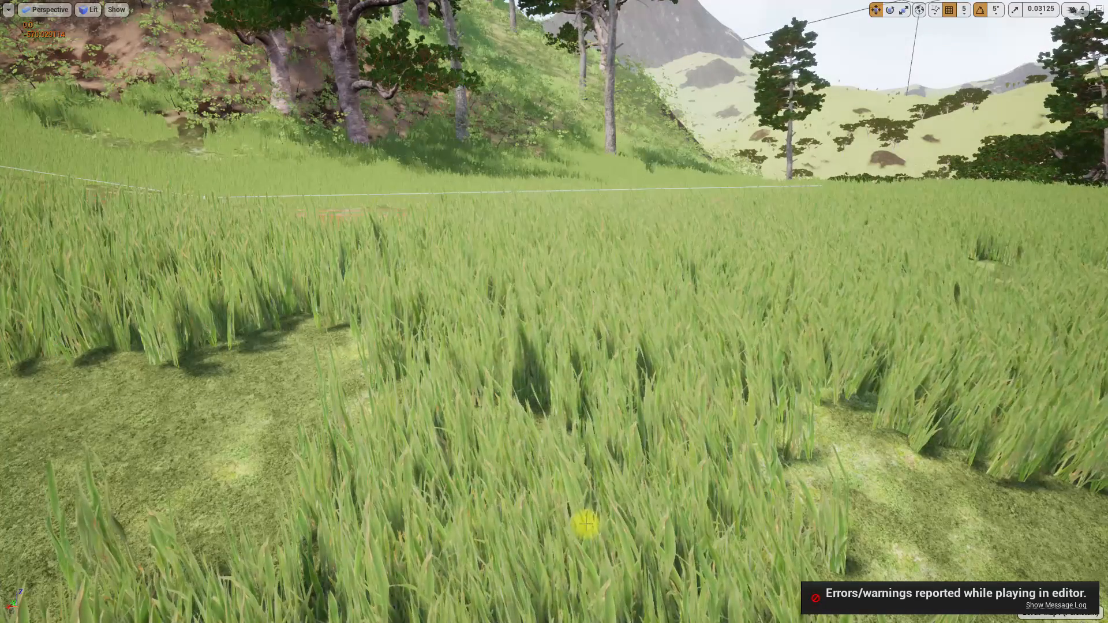
pyautogui.press('F11')
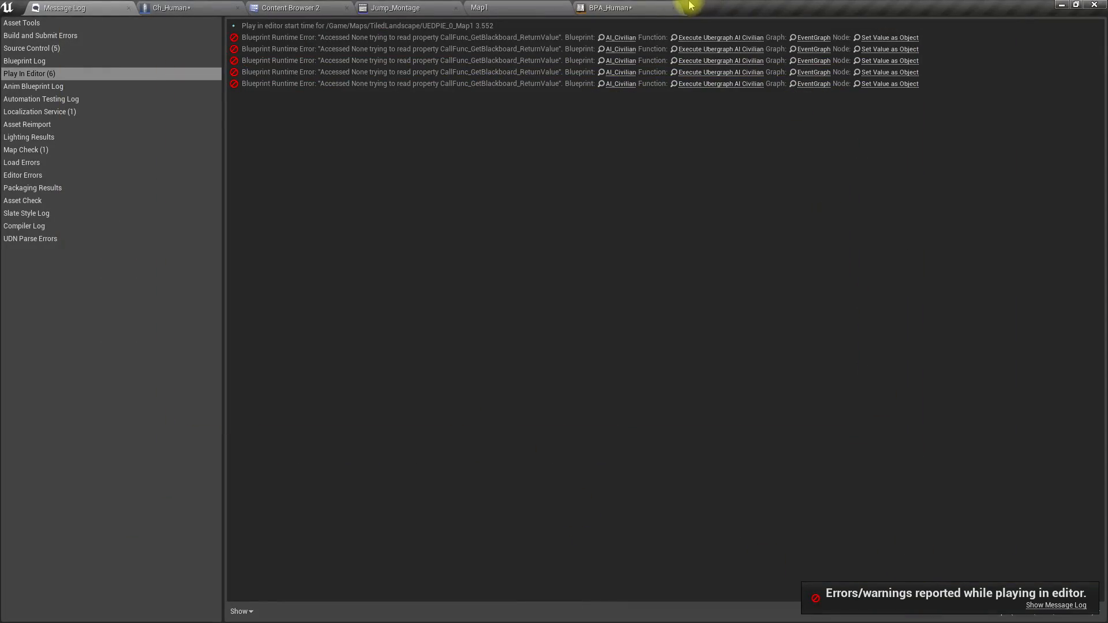
# Step: Return from Fall Damage to the Basic Input graph of Ch_Human and open the Jump Dodge collapsed graph
pyautogui.click(594, 6)
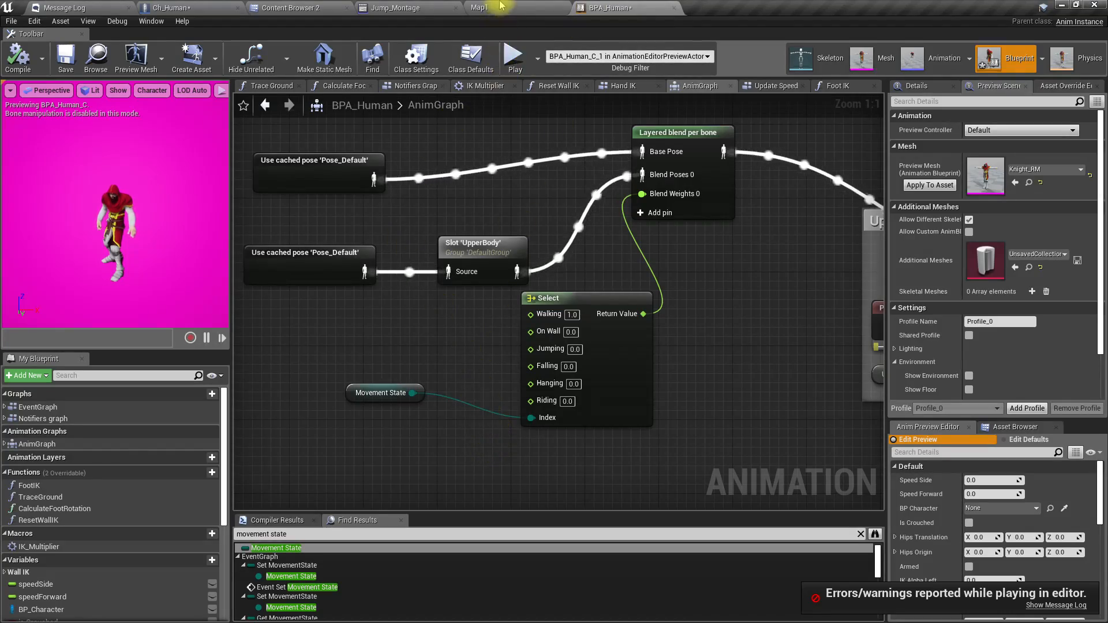
pyautogui.click(173, 7)
pyautogui.moveTo(600, 289); pyautogui.dragTo(337, 368, button='right')
pyautogui.moveTo(610, 338); pyautogui.dragTo(760, 367, button='right')
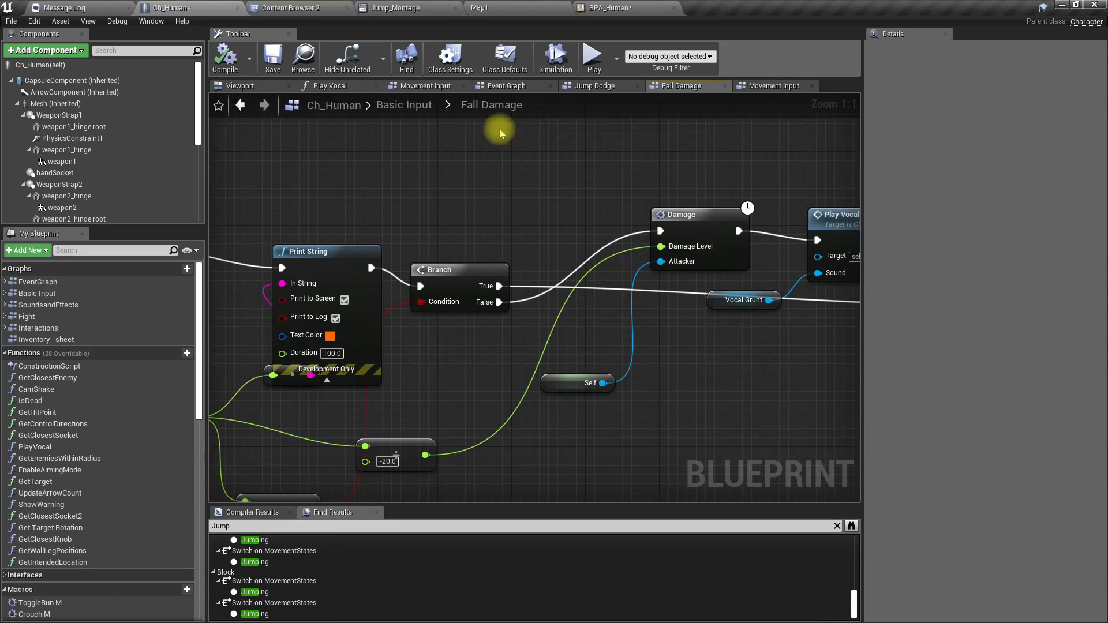
pyautogui.click(410, 112)
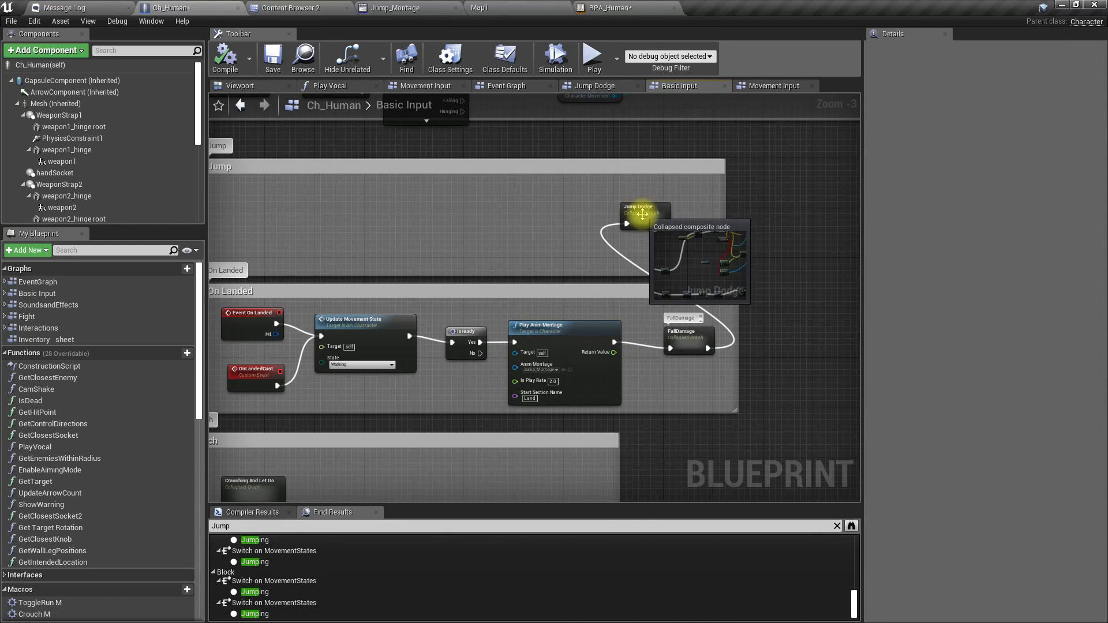
pyautogui.doubleClick(642, 216)
# Step: Examine the Jump Dodge logic from InputAction Jump through Switch on MovementStates and Update Movement State to the Jump node
pyautogui.scroll(5, 545, 315)
pyautogui.moveTo(416, 359); pyautogui.dragTo(578, 184, button='right')
pyautogui.scroll(-3, 579, 185)
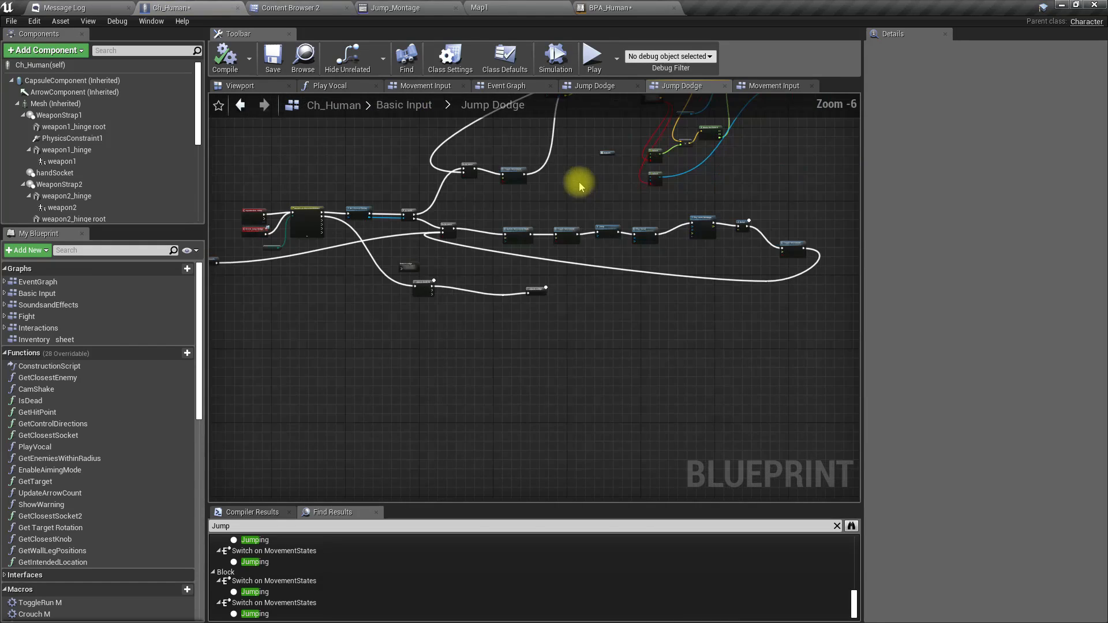
pyautogui.scroll(3, 404, 246)
pyautogui.moveTo(541, 249); pyautogui.dragTo(521, 300, button='right')
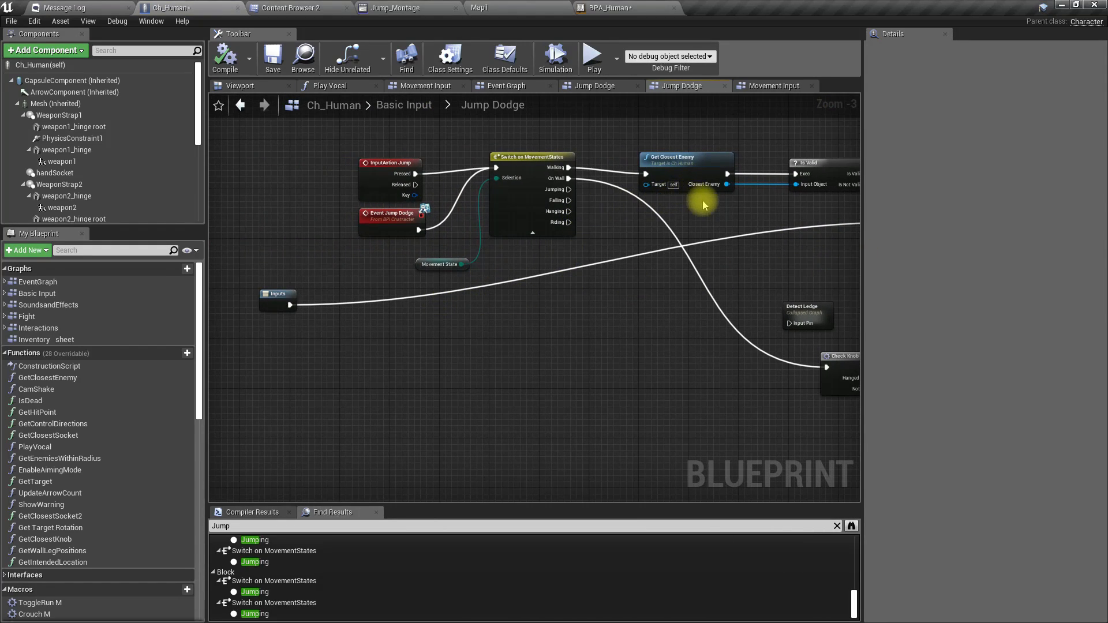
pyautogui.moveTo(704, 205); pyautogui.dragTo(702, 201, button='right')
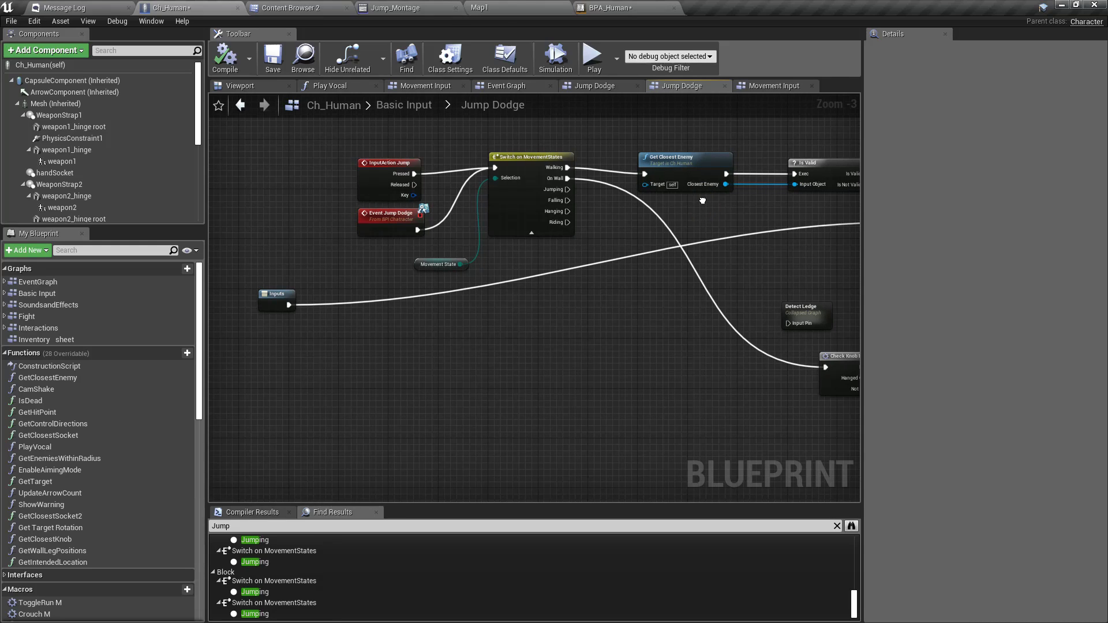
pyautogui.moveTo(703, 200); pyautogui.dragTo(547, 203, button='right')
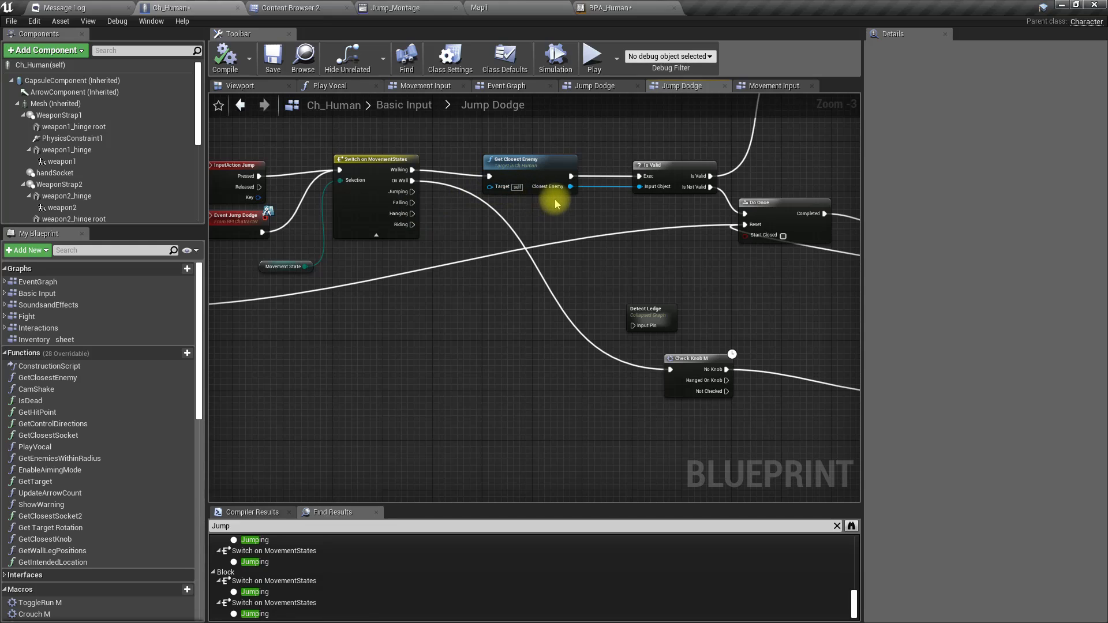
pyautogui.moveTo(591, 196); pyautogui.dragTo(492, 186, button='right')
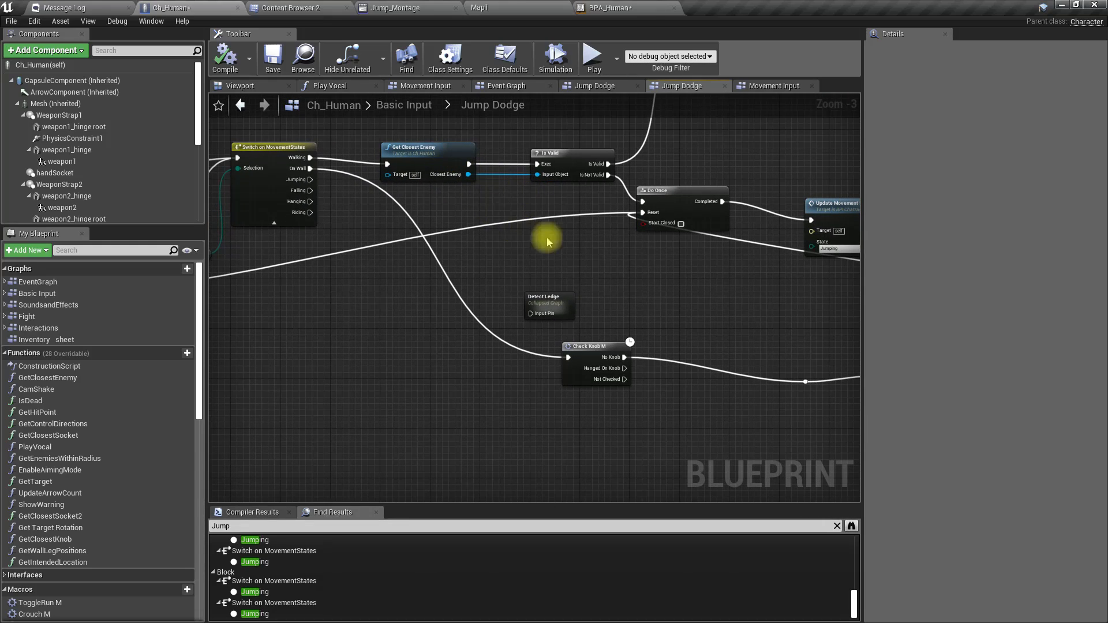
pyautogui.moveTo(694, 282); pyautogui.dragTo(571, 264, button='right')
pyautogui.scroll(3, 685, 246)
pyautogui.moveTo(571, 311); pyautogui.dragTo(954, 456, button='right')
pyautogui.moveTo(1023, 394); pyautogui.dragTo(643, 306, button='right')
pyautogui.moveTo(735, 342); pyautogui.dragTo(388, 363, button='right')
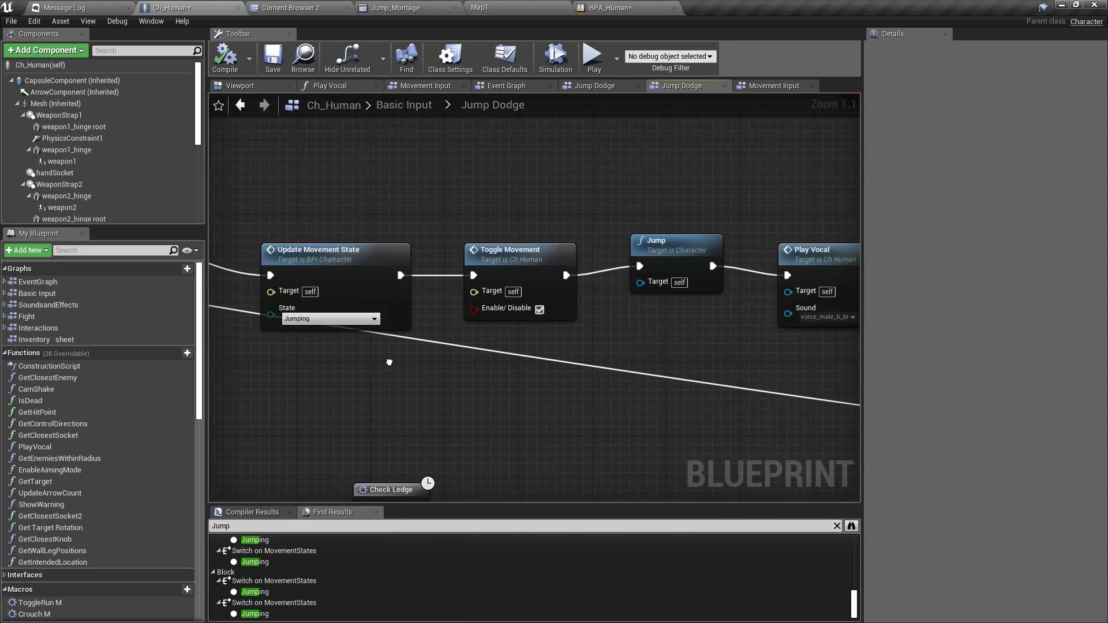
pyautogui.moveTo(643, 334); pyautogui.dragTo(1020, 317, button='right')
pyautogui.moveTo(764, 314); pyautogui.dragTo(765, 314, button='right')
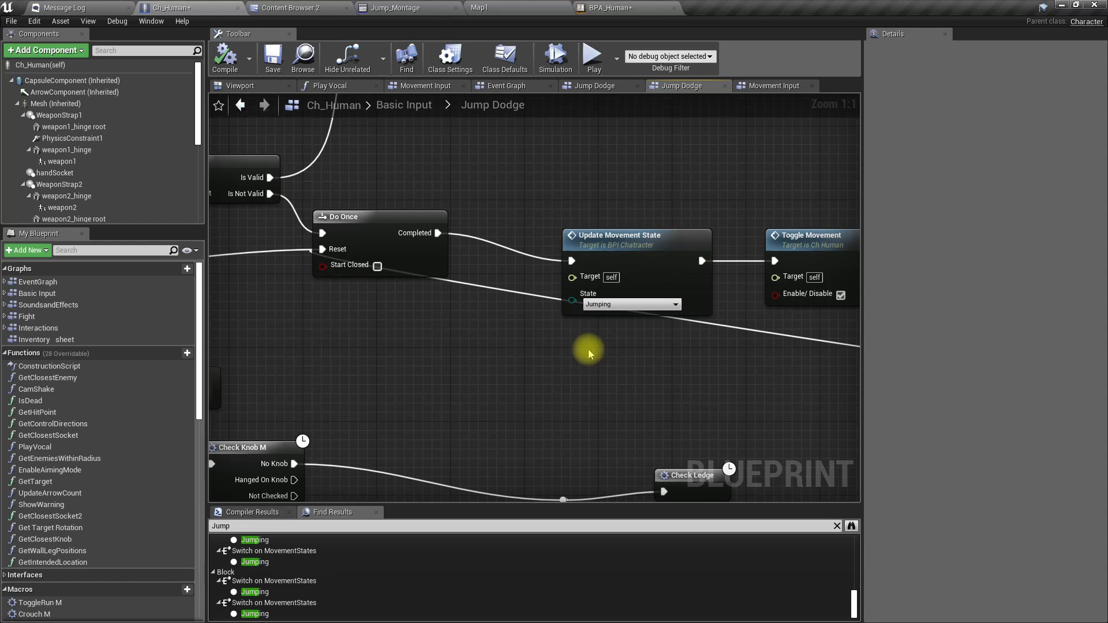
# Step: In BPA_Human's AnimGraph, set the Jumping value of the Select node driving Blend Weights 0 to 1.0 and compile
pyautogui.click(656, 7)
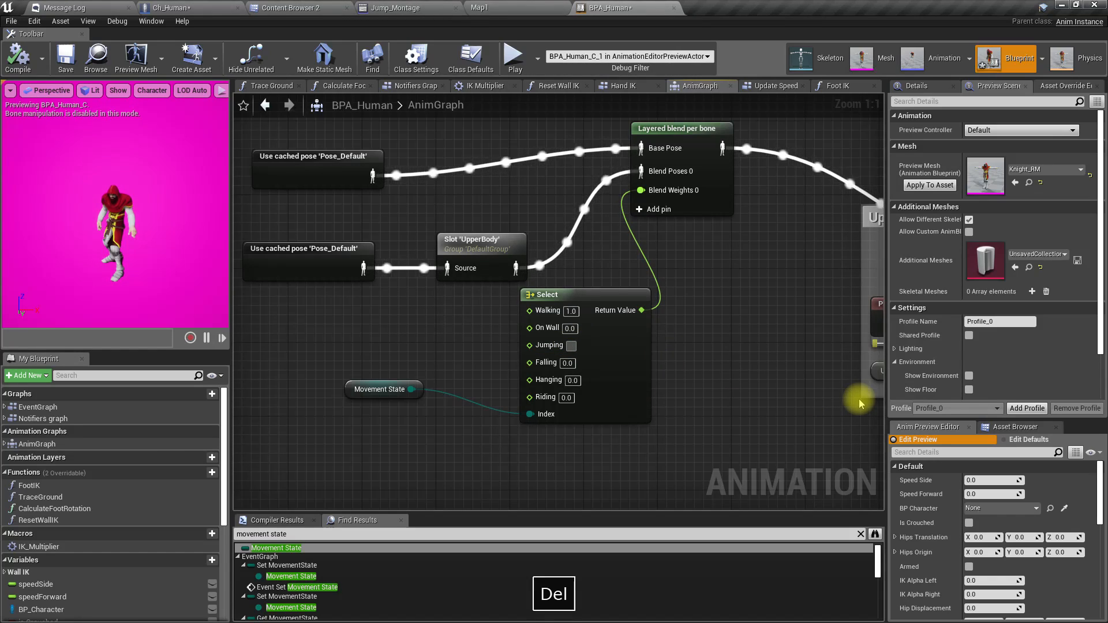
pyautogui.write('1')
pyautogui.press('Return')
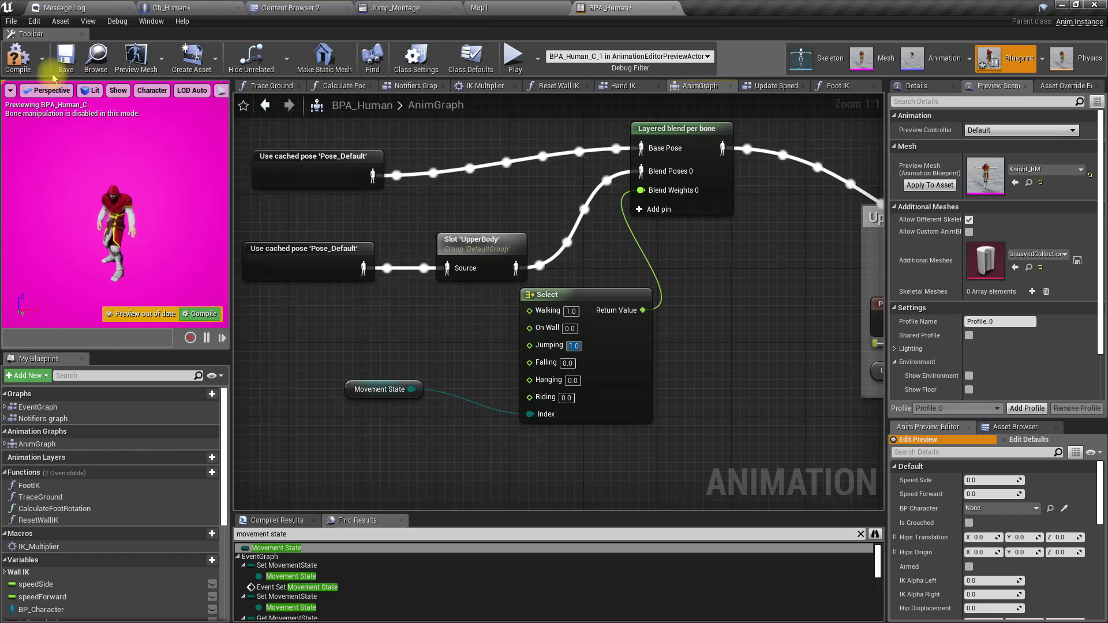
pyautogui.click(18, 58)
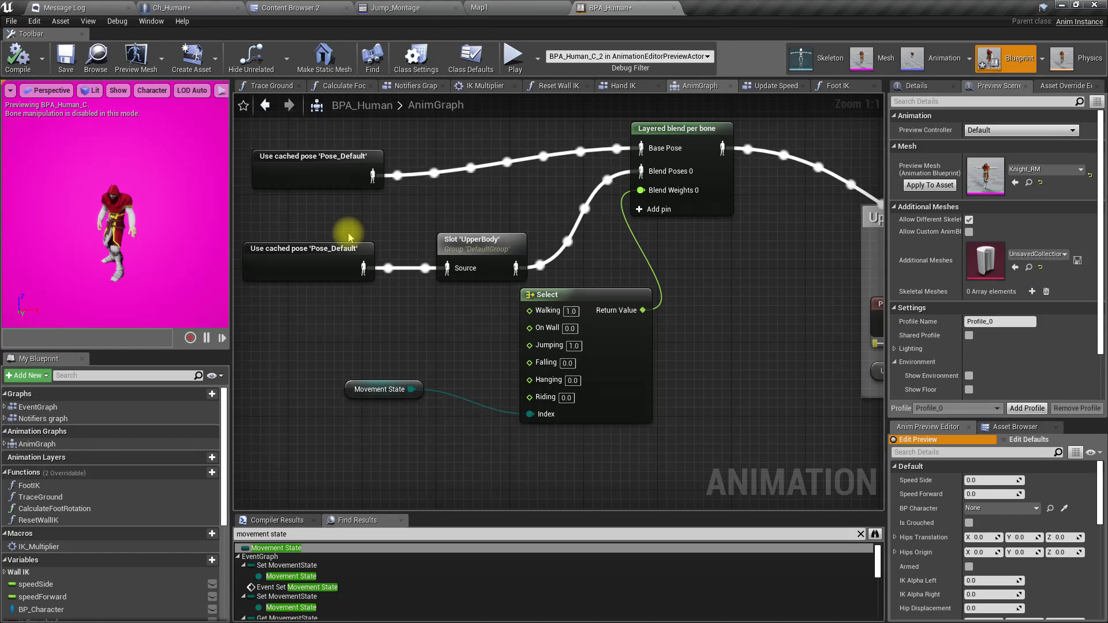
pyautogui.moveTo(714, 206); pyautogui.dragTo(653, 256, button='right')
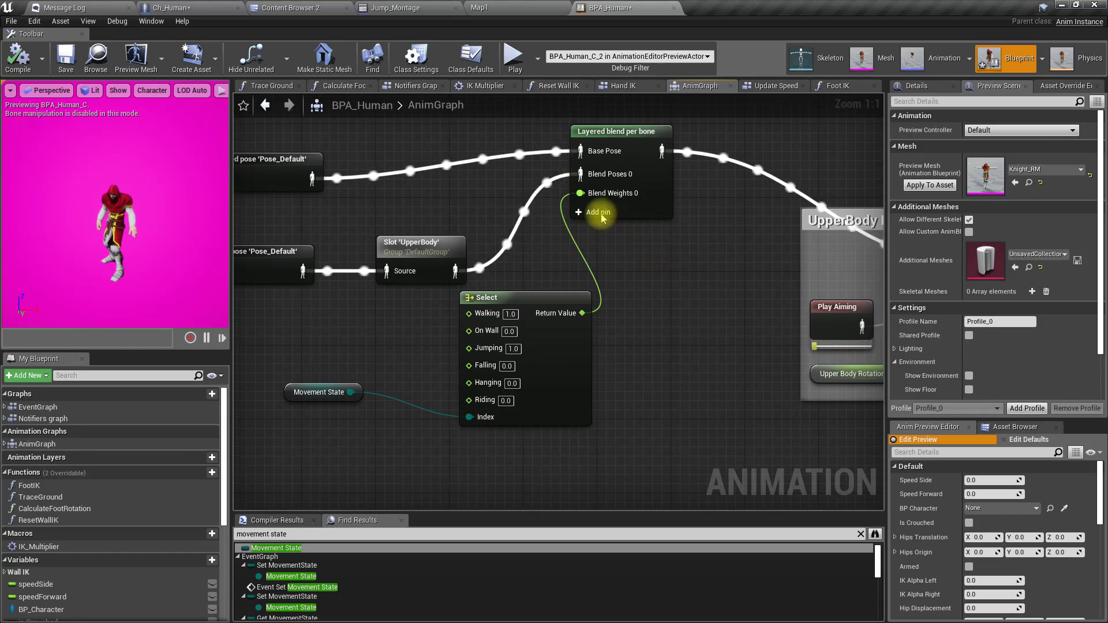
# Step: Review the Update Movement State node and its surrounding logic in Ch_Human's Jump Dodge graph
pyautogui.click(208, 9)
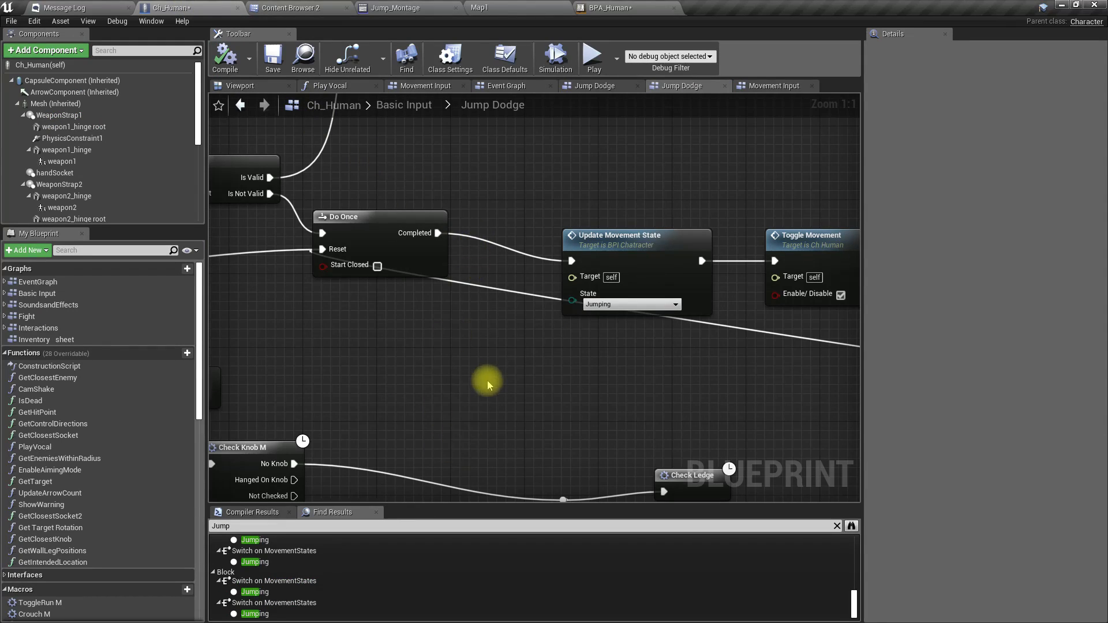
pyautogui.scroll(-2, 508, 357)
pyautogui.moveTo(530, 329)
pyautogui.mouseDown(button='right')
pyautogui.moveTo(496, 351)
pyautogui.moveTo(467, 408)
pyautogui.moveTo(547, 387)
pyautogui.mouseUp(button='right')
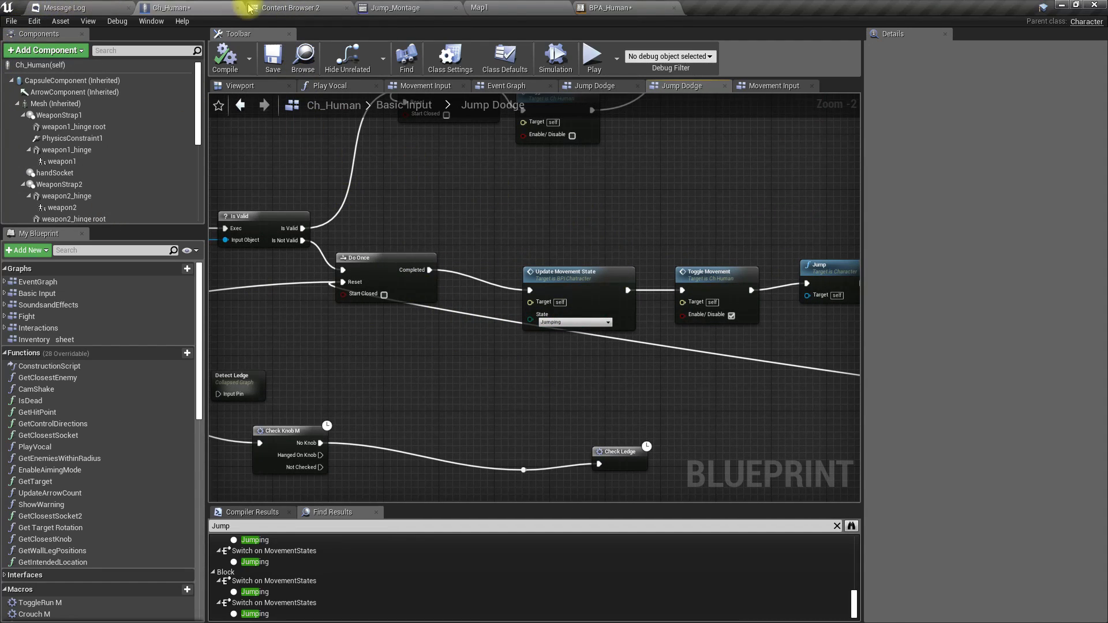
# Step: Play Map1 in full screen to test the jump animation with the changed blend weight, then end the session
pyautogui.click(491, 8)
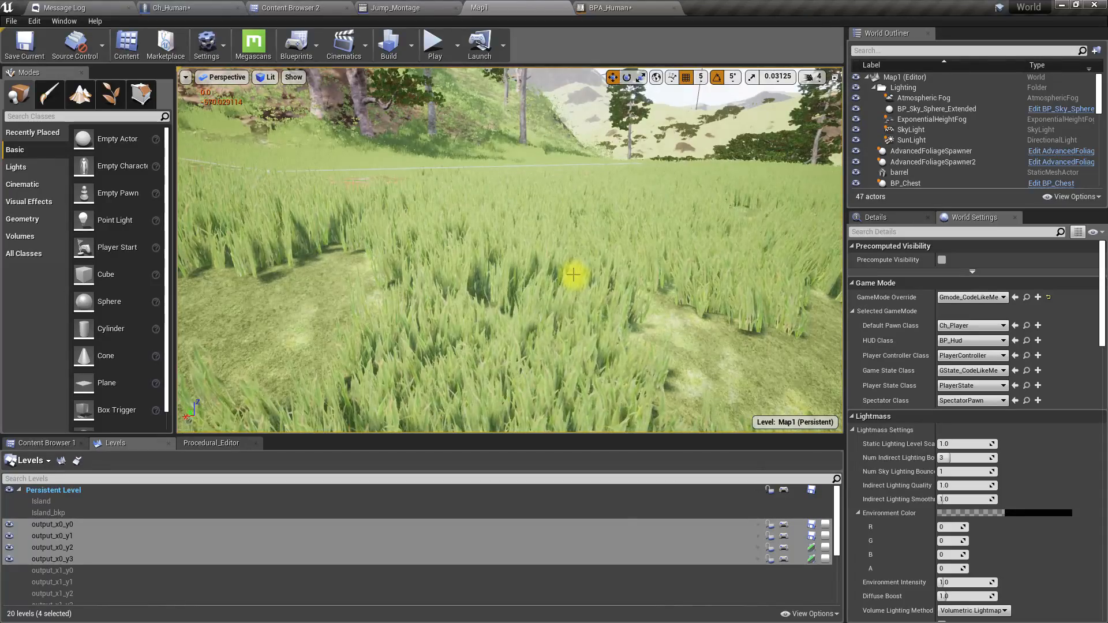
pyautogui.hotkey('alt', 'p')
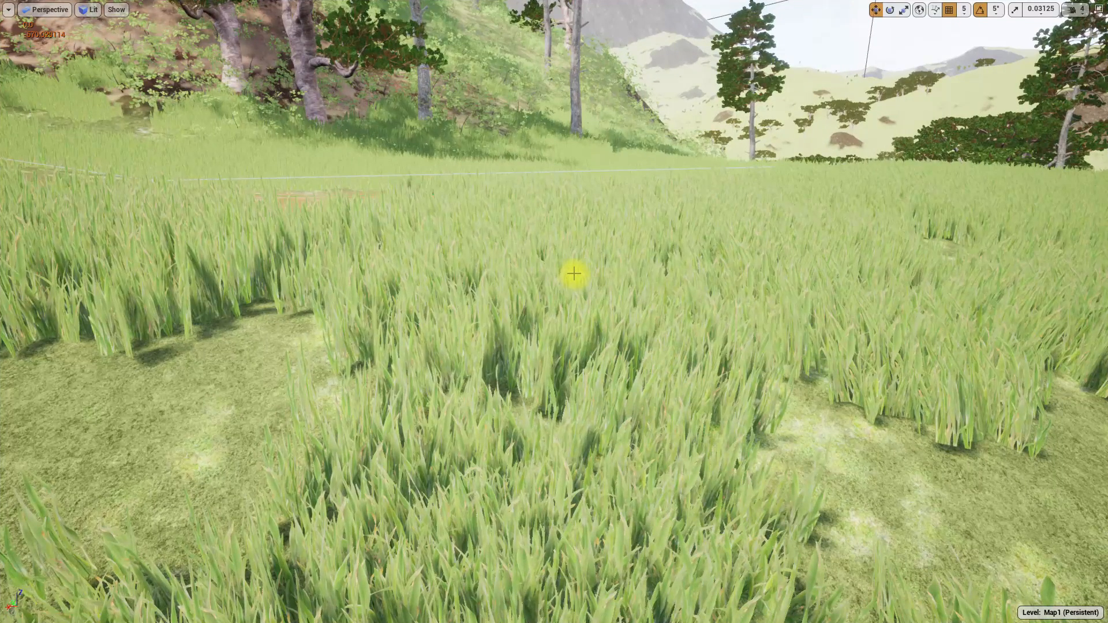
pyautogui.press('space')
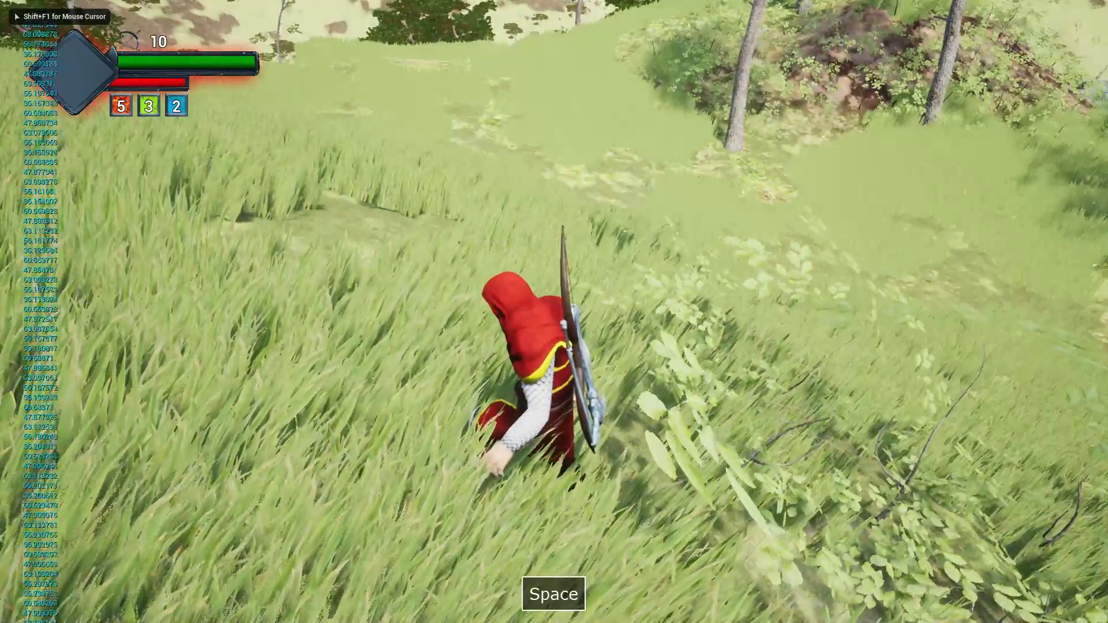
pyautogui.press('Escape')
pyautogui.press('F11')
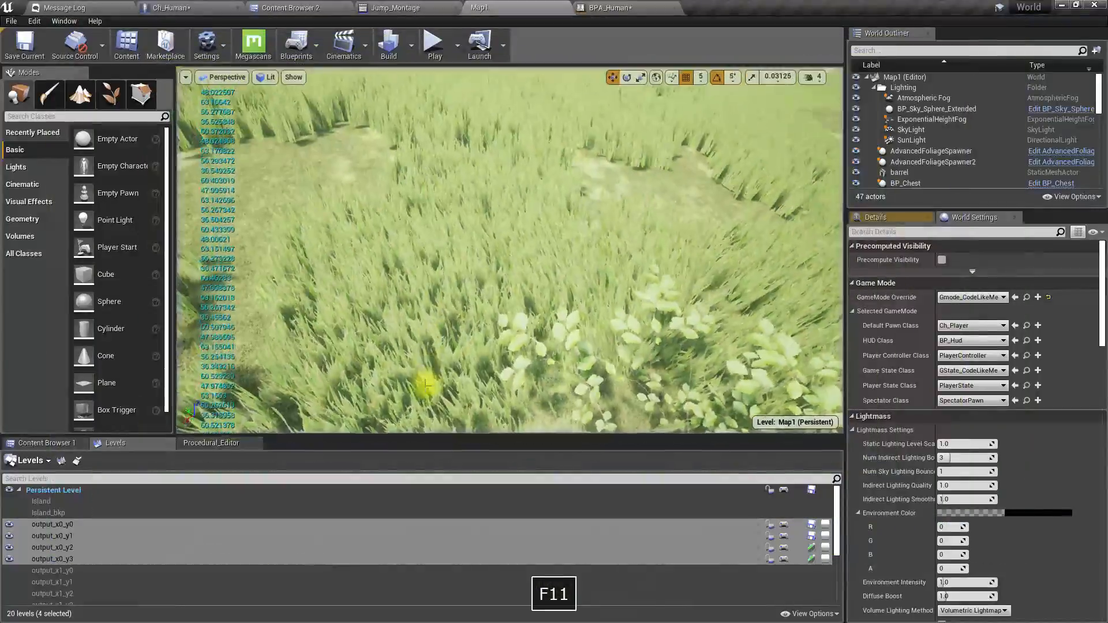
# Step: Examine the Jump Dodge chain in Ch_Human from Update Movement State through Jump, Play Vocal, Play Anim Montage and Delay
pyautogui.click(588, 7)
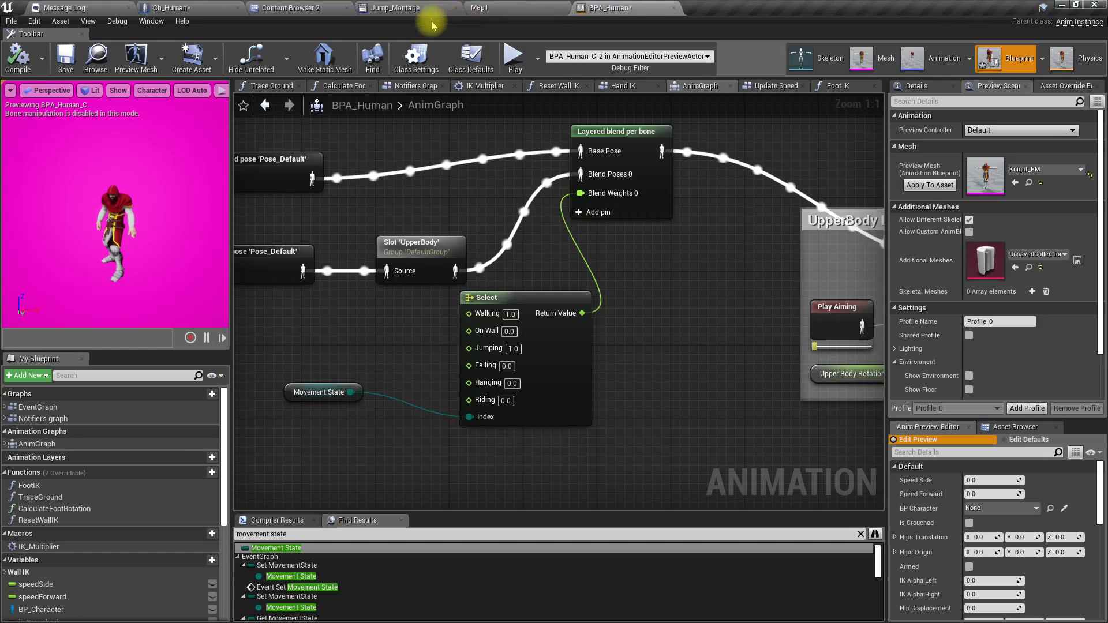
pyautogui.click(171, 7)
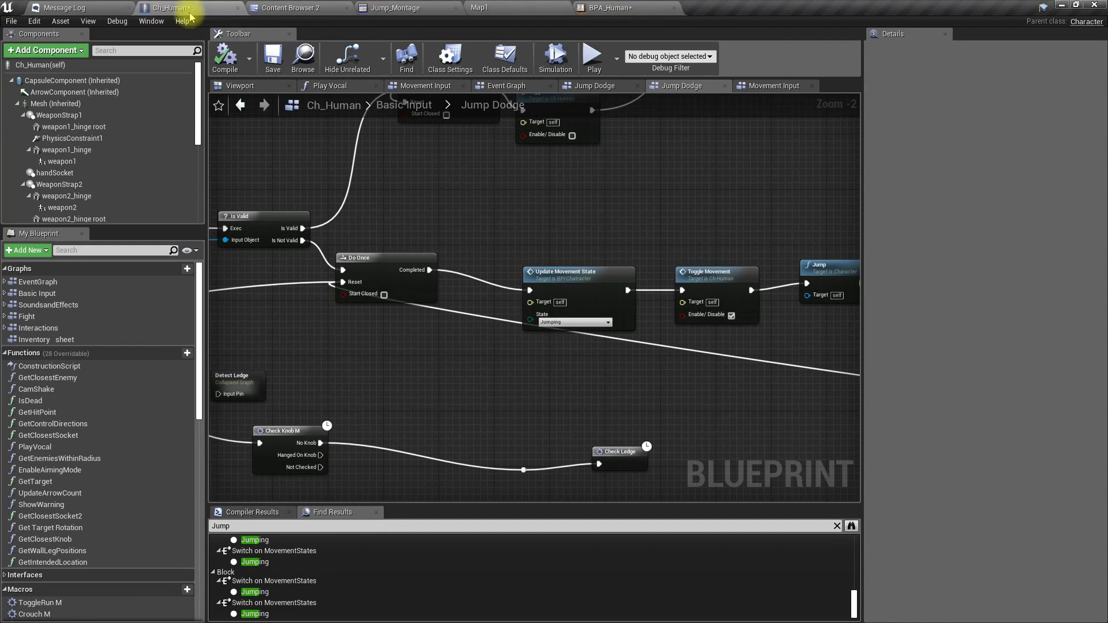
pyautogui.scroll(-4, 482, 302)
pyautogui.scroll(4, 483, 279)
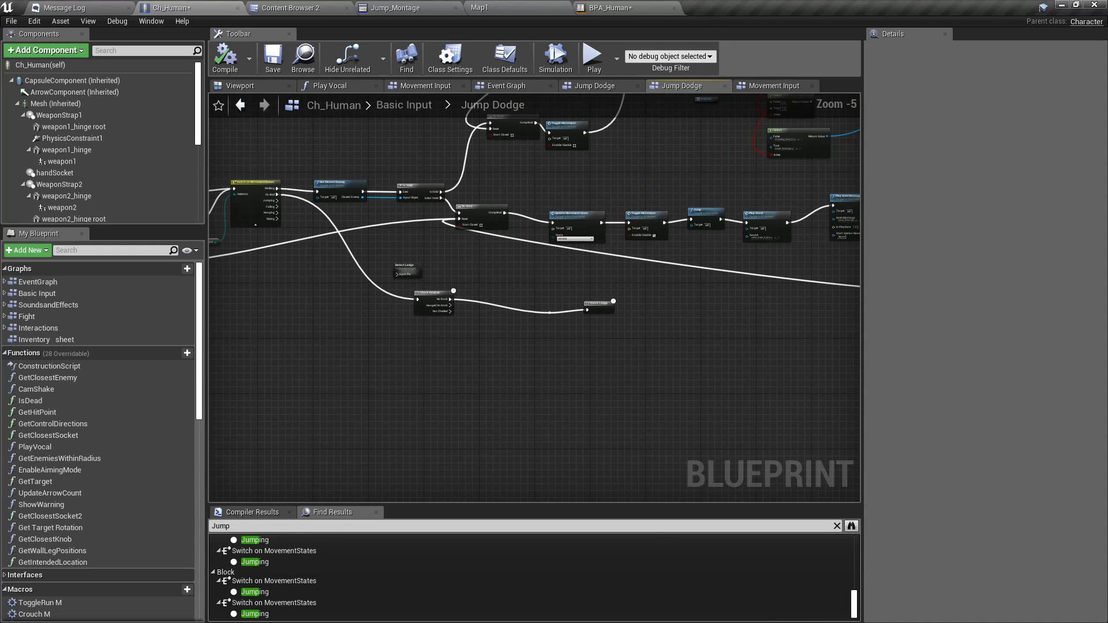
pyautogui.moveTo(589, 280); pyautogui.dragTo(470, 325, button='right')
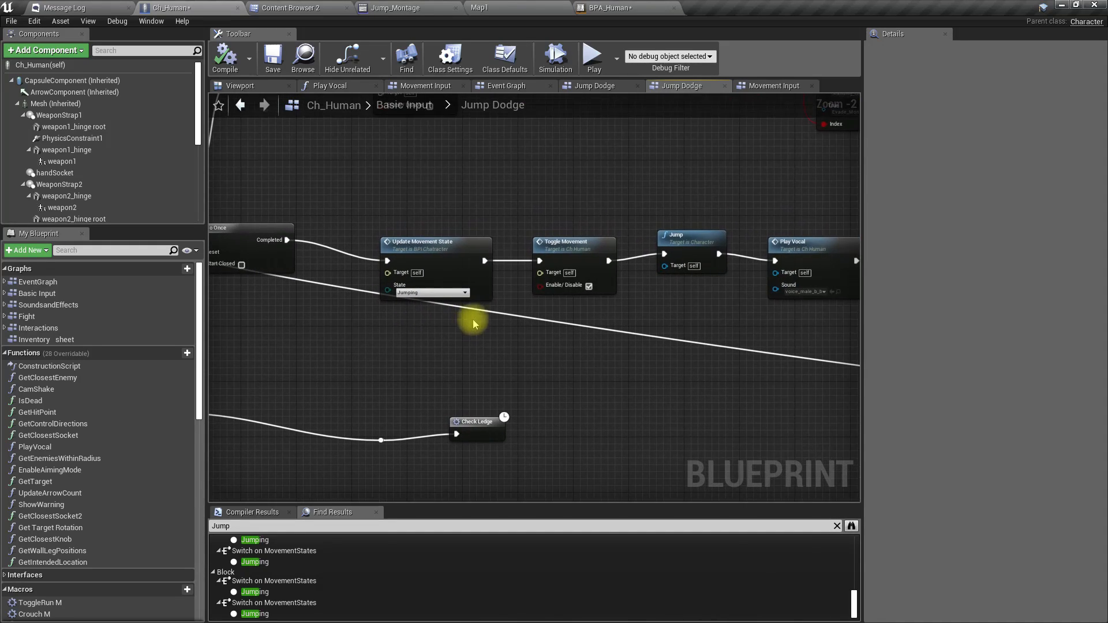
pyautogui.moveTo(680, 305); pyautogui.dragTo(429, 317, button='right')
pyautogui.click(583, 259)
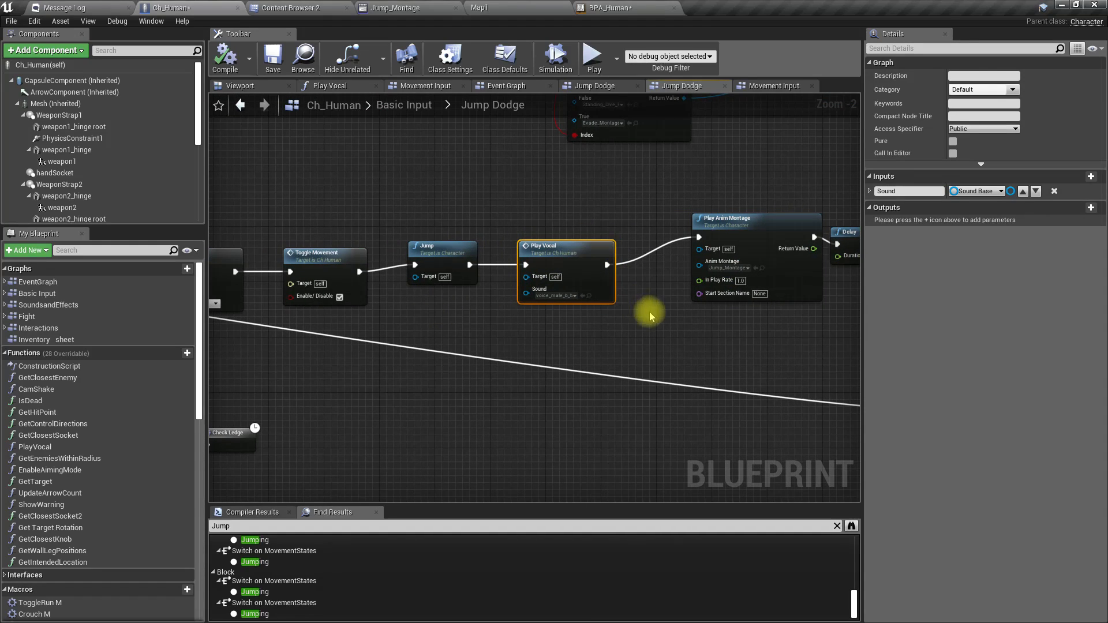
pyautogui.moveTo(648, 310); pyautogui.dragTo(515, 316, button='right')
pyautogui.click(335, 265)
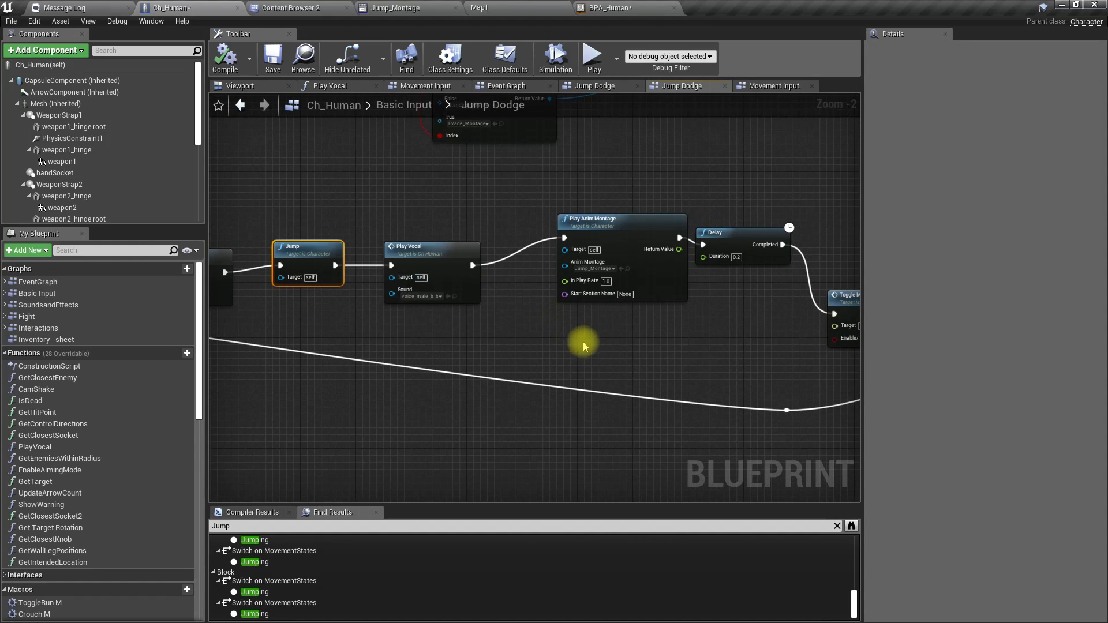
pyautogui.moveTo(584, 340); pyautogui.dragTo(542, 314, button='right')
pyautogui.moveTo(685, 302)
pyautogui.mouseDown(button='right')
pyautogui.moveTo(547, 285)
pyautogui.moveTo(841, 335)
pyautogui.moveTo(986, 331)
pyautogui.mouseUp(button='right')
pyautogui.moveTo(455, 352); pyautogui.dragTo(529, 330, button='right')
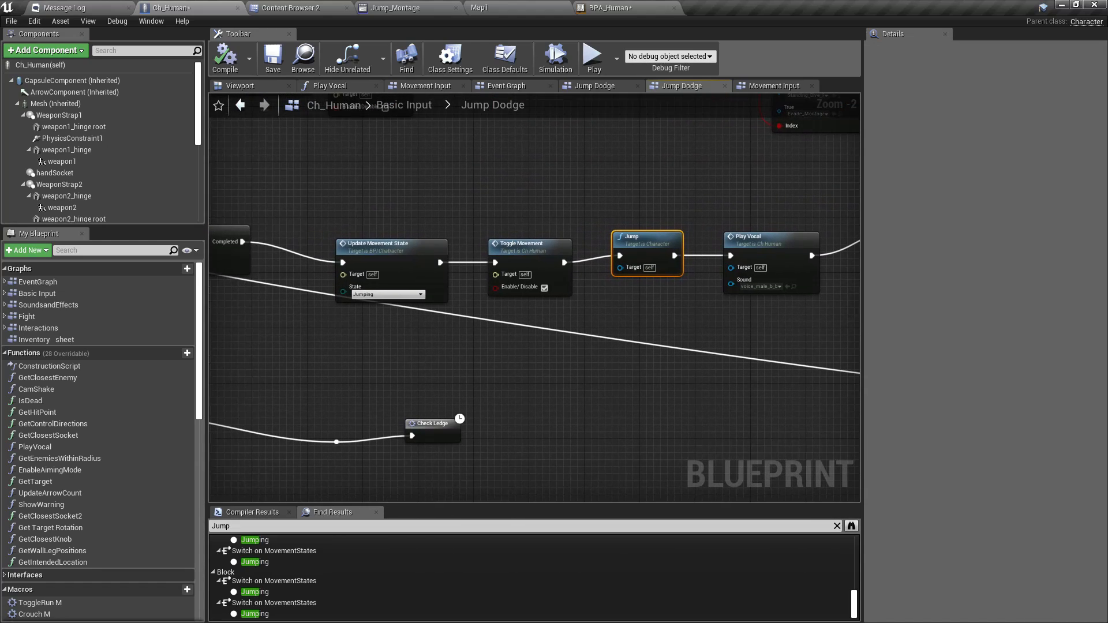
# Step: Wire Do Once's Completed output directly to Toggle Movement with Update Movement State moved aside, and switch to Map1
pyautogui.moveTo(283, 285); pyautogui.dragTo(426, 286, button='right')
pyautogui.moveTo(385, 242); pyautogui.dragTo(640, 264)
pyautogui.moveTo(539, 247); pyautogui.dragTo(510, 268)
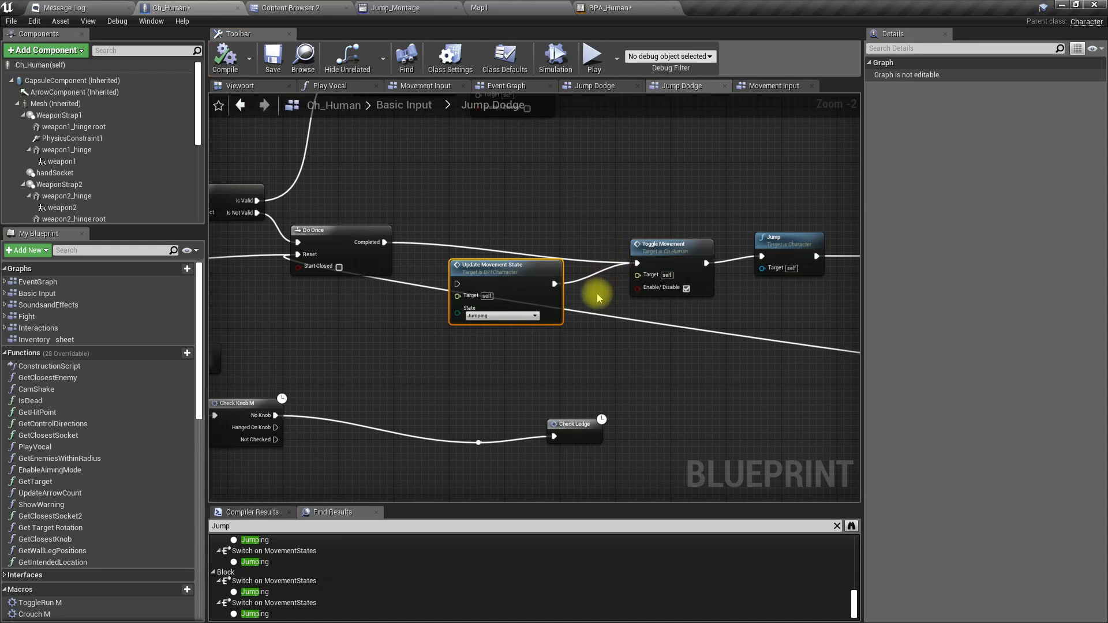
pyautogui.click(502, 8)
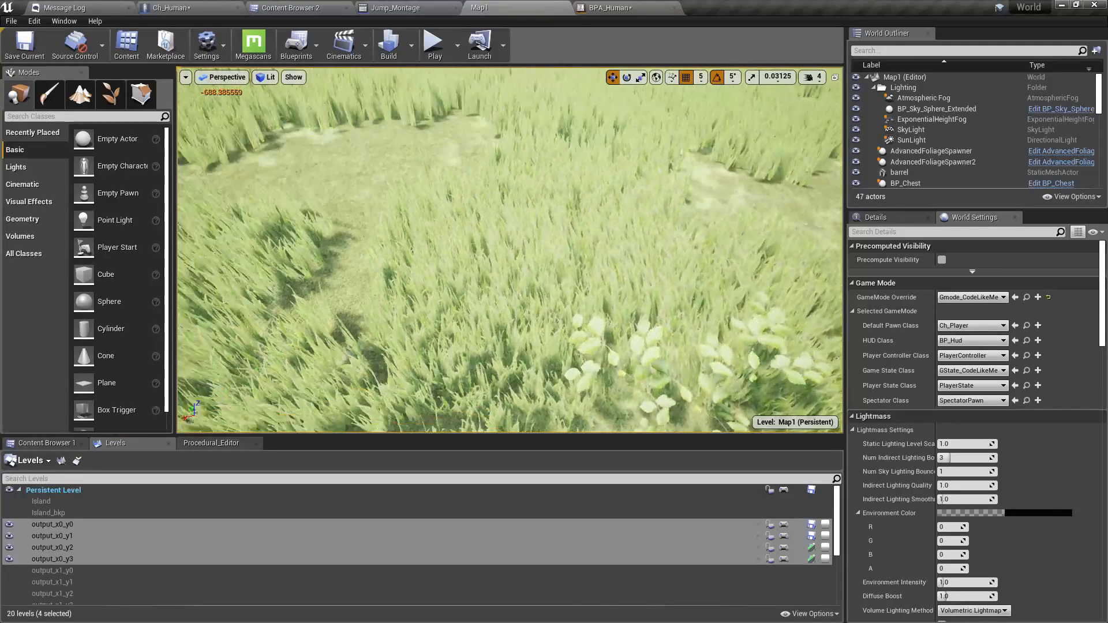
# Step: Play Map1 in full screen to test forward and sideways jumps with the rewired Jump Dodge logic, then end the session
pyautogui.press('F11')
pyautogui.hotkey('alt', 'p')
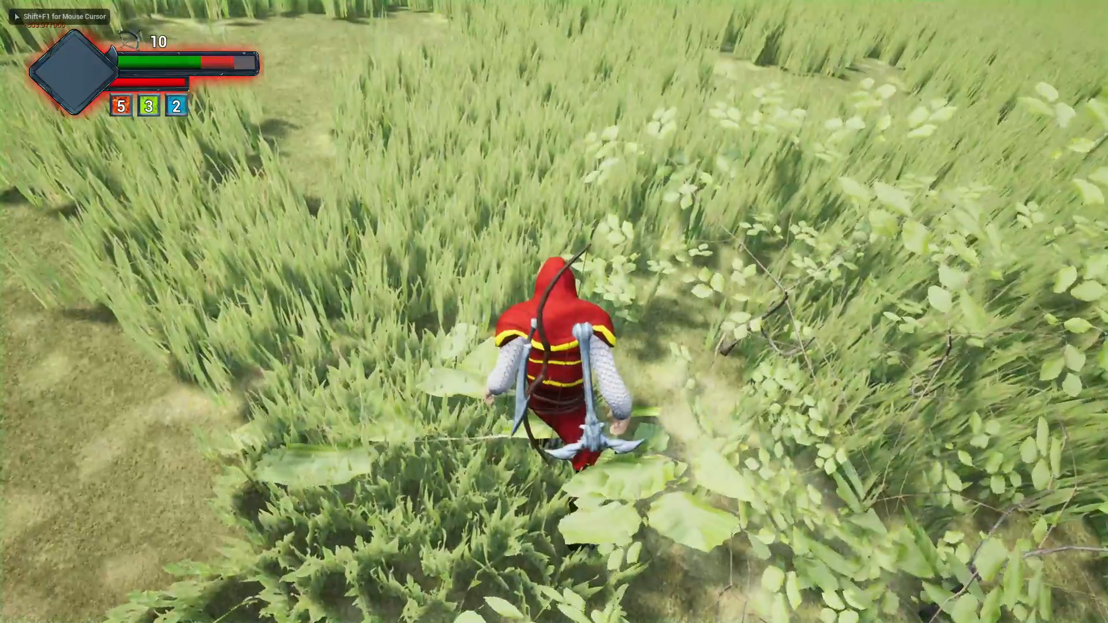
pyautogui.press('space')
pyautogui.press('w')
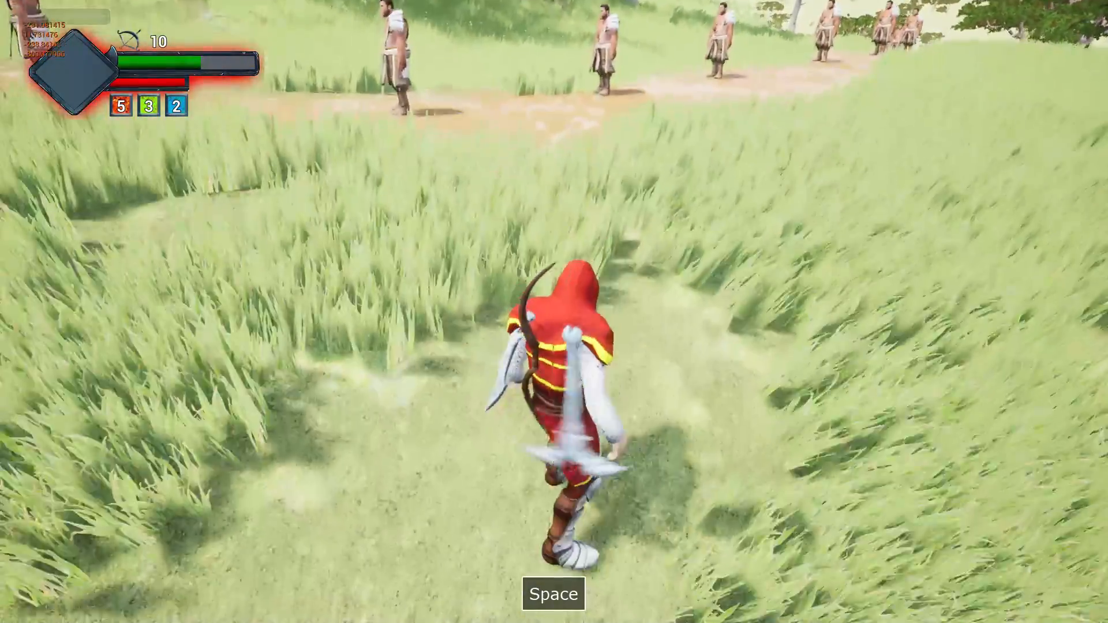
pyautogui.press('space')
pyautogui.press('space')
pyautogui.press('d')
pyautogui.press('space')
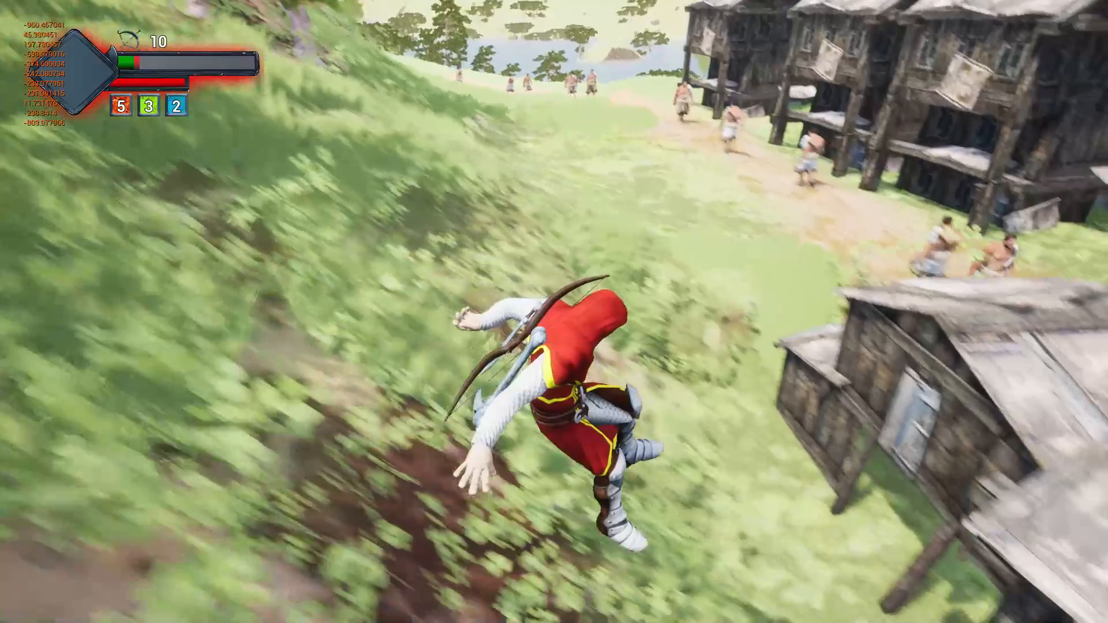
pyautogui.press('Escape')
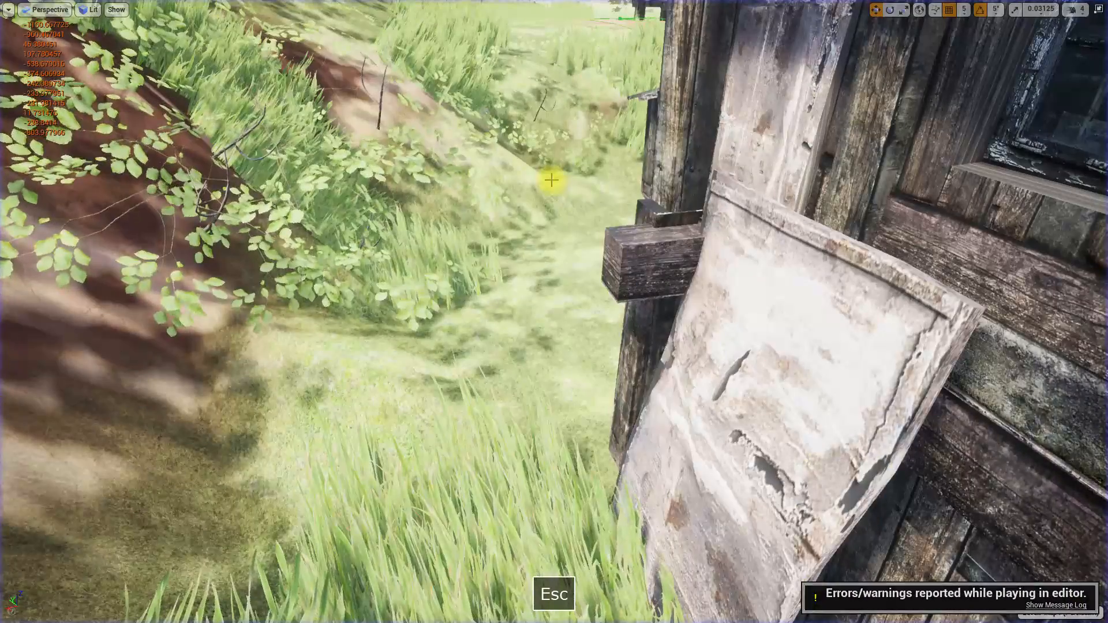
pyautogui.press('F11')
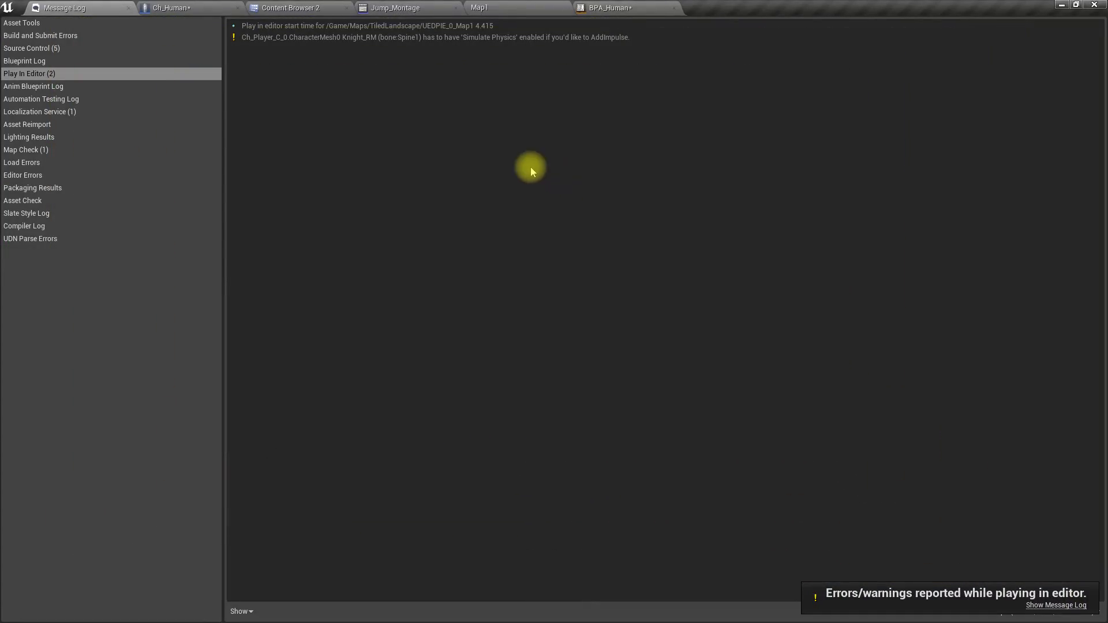
# Step: Review the Jump Dodge graph in Ch_Human and the blend nodes in BPA_Human's AnimGraph, then return to Map1
pyautogui.click(172, 6)
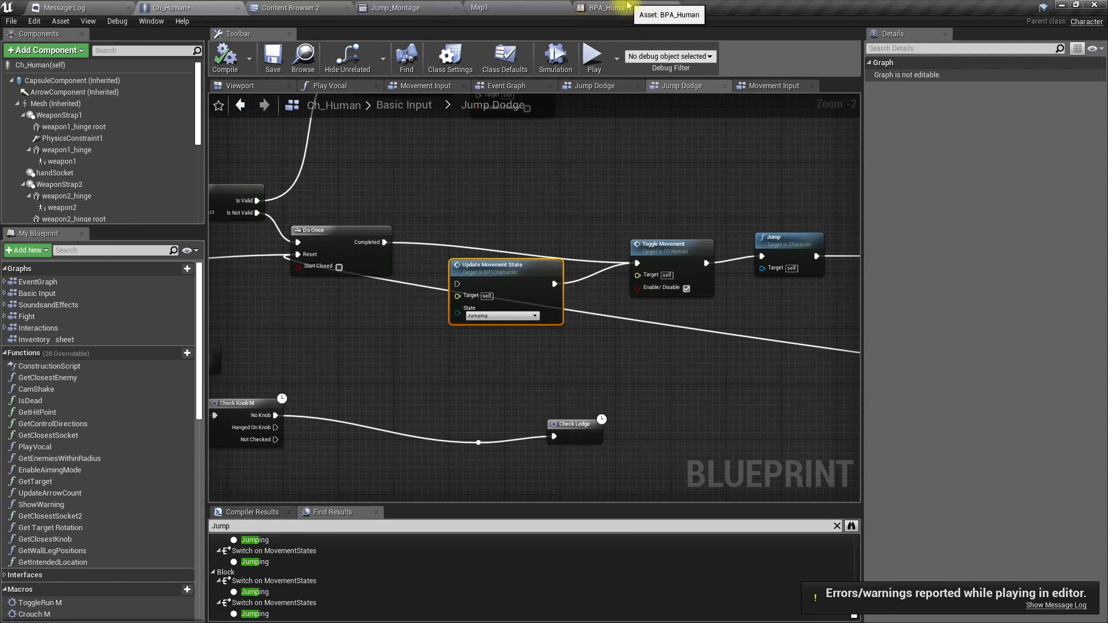
pyautogui.click(603, 8)
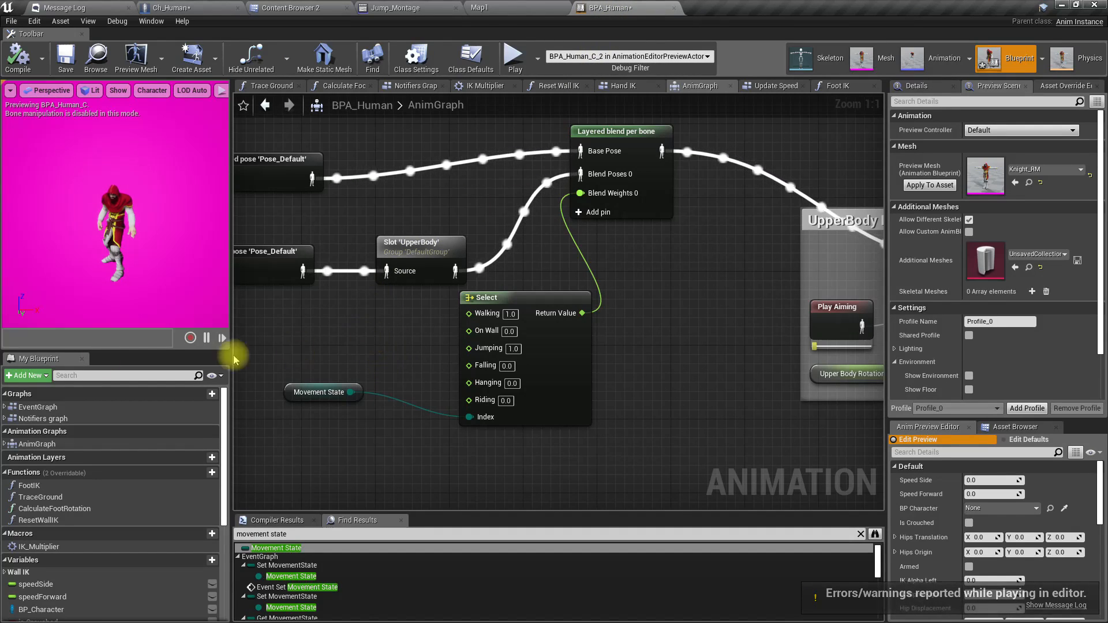
pyautogui.moveTo(420, 240); pyautogui.dragTo(159, 219, button='right')
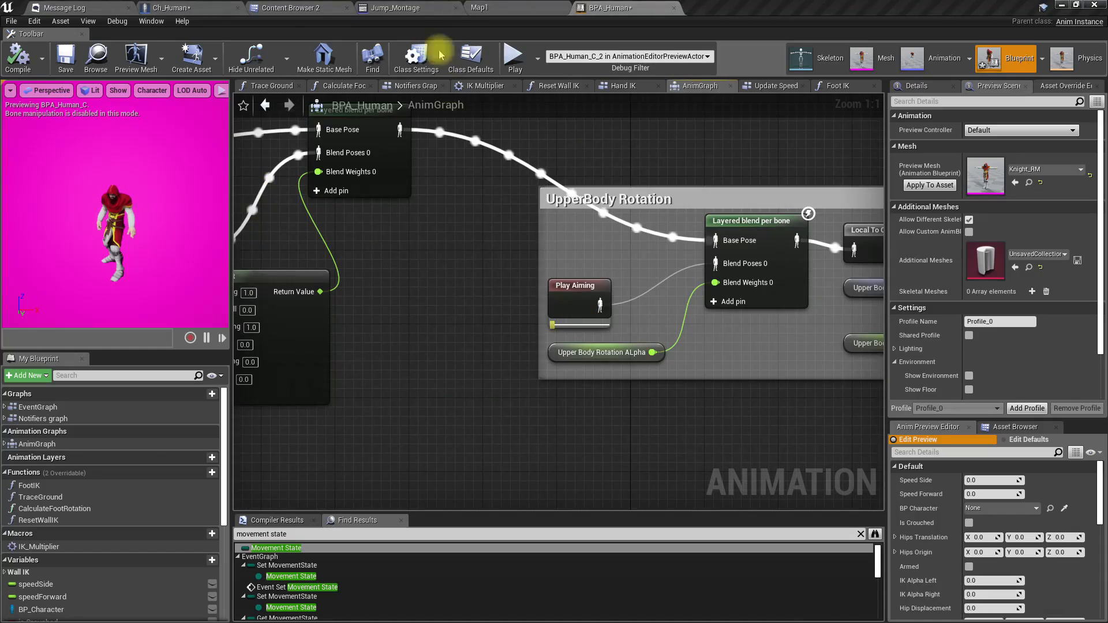
pyautogui.click(217, 7)
pyautogui.click(496, 7)
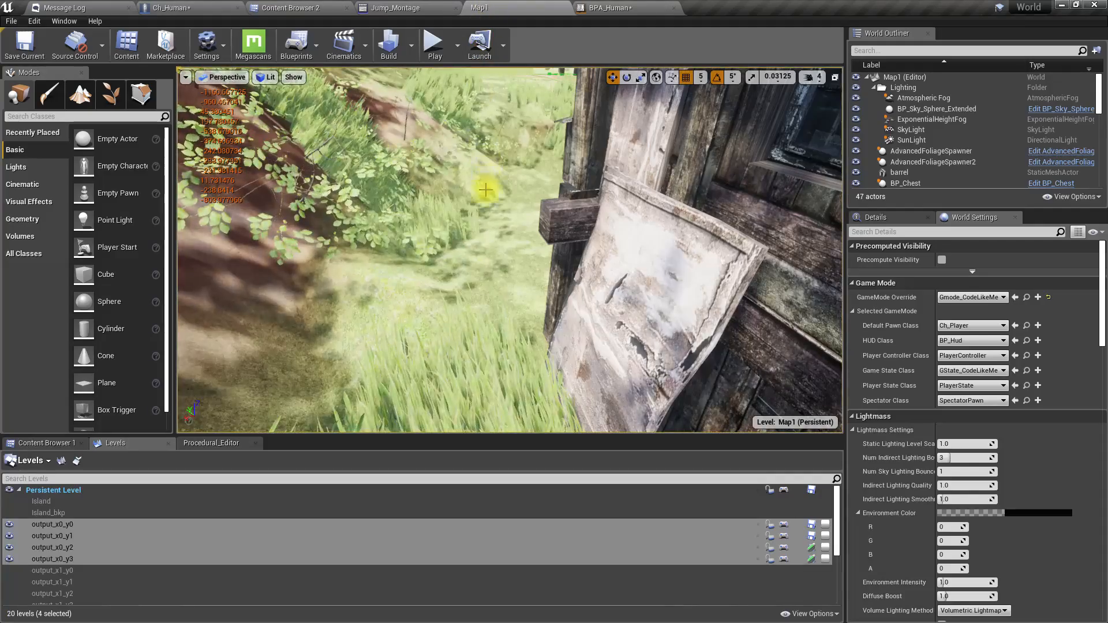
# Step: Survey Map1's landscape around the trees, grass and dirt path
pyautogui.moveTo(509, 249); pyautogui.dragTo(519, 216, button='right')
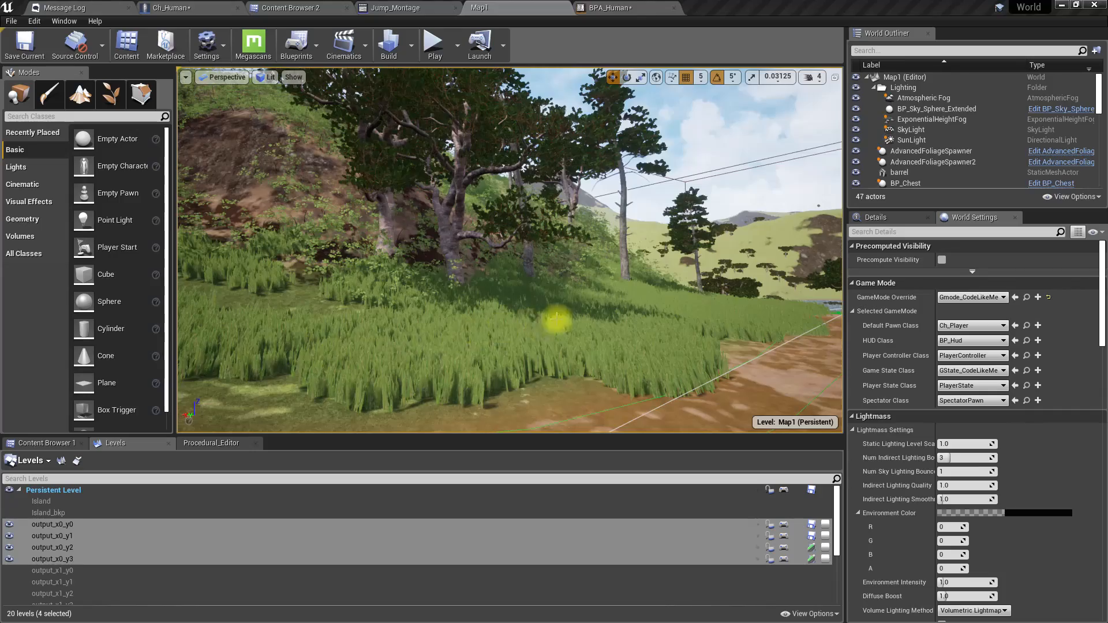
pyautogui.moveTo(556, 319); pyautogui.dragTo(519, 317, button='right')
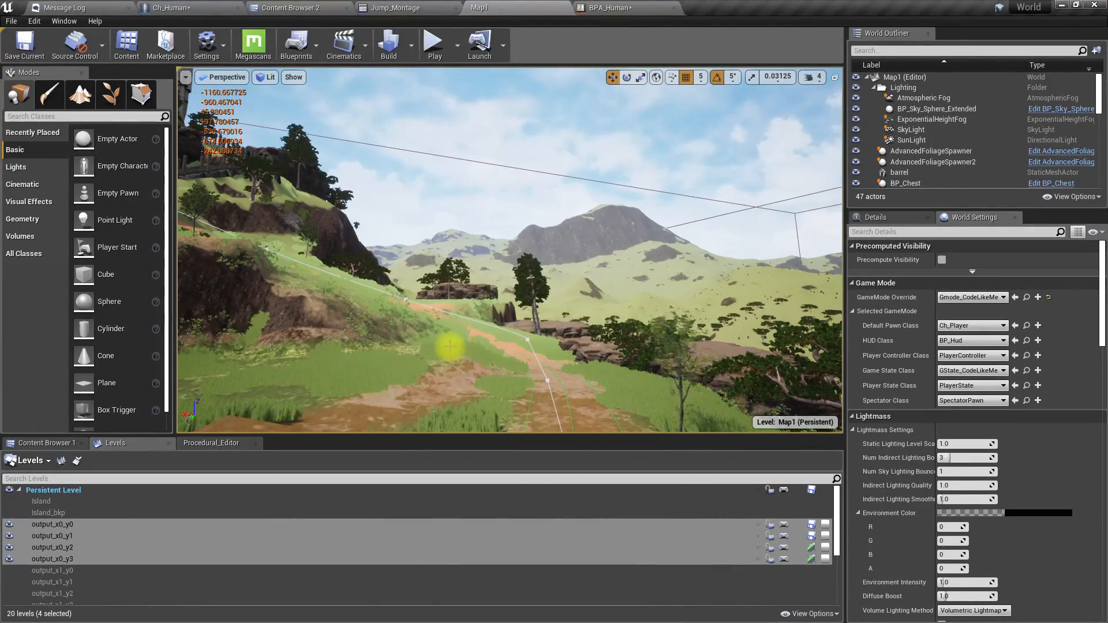
pyautogui.moveTo(454, 341); pyautogui.dragTo(411, 356, button='right')
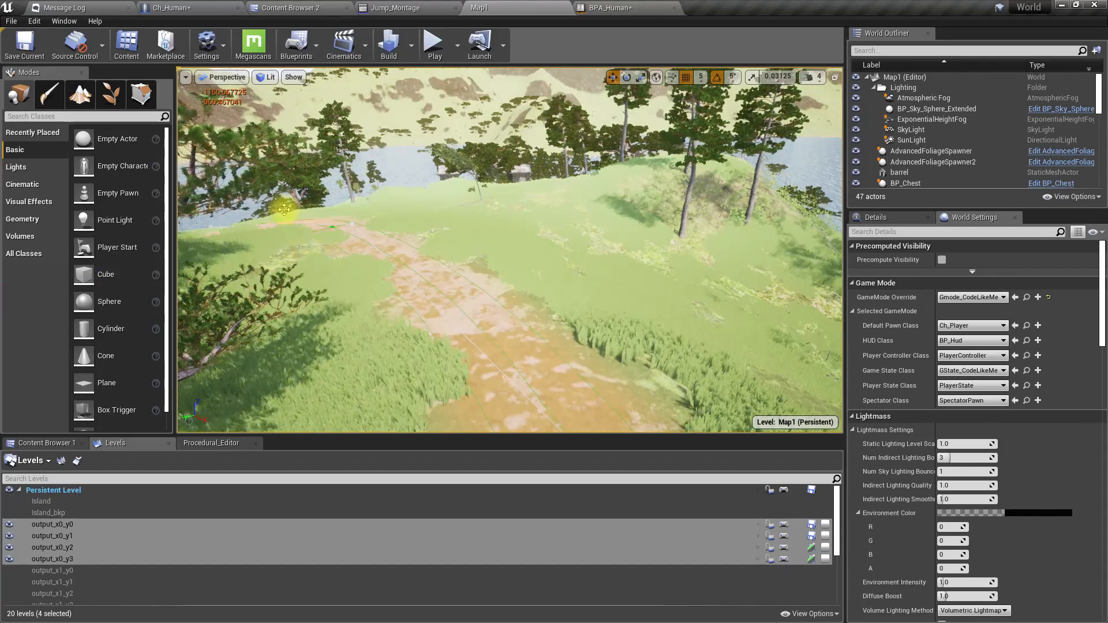
# Step: Open the Brute_Skeleton asset from the Character/Brute content folder
pyautogui.click(296, 8)
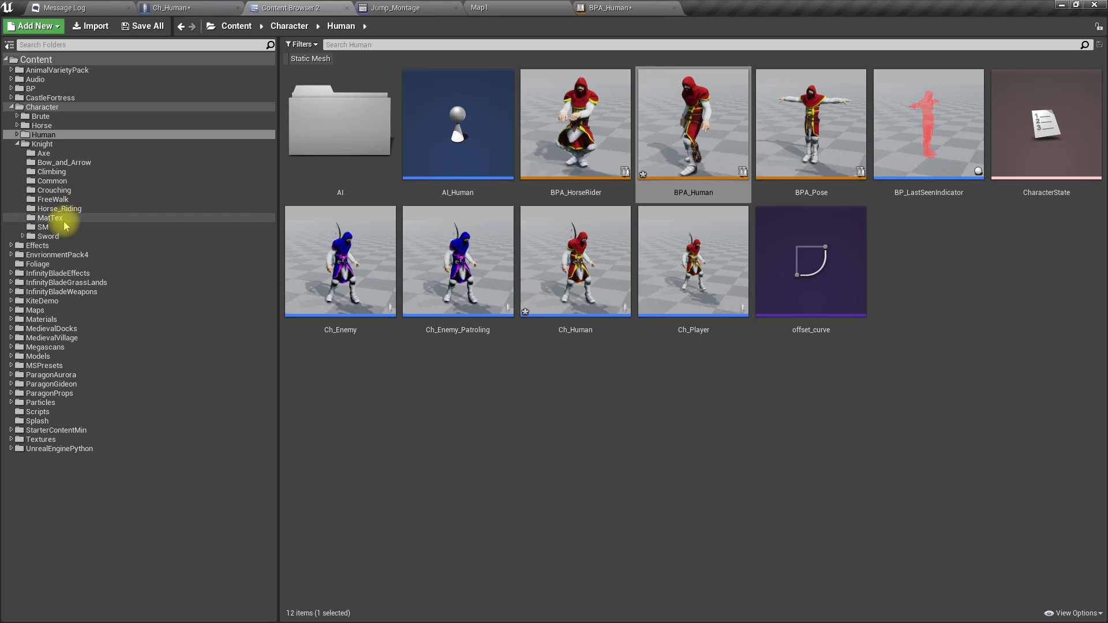
pyautogui.click(41, 116)
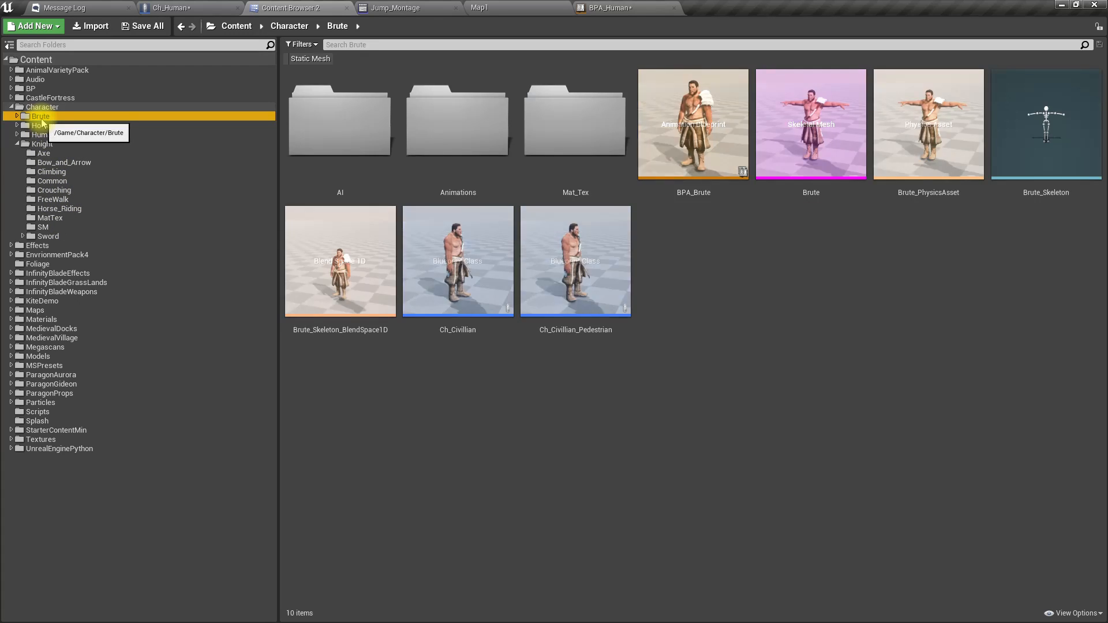
pyautogui.click(1050, 157)
pyautogui.doubleClick(1050, 157)
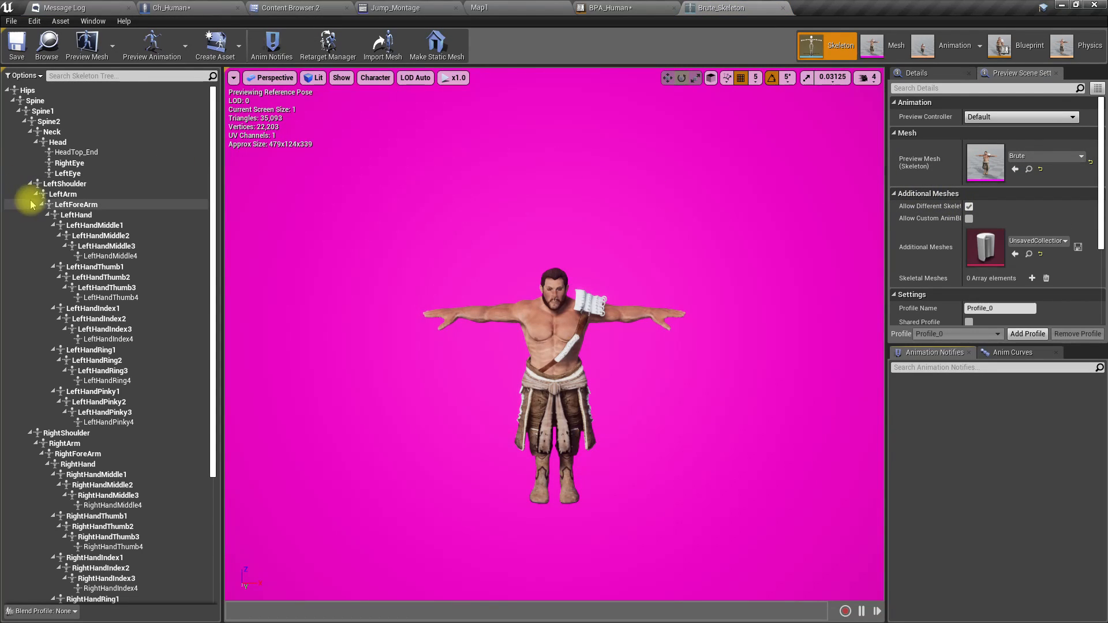
# Step: Examine the Brute skeleton's bone hierarchy, including the Hips root bone and the spine and neck bones
pyautogui.click(39, 92)
pyautogui.click(44, 112)
pyautogui.click(49, 122)
pyautogui.click(52, 132)
pyautogui.click(27, 90)
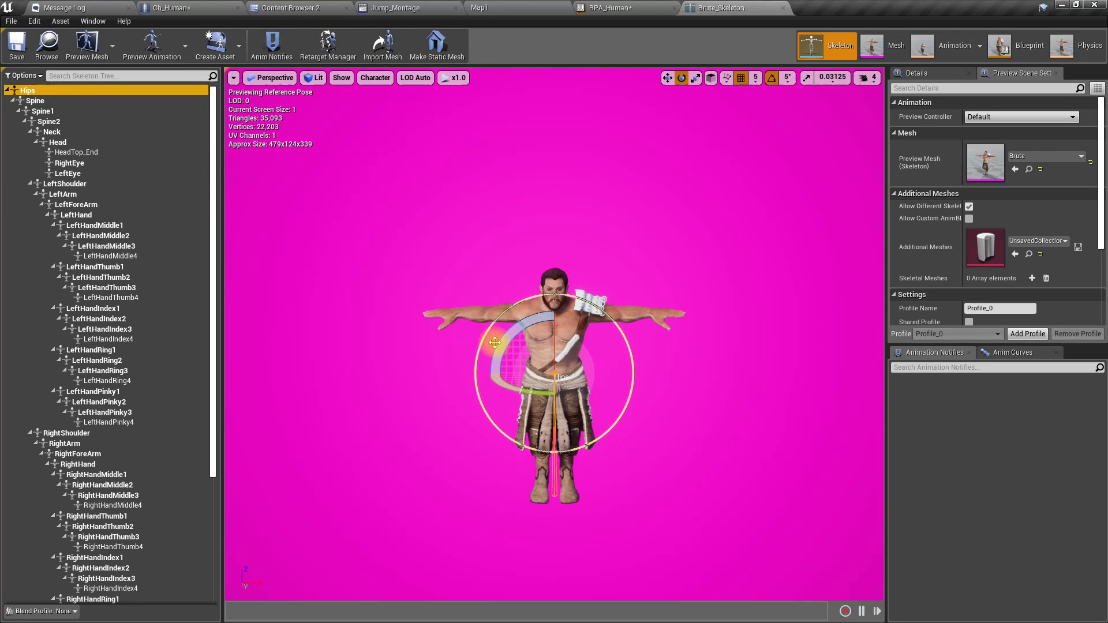
pyautogui.scroll(-5, 598, 362)
pyautogui.moveTo(387, 460)
pyautogui.mouseDown(button='middle')
pyautogui.moveTo(459, 455)
pyautogui.moveTo(389, 451)
pyautogui.mouseUp(button='middle')
pyautogui.moveTo(476, 459); pyautogui.dragTo(458, 459, button='middle')
pyautogui.scroll(6, 458, 459)
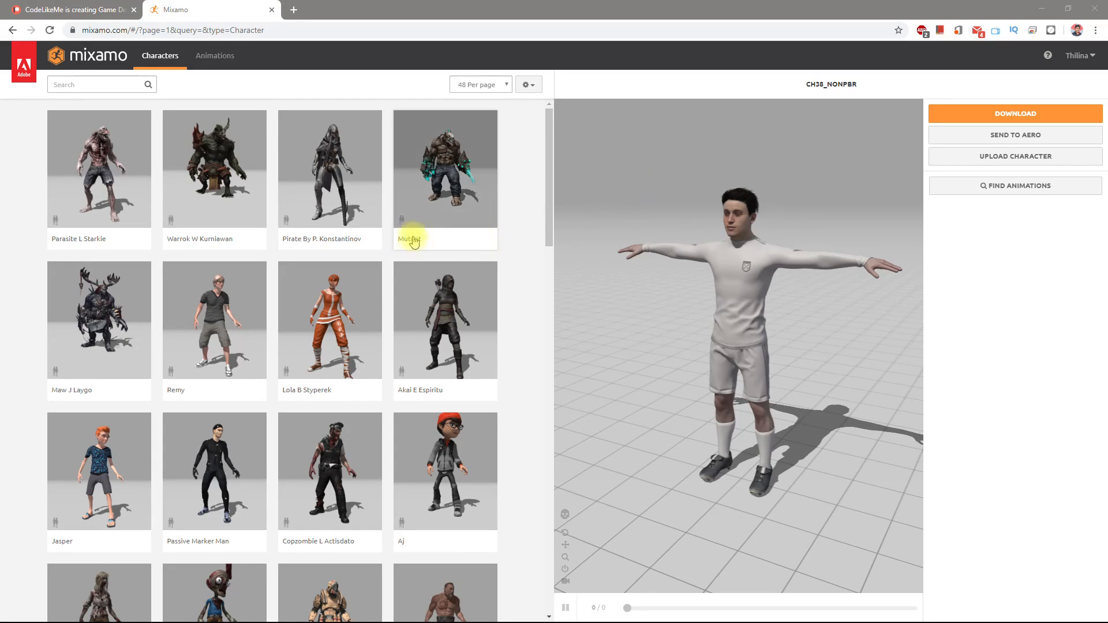
# Step: Switch to Mixamo in the browser and look through the first page of its character library
pyautogui.scroll(-1, 389, 292)
pyautogui.scroll(-4, 390, 297)
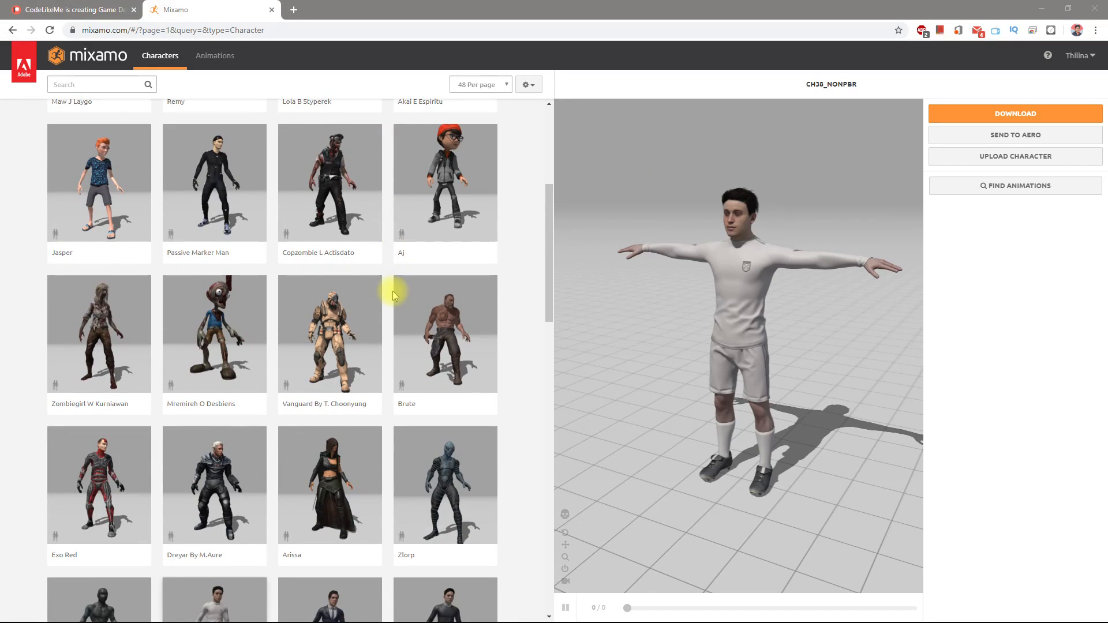
pyautogui.scroll(-6, 393, 288)
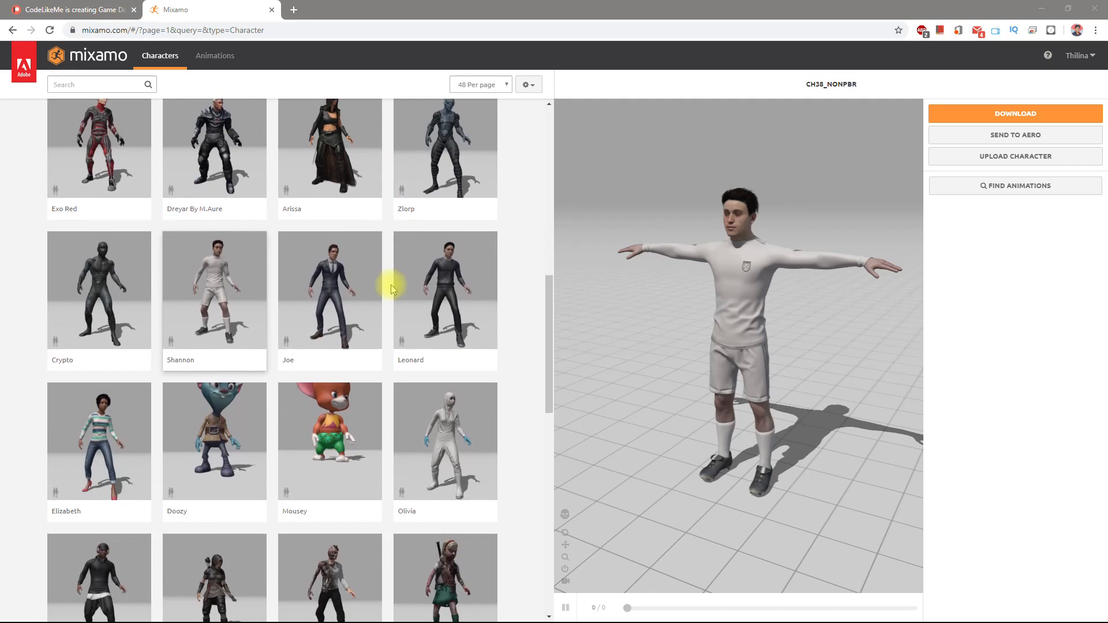
pyautogui.scroll(-4, 390, 283)
pyautogui.scroll(-2, 390, 284)
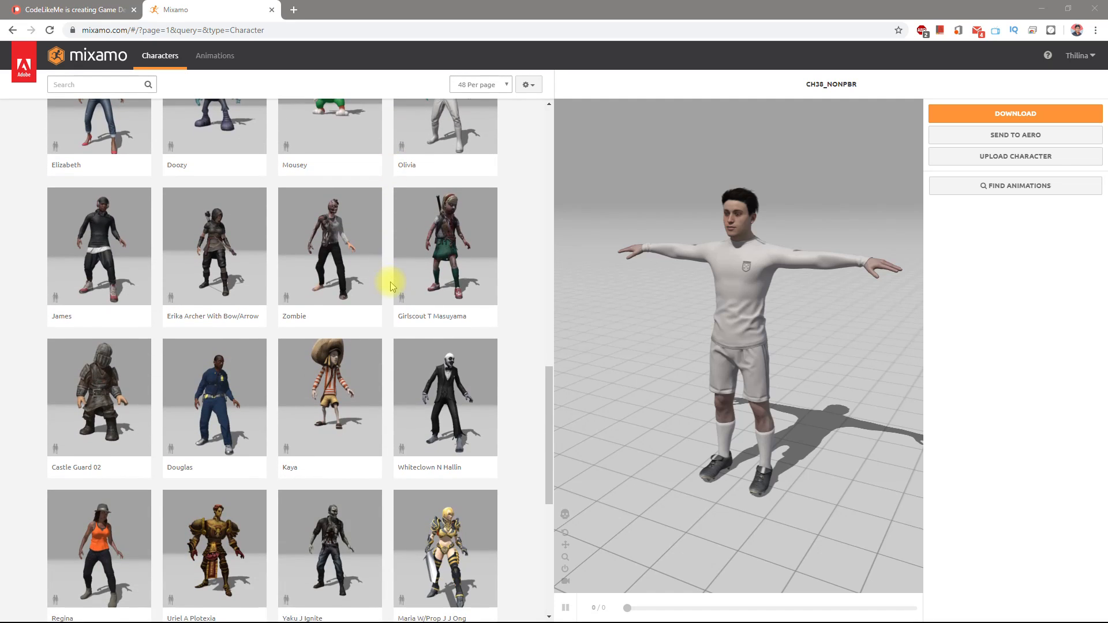
pyautogui.scroll(3, 391, 283)
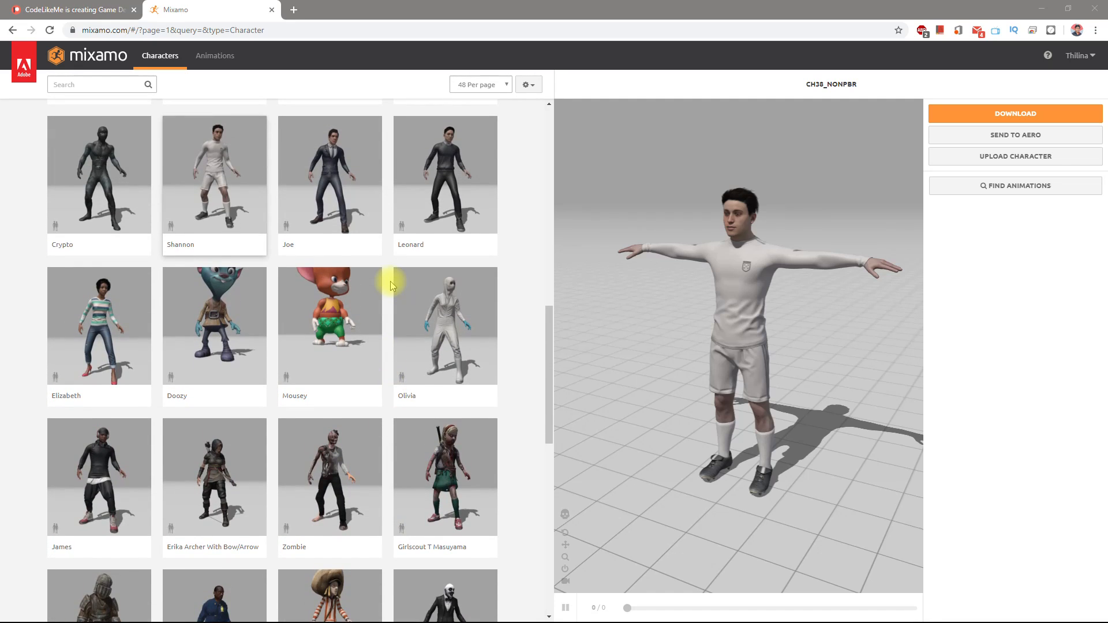
pyautogui.scroll(4, 390, 282)
pyautogui.scroll(10, 391, 280)
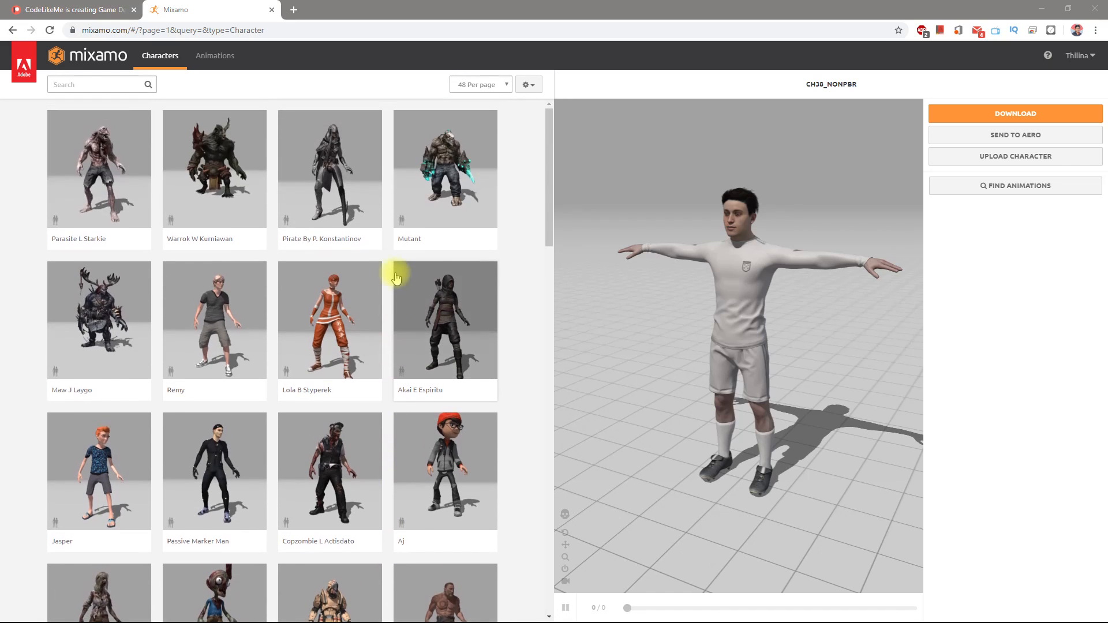
pyautogui.scroll(-3, 497, 404)
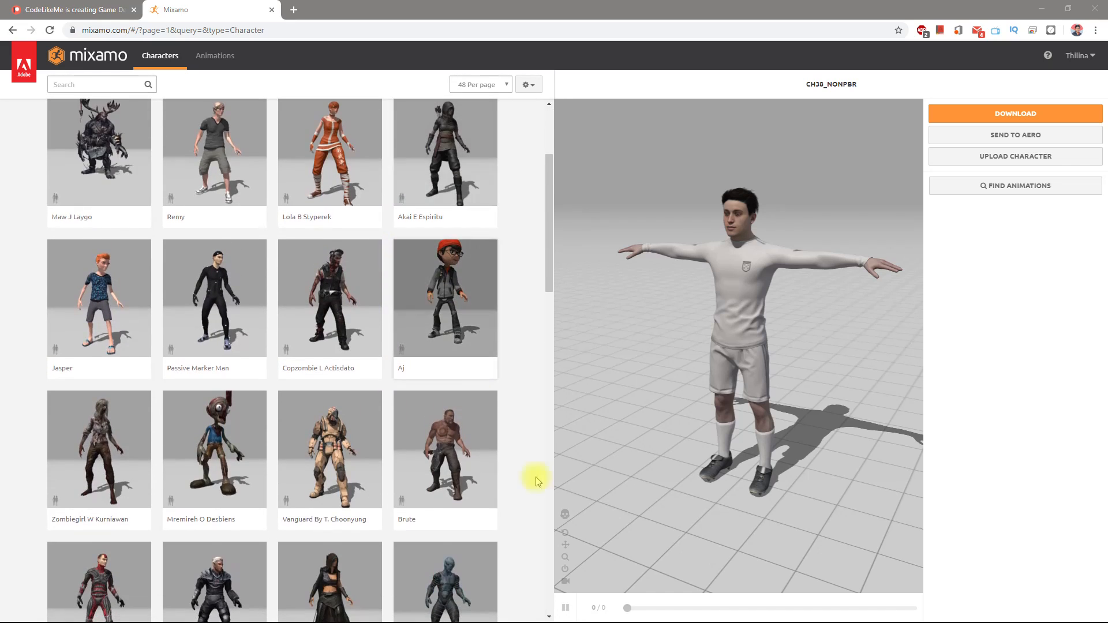
pyautogui.click(438, 453)
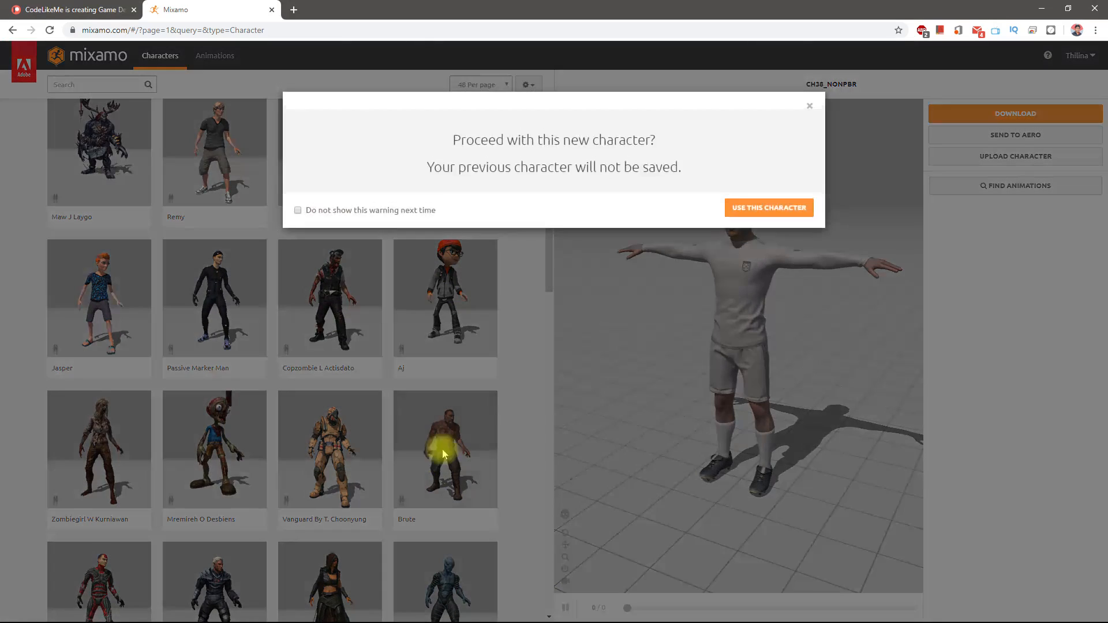
pyautogui.click(812, 113)
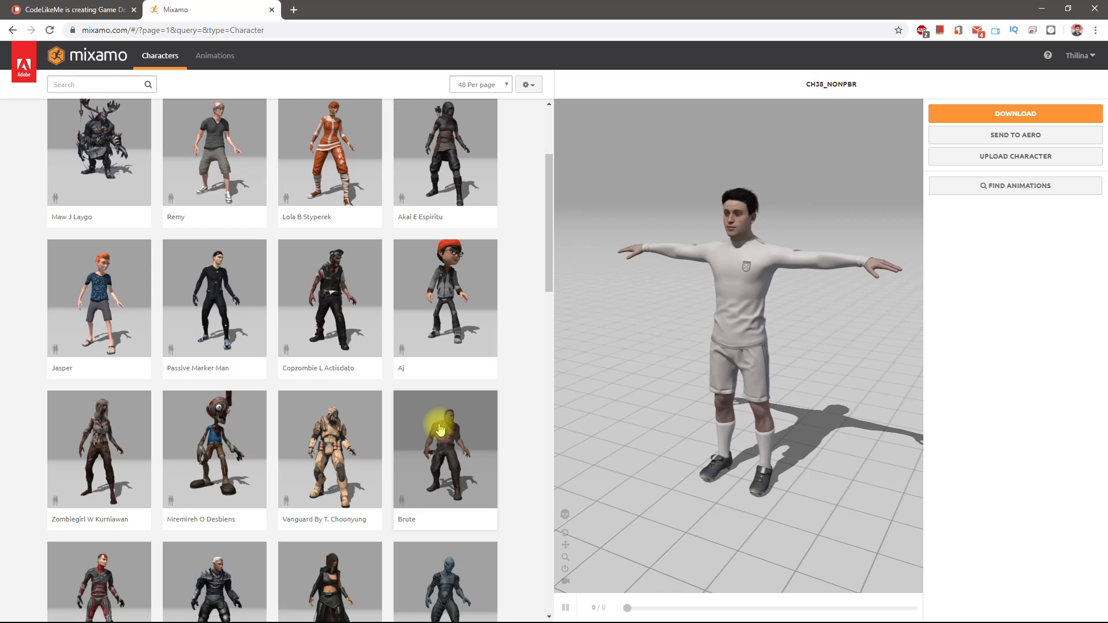
pyautogui.scroll(-3, 440, 424)
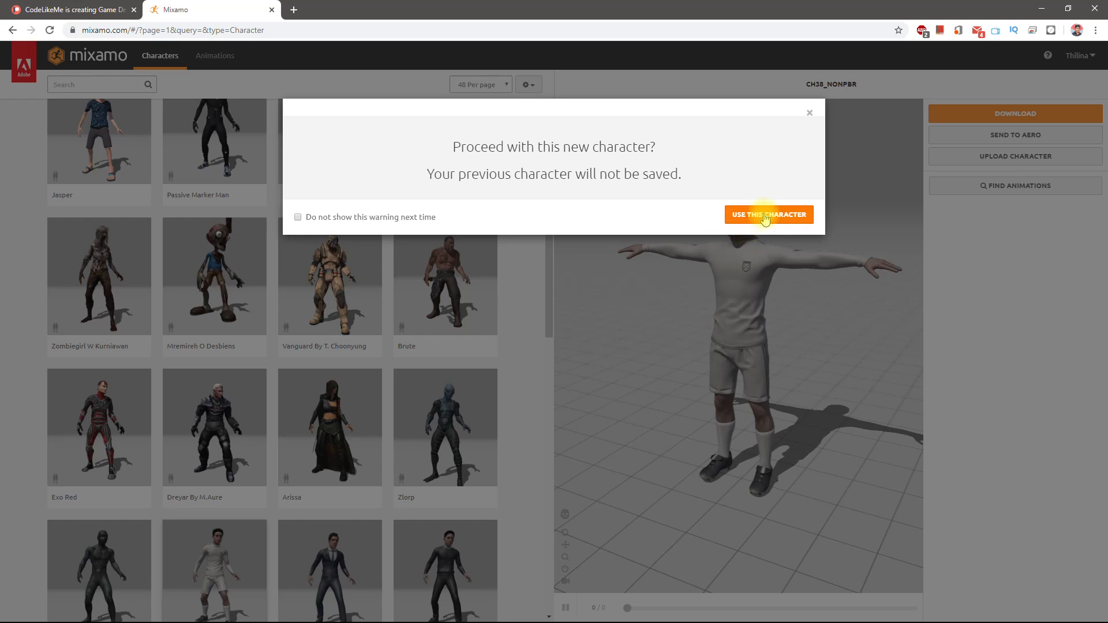
pyautogui.click(811, 114)
# Step: Look over the remaining characters down to the end of the library's first page
pyautogui.scroll(-10, 279, 469)
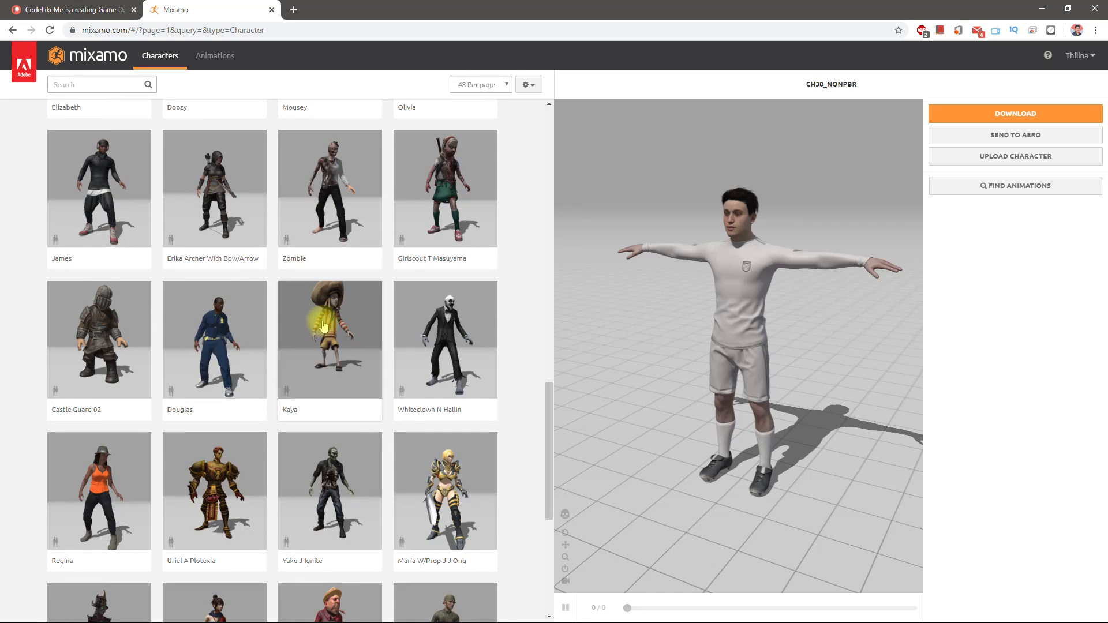
pyautogui.scroll(-2, 323, 326)
pyautogui.scroll(-1, 323, 325)
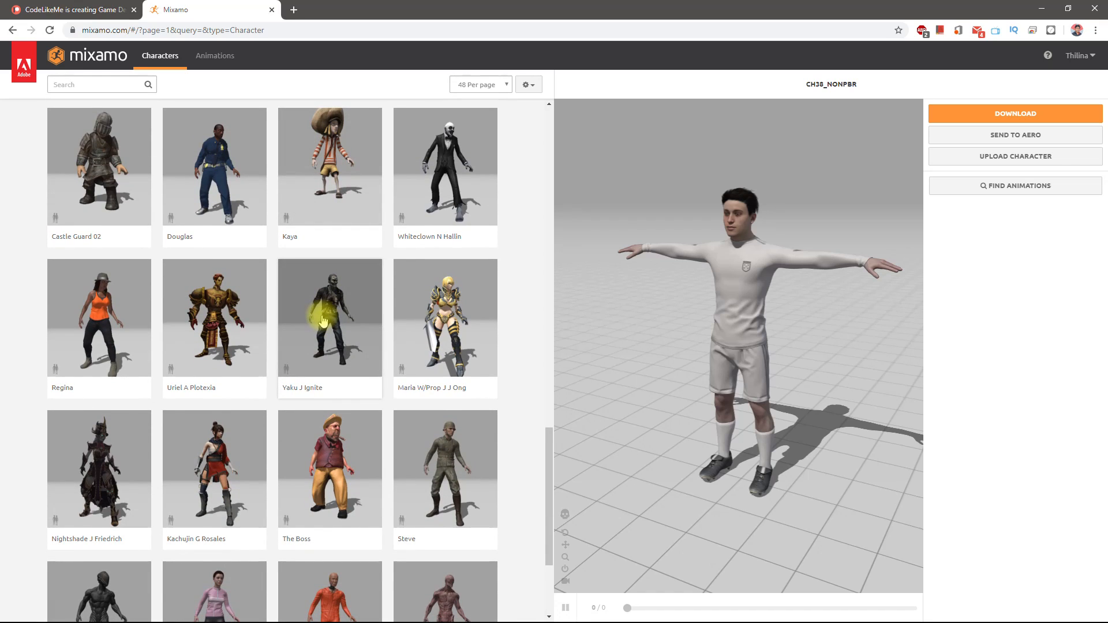
pyautogui.scroll(-3, 323, 320)
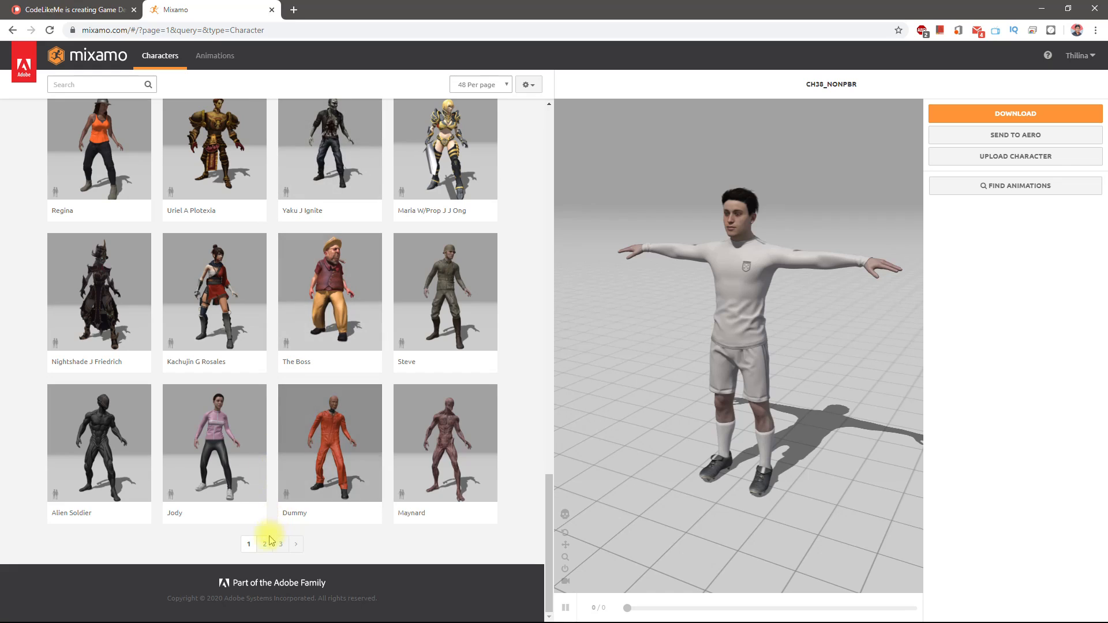
# Step: Open page 2 of the Mixamo character library and look through all of its characters, including Knight D Pelegrini
pyautogui.click(269, 542)
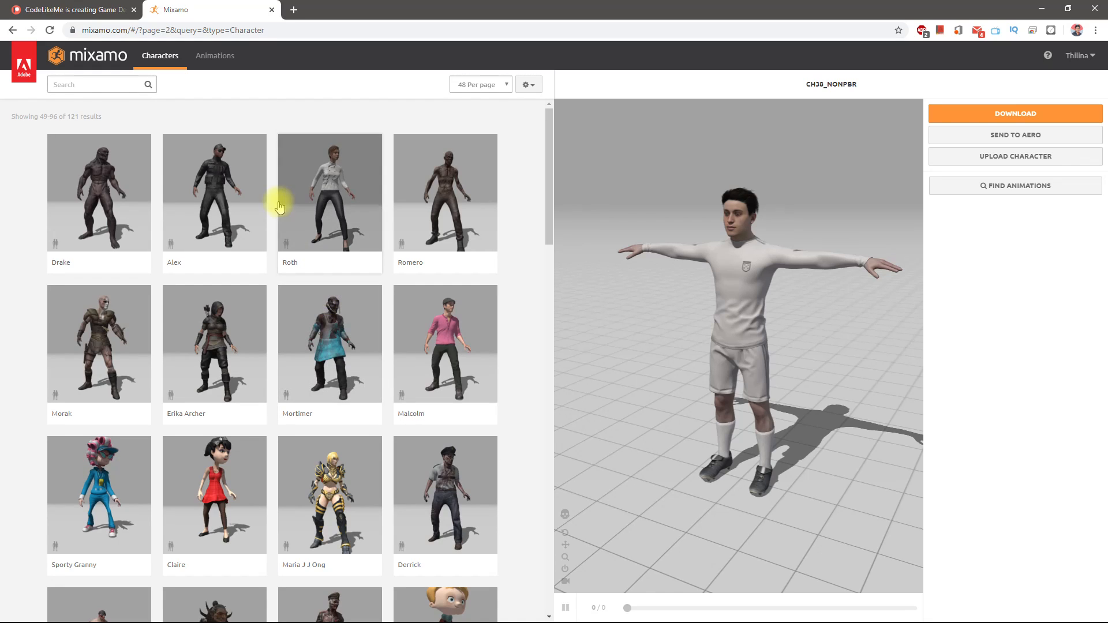
pyautogui.scroll(-1, 342, 242)
pyautogui.scroll(-6, 343, 242)
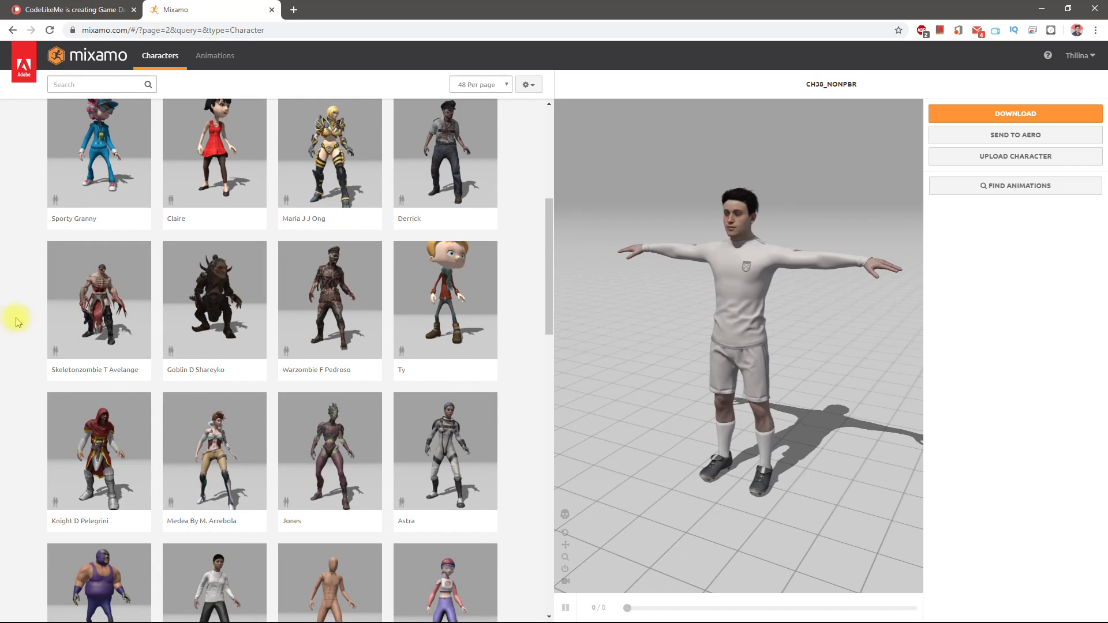
pyautogui.scroll(-4, 166, 273)
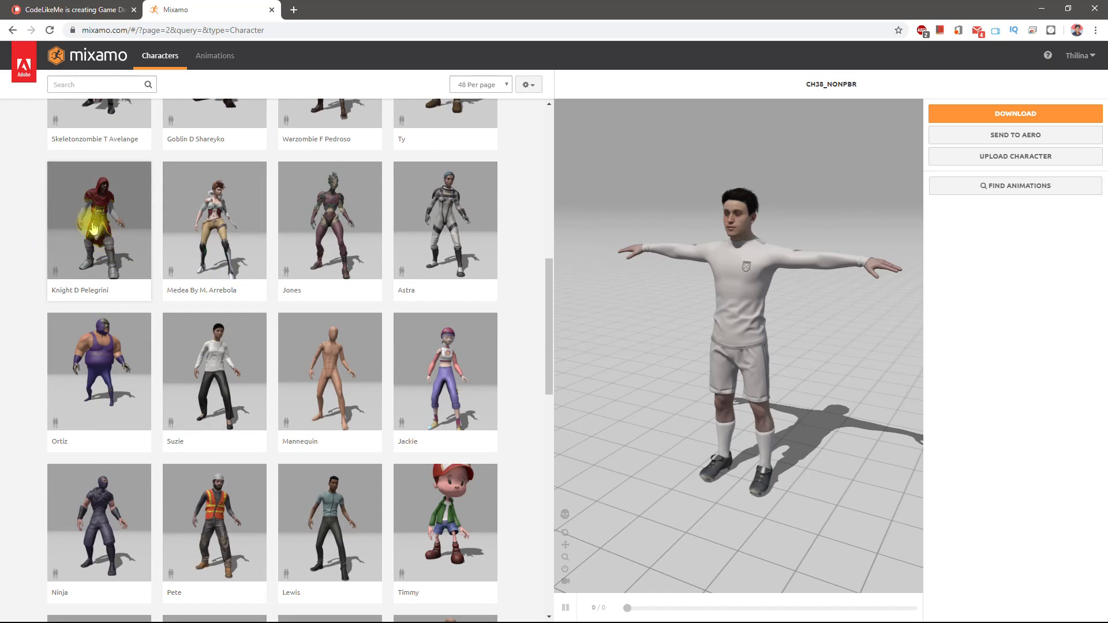
pyautogui.scroll(-4, 95, 229)
pyautogui.scroll(-5, 101, 230)
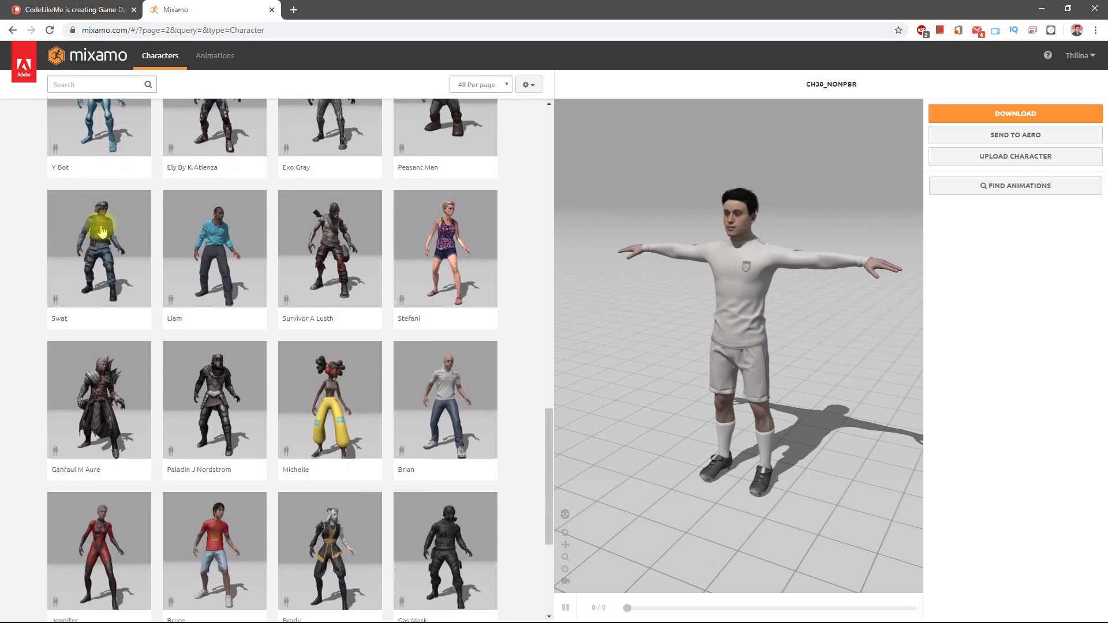
pyautogui.scroll(-2, 101, 230)
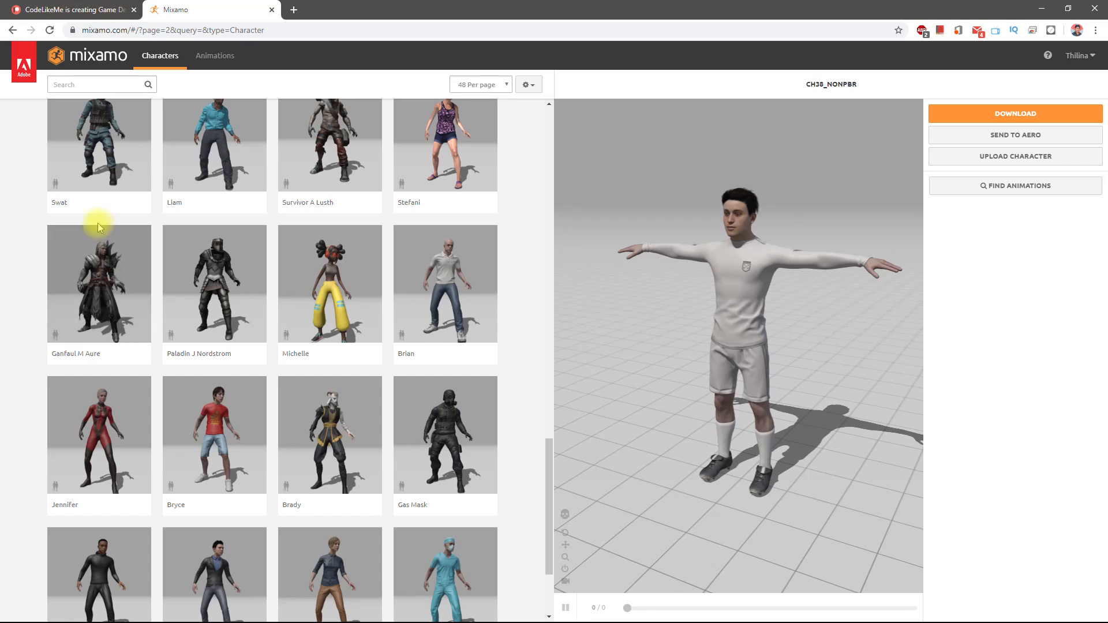
pyautogui.scroll(-3, 96, 222)
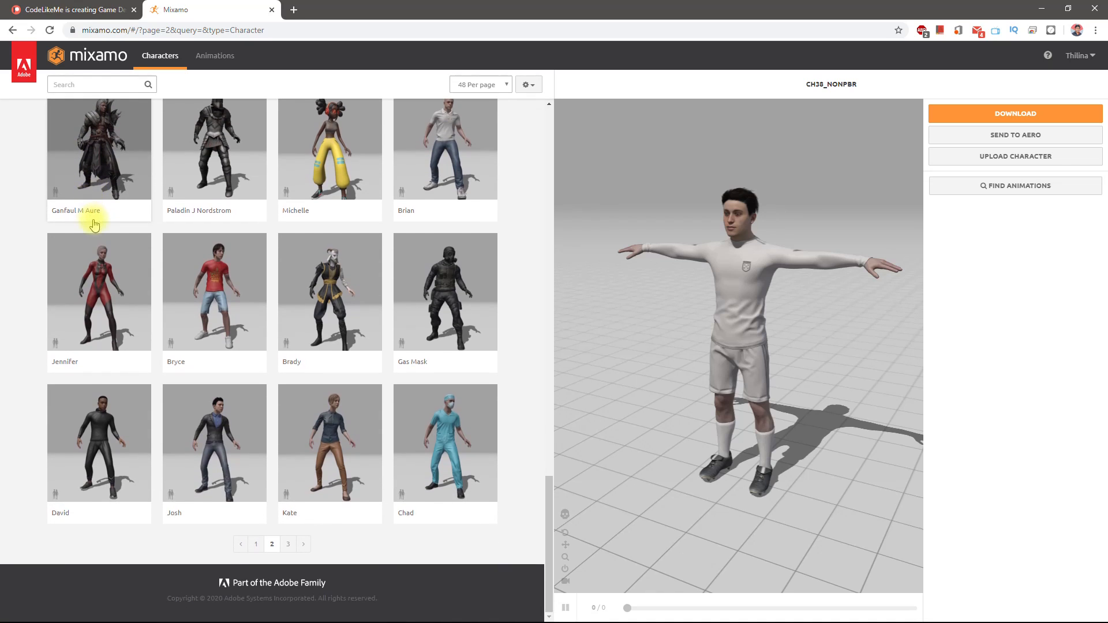
# Step: Open page 3 of the Mixamo character library and look through its characters down to the last row
pyautogui.click(288, 544)
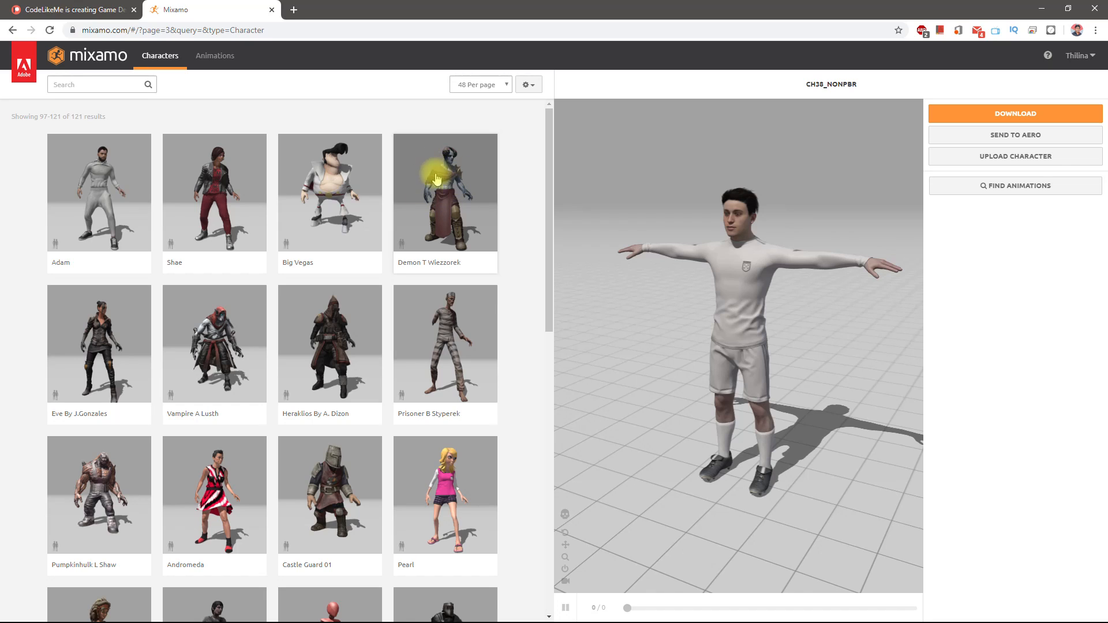
pyautogui.scroll(-6, 437, 189)
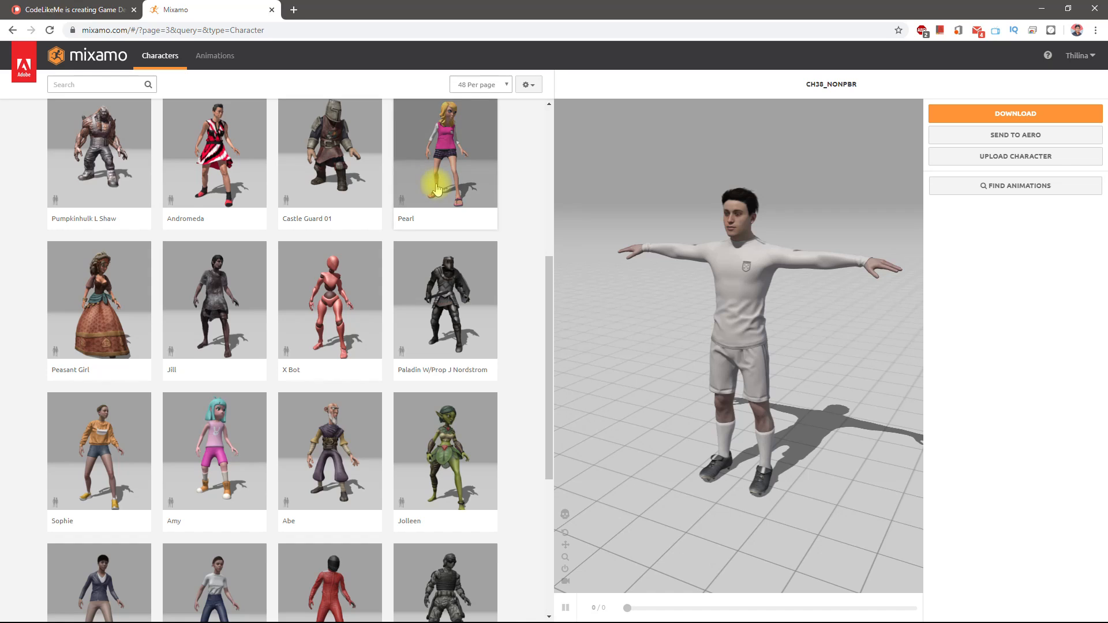
pyautogui.scroll(-1, 435, 184)
pyautogui.scroll(-2, 435, 183)
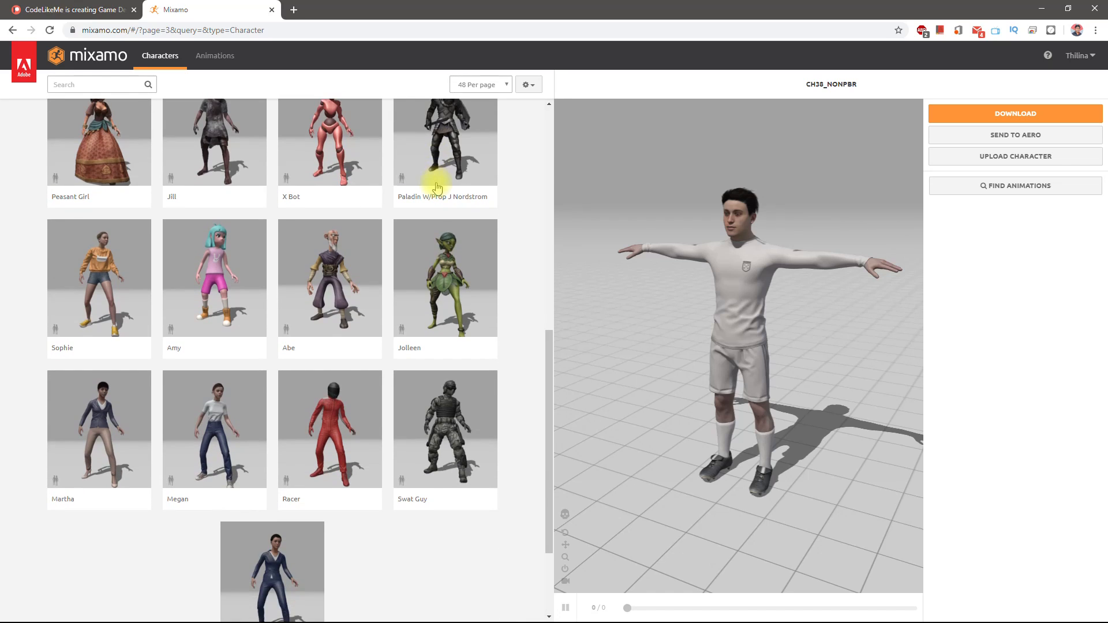
pyautogui.scroll(2, 427, 185)
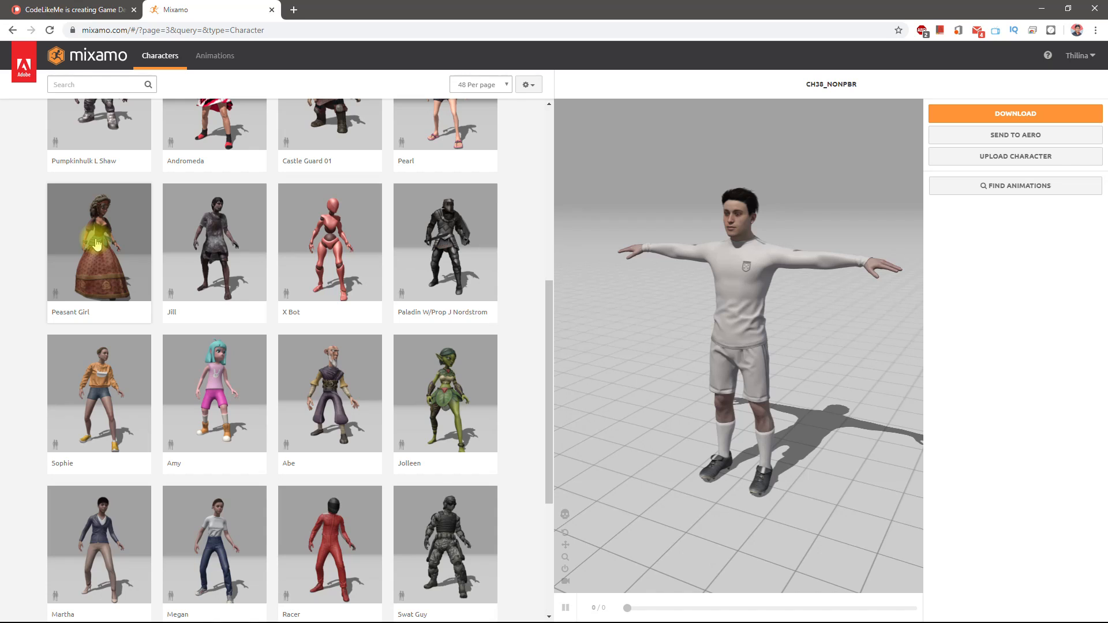
pyautogui.scroll(-4, 97, 244)
pyautogui.scroll(5, 92, 237)
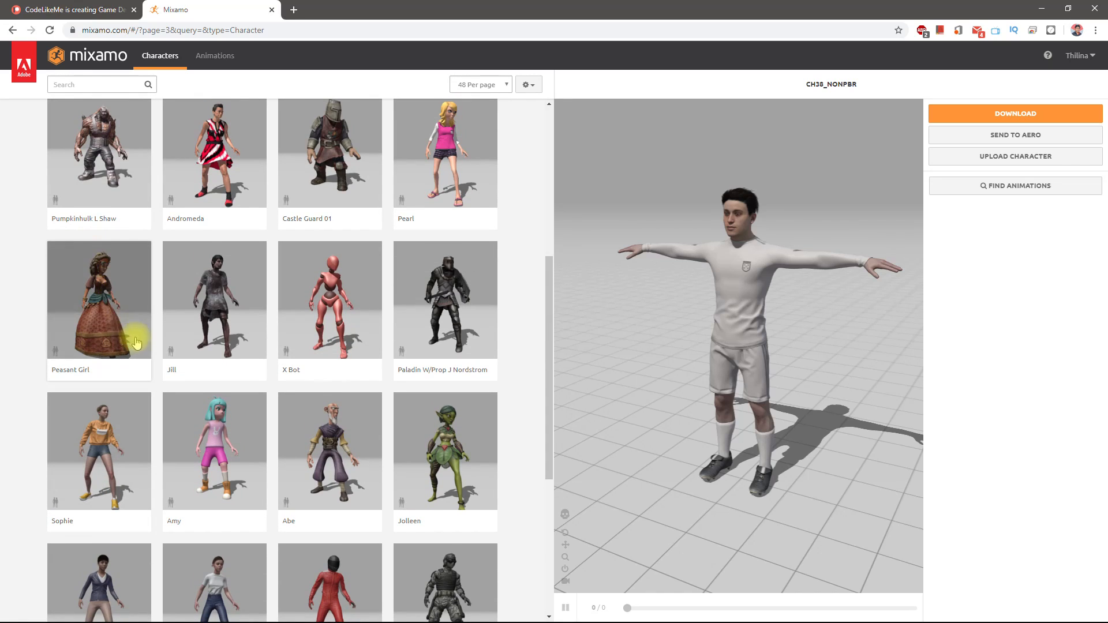
pyautogui.scroll(-4, 111, 323)
pyautogui.scroll(5, 110, 341)
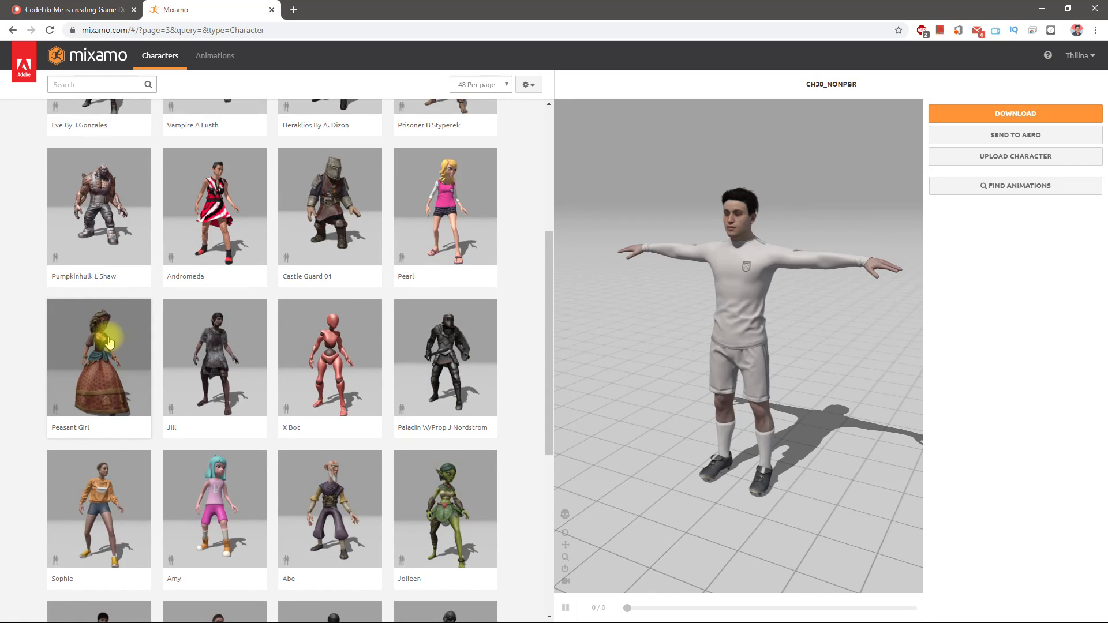
# Step: Select the Peasant Girl character and download it in FBX format with the T-pose
pyautogui.click(109, 340)
pyautogui.click(744, 216)
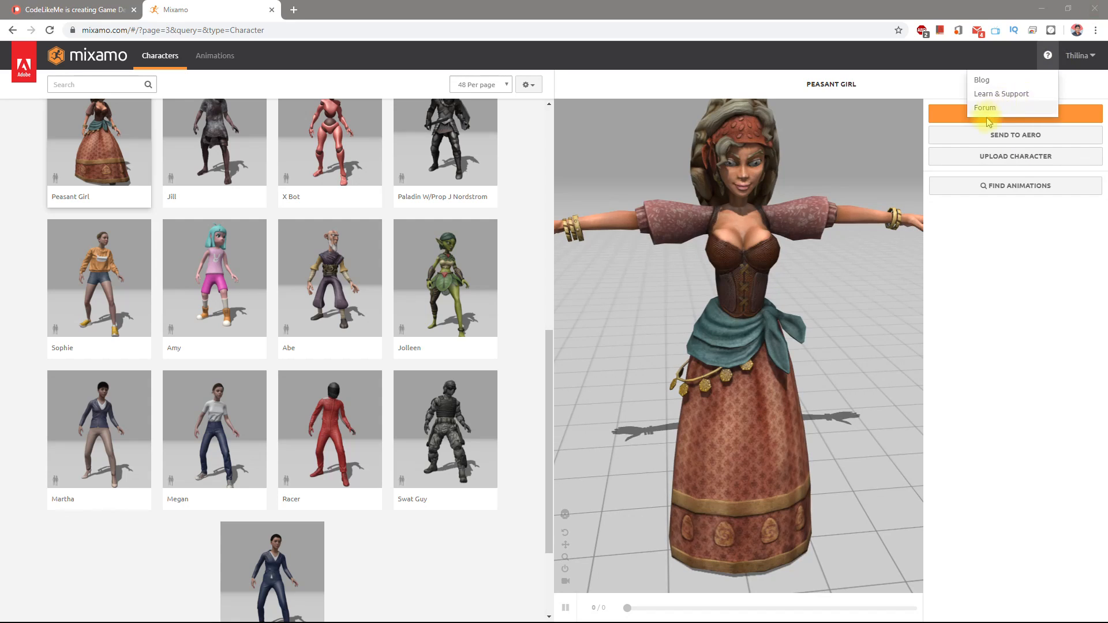
pyautogui.click(982, 119)
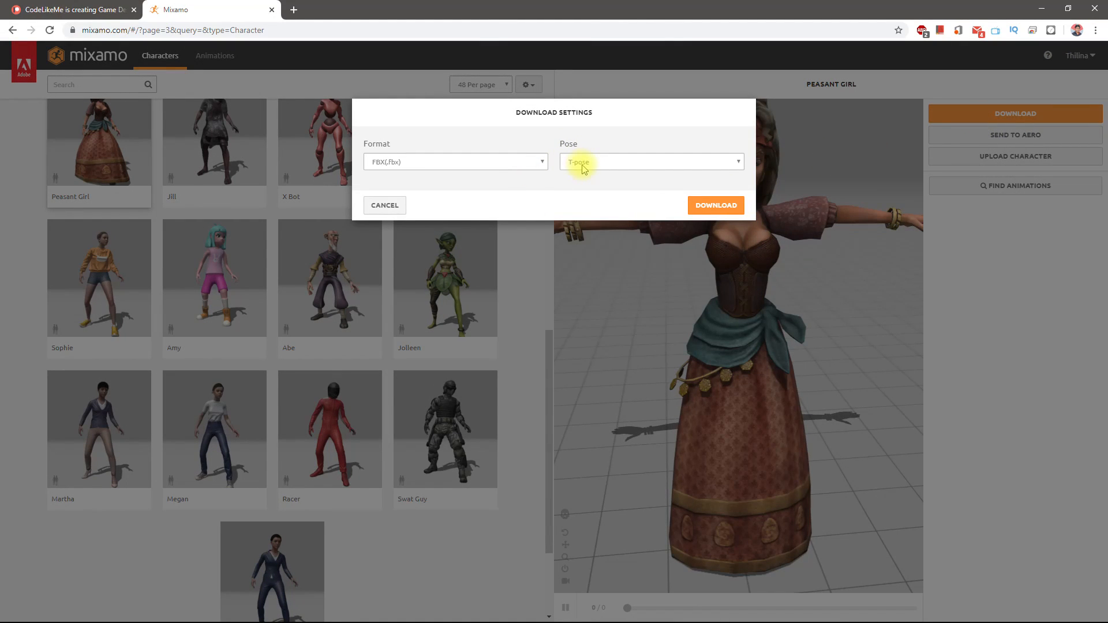
pyautogui.click(714, 206)
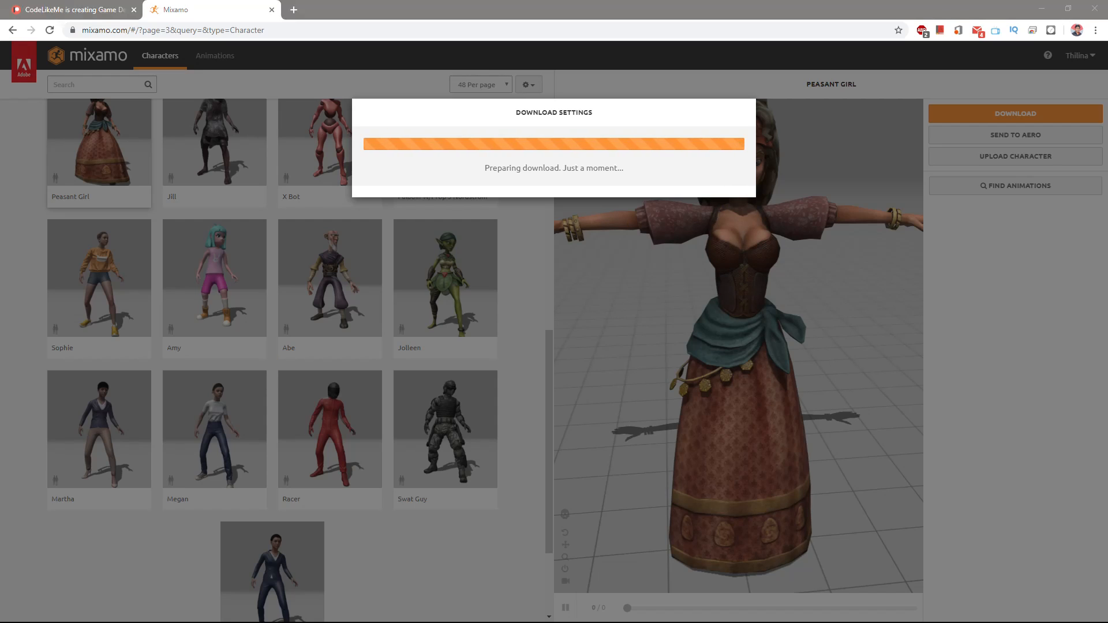
# Step: Switch to Unreal Editor and create a folder named Pheasant_girl inside the Character folder
pyautogui.hotkey('alt', 'Tab')
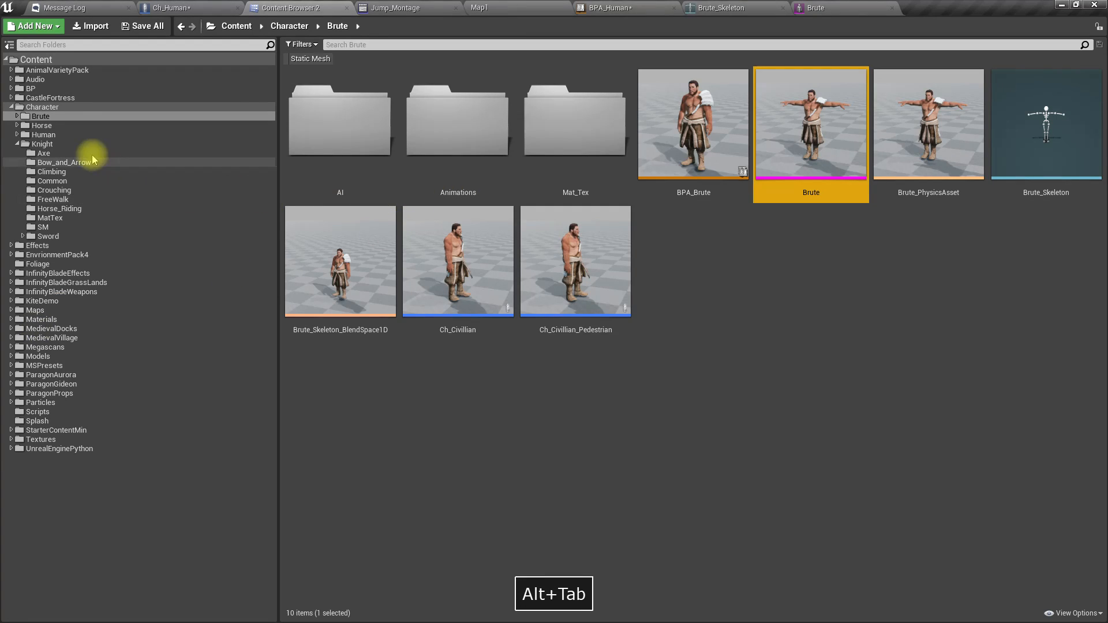
pyautogui.rightClick(42, 109)
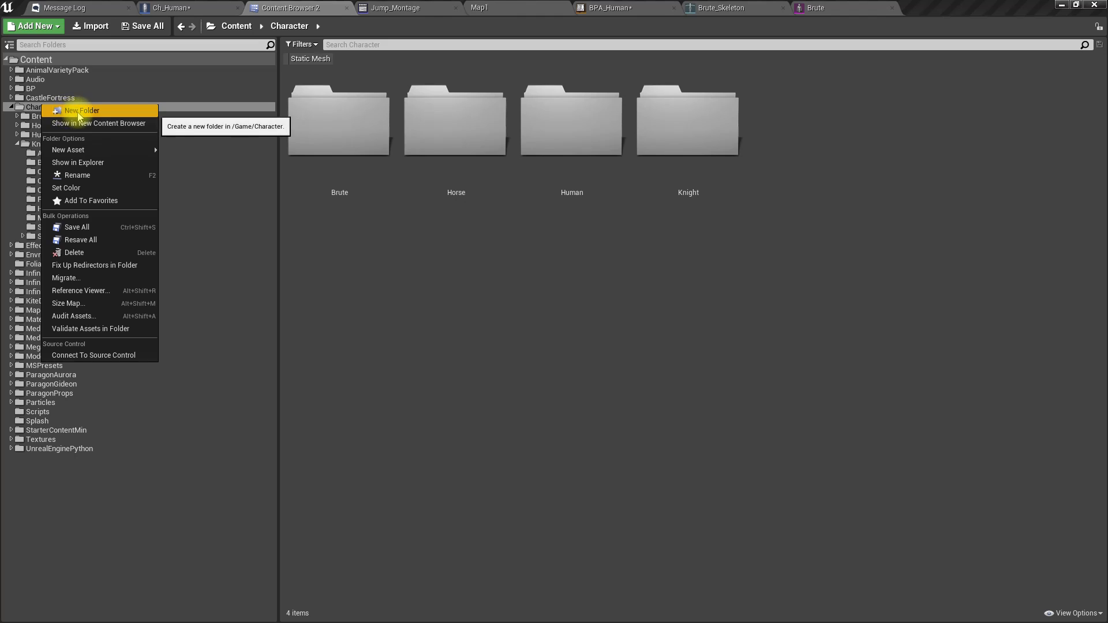
pyautogui.click(63, 109)
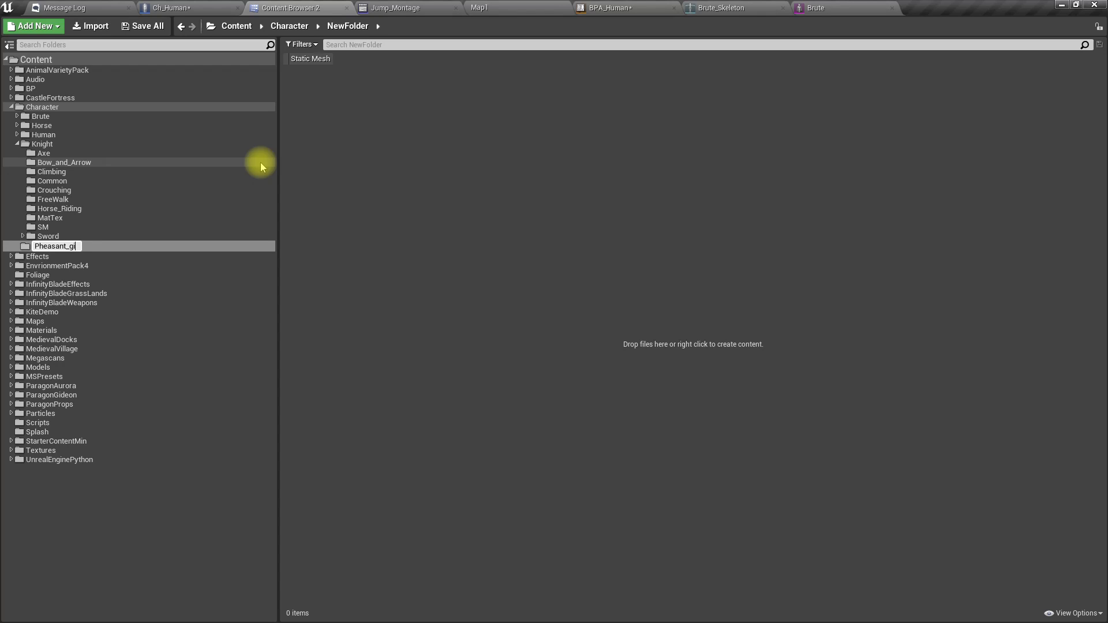
pyautogui.write('Pheasant_girl')
pyautogui.press('Return')
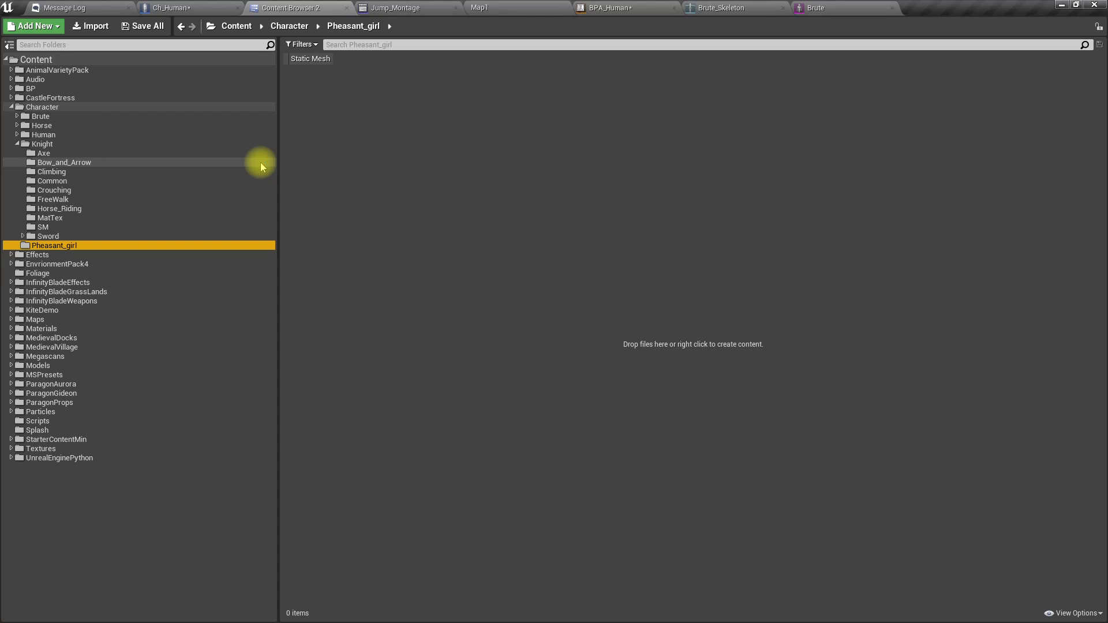
# Step: Check the character's spelling in the browser and rename the Pheasant_girl folder as Peasant_girl
pyautogui.hotkey('alt', 'Tab')
pyautogui.hotkey('alt', 'Tab')
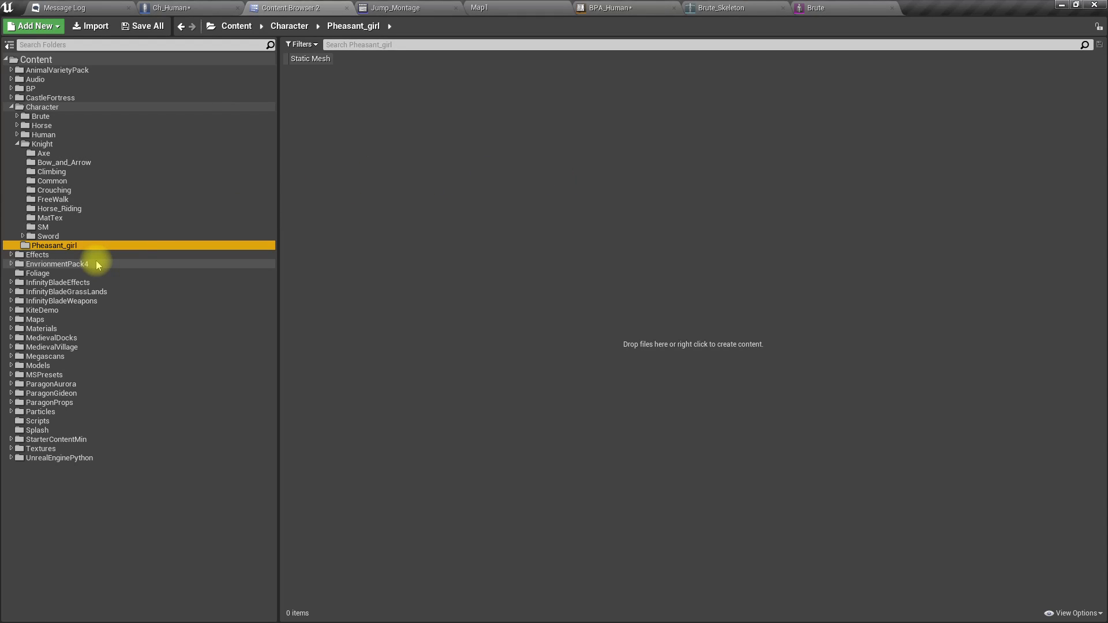
pyautogui.press('F2')
pyautogui.press('Left')
pyautogui.press('Return')
# Step: Import the downloaded peasant_girl.fbx into the Peasant_girl folder as a skeletal mesh, assigning Brute_Skeleton as its skeleton
pyautogui.hotkey('alt', 'Tab')
pyautogui.moveTo(26, 613); pyautogui.dragTo(445, 312)
pyautogui.hotkey('alt', 'Tab')
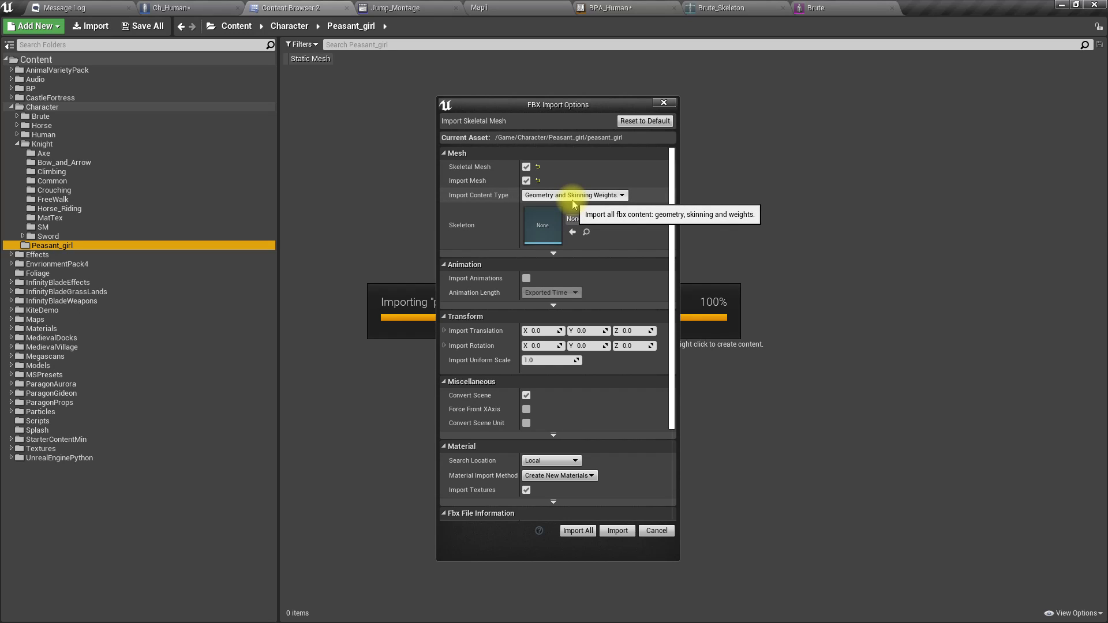
pyautogui.click(575, 219)
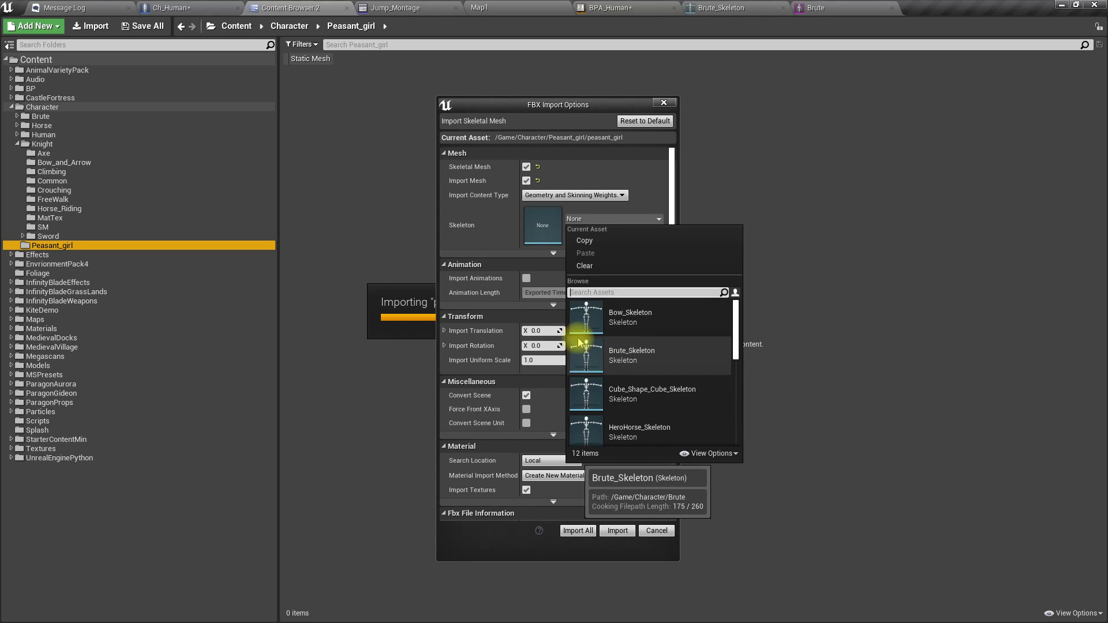
pyautogui.click(634, 360)
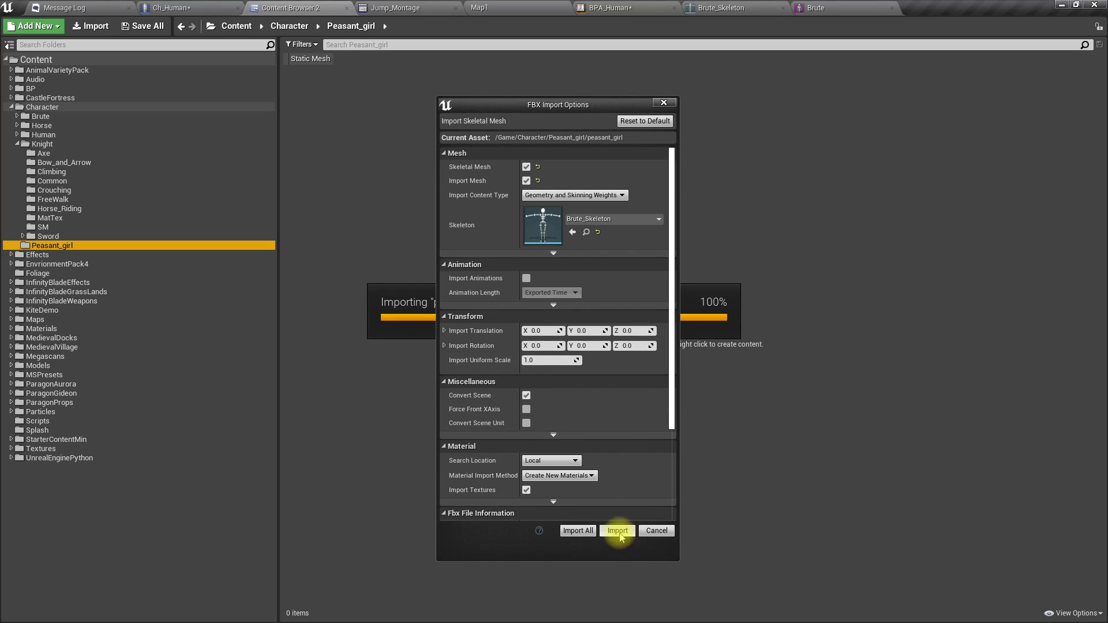
pyautogui.click(618, 532)
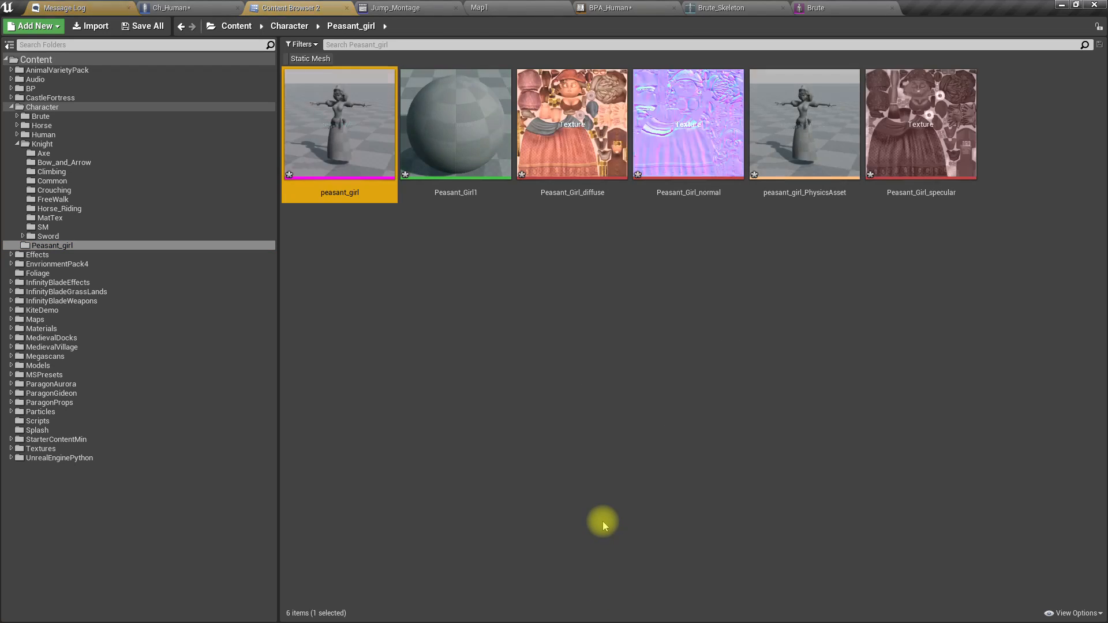
# Step: Open the imported peasant_girl mesh and bring up the Walking animation of the Brute skeleton
pyautogui.doubleClick(355, 145)
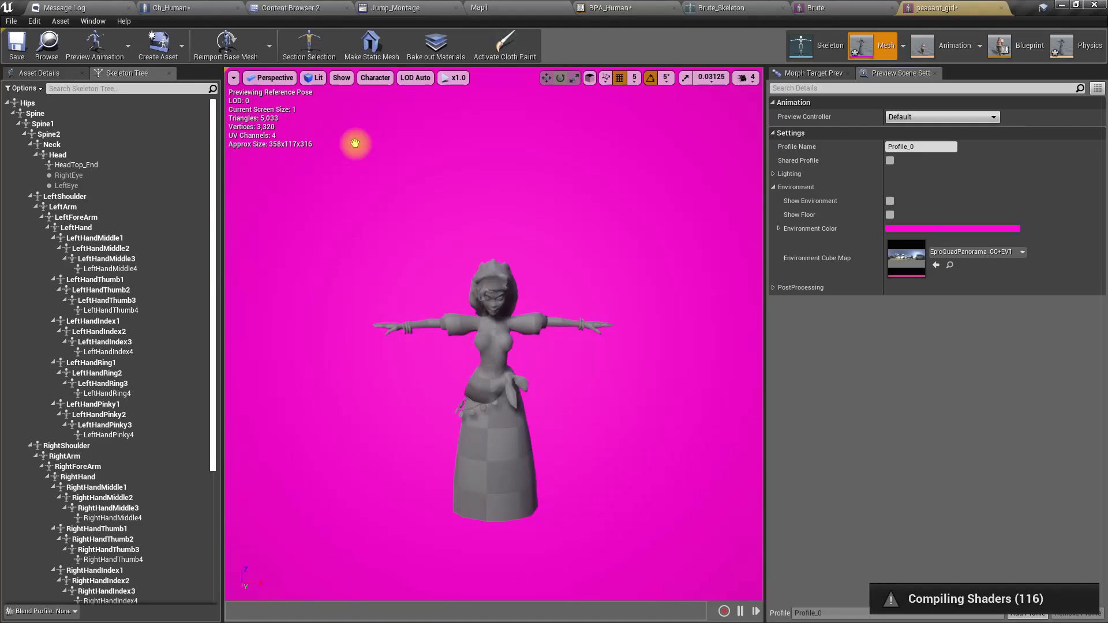
pyautogui.click(953, 51)
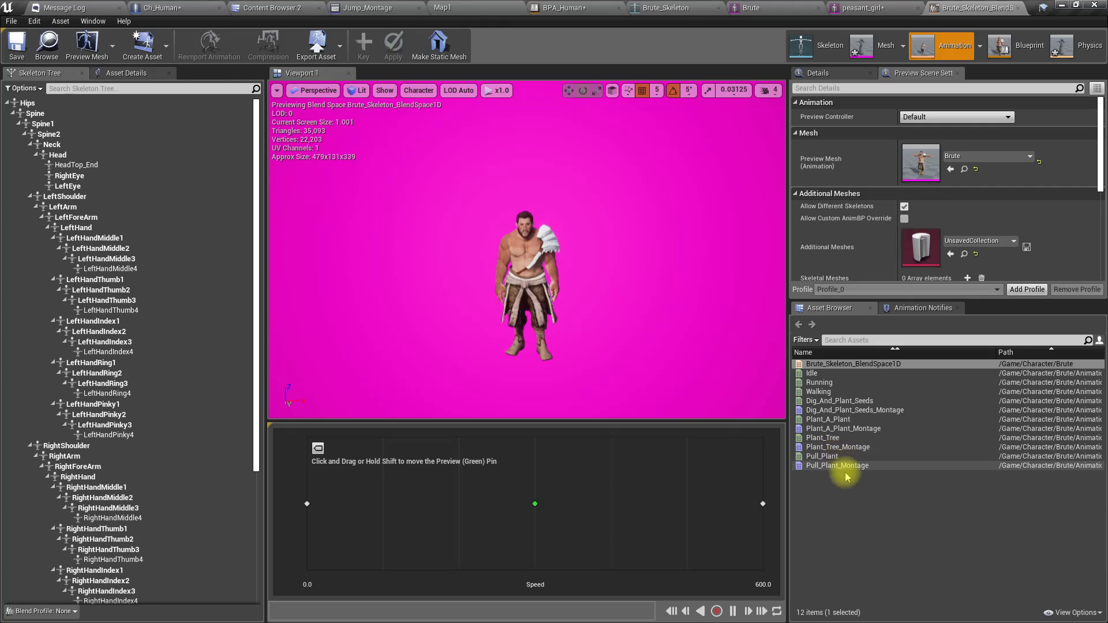
pyautogui.doubleClick(819, 391)
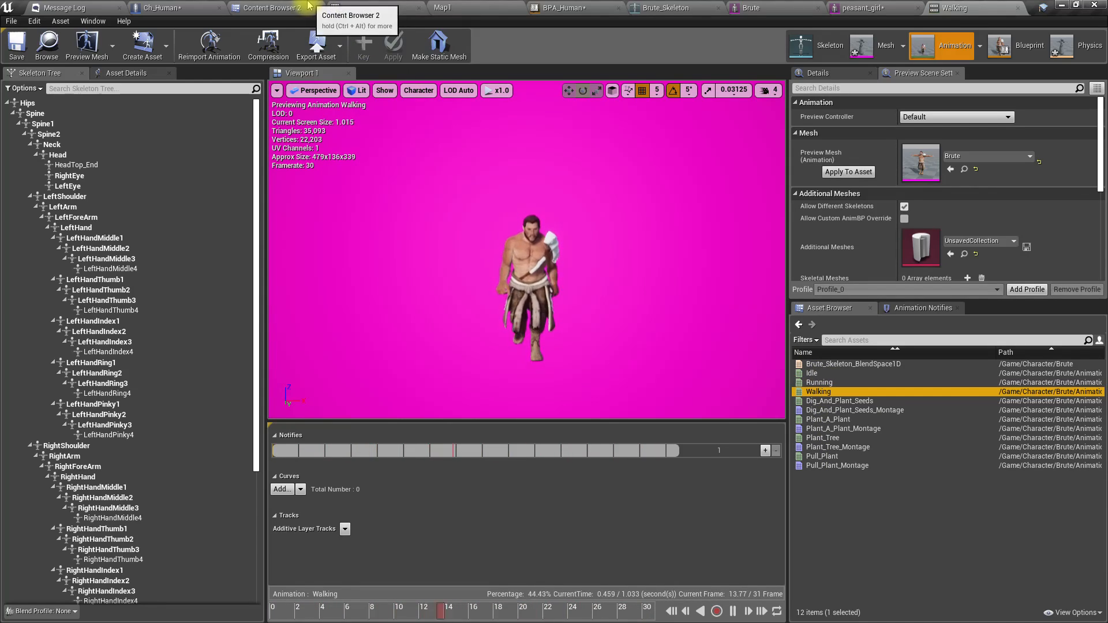
# Step: Preview the Walking animation on the peasant_girl mesh and inspect its deformation from the side and front
pyautogui.click(981, 155)
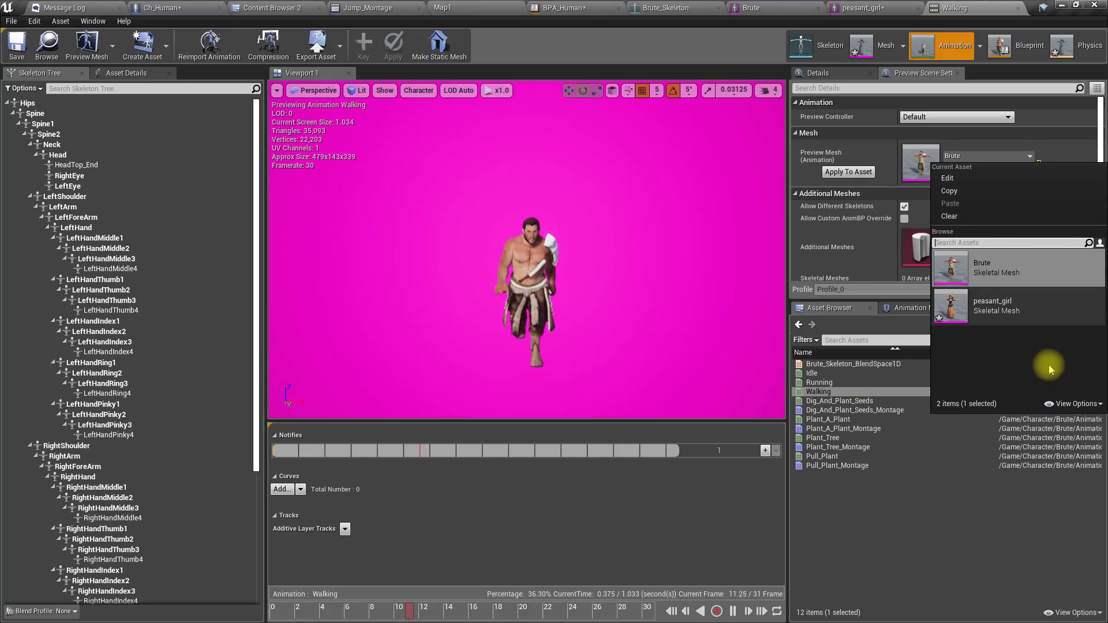
pyautogui.click(984, 302)
pyautogui.moveTo(535, 288); pyautogui.dragTo(575, 288, button='right')
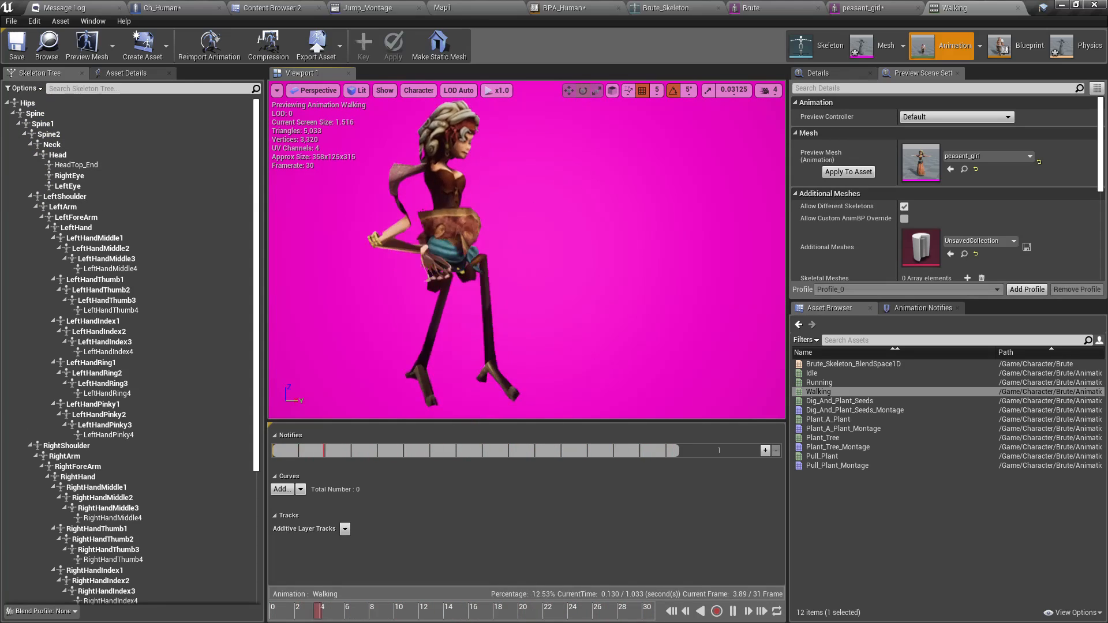
pyautogui.keyDown('alt'); pyautogui.moveTo(577, 254); pyautogui.dragTo(491, 254); pyautogui.keyUp('alt')
pyautogui.moveTo(526, 254); pyautogui.dragTo(462, 247, button='right')
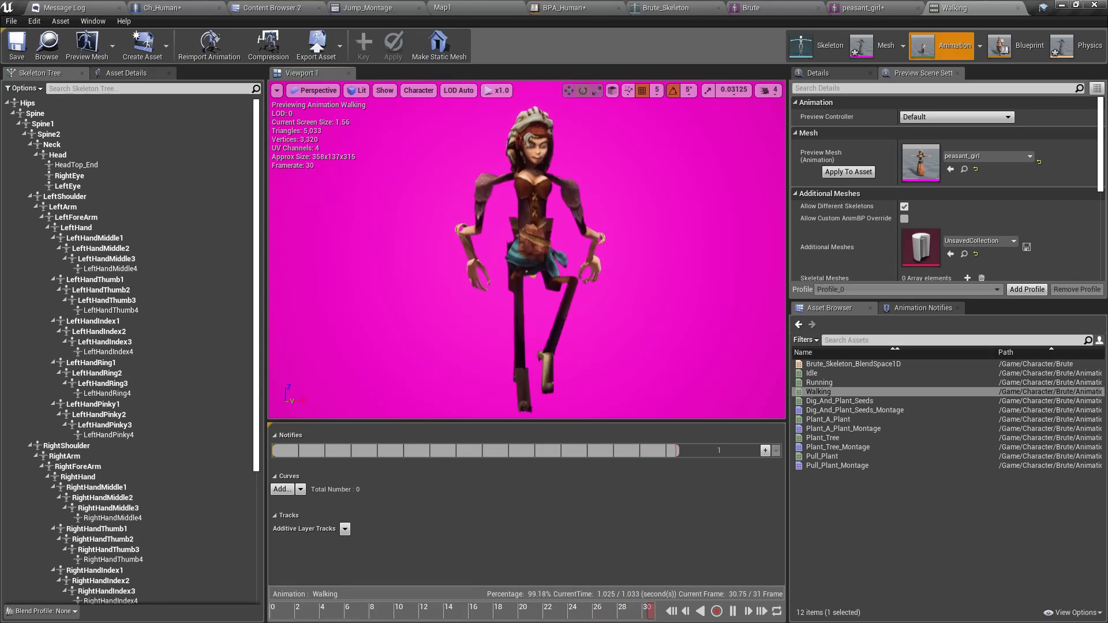
# Step: Return to the peasant_girl mesh editor and show the environment in its preview scene
pyautogui.click(823, 75)
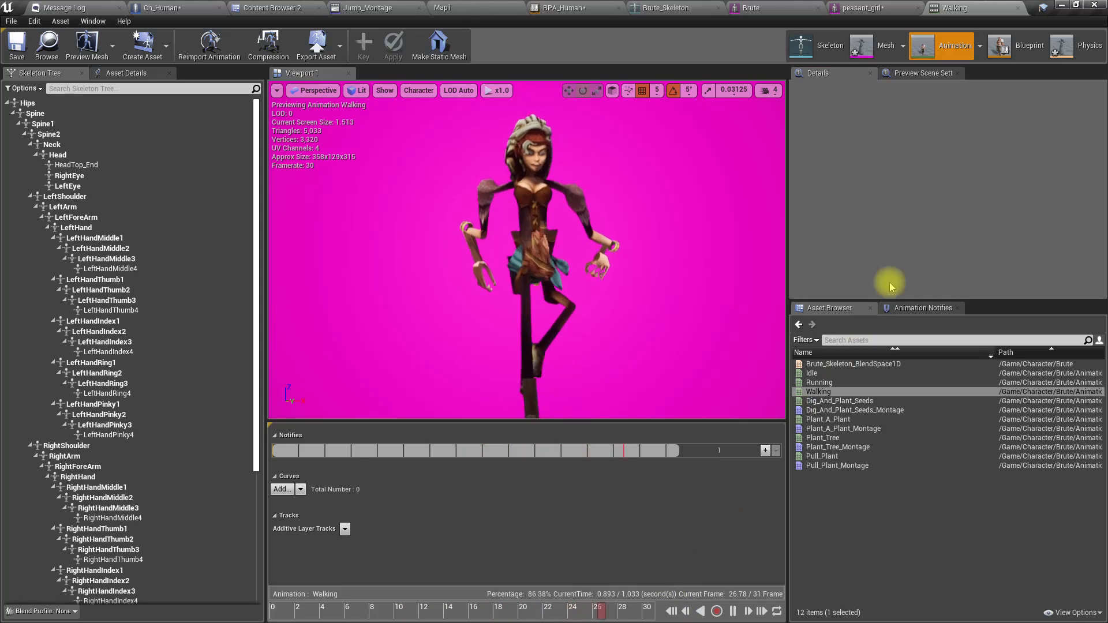
pyautogui.click(864, 8)
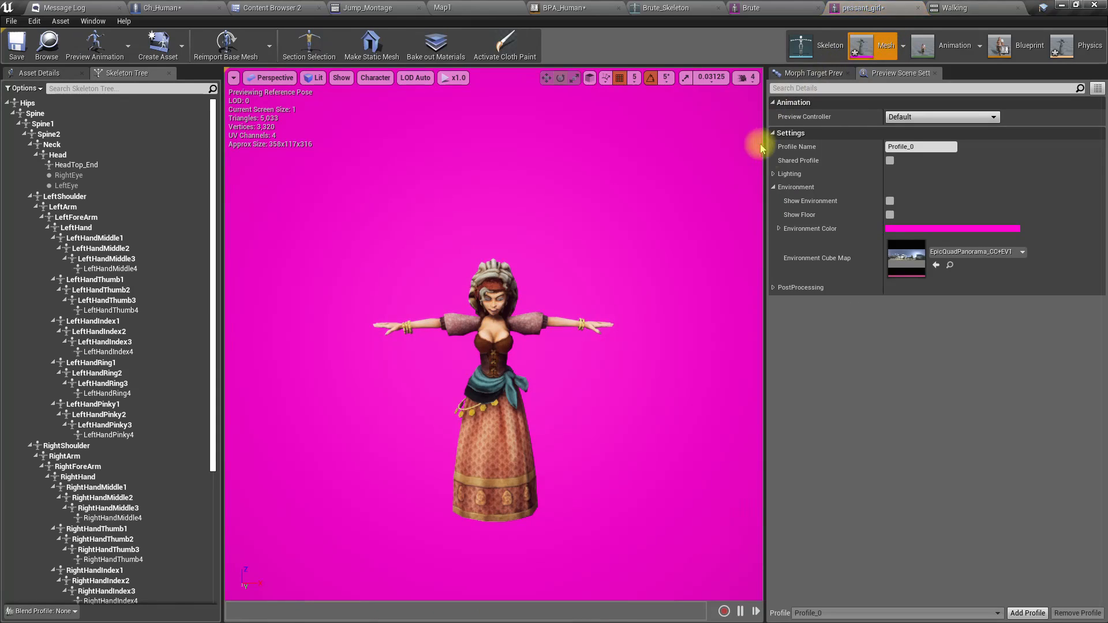
pyautogui.click(888, 201)
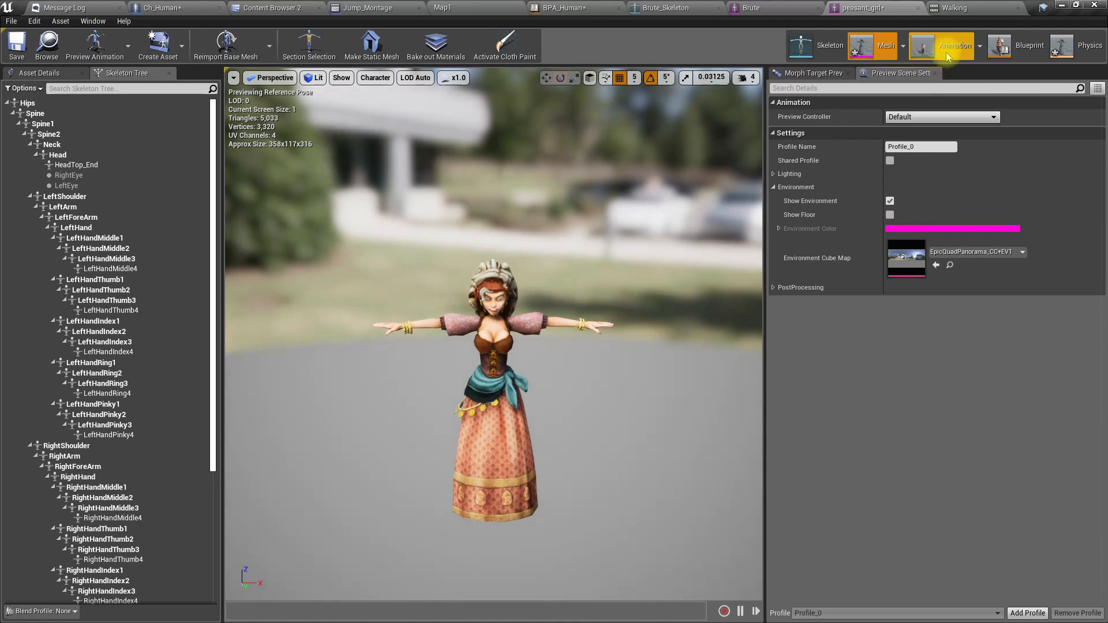
# Step: Force delete all the imported assets in the Peasant_girl folder
pyautogui.click(267, 8)
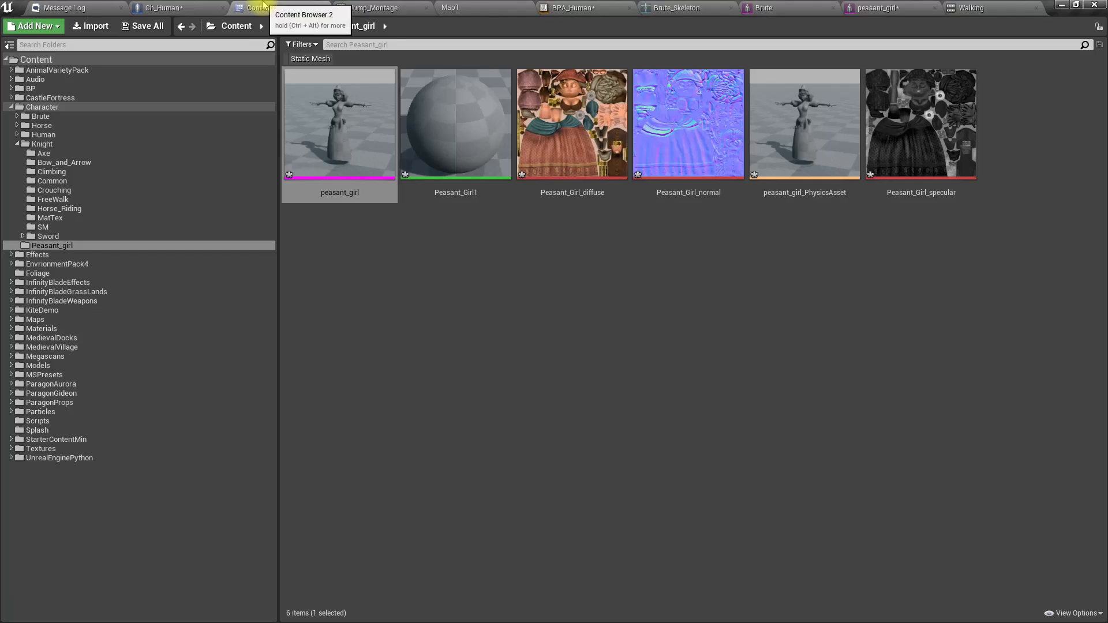
pyautogui.click(429, 138)
pyautogui.hotkey('ctrl', 'a')
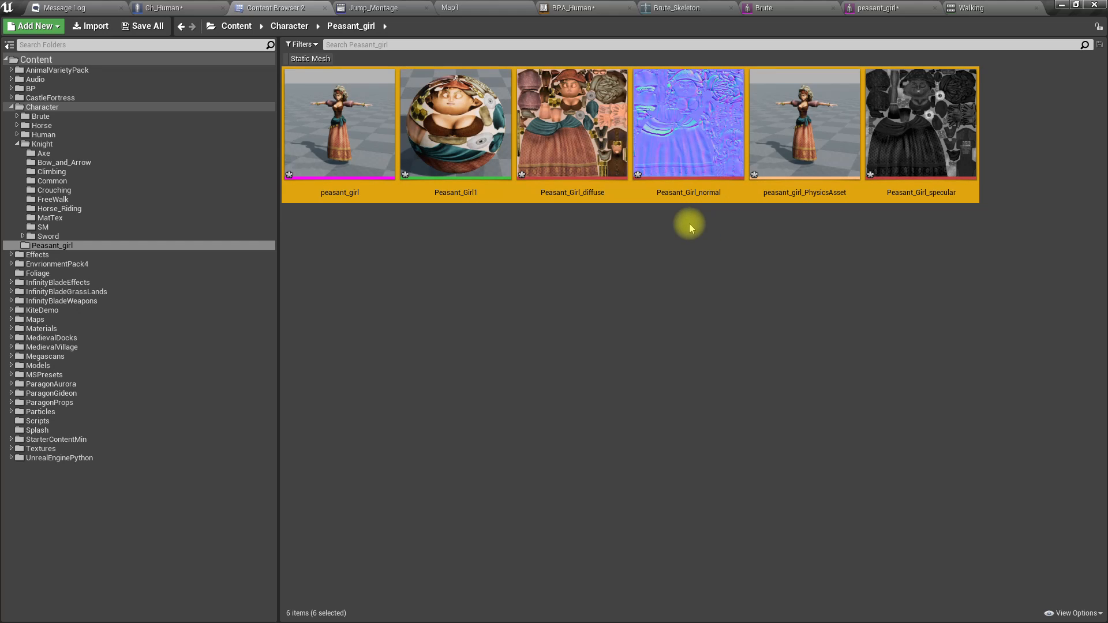
pyautogui.press('Delete')
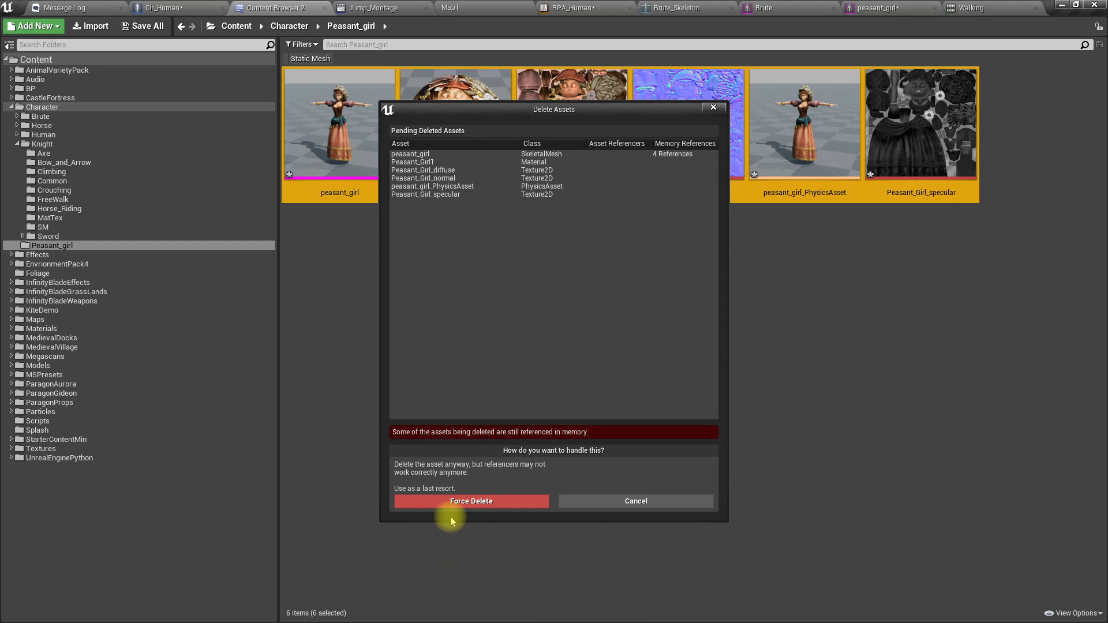
pyautogui.click(444, 500)
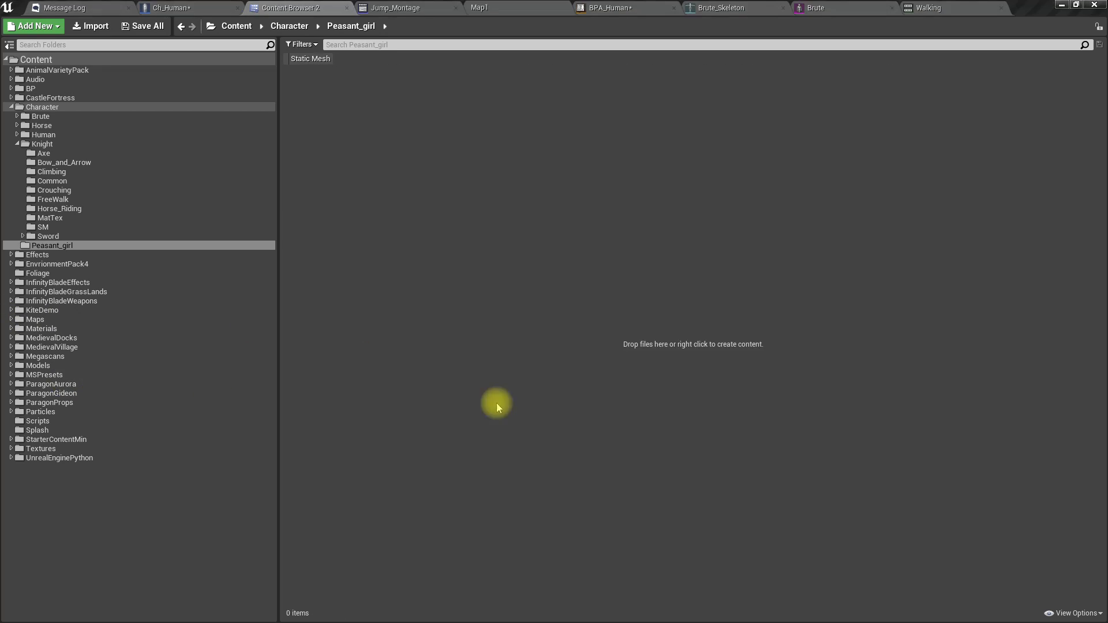
# Step: Import peasant_girl.fbx into the Peasant_girl folder with the skeleton left at None
pyautogui.hotkey('alt', 'Tab')
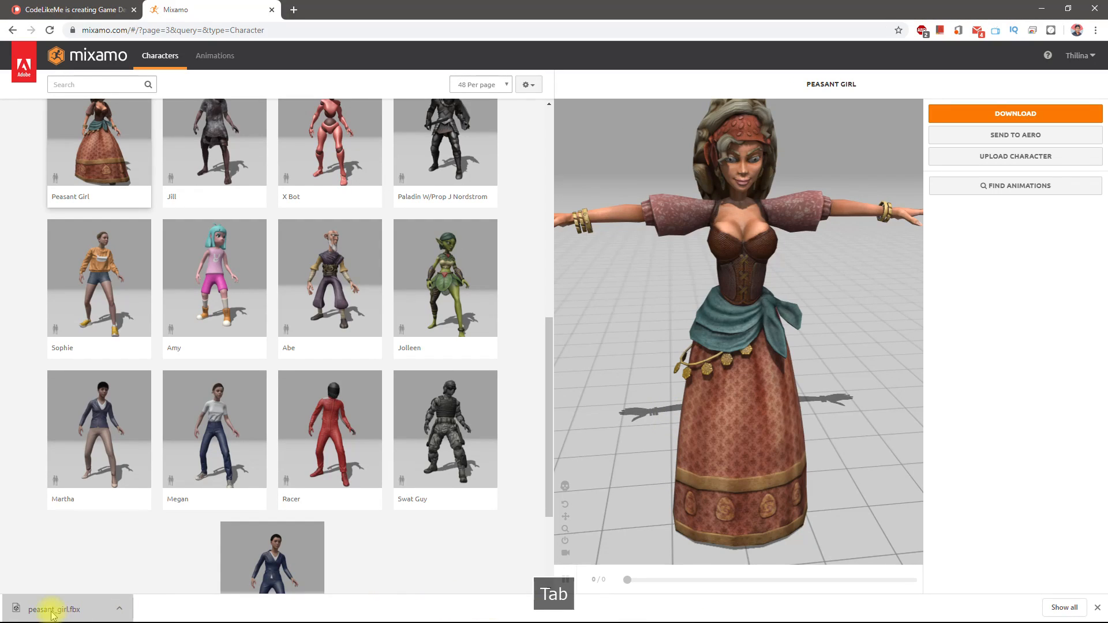
pyautogui.moveTo(52, 612); pyautogui.dragTo(539, 317)
pyautogui.hotkey('alt', 'Tab')
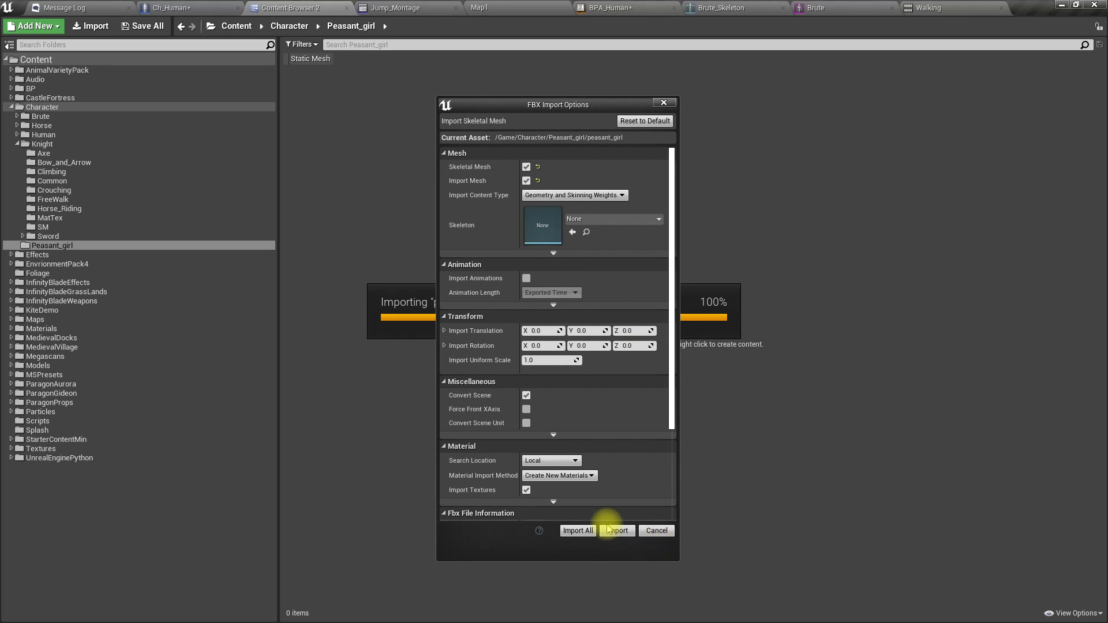
pyautogui.click(616, 531)
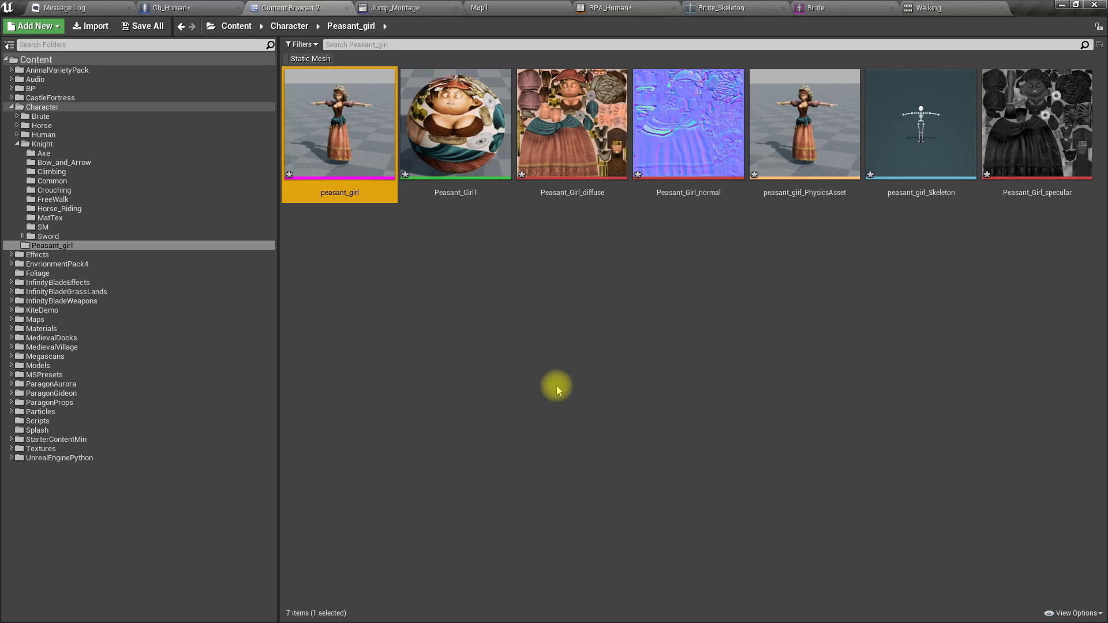
pyautogui.moveTo(352, 138)
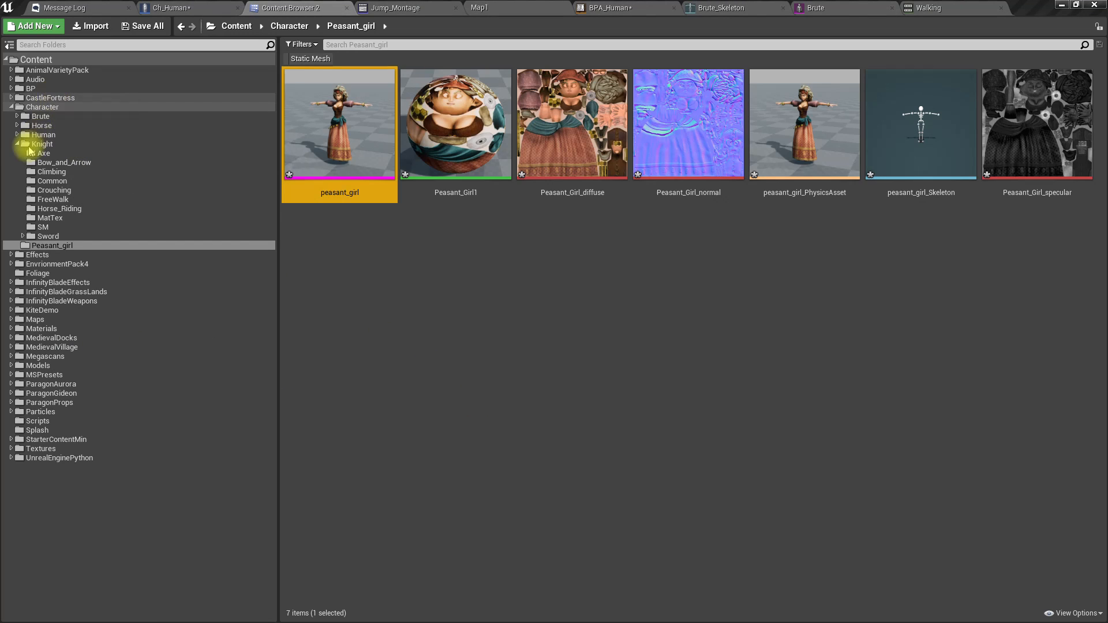
# Step: Open the peasant_girl mesh from the Peasant_girl folder and show the Retarget Manager for its skeleton
pyautogui.click(36, 116)
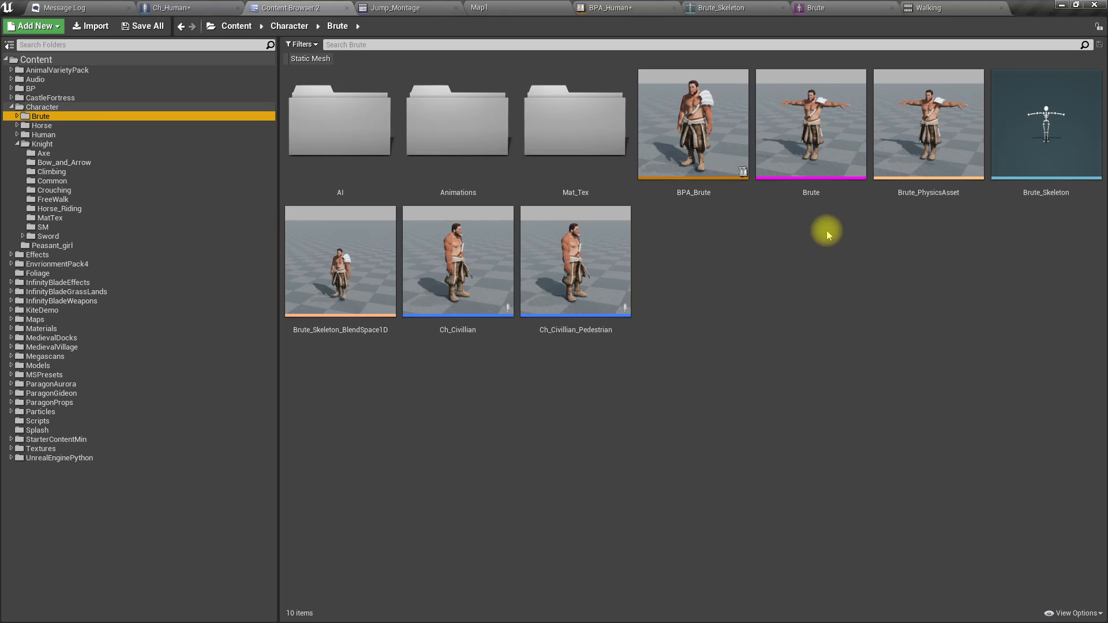
pyautogui.click(681, 104)
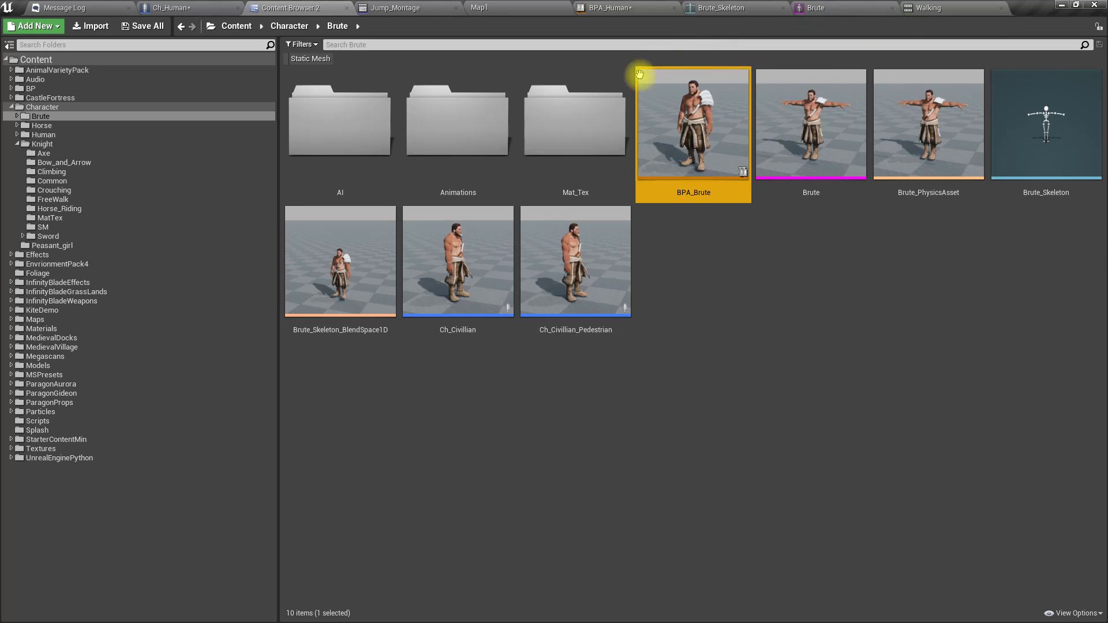
pyautogui.click(60, 245)
pyautogui.doubleClick(332, 134)
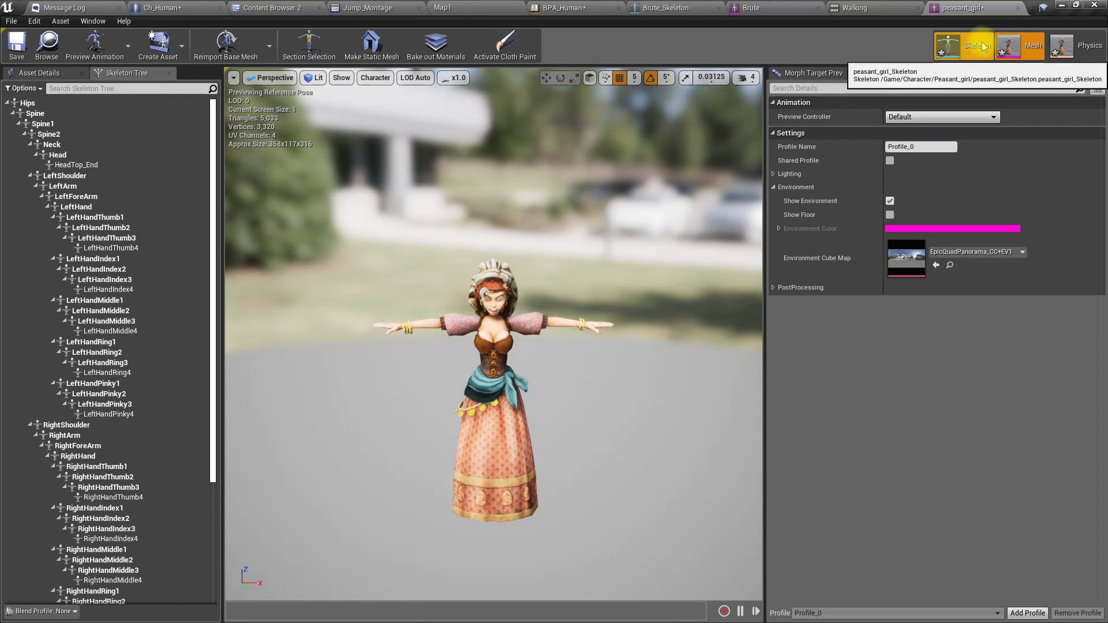
pyautogui.click(970, 45)
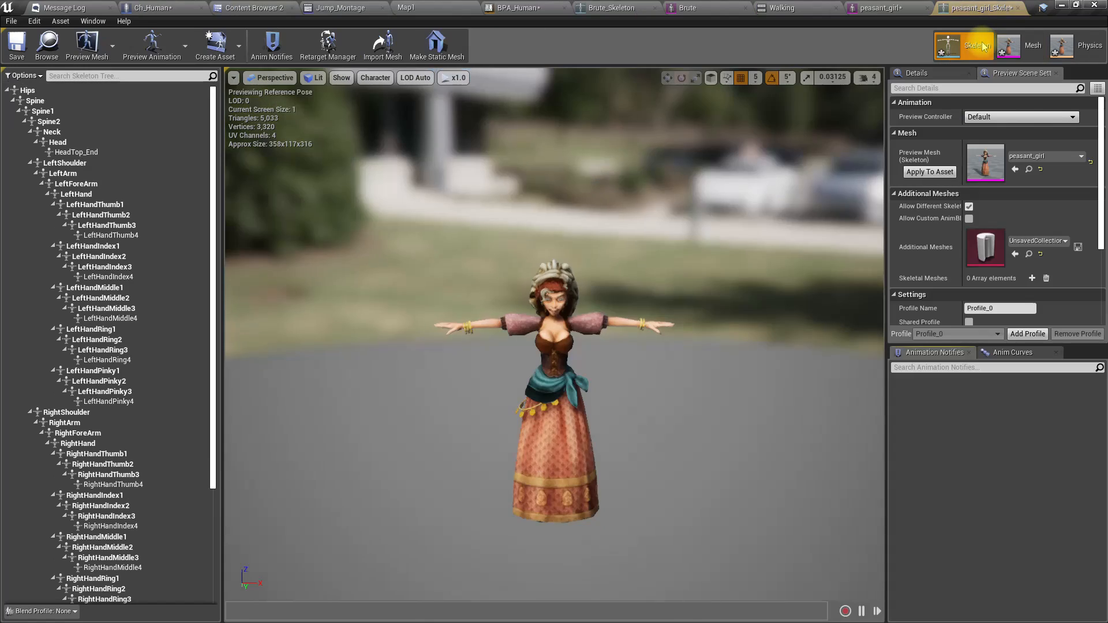
pyautogui.click(327, 43)
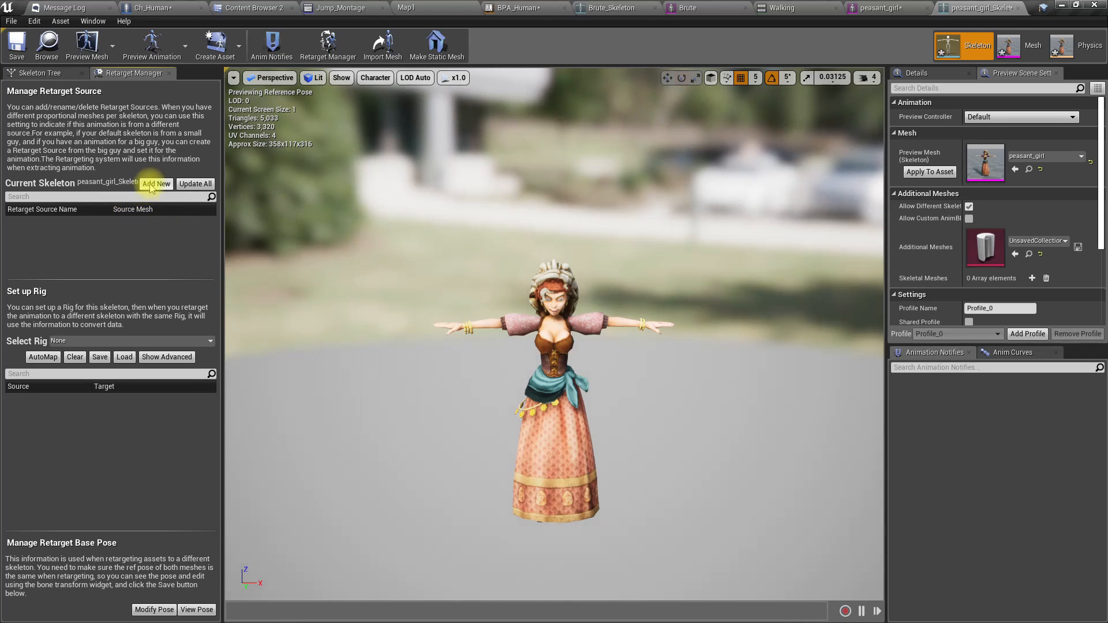
# Step: Assign the Humanoid rig to peasant_girl_Skeleton, auto-map its bones and review the resulting bone mapping
pyautogui.click(75, 341)
pyautogui.click(83, 371)
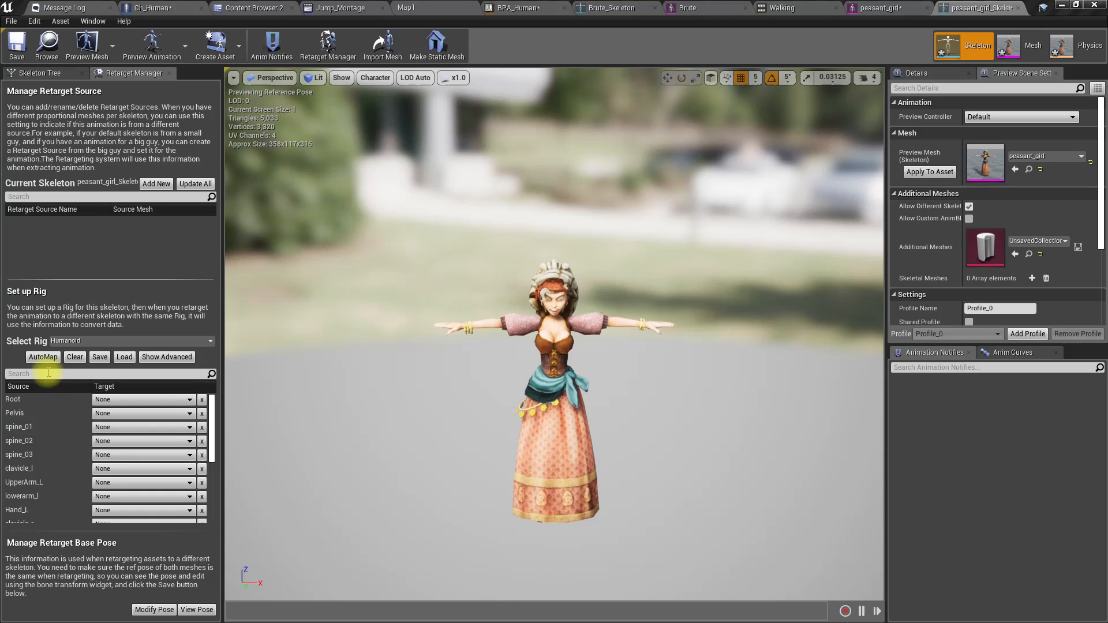
pyautogui.click(37, 360)
pyautogui.scroll(-3, 110, 456)
pyautogui.scroll(-3, 112, 458)
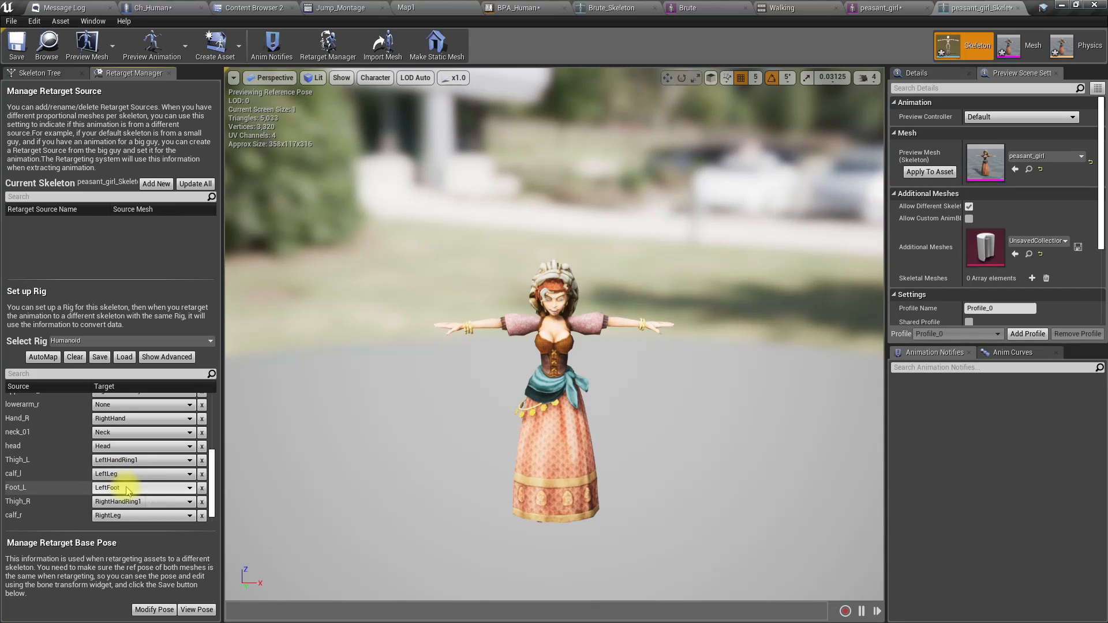
pyautogui.scroll(-1, 129, 490)
pyautogui.scroll(10, 133, 491)
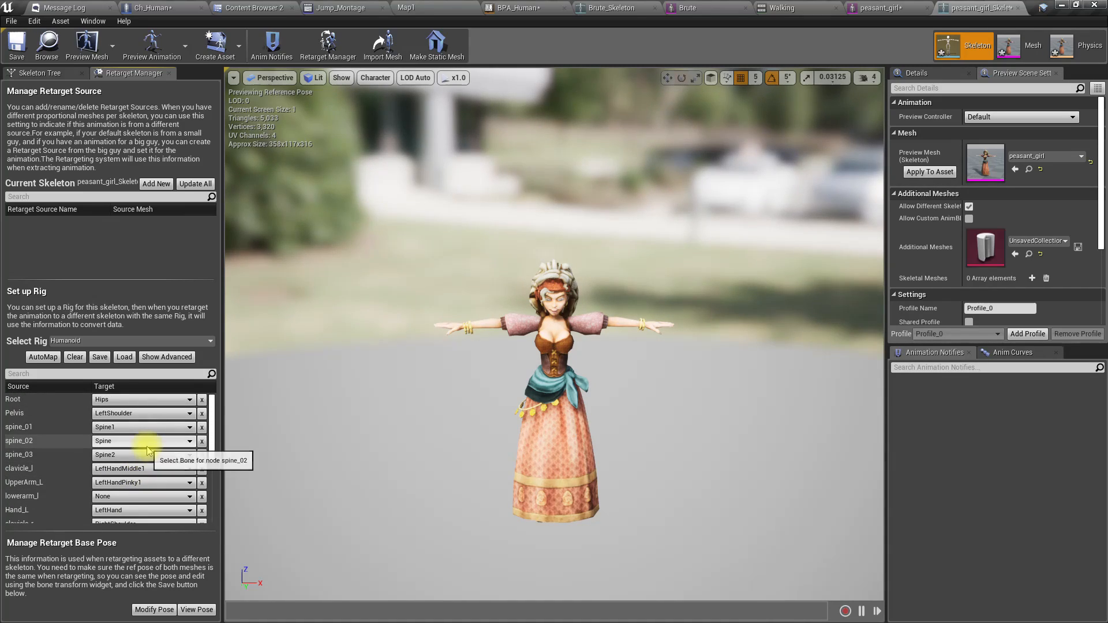
pyautogui.scroll(-3, 185, 398)
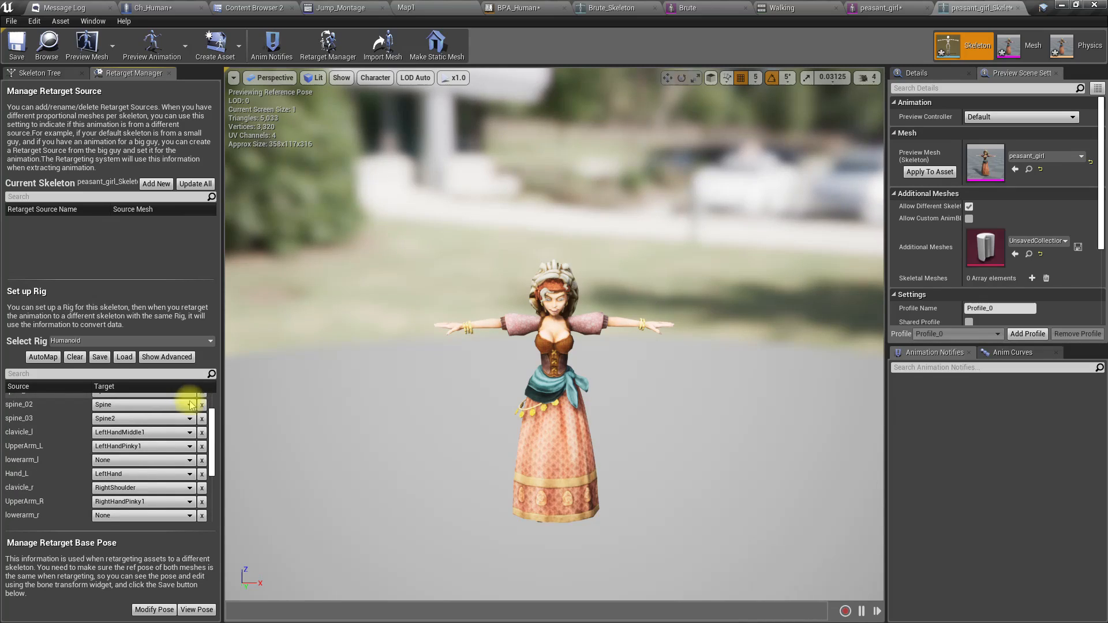
# Step: Add the peasant_girl mesh as a retarget source of its skeleton and save the skeleton
pyautogui.click(155, 184)
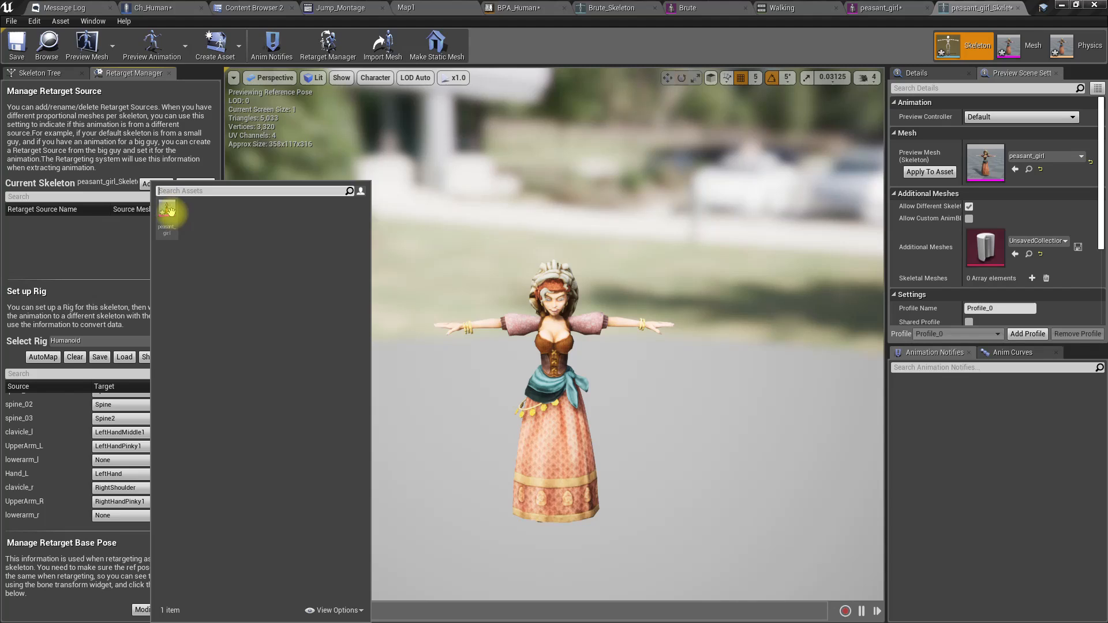
pyautogui.click(168, 211)
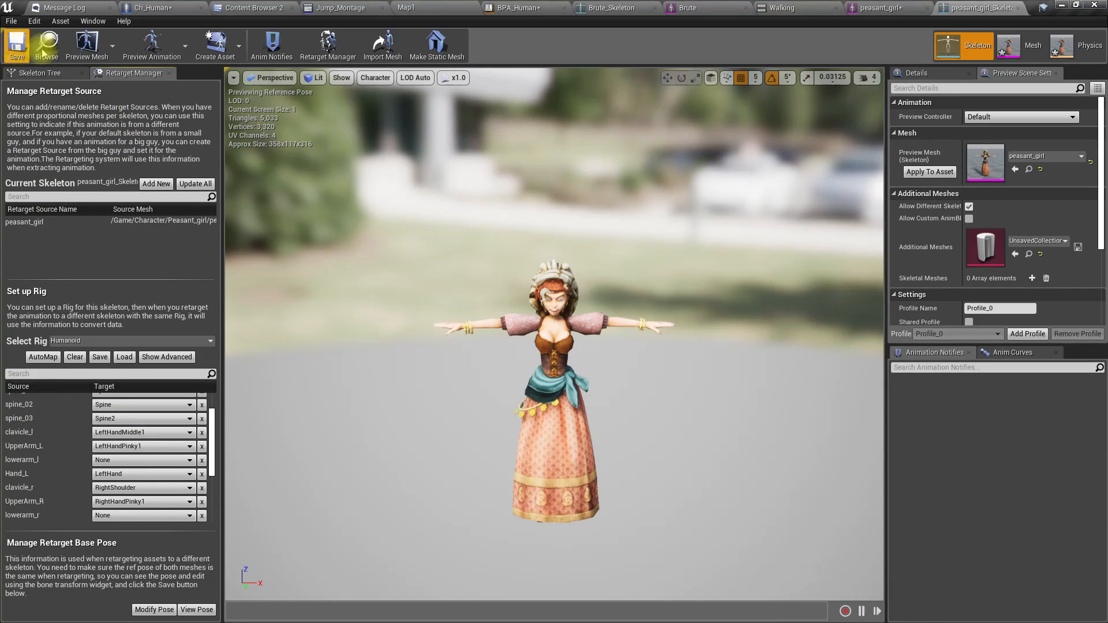
# Step: Assign the Humanoid rig to Brute_Skeleton in its Retarget Manager and auto-map its bones
pyautogui.click(718, 8)
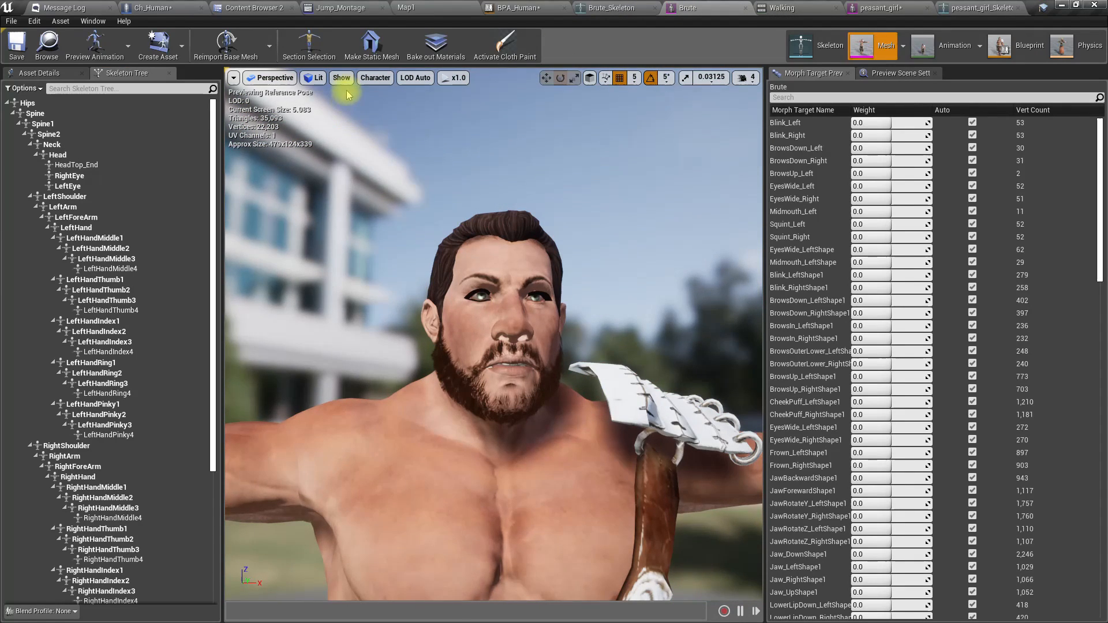
pyautogui.click(820, 45)
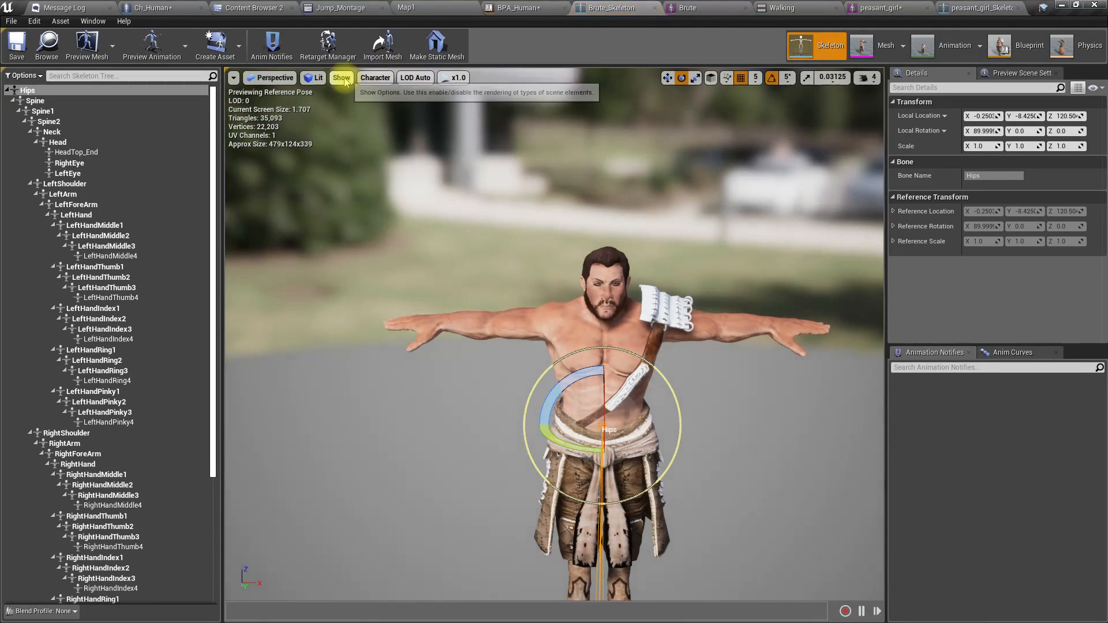
pyautogui.click(327, 44)
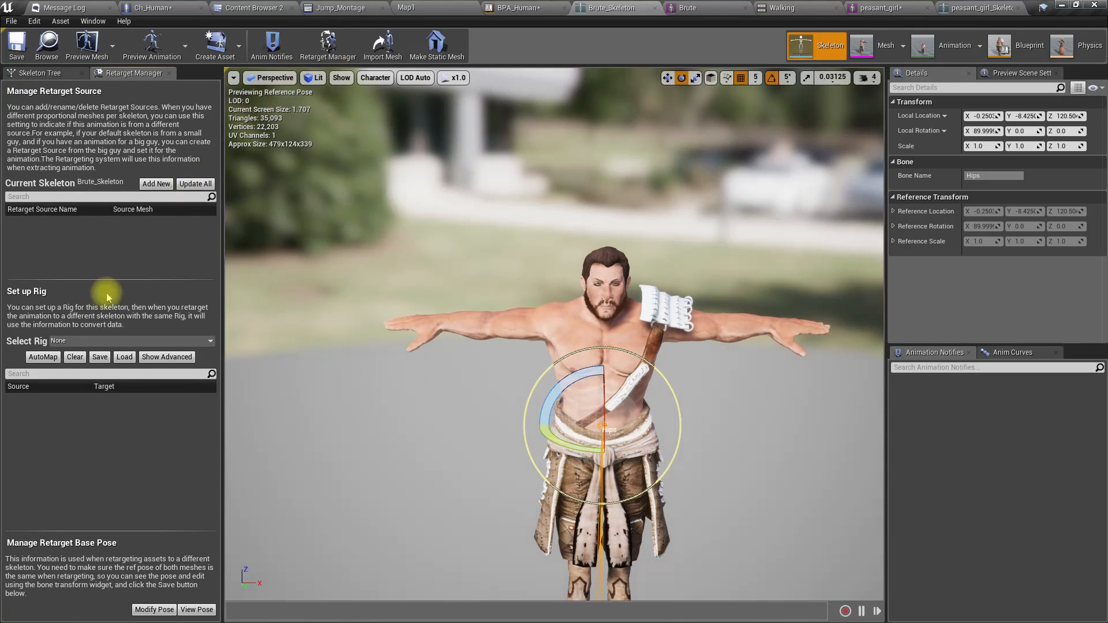
pyautogui.click(70, 341)
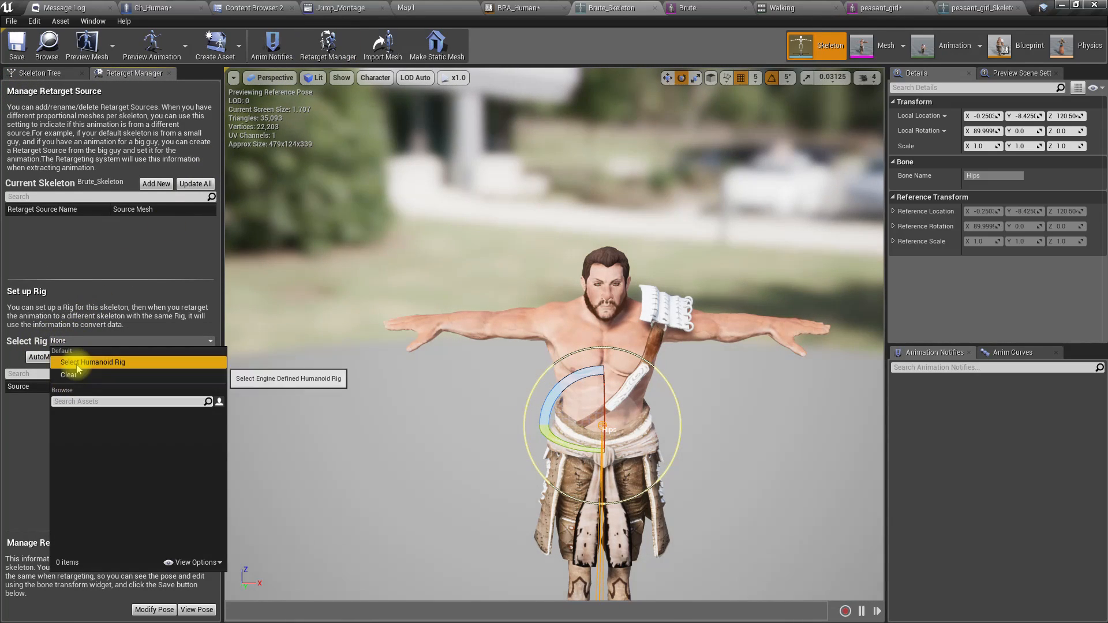
pyautogui.click(77, 364)
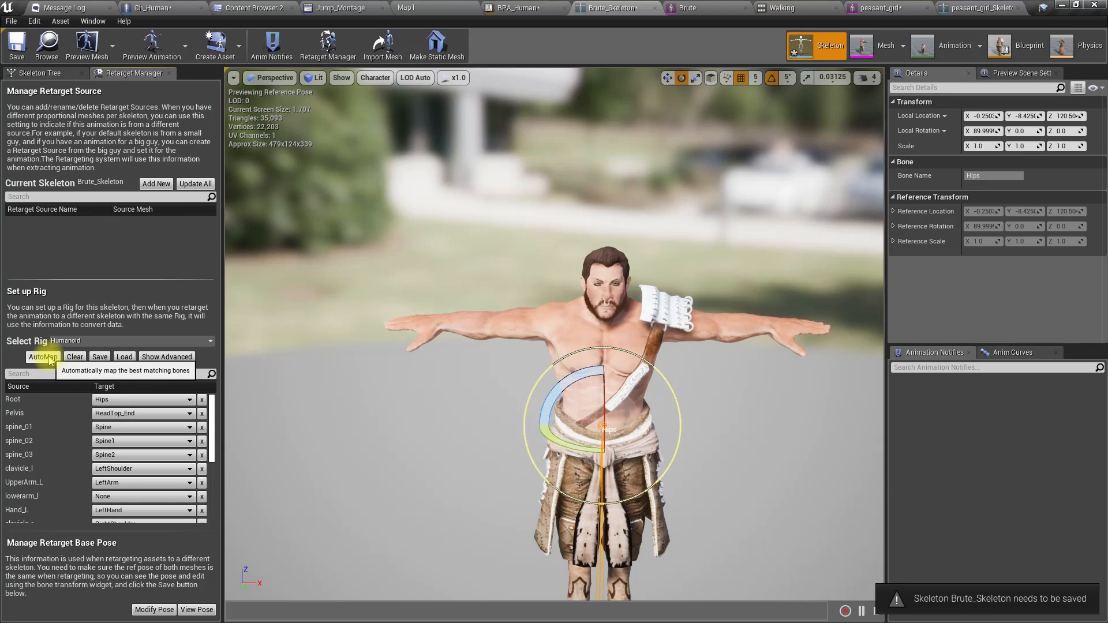
pyautogui.scroll(-3, 140, 436)
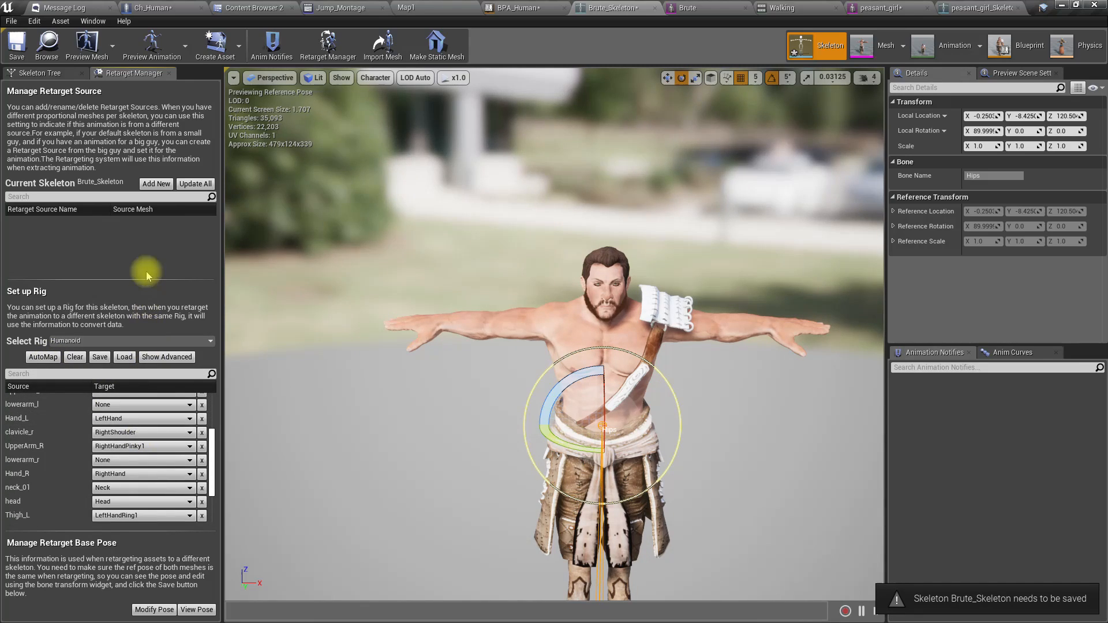
# Step: Add the Brute mesh as a retarget source of Brute_Skeleton and save the skeleton
pyautogui.click(149, 182)
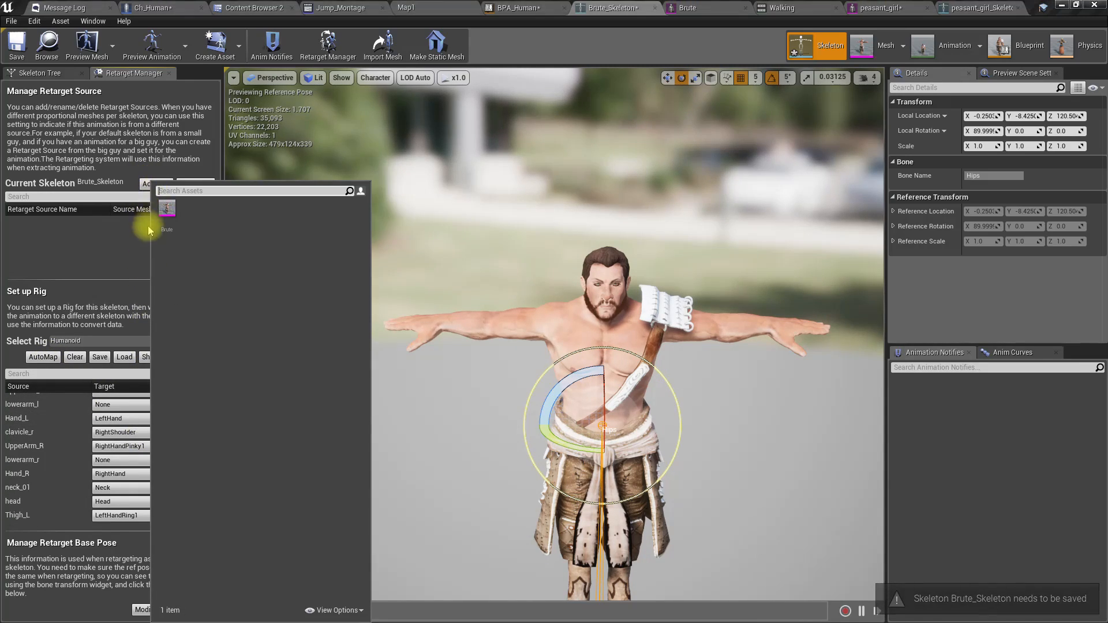
pyautogui.click(160, 217)
pyautogui.click(124, 248)
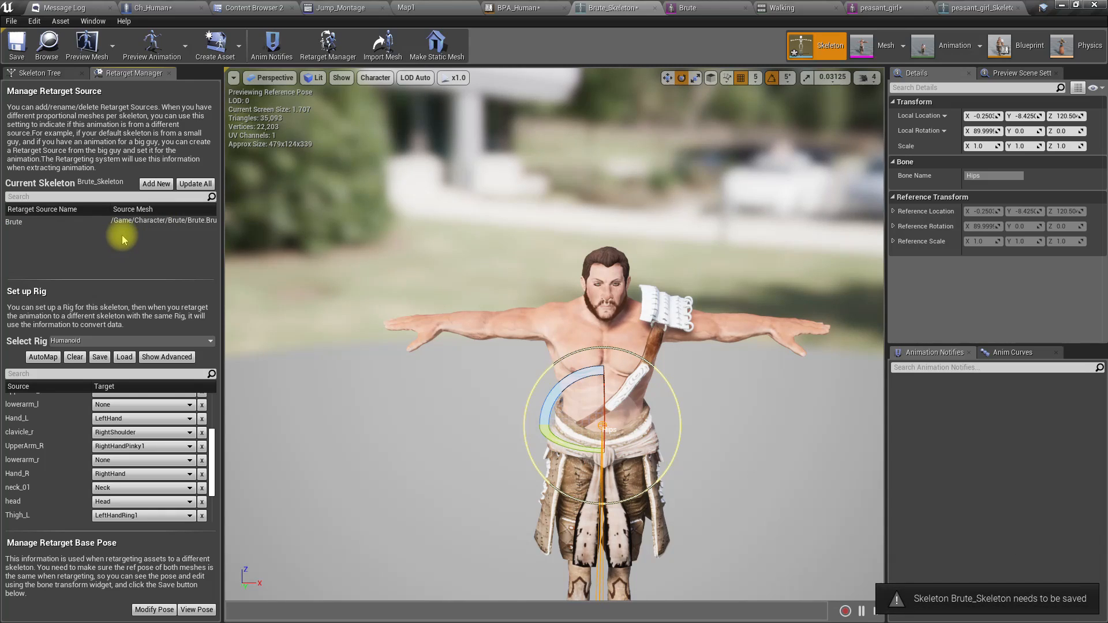
pyautogui.click(25, 53)
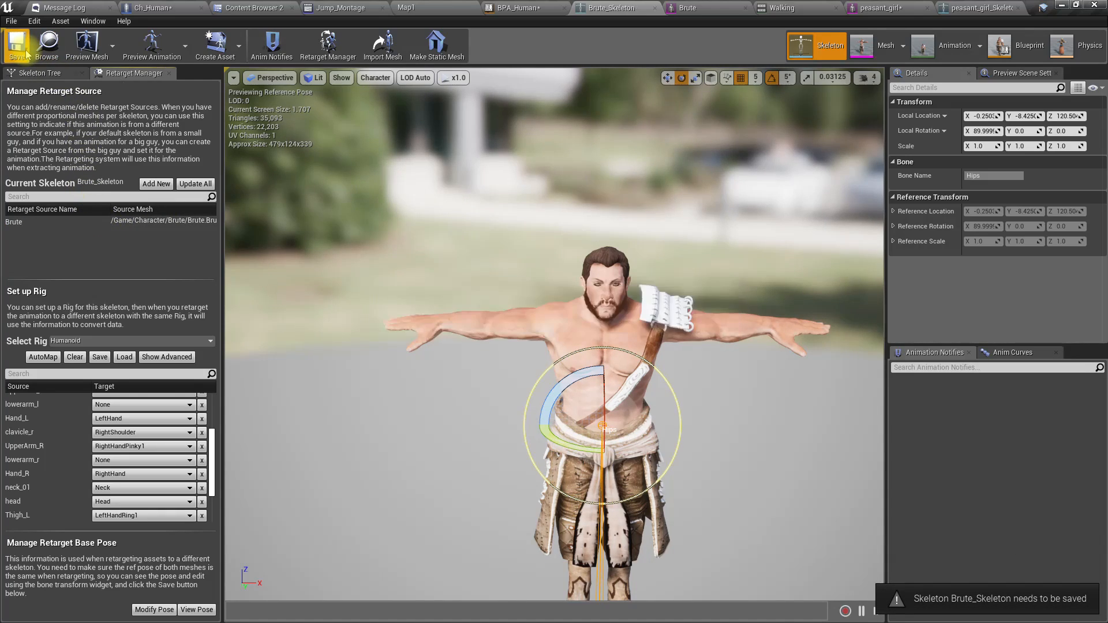
pyautogui.click(47, 47)
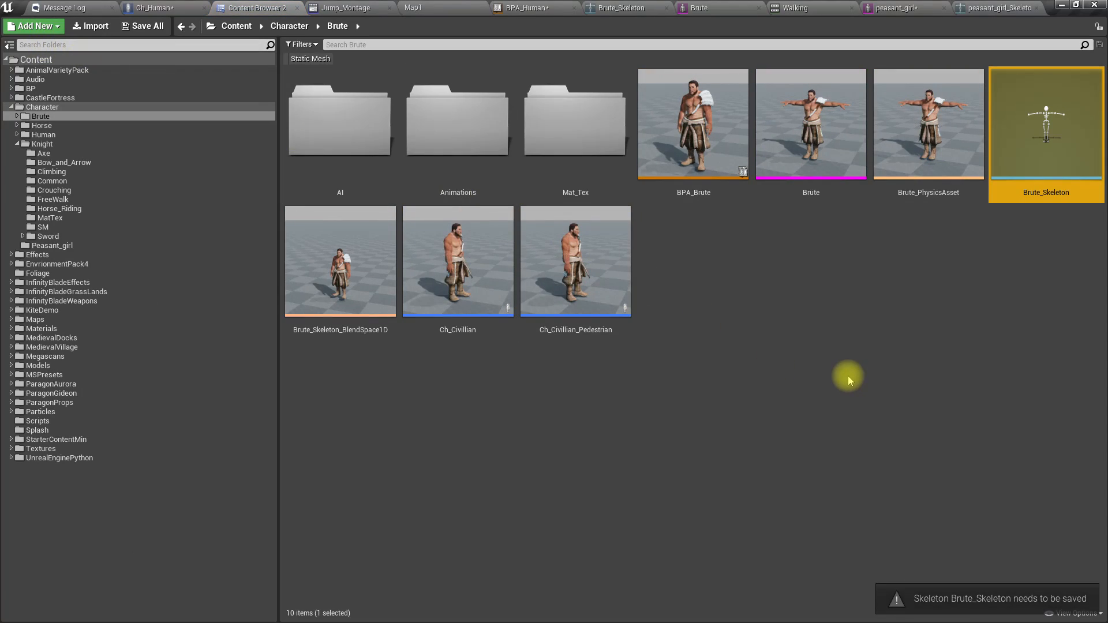
pyautogui.click(698, 144)
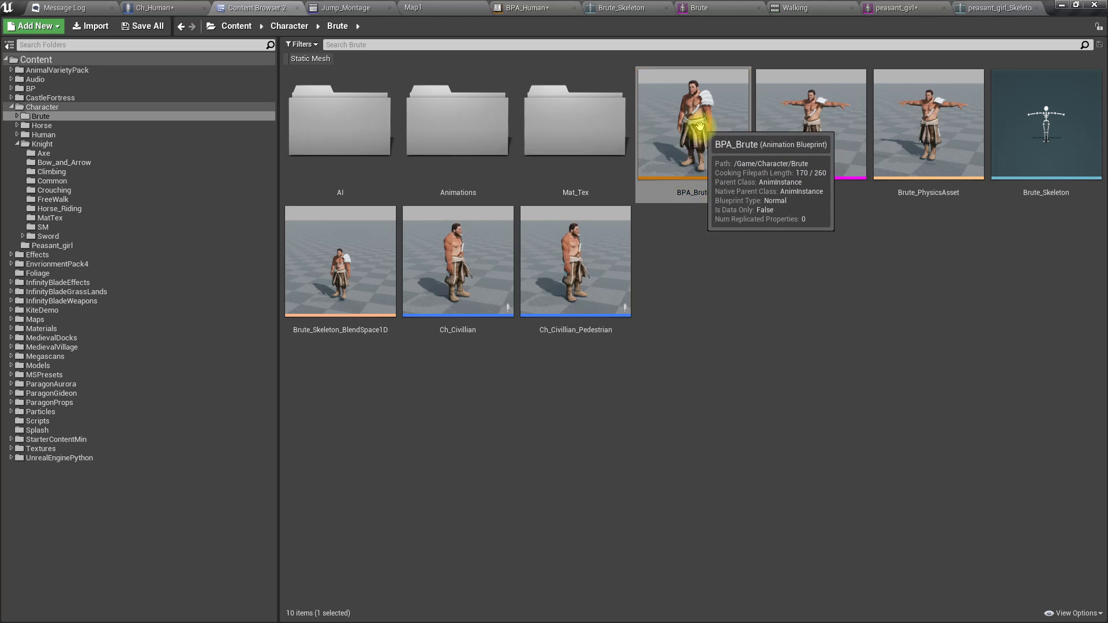
pyautogui.rightClick(699, 126)
pyautogui.moveTo(795, 172)
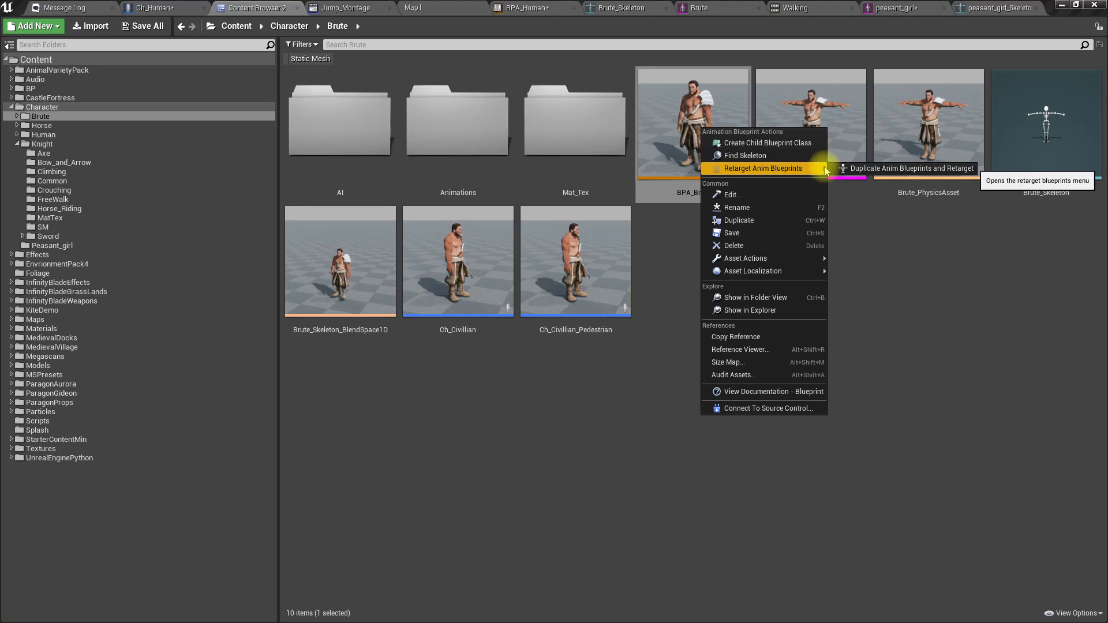
pyautogui.click(864, 172)
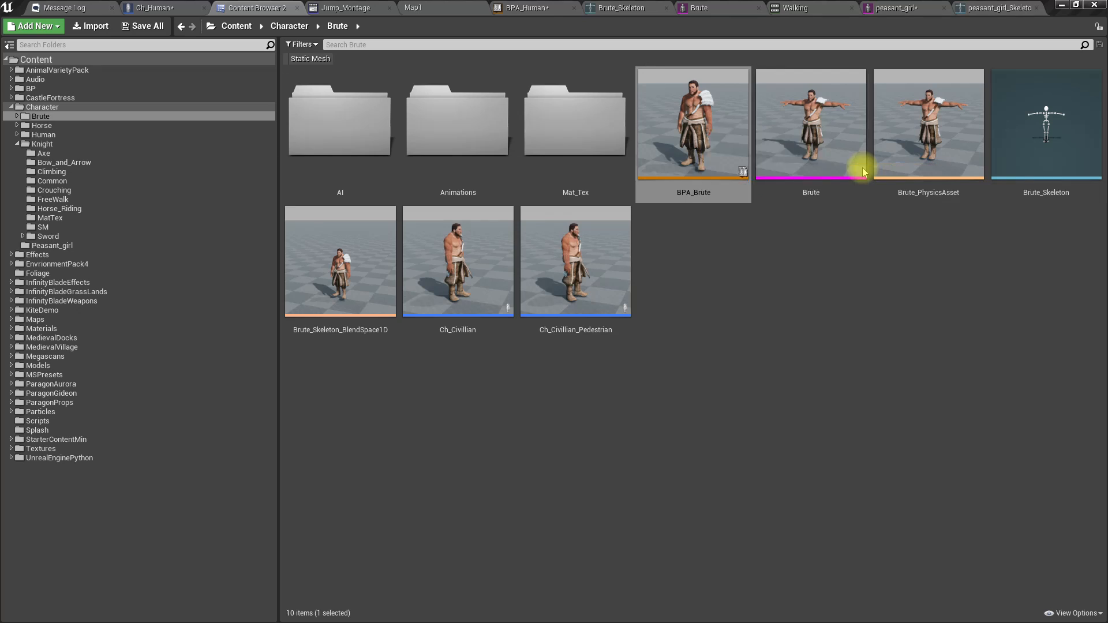
pyautogui.click(297, 233)
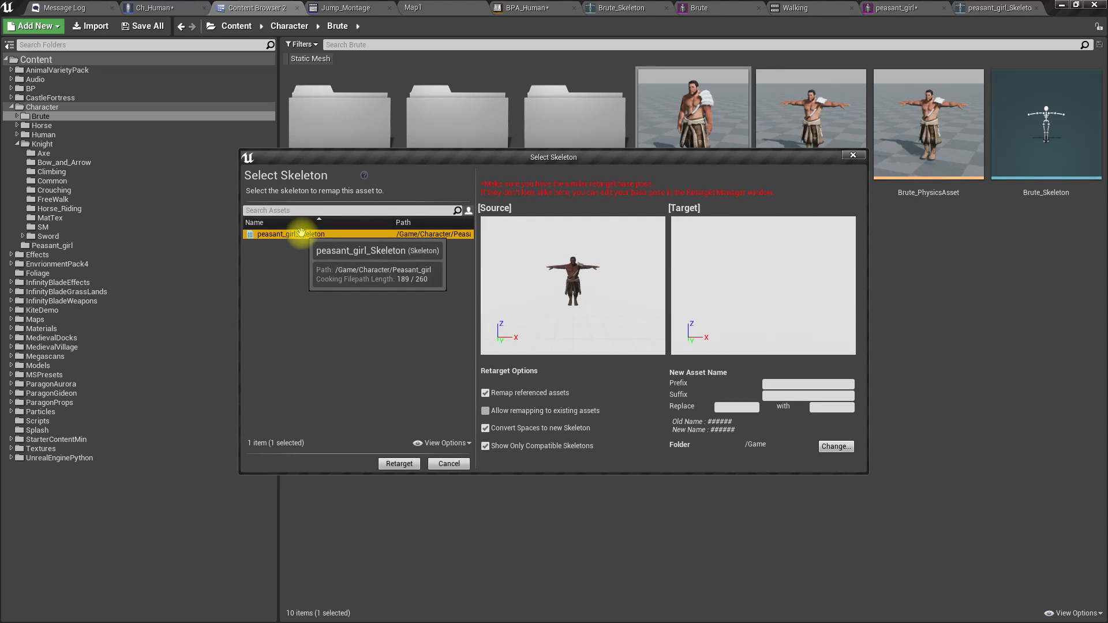
pyautogui.moveTo(248, 233); pyautogui.dragTo(770, 261)
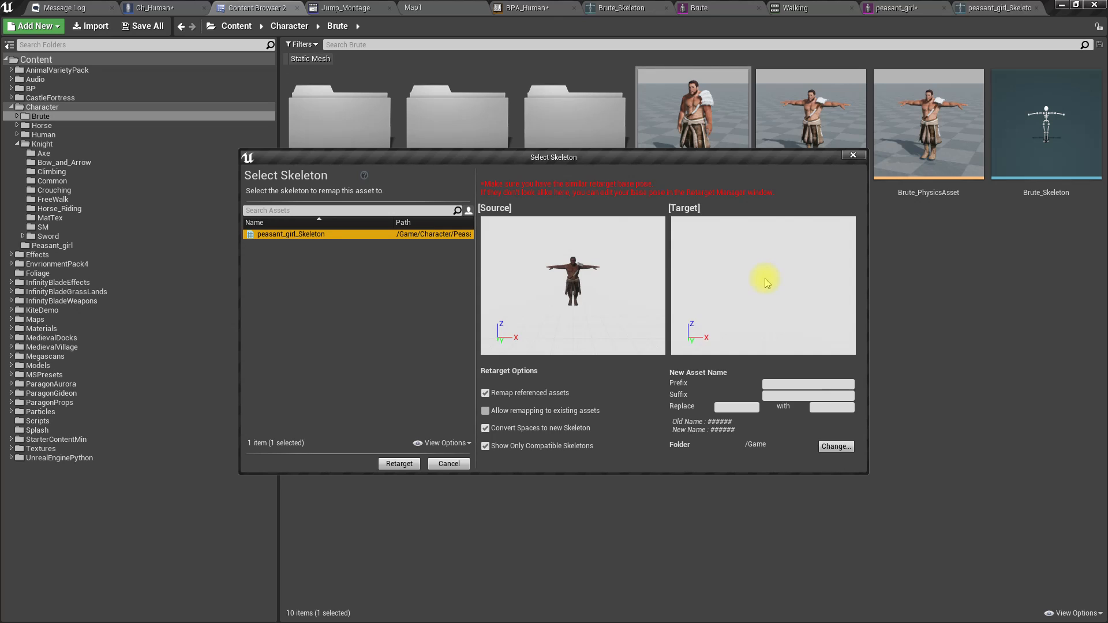
pyautogui.click(414, 310)
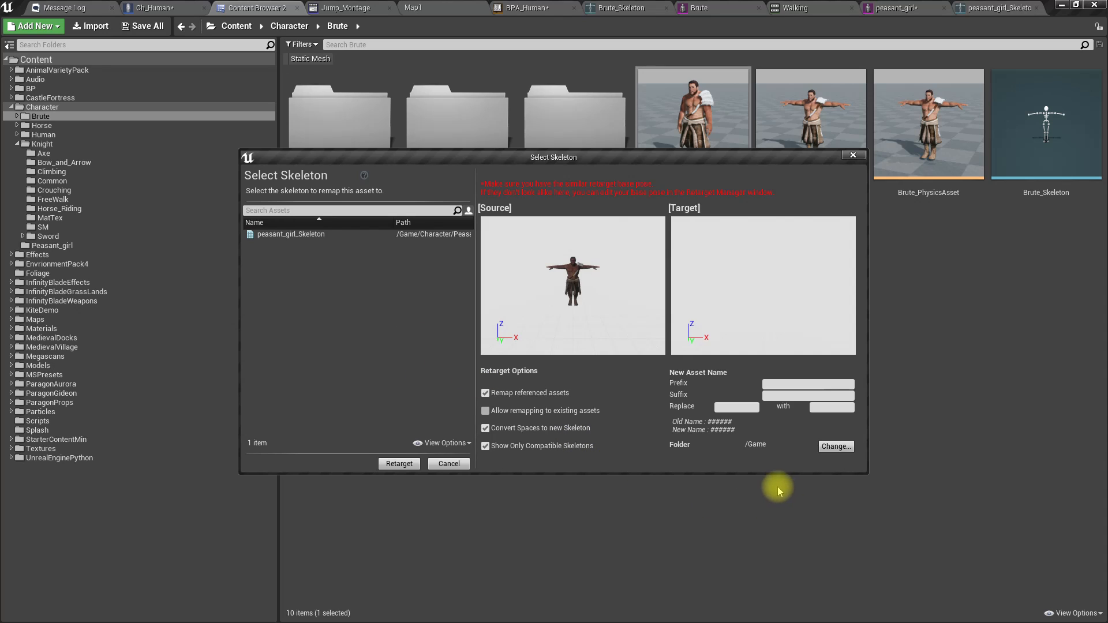
pyautogui.click(291, 234)
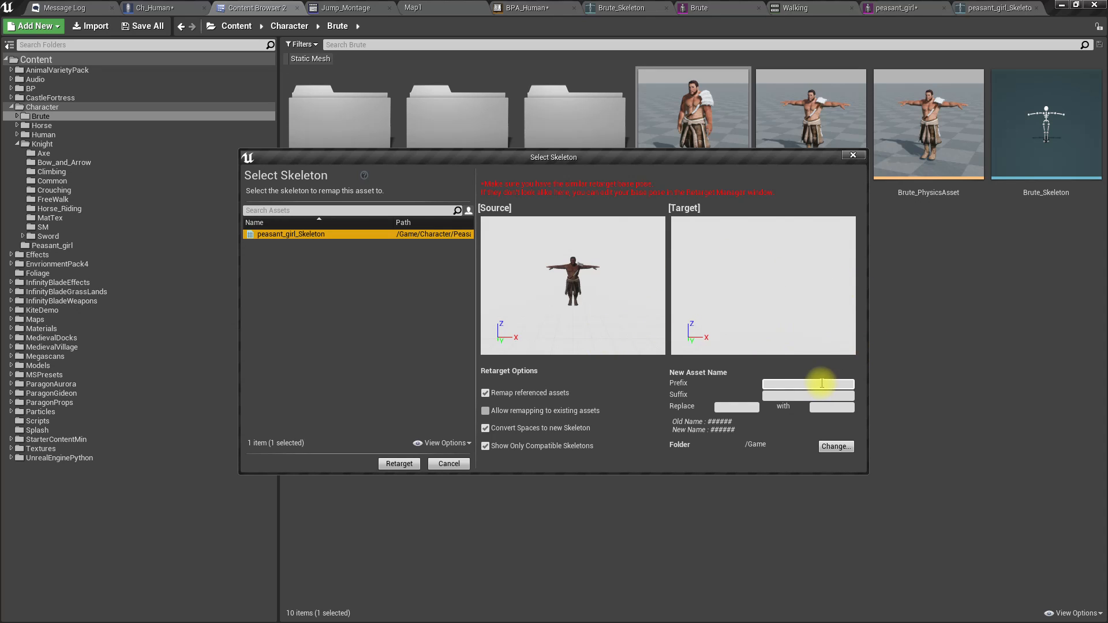
pyautogui.click(824, 450)
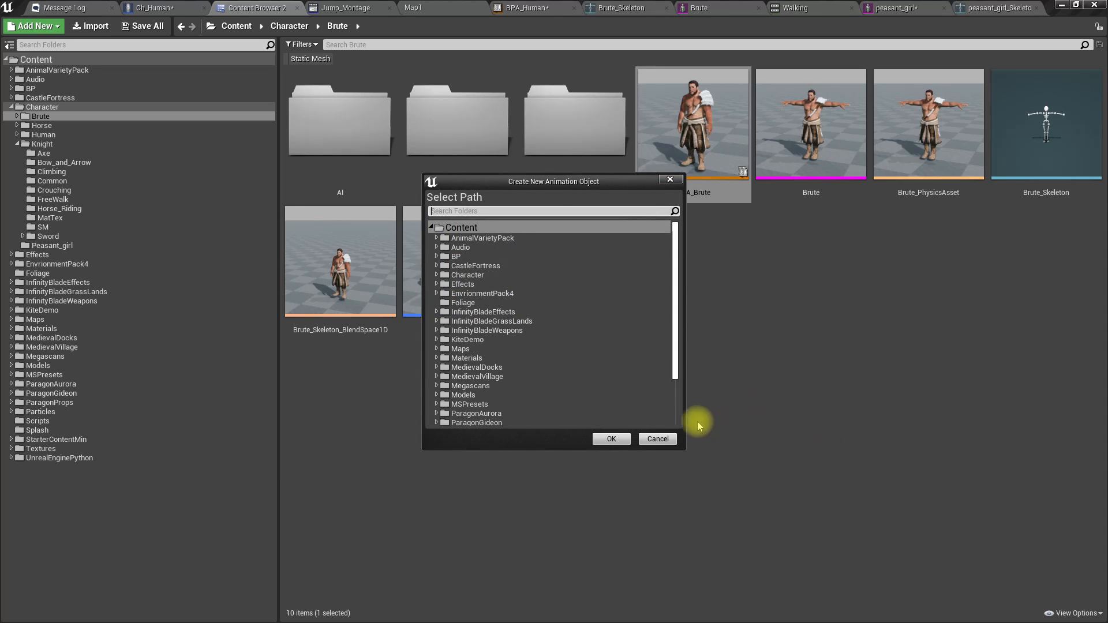
pyautogui.click(658, 439)
pyautogui.click(852, 155)
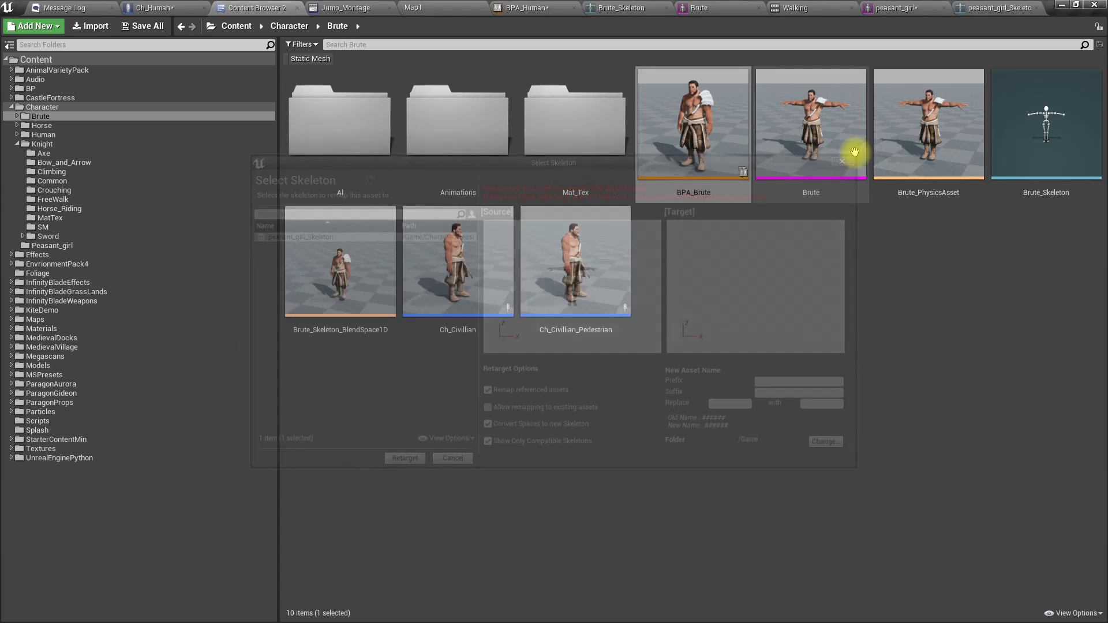
# Step: Set peasant_girl as the preview mesh of peasant_girl_Skeleton and apply it to the asset
pyautogui.click(896, 8)
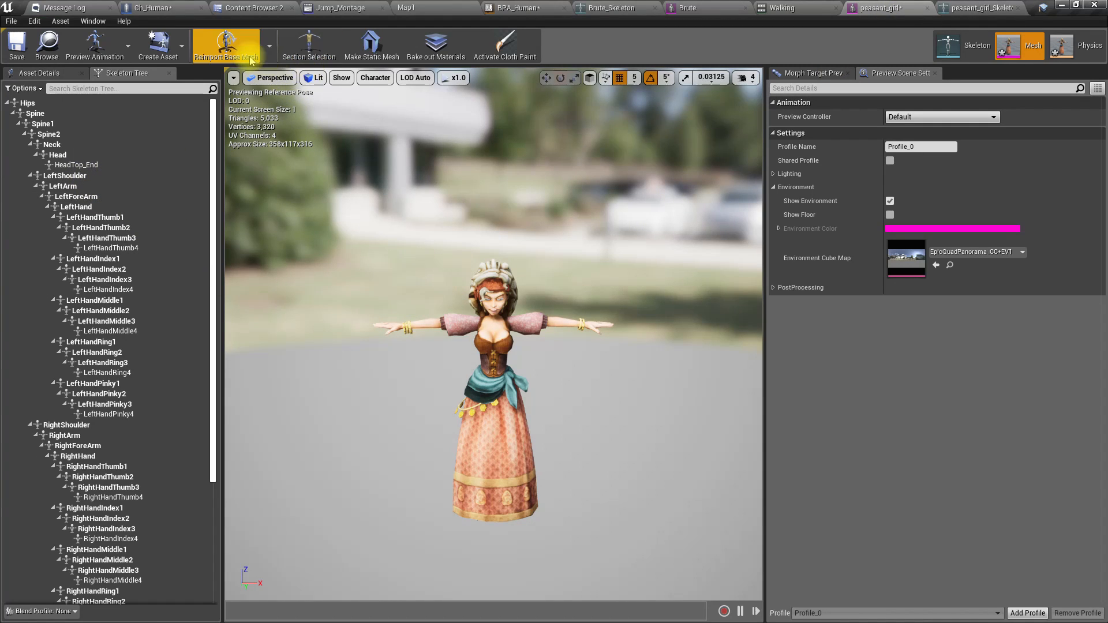
pyautogui.click(963, 8)
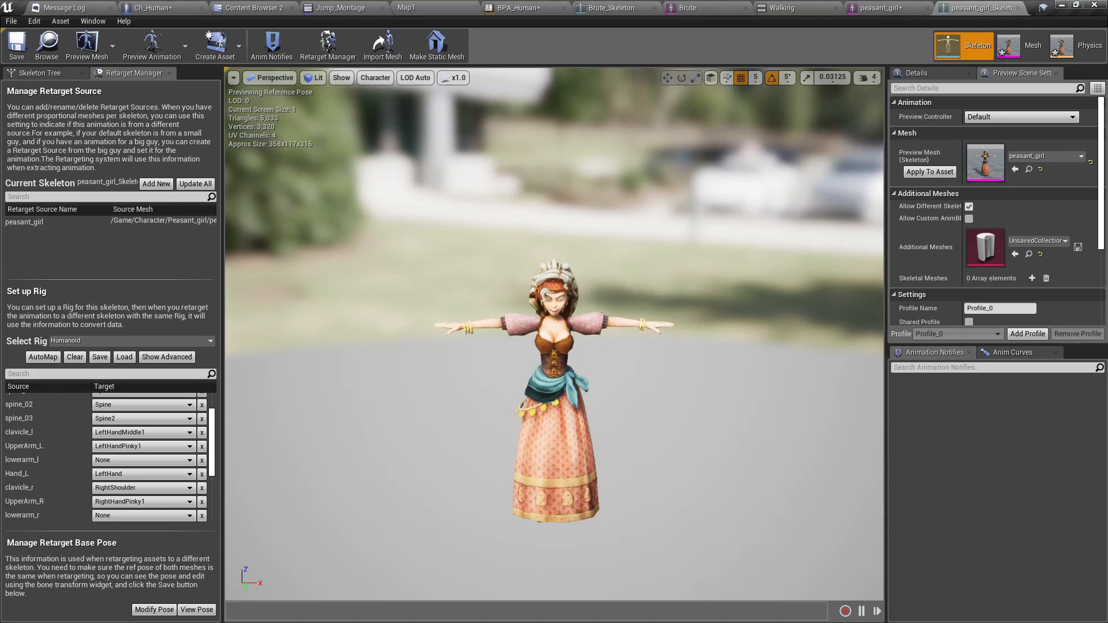
pyautogui.click(88, 46)
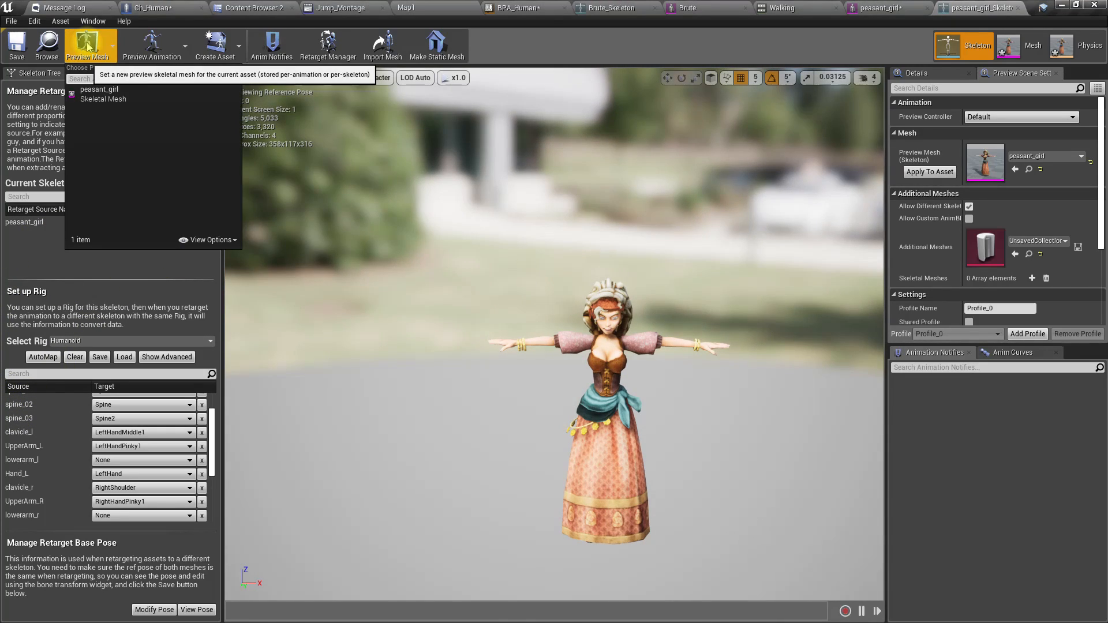
pyautogui.click(95, 101)
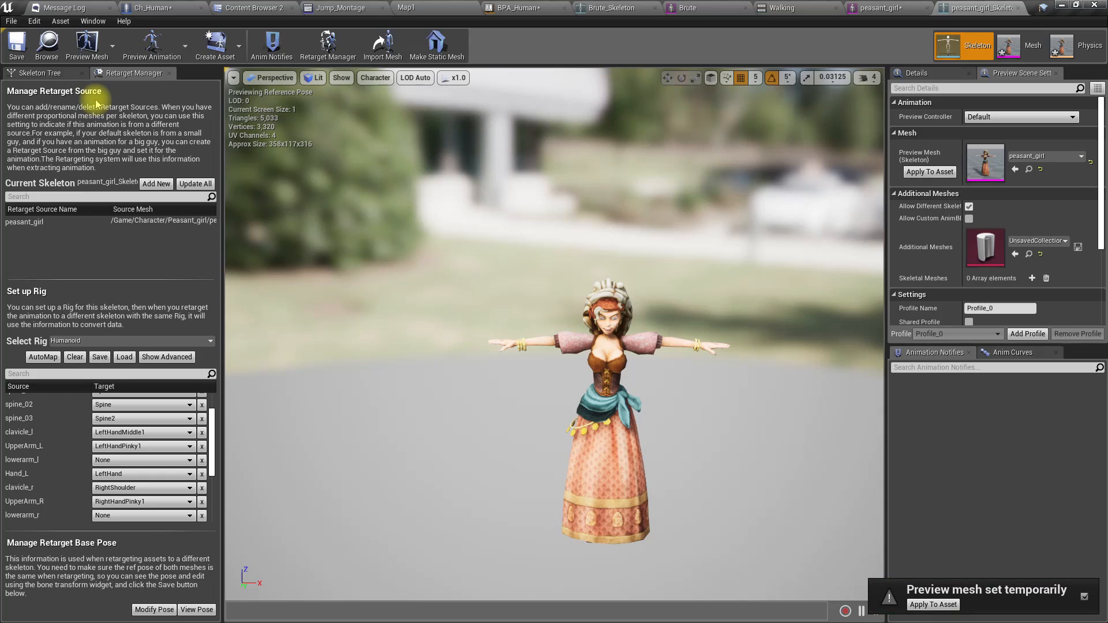
pyautogui.click(931, 607)
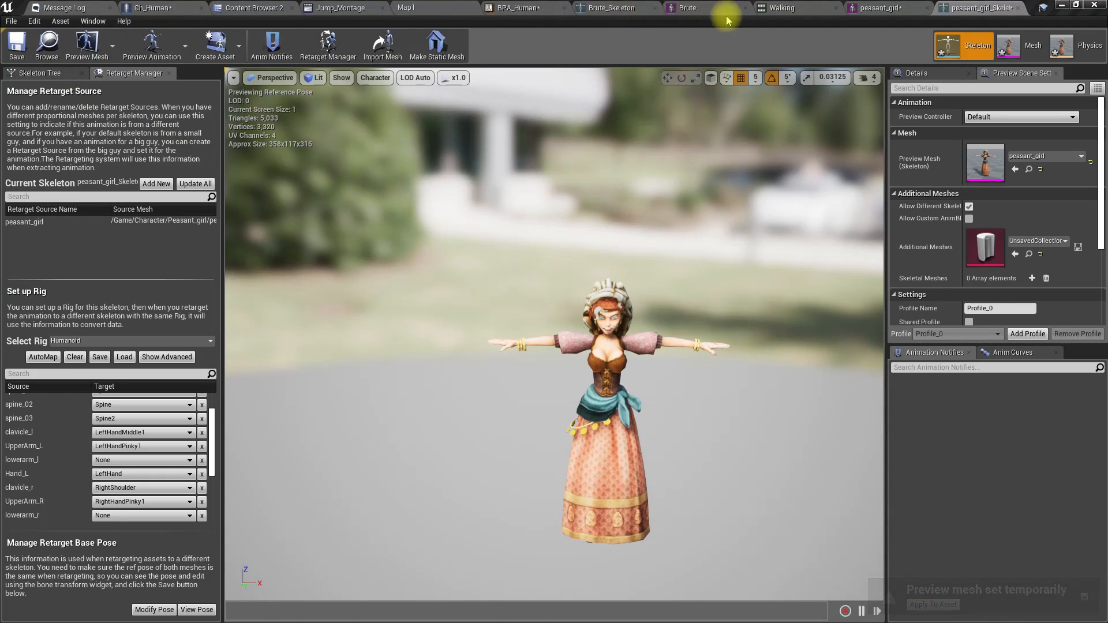
# Step: Show the folder containing the Brute mesh and its animation blueprint in the content browser
pyautogui.click(523, 9)
pyautogui.click(93, 57)
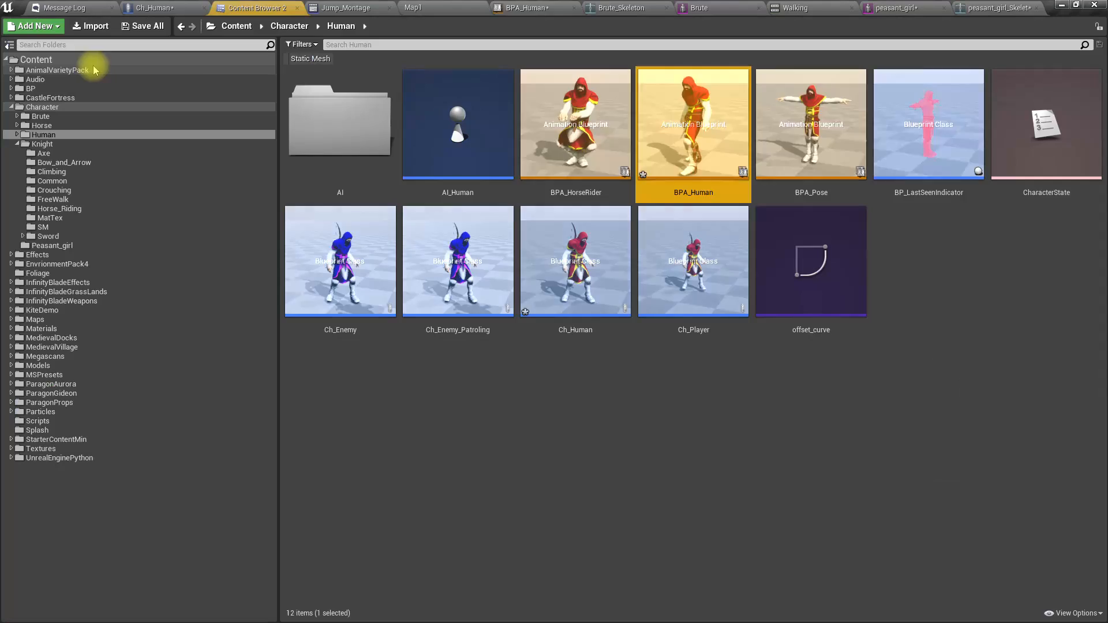
pyautogui.rightClick(685, 127)
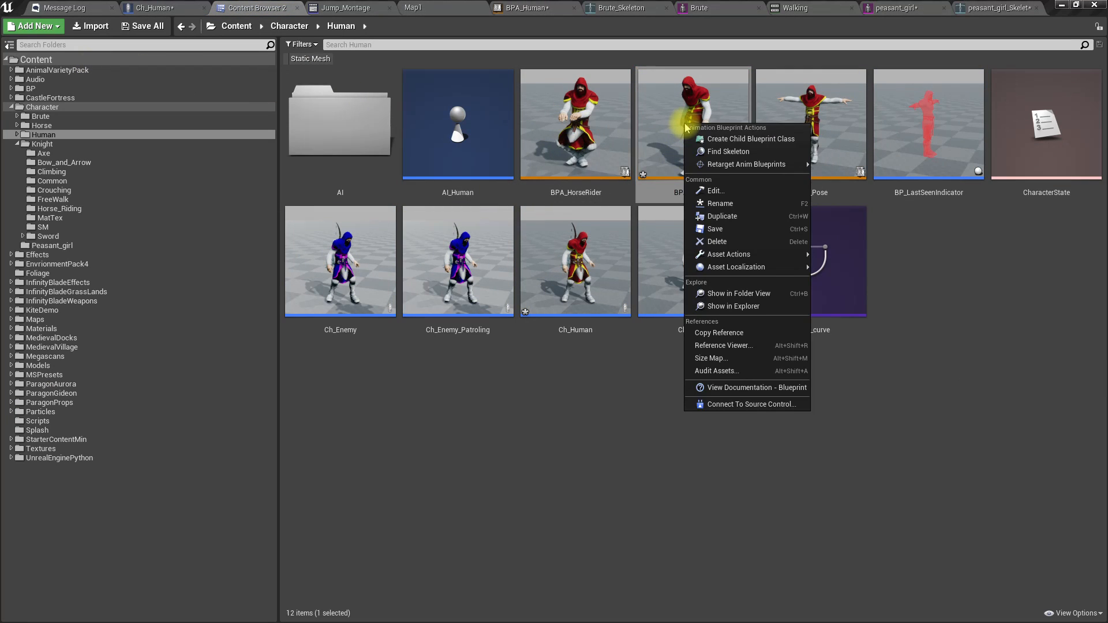
pyautogui.click(739, 9)
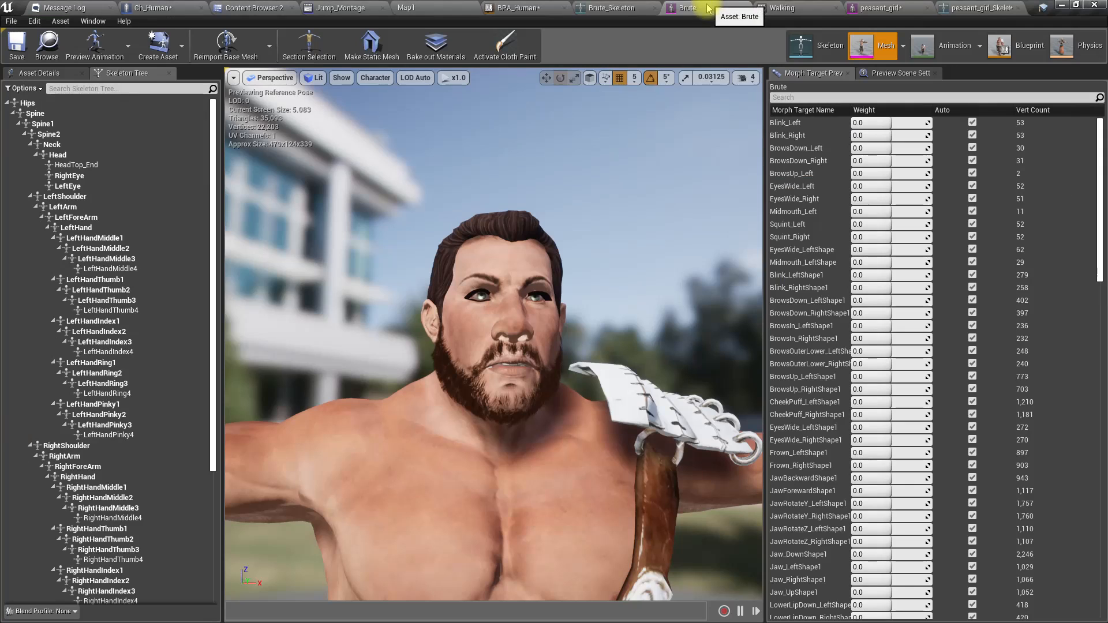
pyautogui.click(51, 52)
# Step: Start duplicating and retargeting the BPA_Brute animation blueprint, with peasant_girl_Skeleton as the target skeleton
pyautogui.rightClick(676, 133)
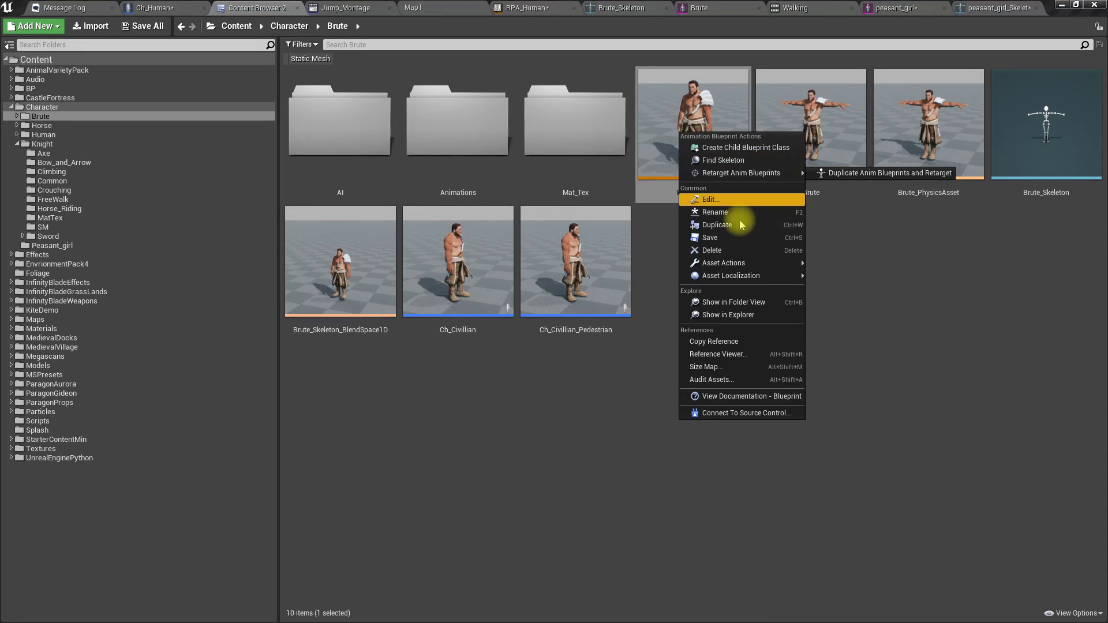
pyautogui.moveTo(744, 173)
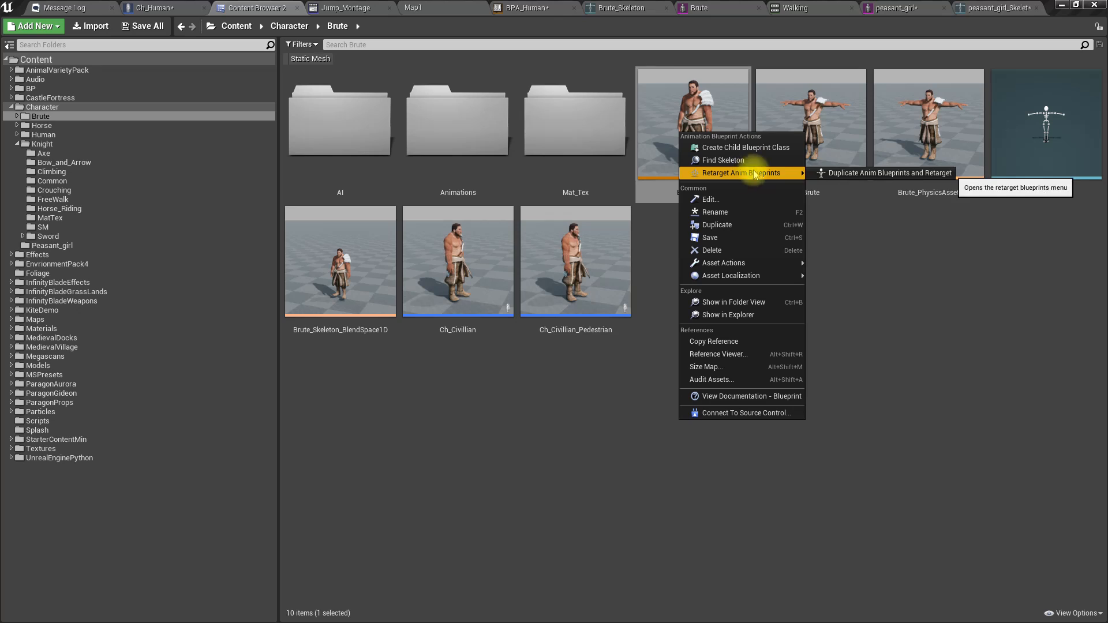
pyautogui.click(912, 174)
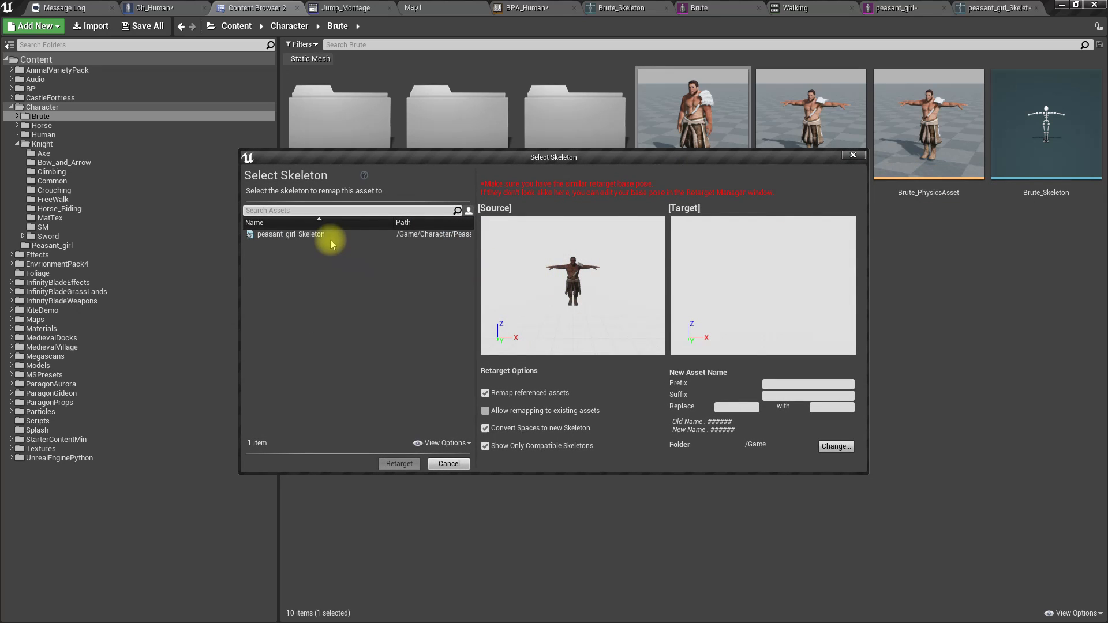
pyautogui.click(323, 234)
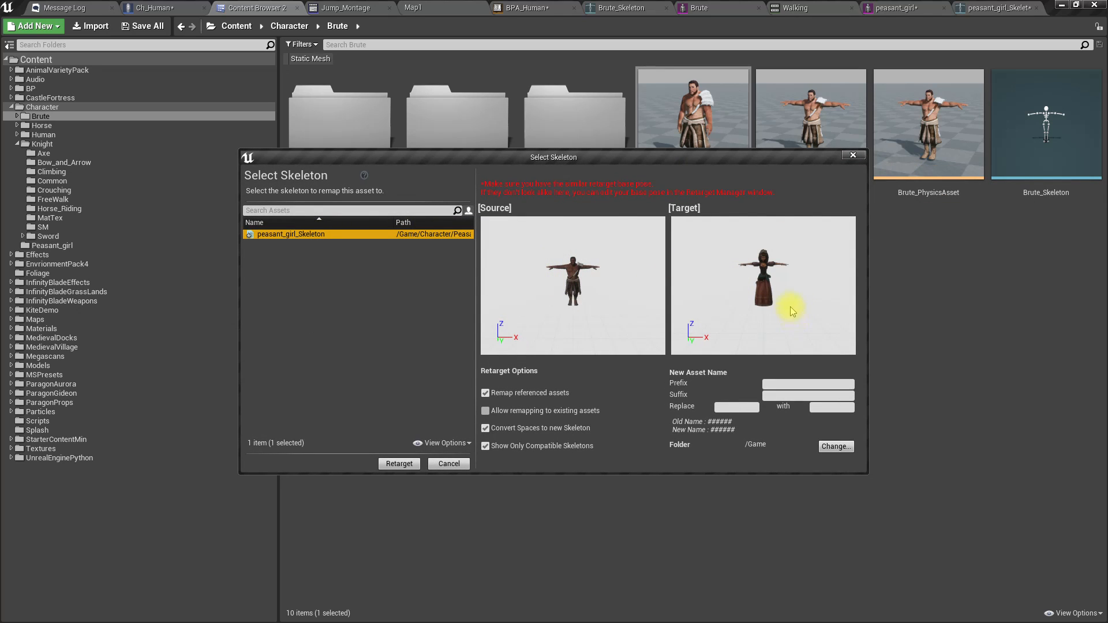
# Step: Set the destination folder to Character/Peasant_girl and retarget the blueprint with its referenced assets
pyautogui.click(842, 454)
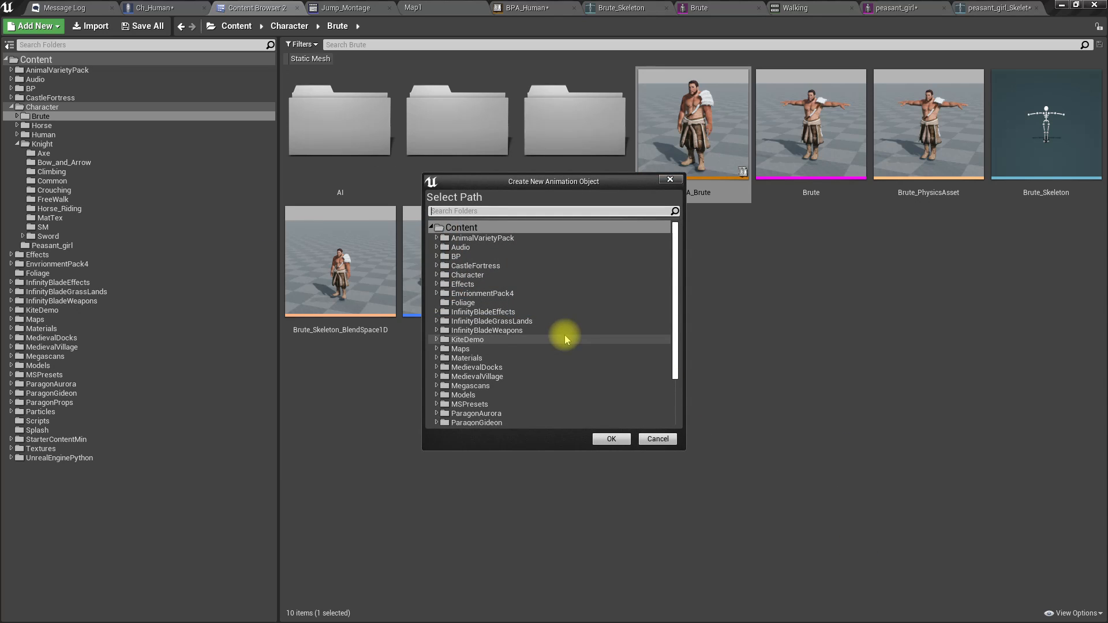
pyautogui.scroll(-3, 565, 335)
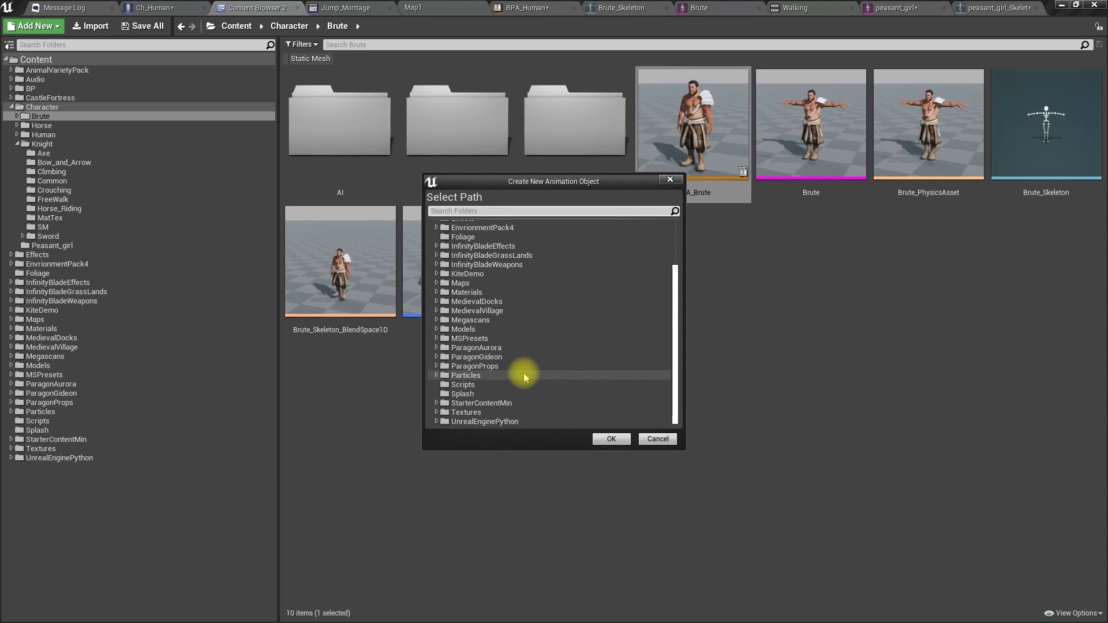
pyautogui.scroll(2, 481, 289)
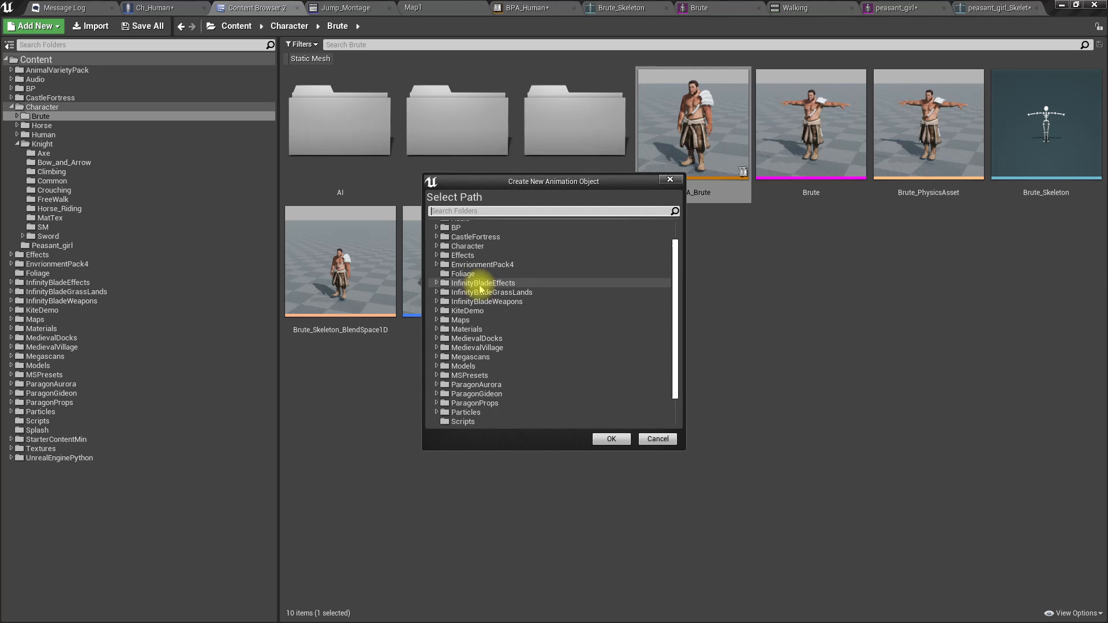
pyautogui.click(437, 245)
pyautogui.click(469, 294)
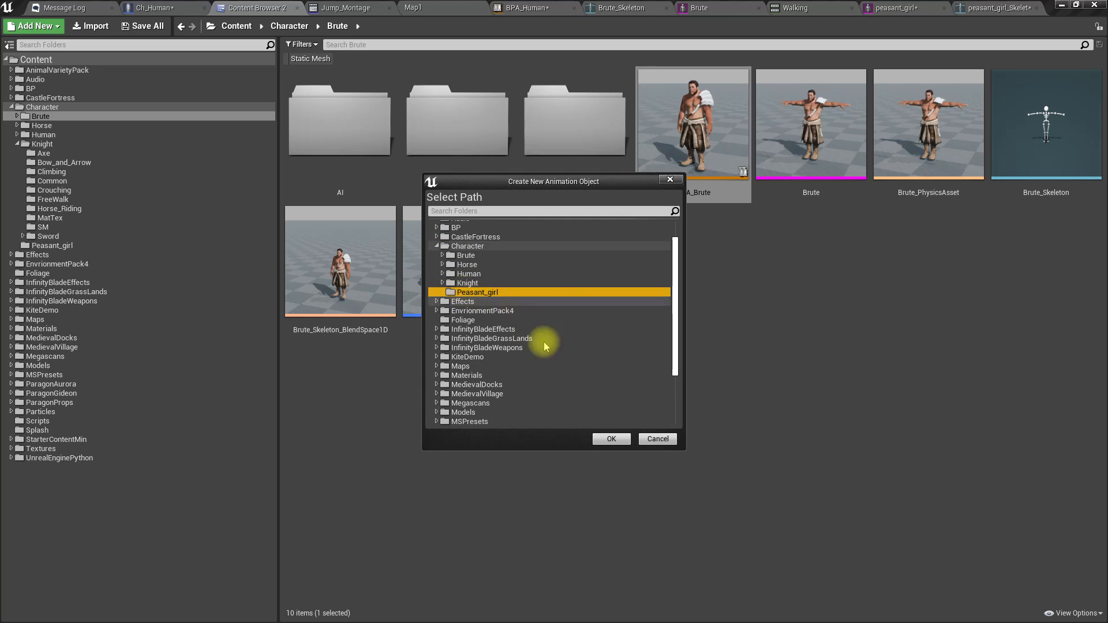
pyautogui.click(612, 440)
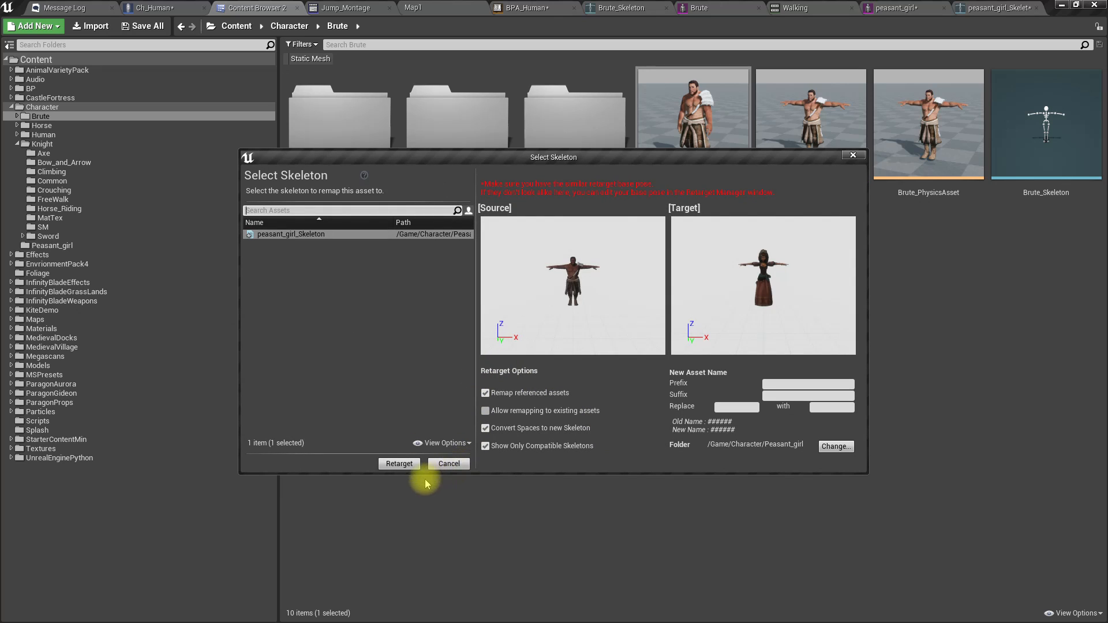
pyautogui.click(398, 464)
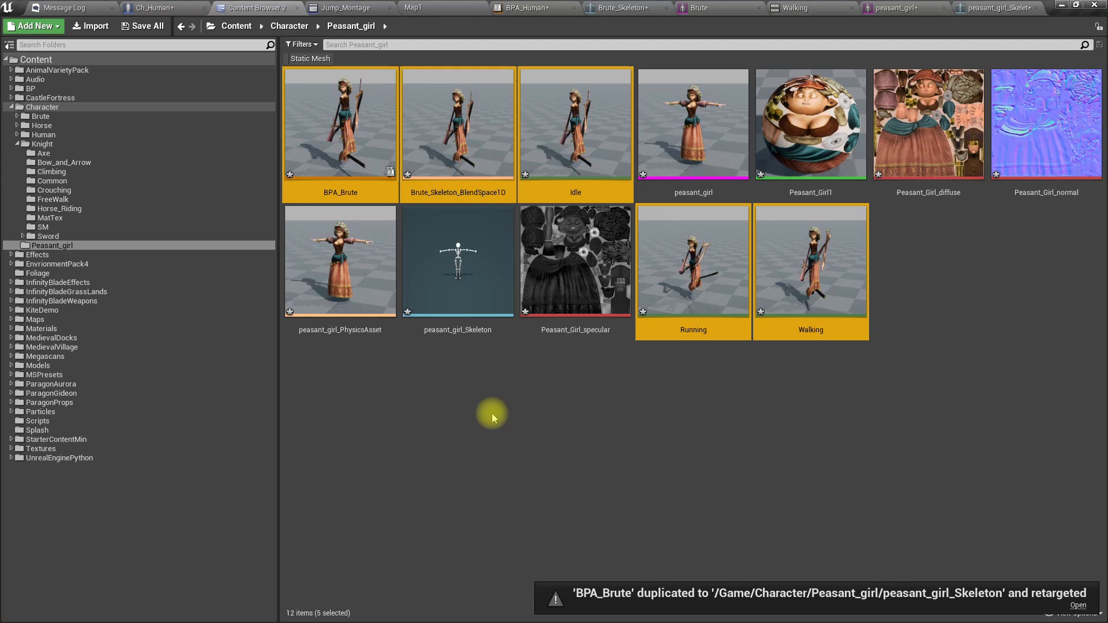
# Step: Open the peasant girl's retargeted Running animation
pyautogui.doubleClick(668, 306)
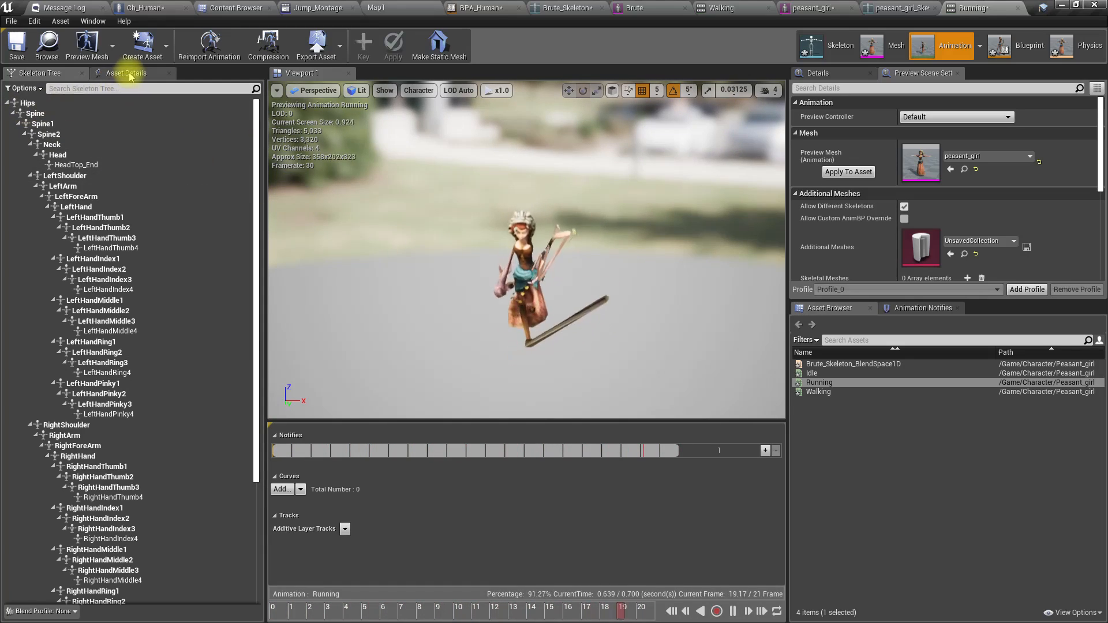
pyautogui.click(32, 91)
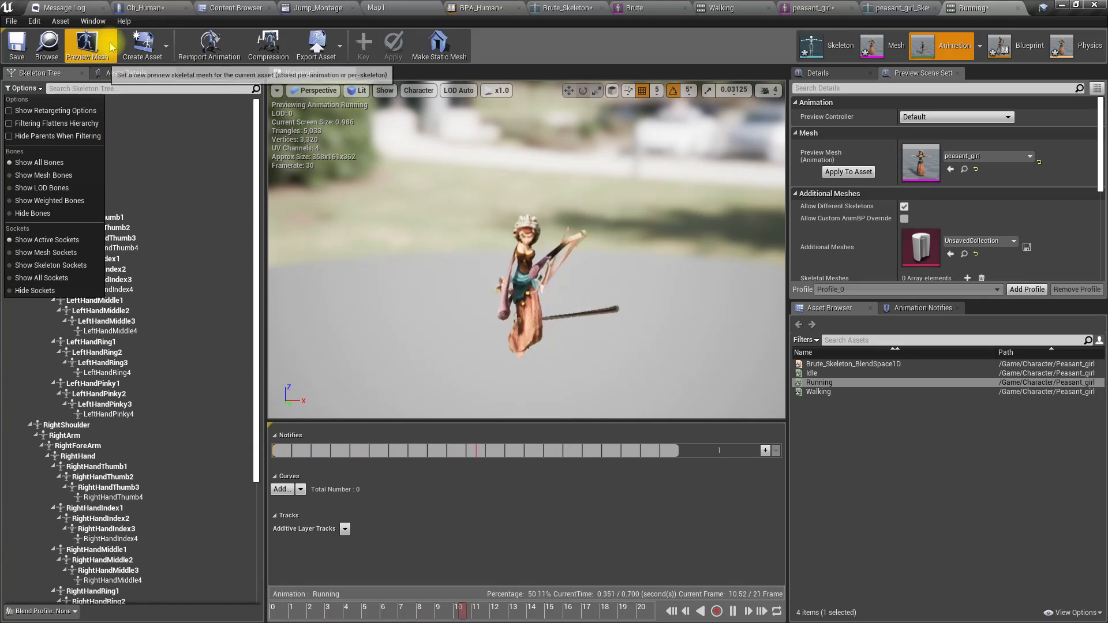
pyautogui.click(822, 46)
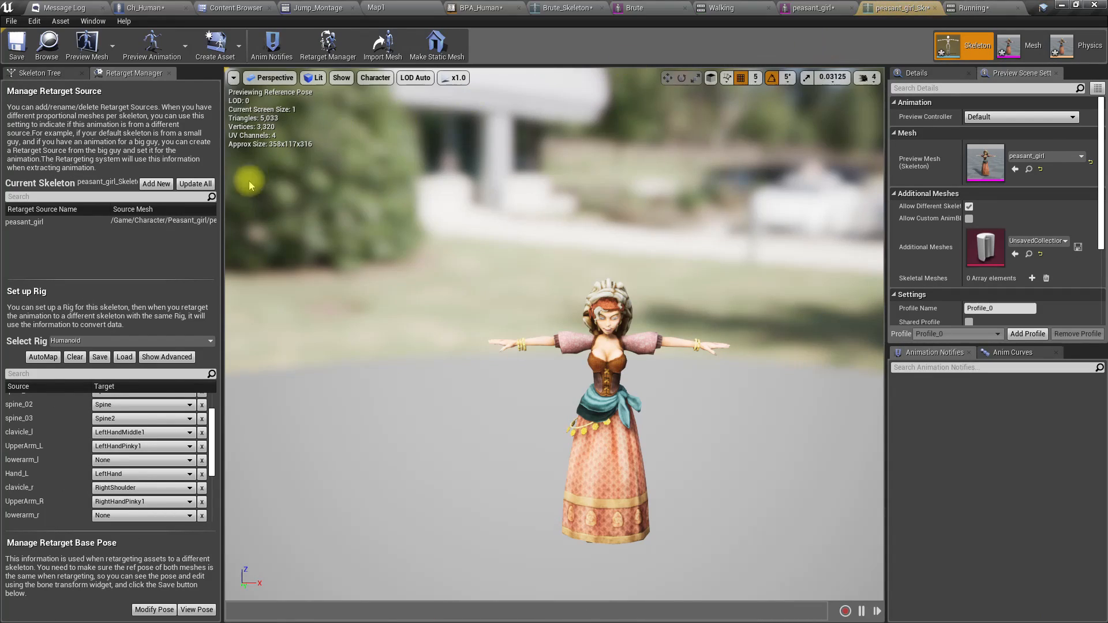
pyautogui.click(50, 74)
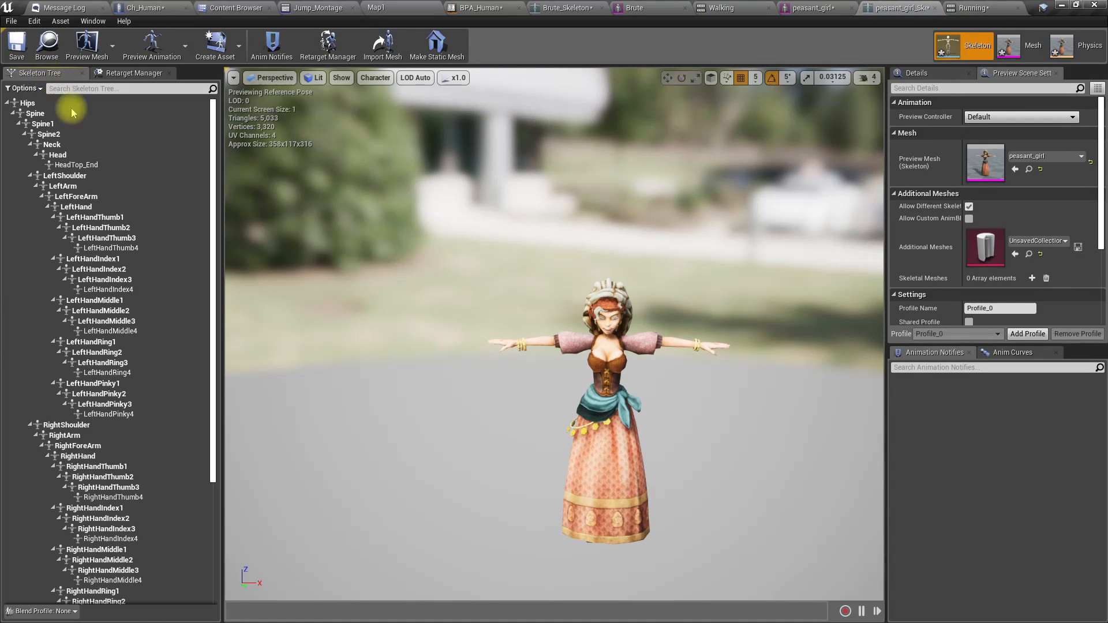
pyautogui.click(26, 88)
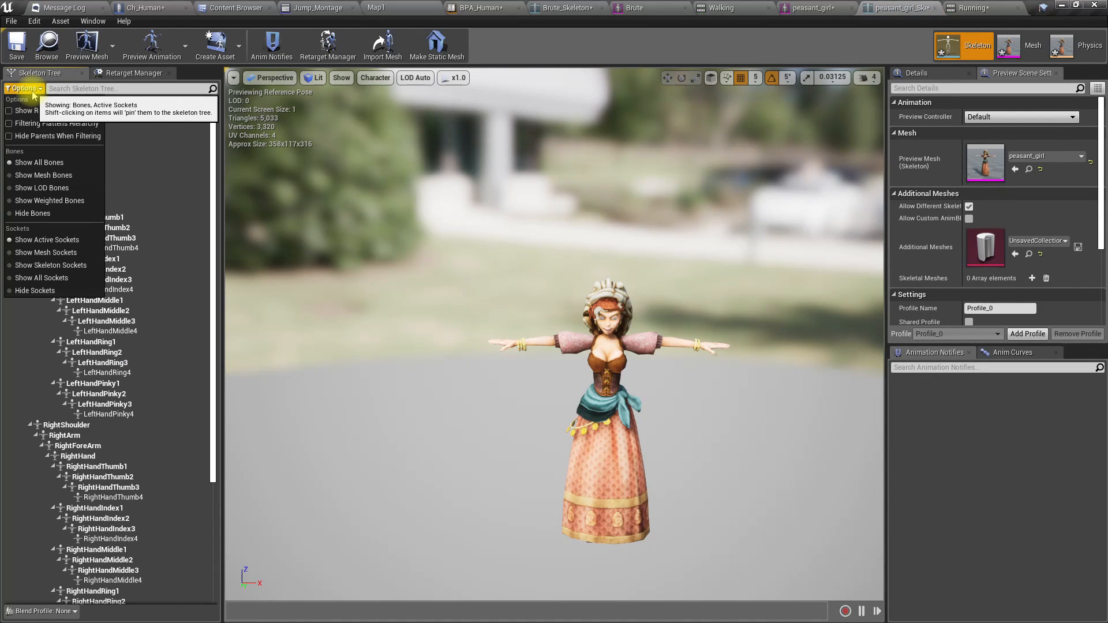
pyautogui.click(33, 93)
pyautogui.click(60, 610)
pyautogui.click(61, 610)
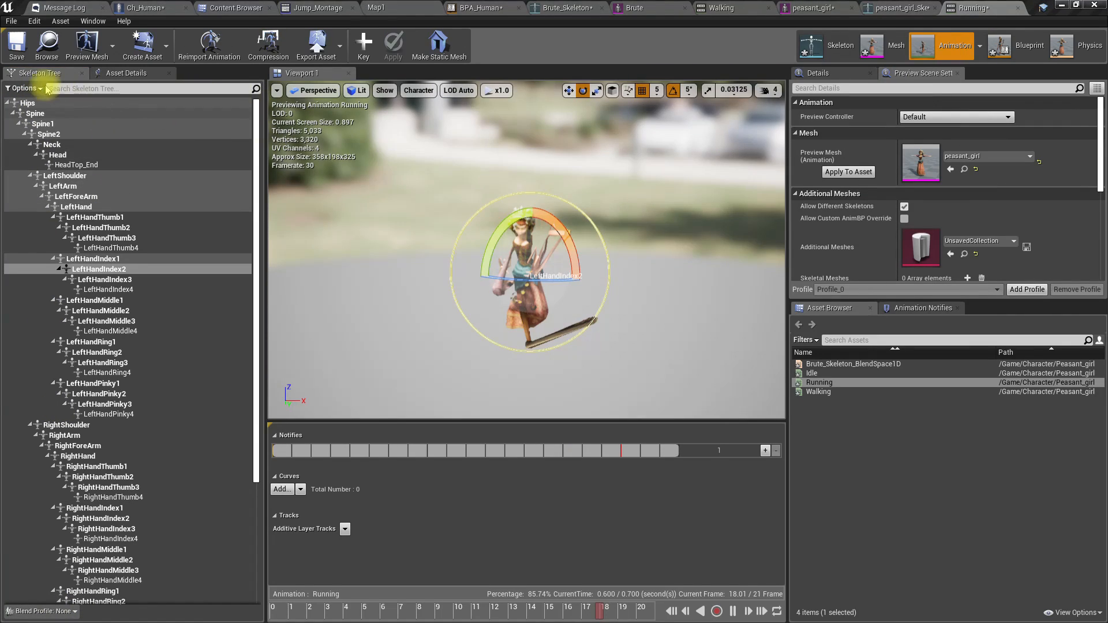
# Step: Show the retargeting options for each bone in the Running animation's skeleton tree
pyautogui.click(21, 88)
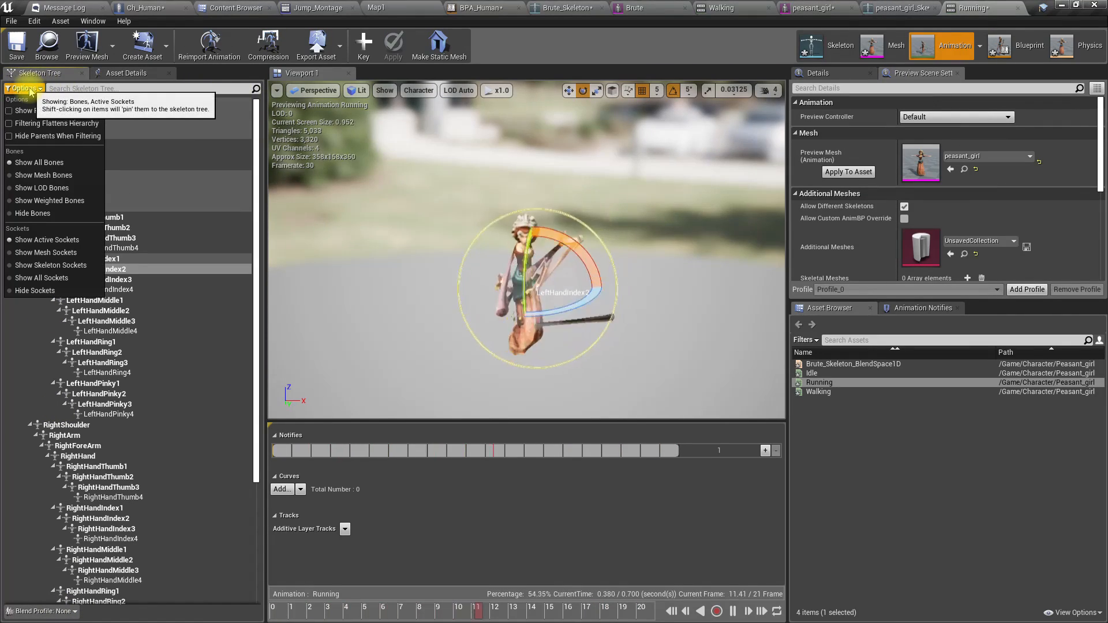
pyautogui.click(9, 111)
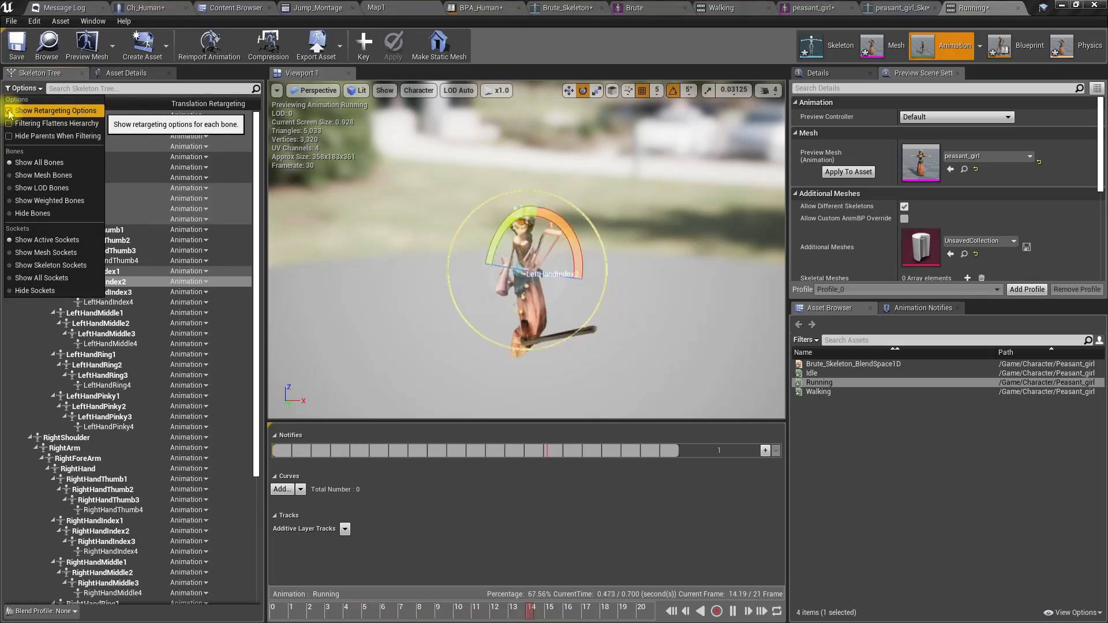
pyautogui.click(257, 155)
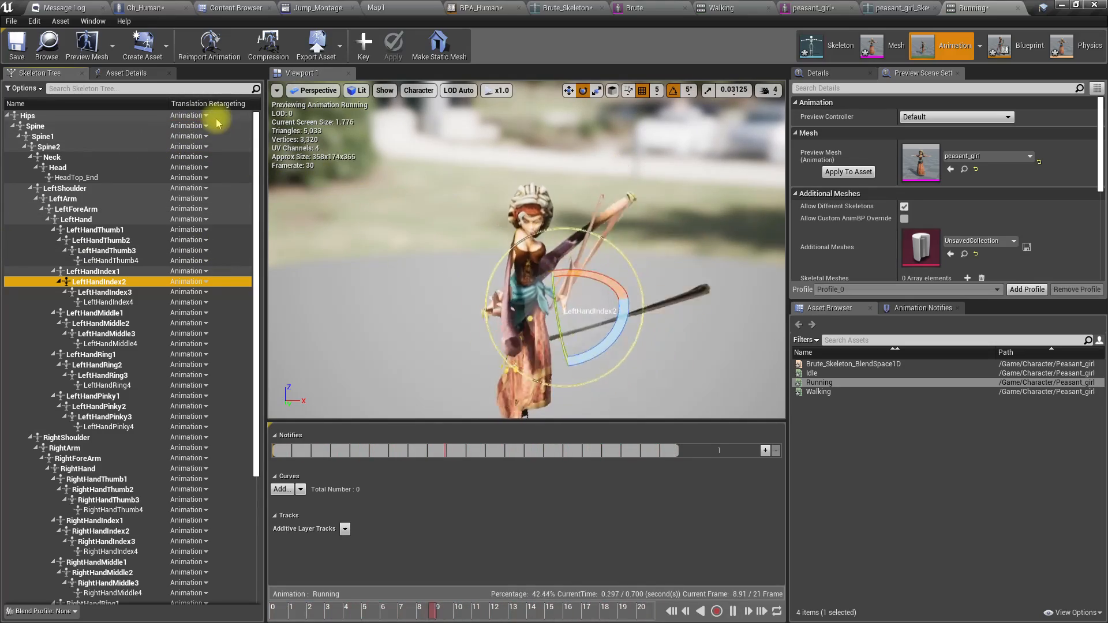
# Step: Set the translation retargeting mode of the Hips bone alone to Animation Scaled
pyautogui.click(198, 116)
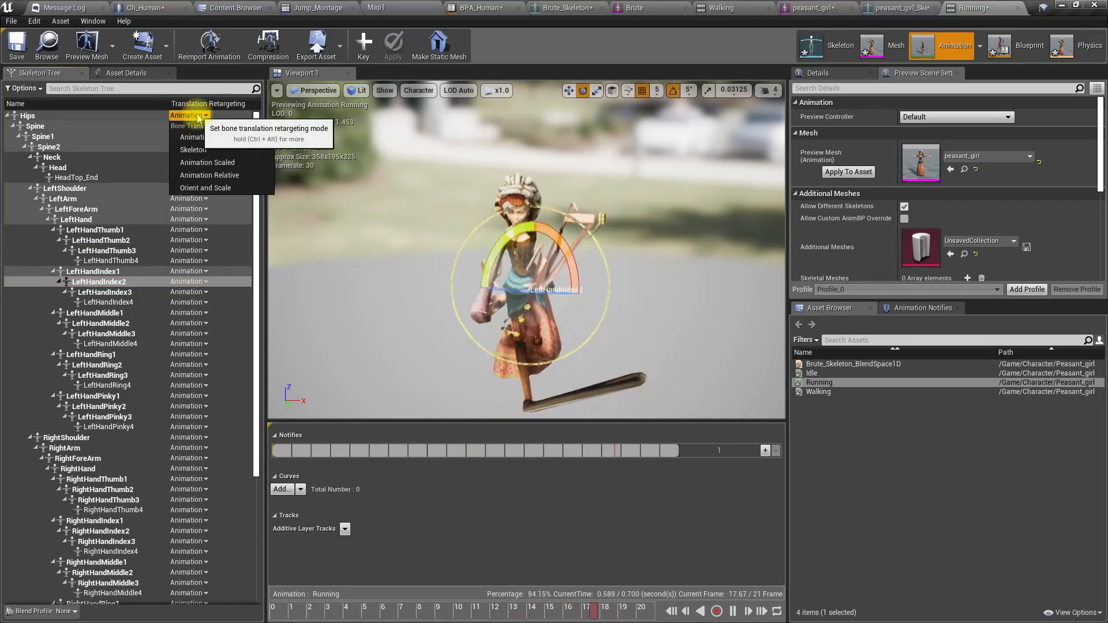
pyautogui.click(238, 163)
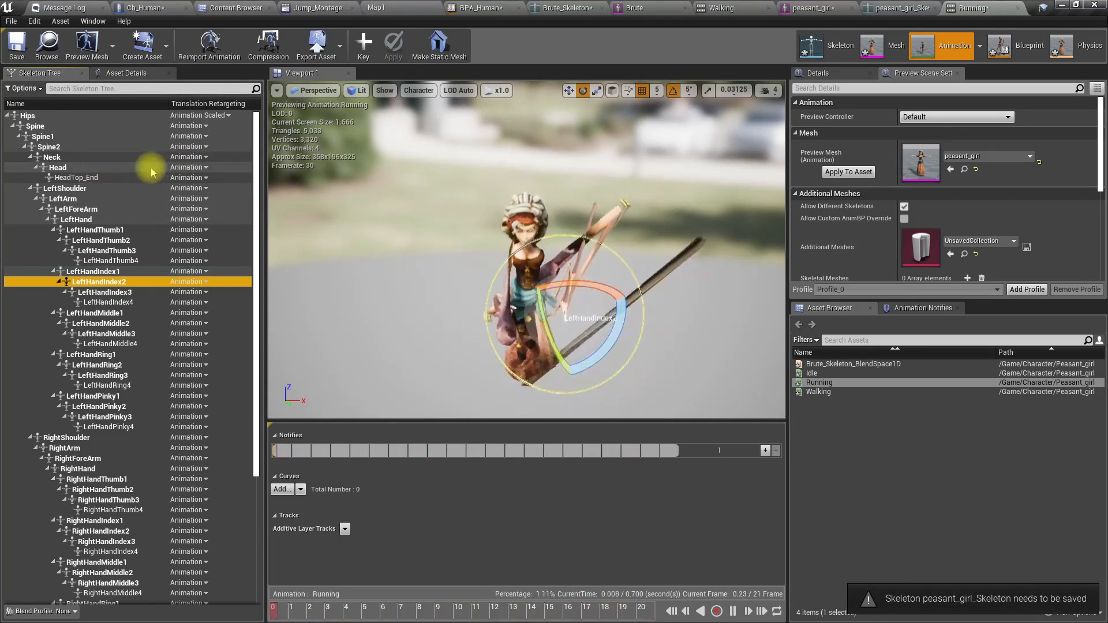
pyautogui.click(204, 127)
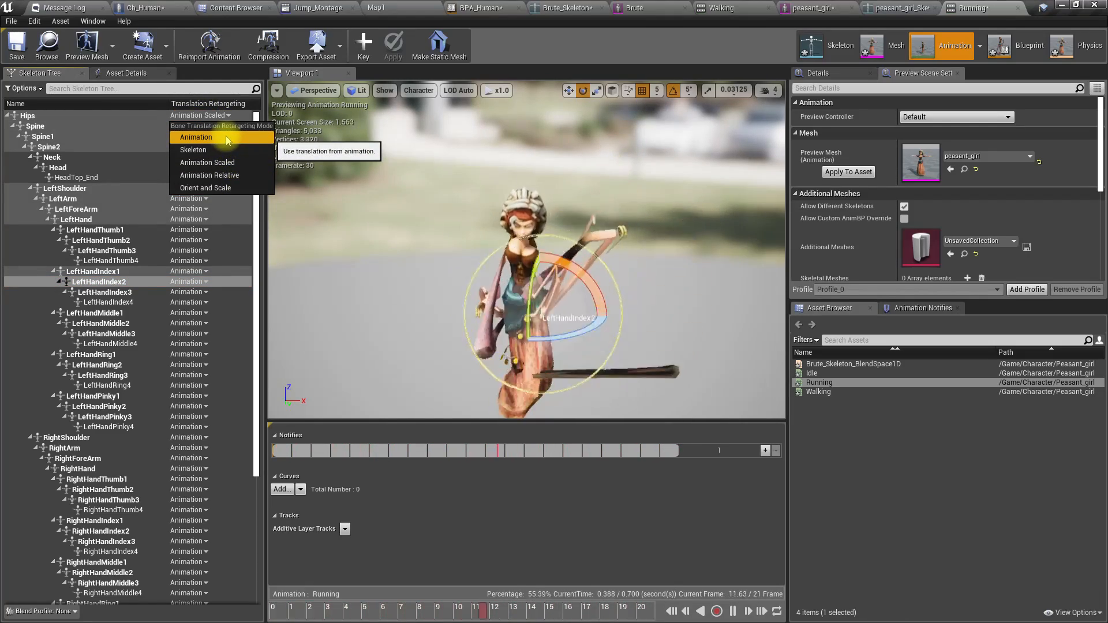
# Step: Recursively set translation retargeting to Skeleton for the Hips bone and all its children
pyautogui.click(64, 116)
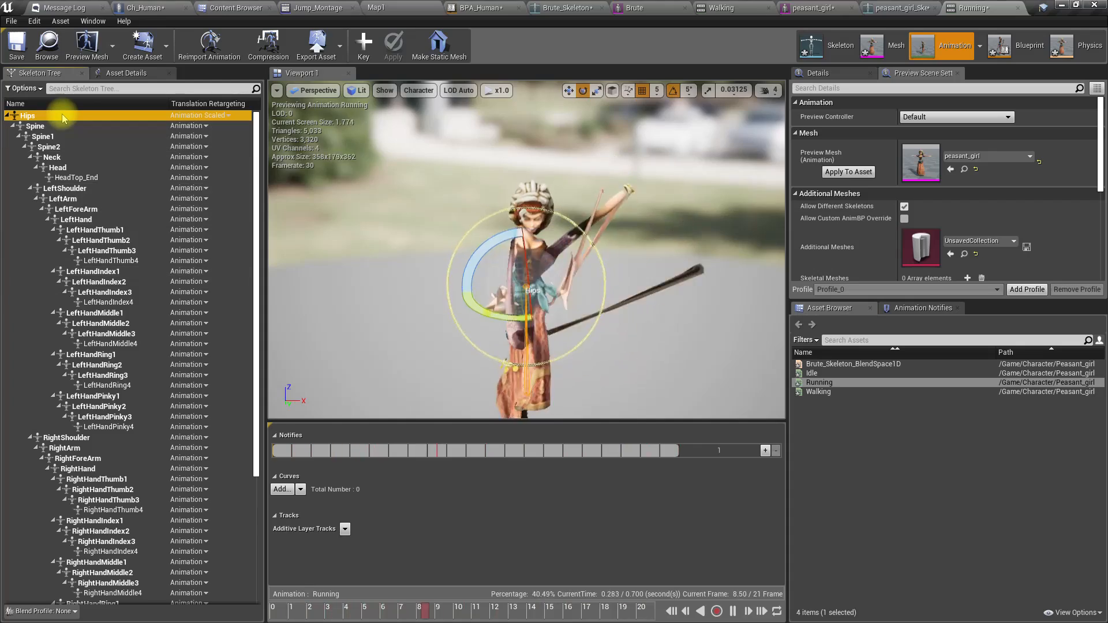
pyautogui.rightClick(67, 119)
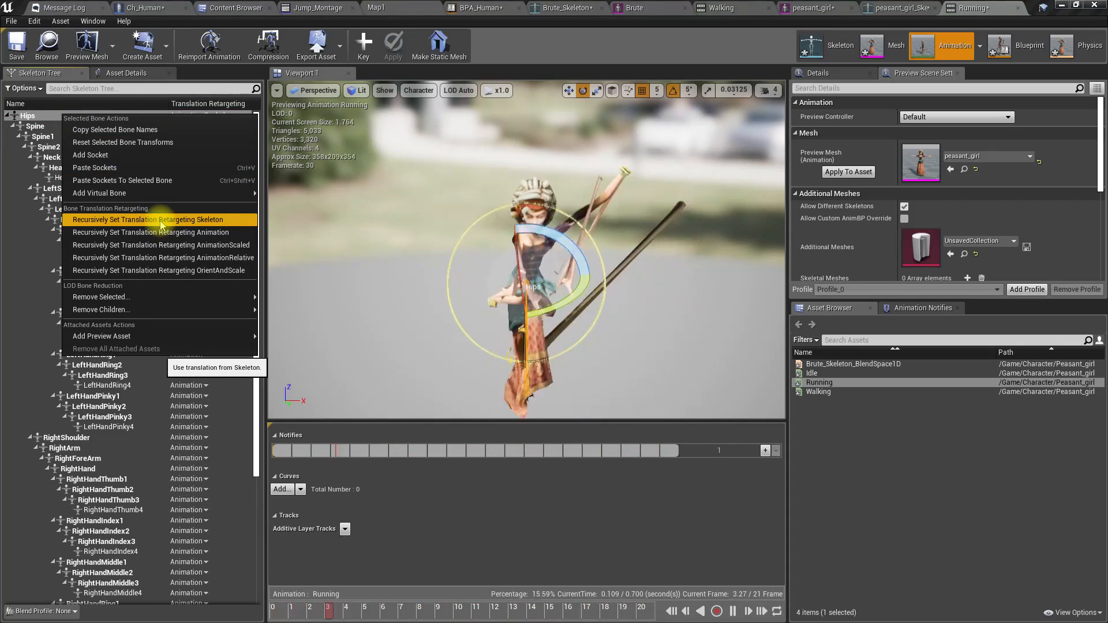
pyautogui.click(161, 224)
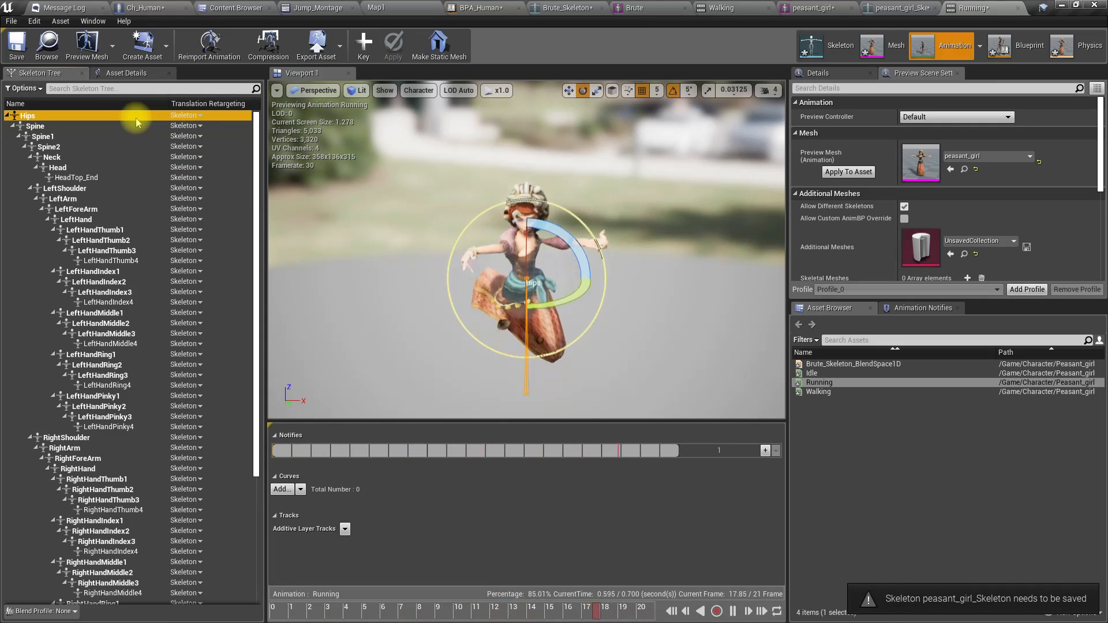
# Step: Undo the last recorded change and set the Hips bone's translation retargeting to Animation Relative
pyautogui.hotkey('ctrl', 'z')
pyautogui.click(185, 118)
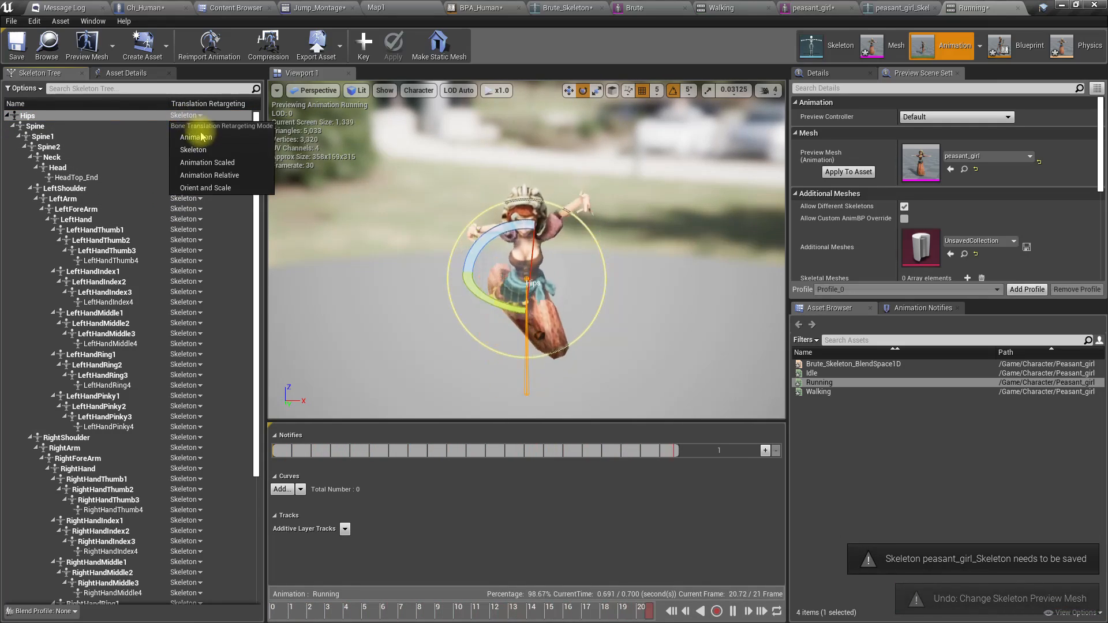
pyautogui.click(209, 175)
# Step: Try the recursive translation retargeting modes Animation, AnimationScaled and AnimationRelative in turn from the Hips bone
pyautogui.rightClick(95, 118)
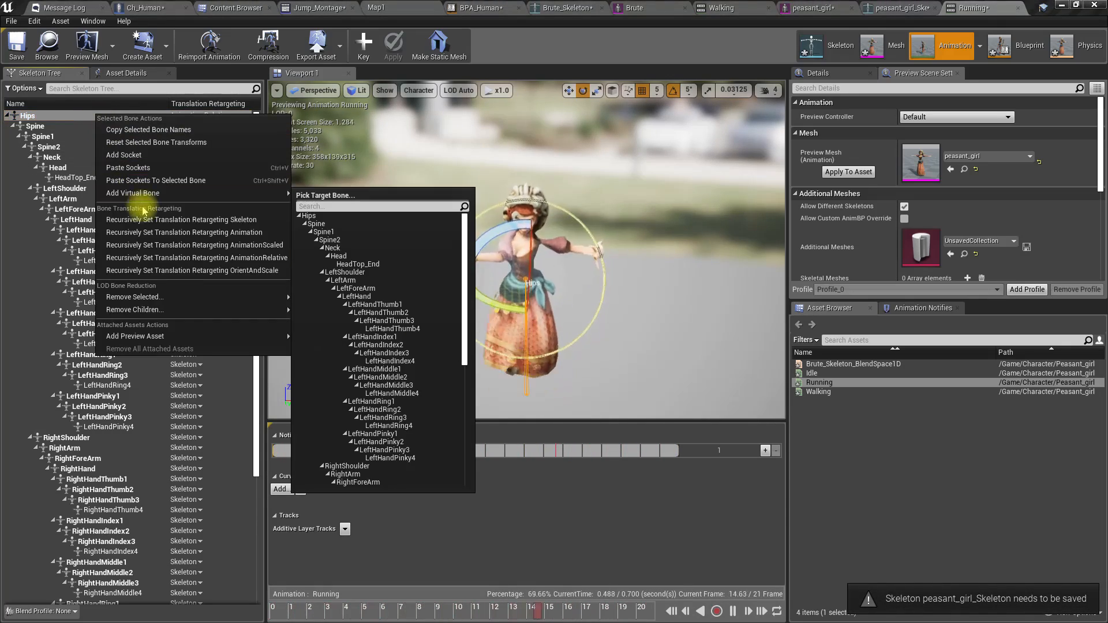
pyautogui.click(148, 233)
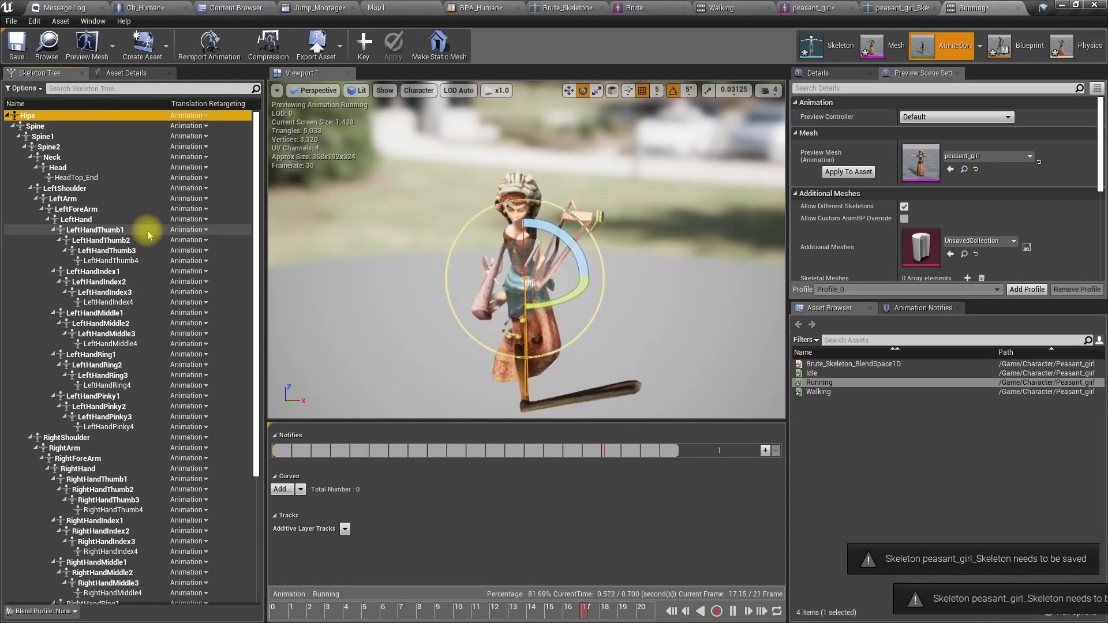
pyautogui.rightClick(35, 115)
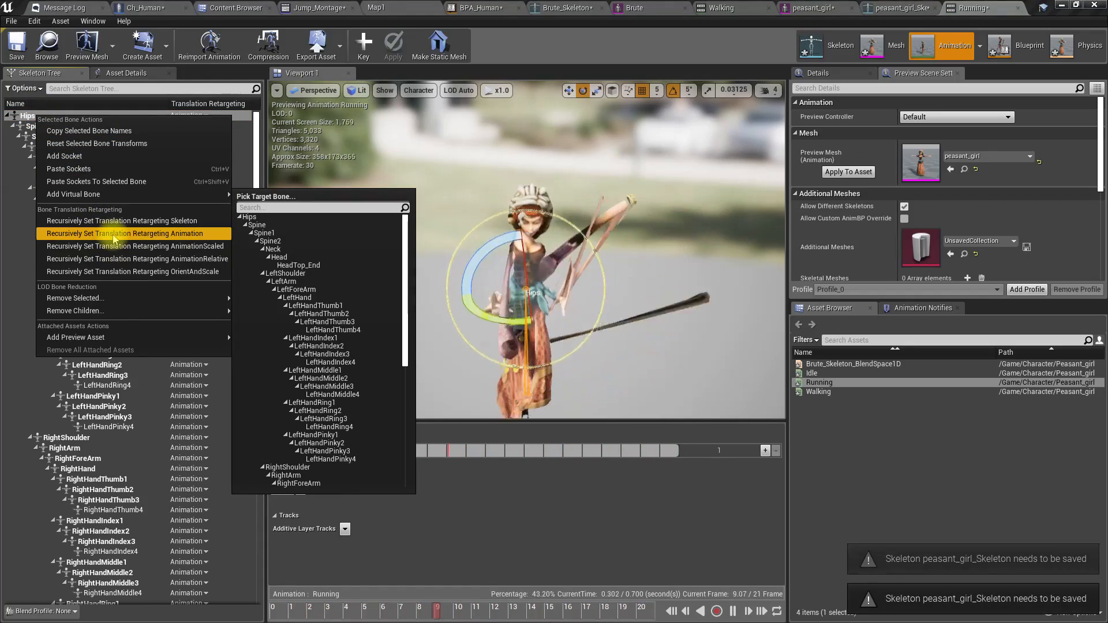
pyautogui.click(108, 246)
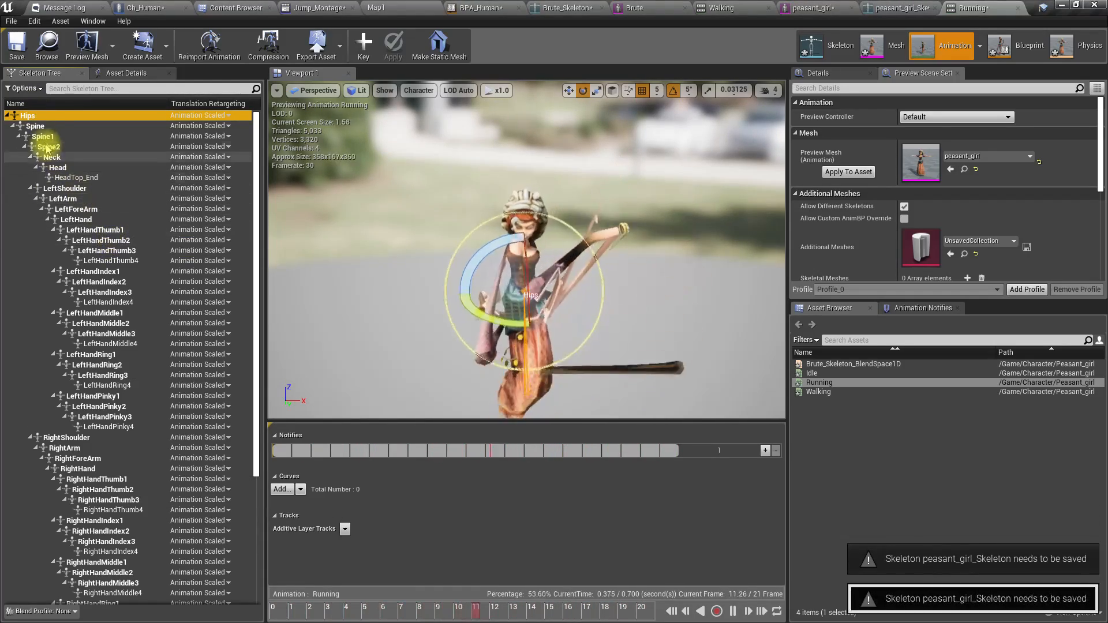
pyautogui.rightClick(41, 117)
pyautogui.click(107, 261)
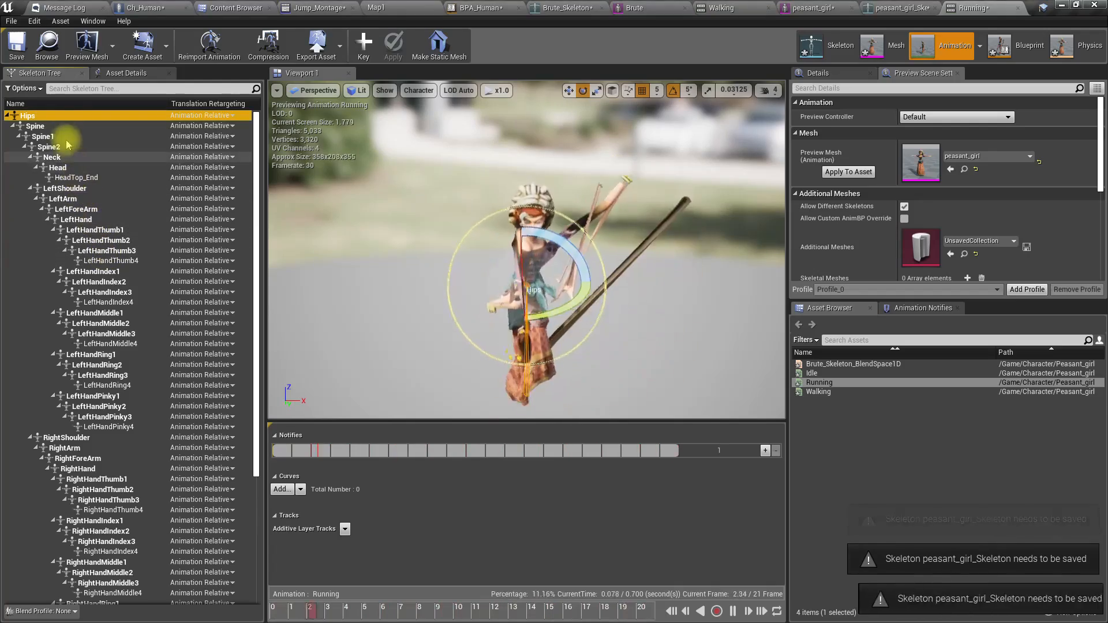
# Step: Recursively set translation retargeting to OrientAndScale for the Hips bone and all its children
pyautogui.rightClick(62, 116)
pyautogui.click(146, 275)
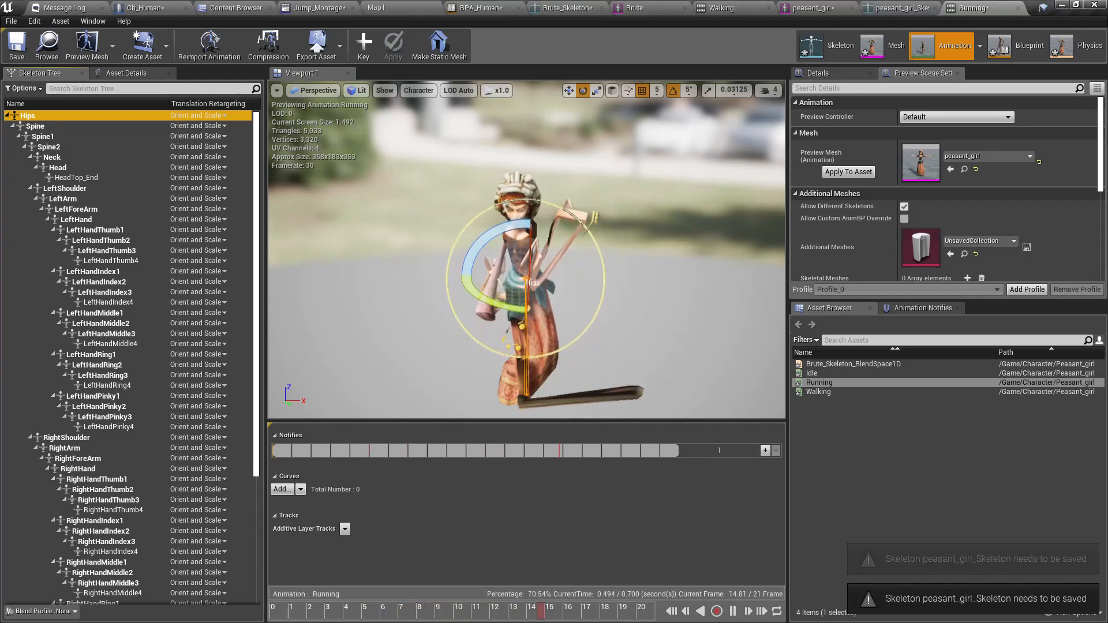
# Step: Set translation retargeting to Skeleton for the bones below Hips and to Animation Scaled for the Hips bone
pyautogui.click(181, 269)
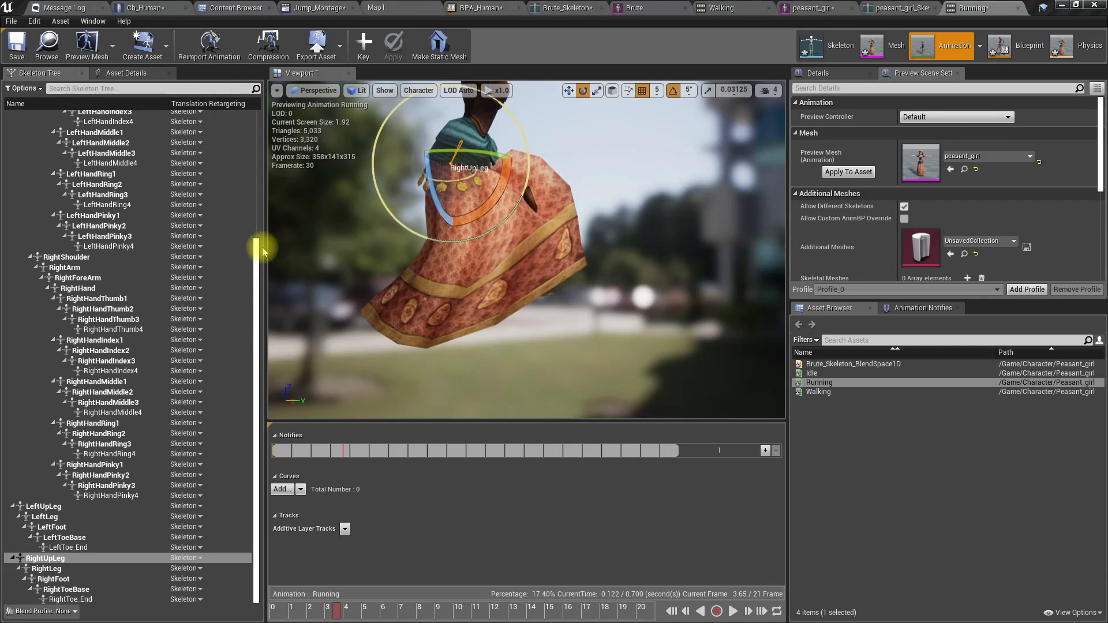
pyautogui.scroll(6, 223, 301)
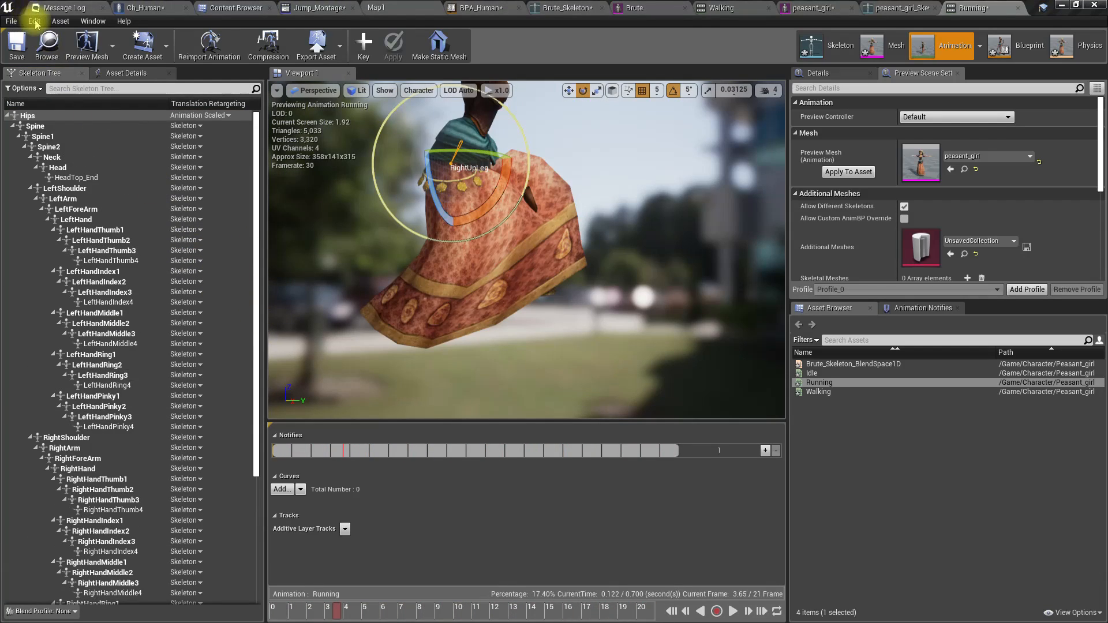
# Step: Force delete the Running, Walking, Idle, Brute_Skeleton_BlendSpace1D and BPA_Brute assets from the Peasant_girl folder
pyautogui.click(42, 51)
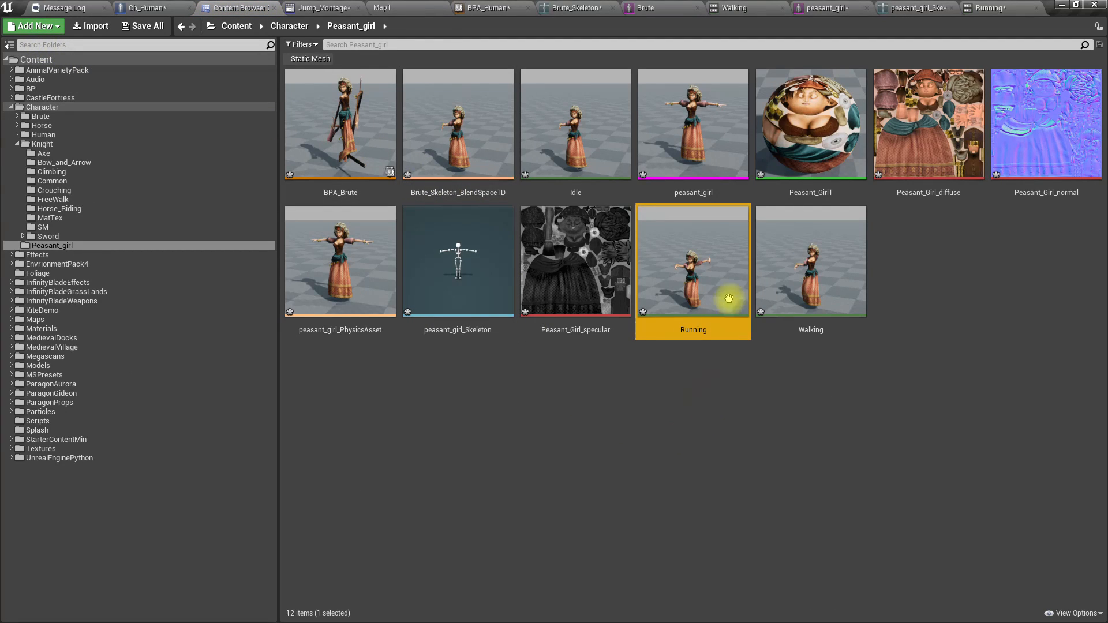
pyautogui.keyDown('ctrl'); pyautogui.click(808, 266); pyautogui.keyUp('ctrl')
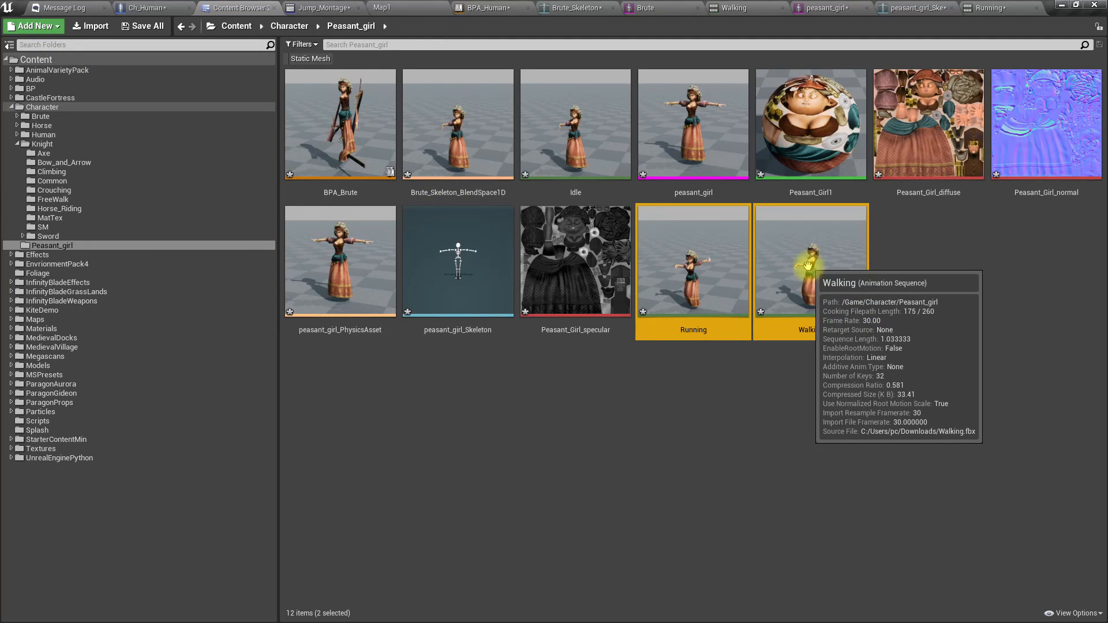
pyautogui.keyDown('ctrl'); pyautogui.click(578, 114); pyautogui.keyUp('ctrl')
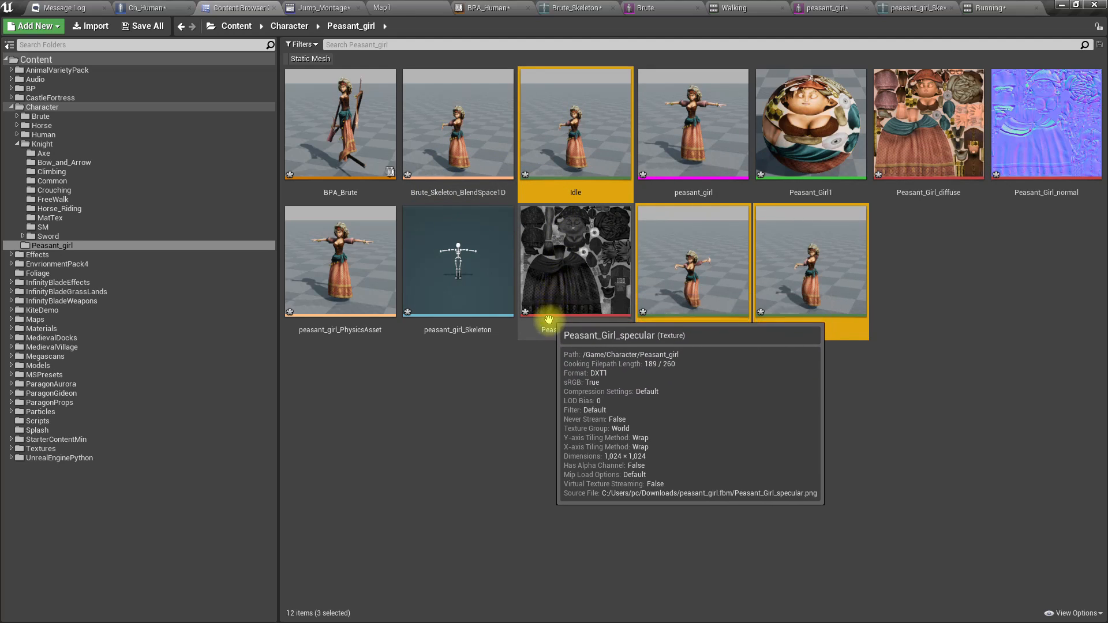
pyautogui.keyDown('ctrl'); pyautogui.click(418, 125); pyautogui.keyUp('ctrl')
pyautogui.keyDown('ctrl'); pyautogui.click(346, 149); pyautogui.keyUp('ctrl')
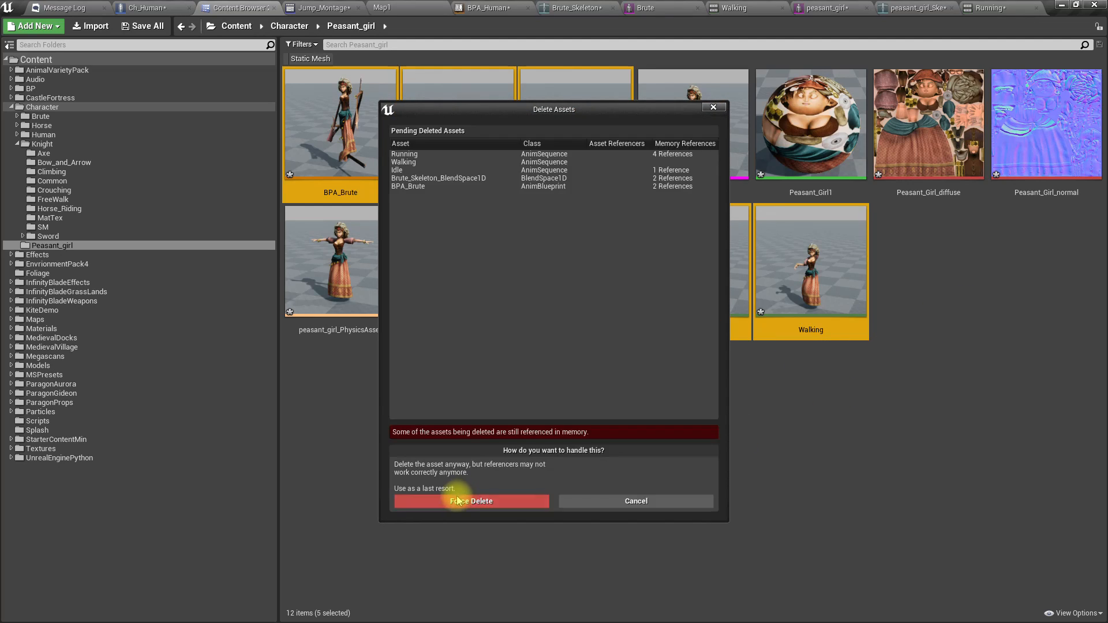
pyautogui.click(455, 499)
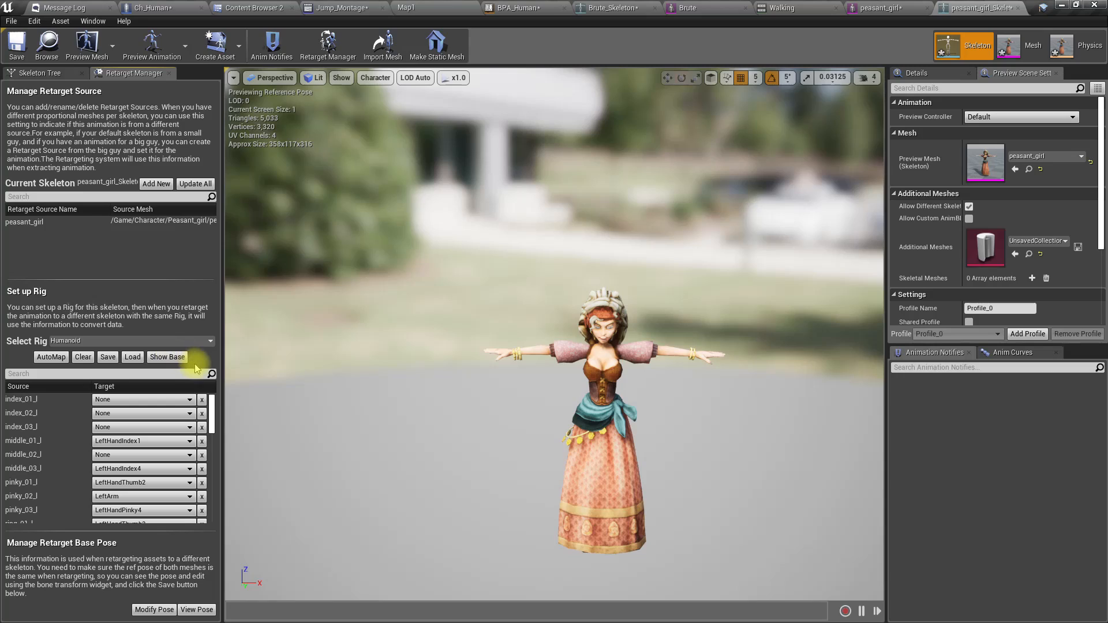
# Step: In the base bone mapping of peasant_girl's Humanoid rig, clear the Root target and map Pelvis to Hips
pyautogui.click(176, 357)
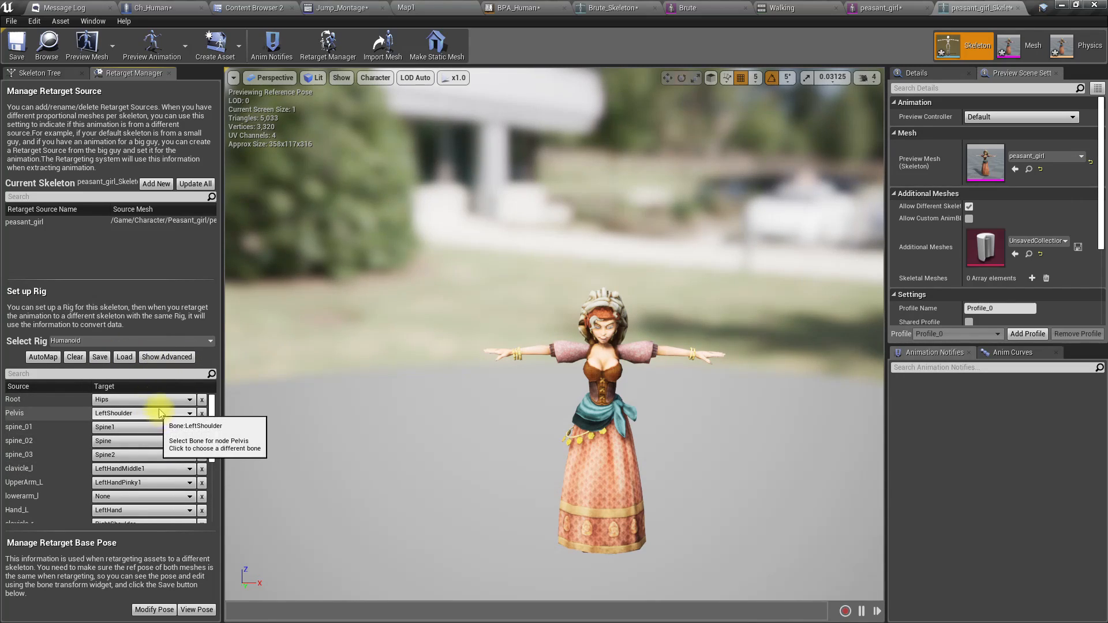
pyautogui.click(190, 414)
pyautogui.click(29, 414)
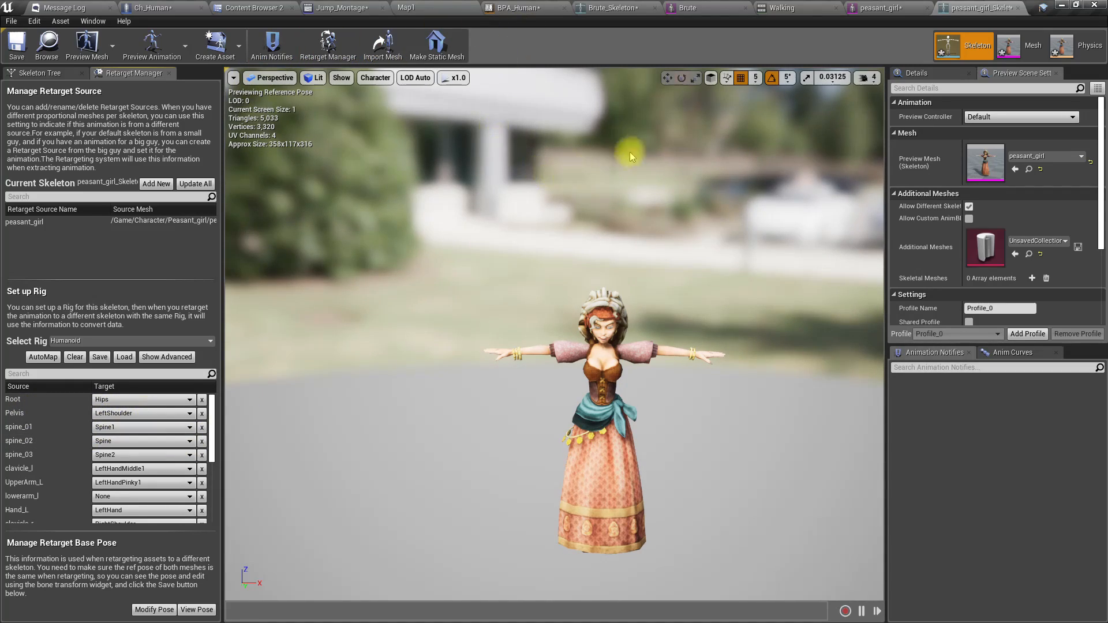
pyautogui.click(272, 8)
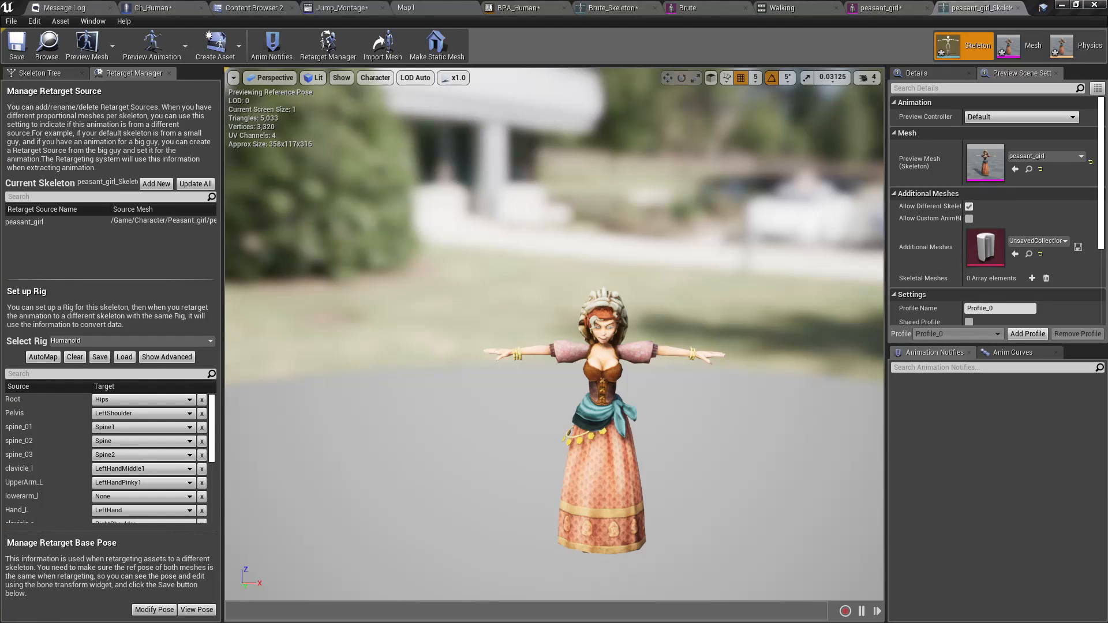
pyautogui.click(202, 400)
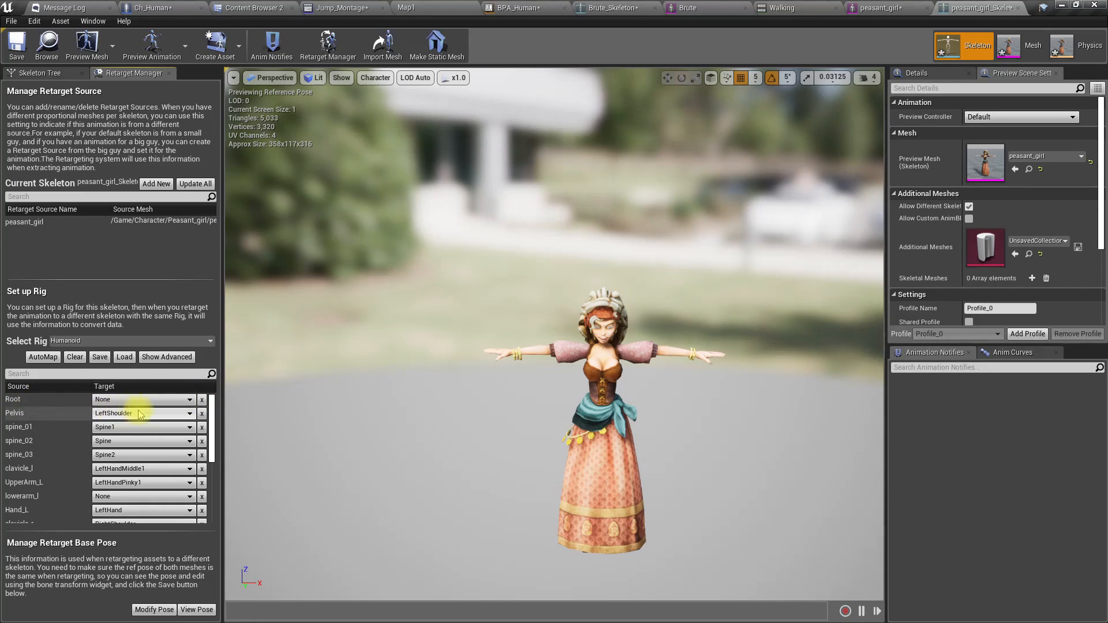
pyautogui.click(184, 415)
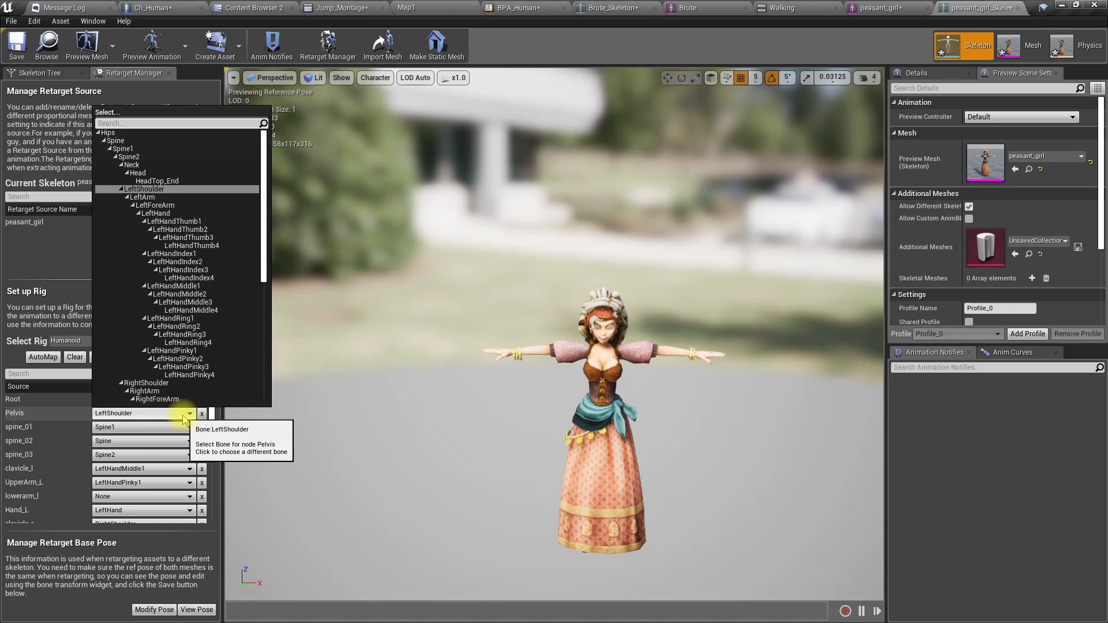
pyautogui.click(123, 133)
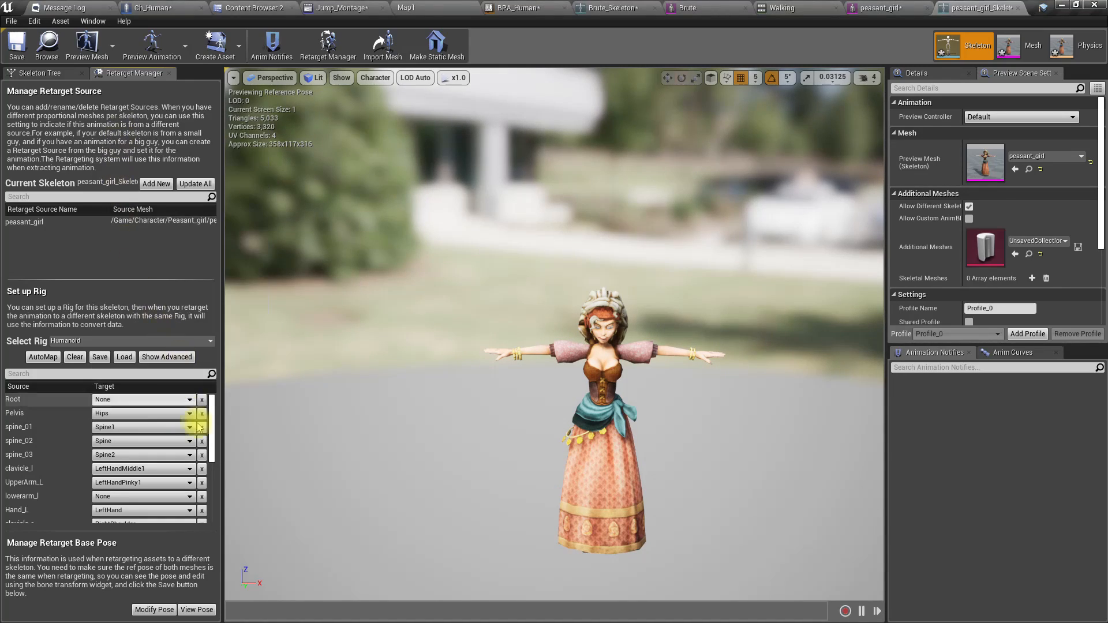
# Step: Map spine_01 to Spine and spine_02 to Spine1 in the Humanoid rig setup
pyautogui.click(154, 430)
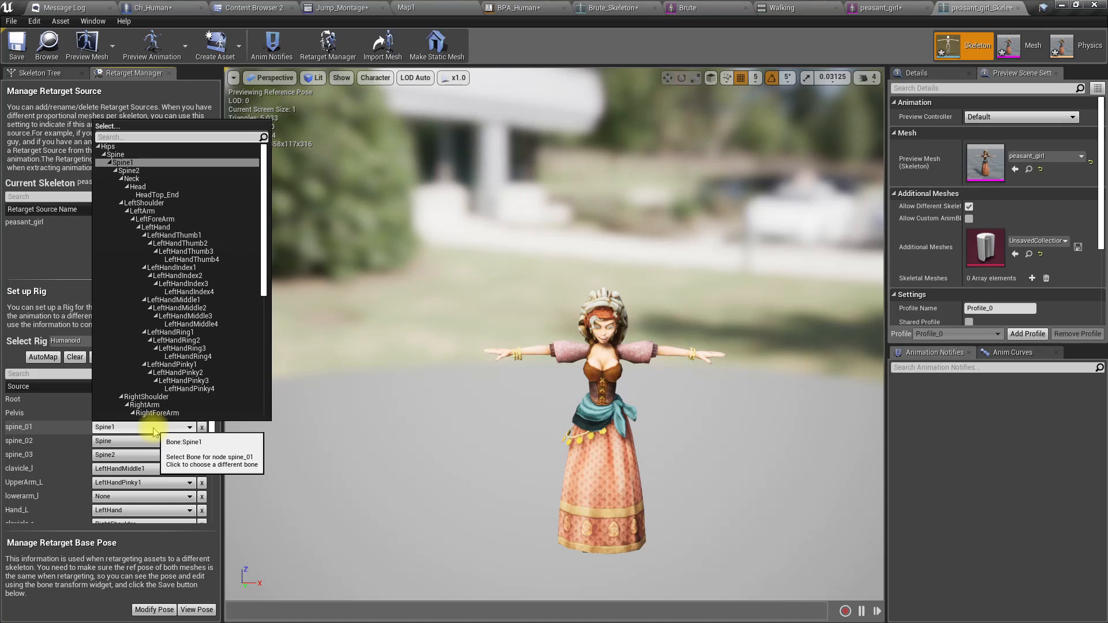
pyautogui.click(155, 432)
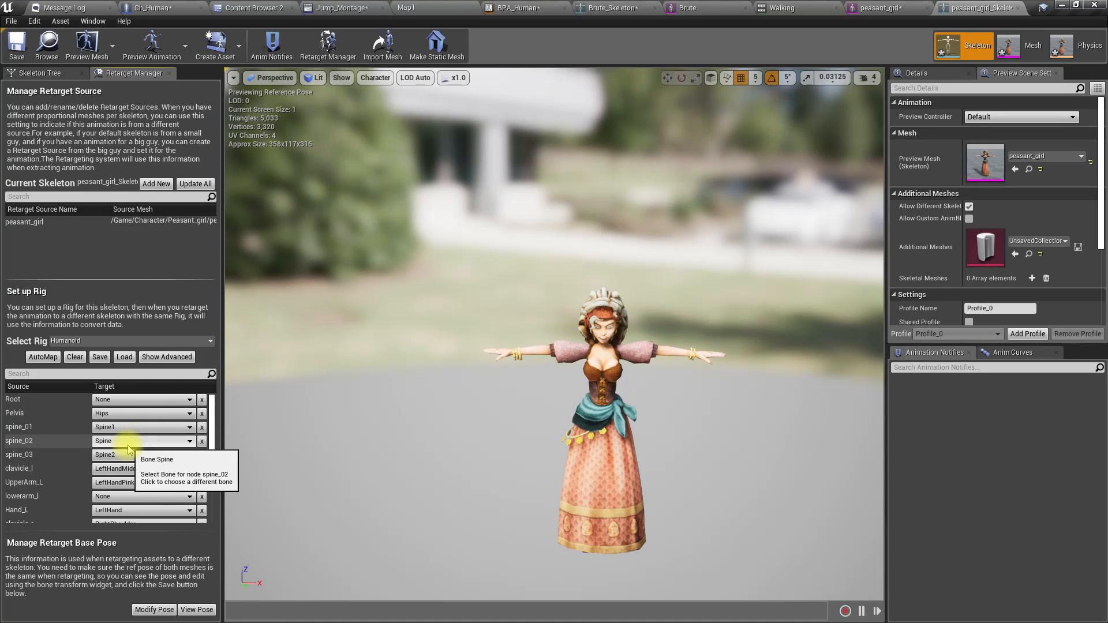
pyautogui.click(128, 442)
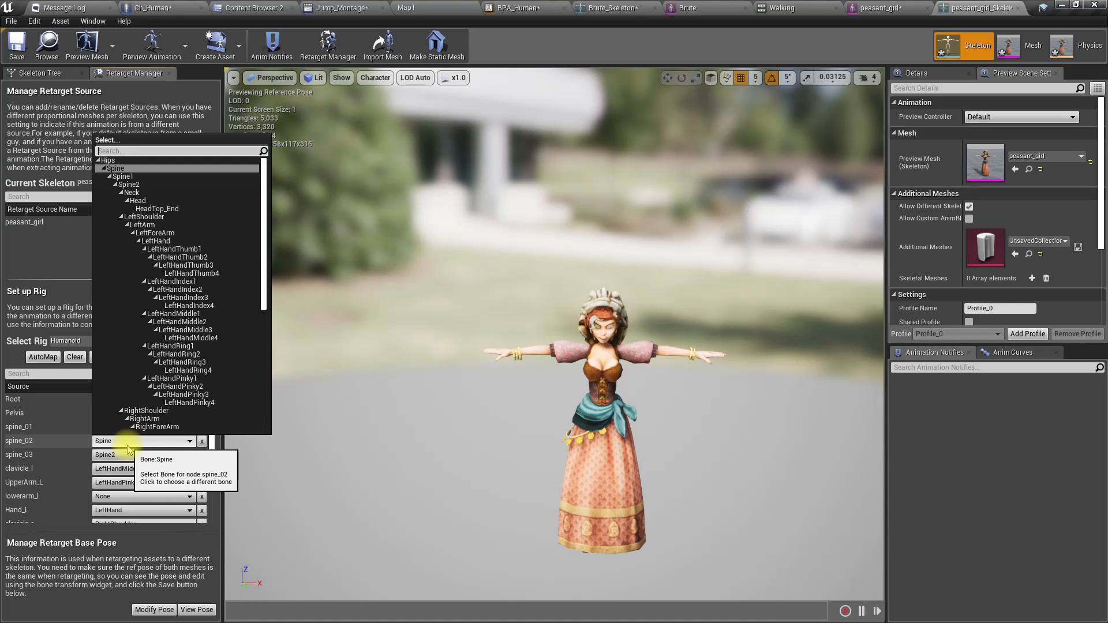
pyautogui.click(126, 444)
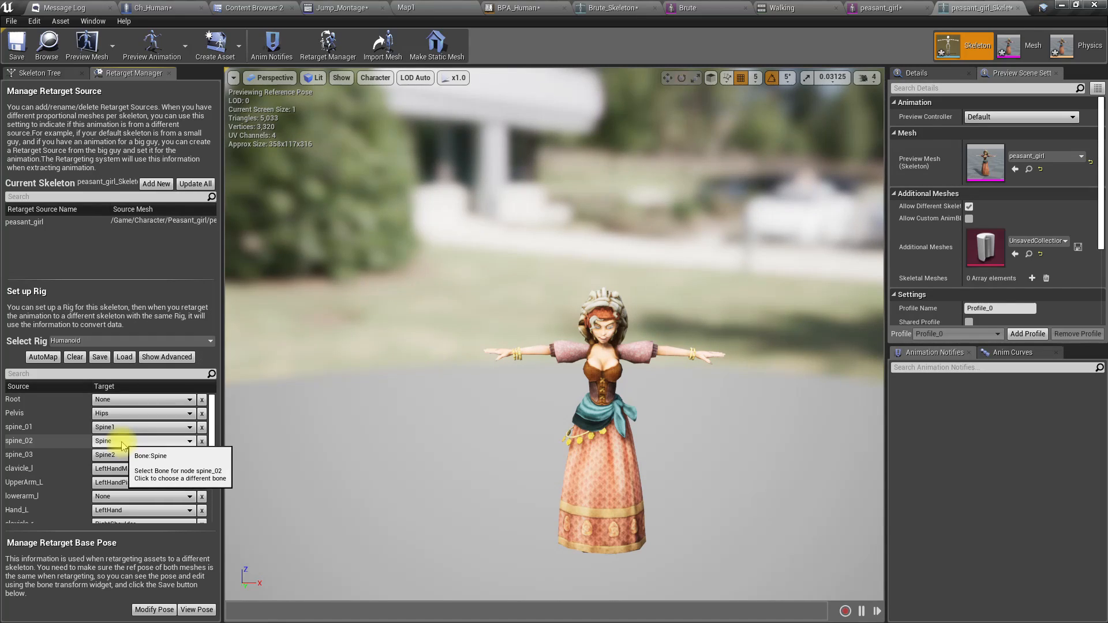
pyautogui.click(114, 428)
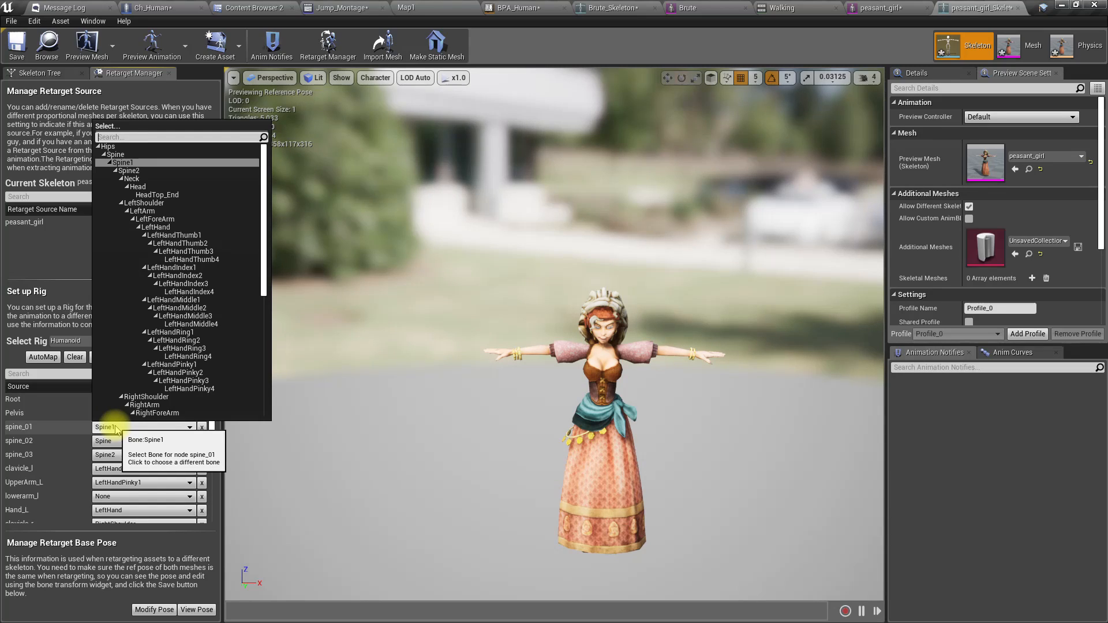
pyautogui.click(122, 155)
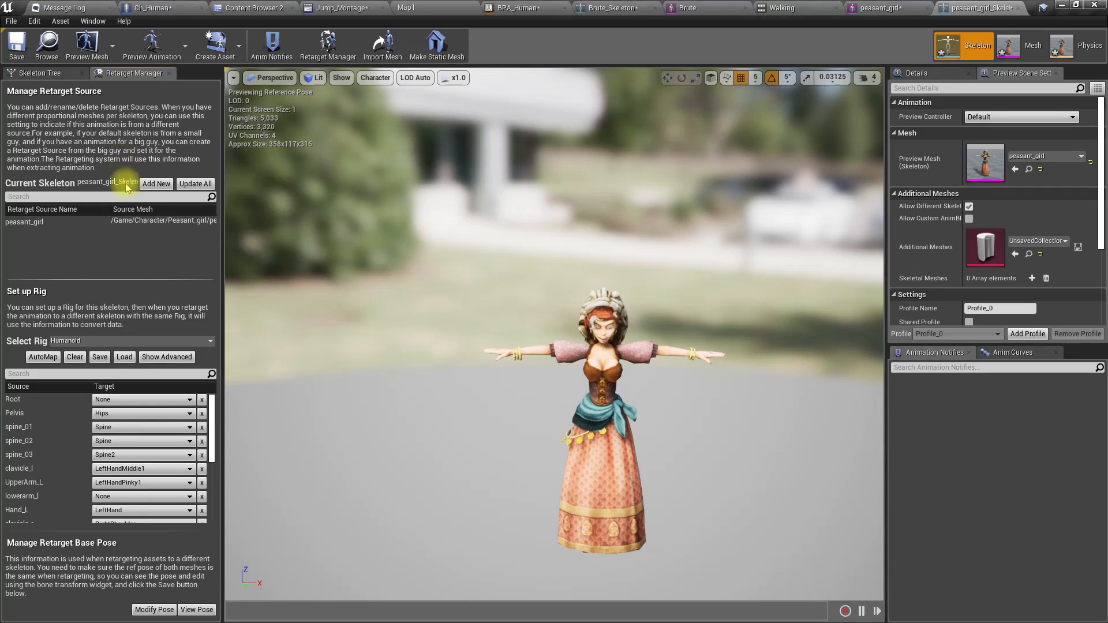
pyautogui.click(127, 443)
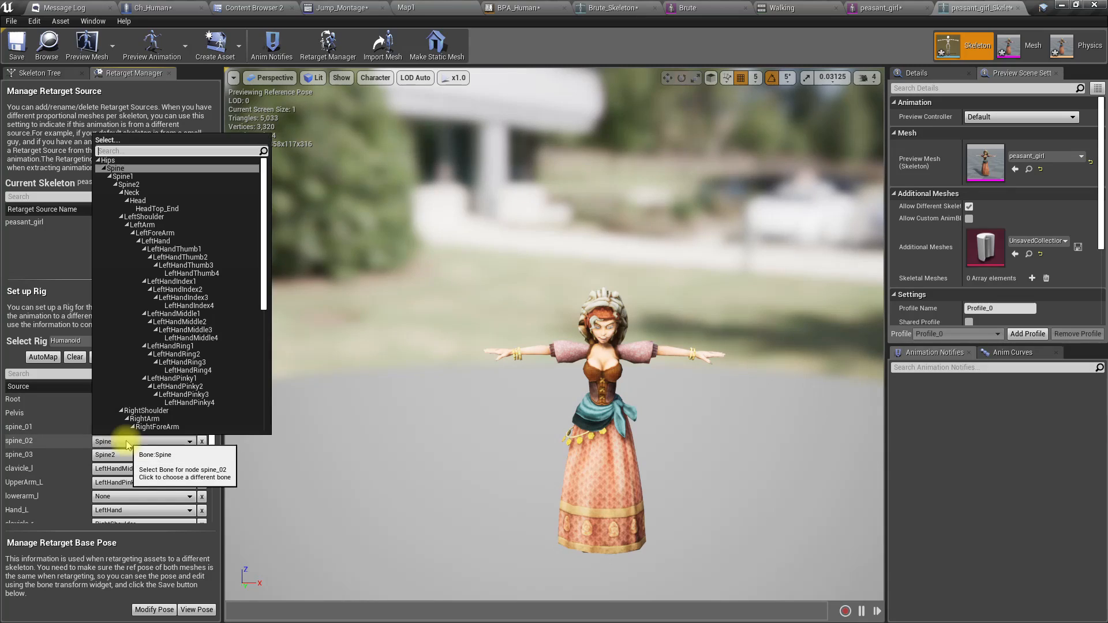
pyautogui.click(144, 178)
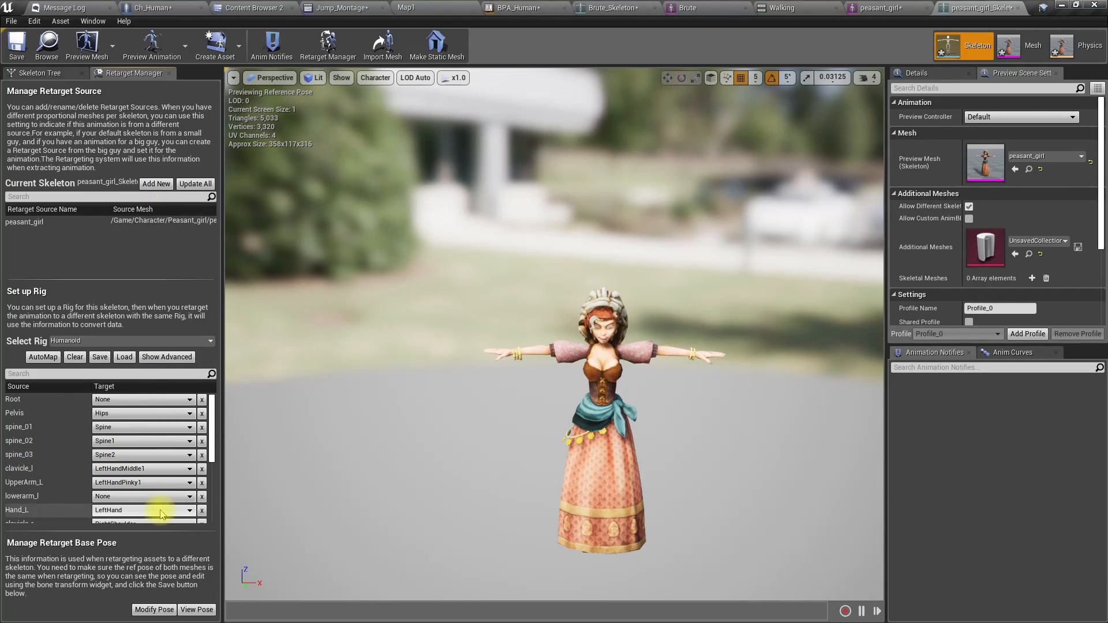
# Step: Map clavicle_l to LeftShoulder and UpperArm_L to LeftArm in the Humanoid rig setup
pyautogui.click(118, 471)
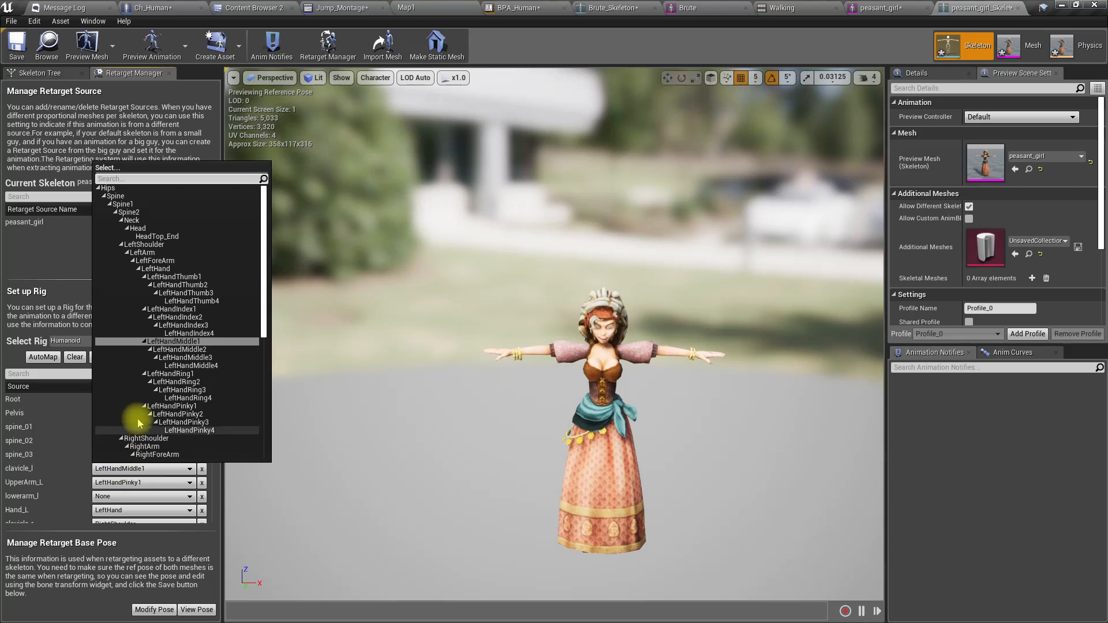
pyautogui.click(159, 246)
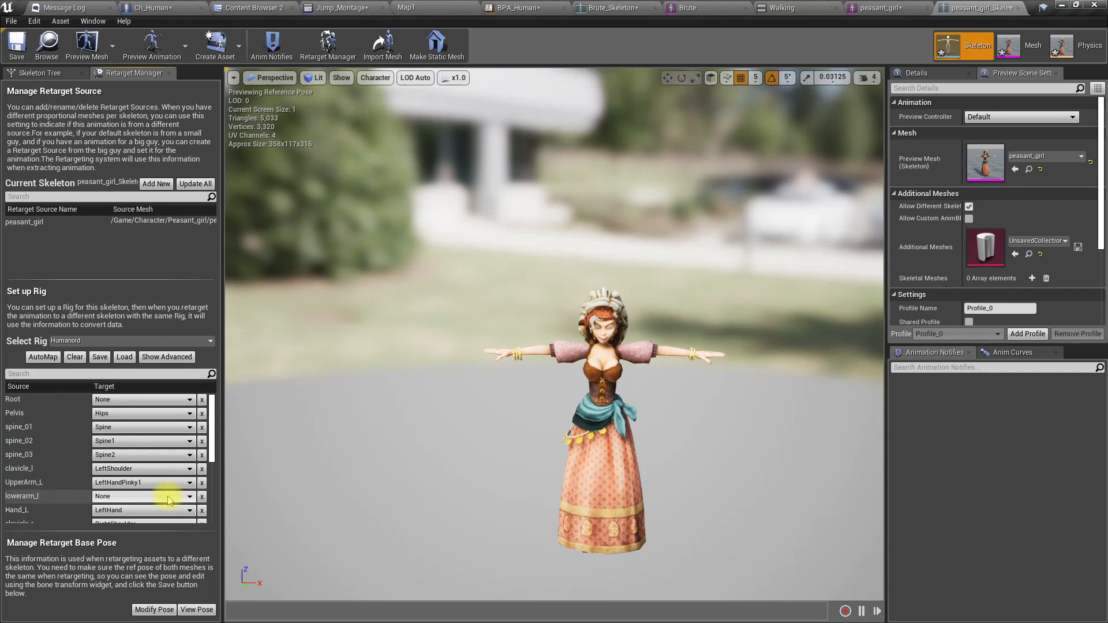
pyautogui.scroll(-1, 145, 487)
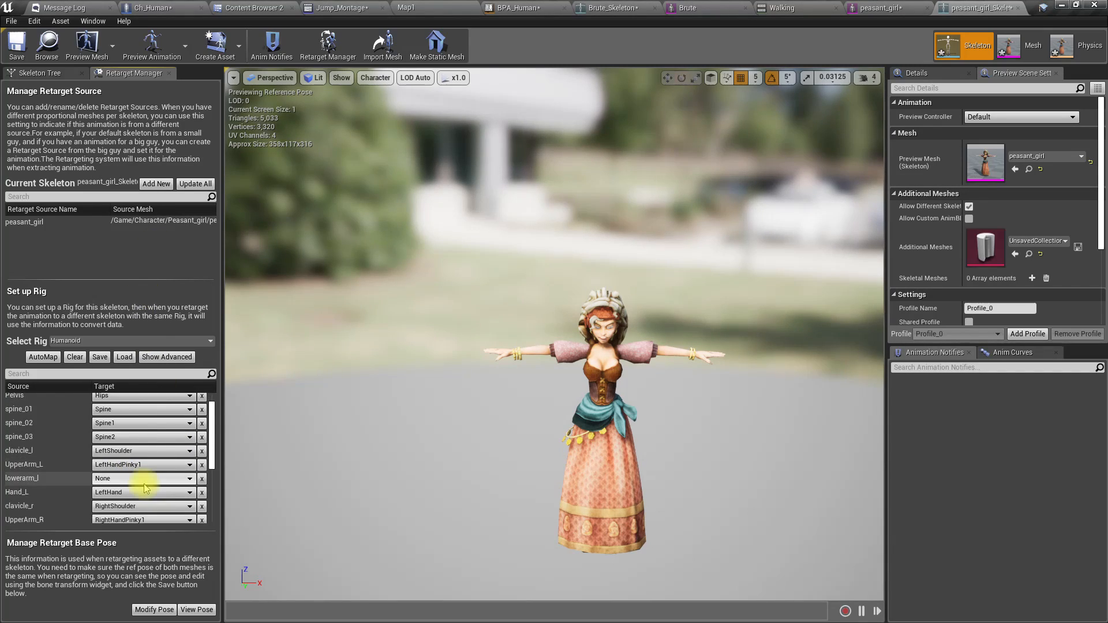
pyautogui.scroll(1, 144, 482)
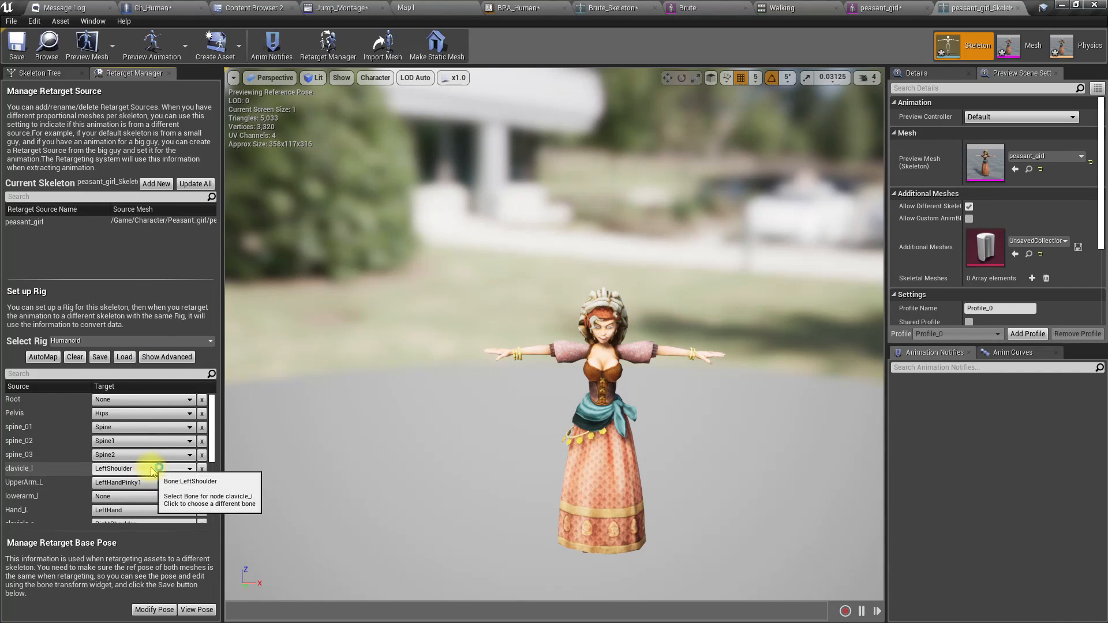
pyautogui.click(113, 485)
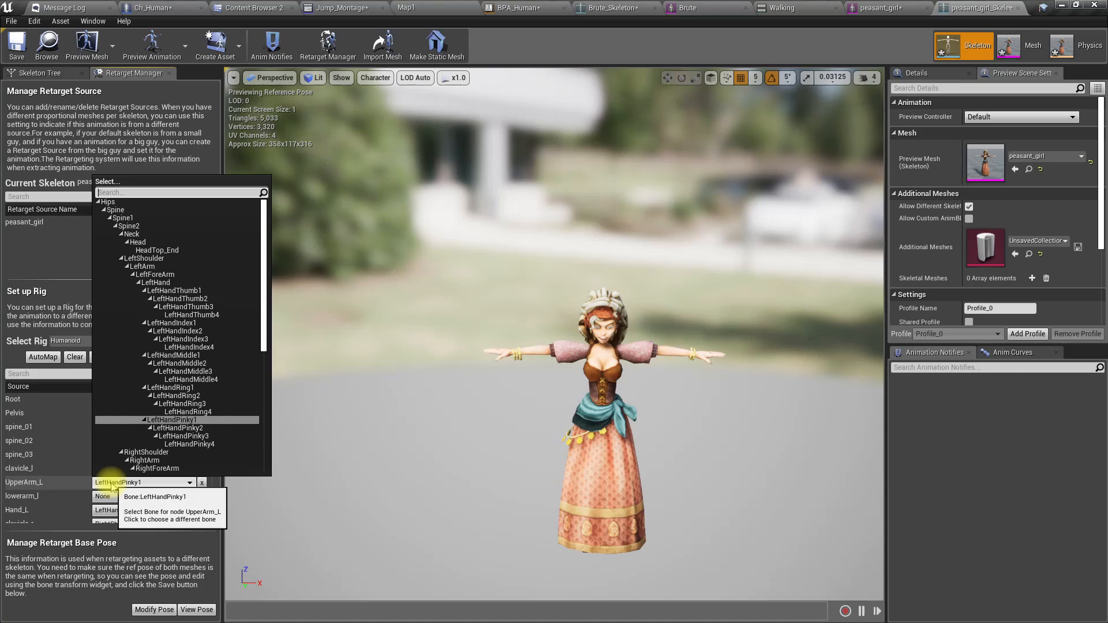
pyautogui.click(142, 266)
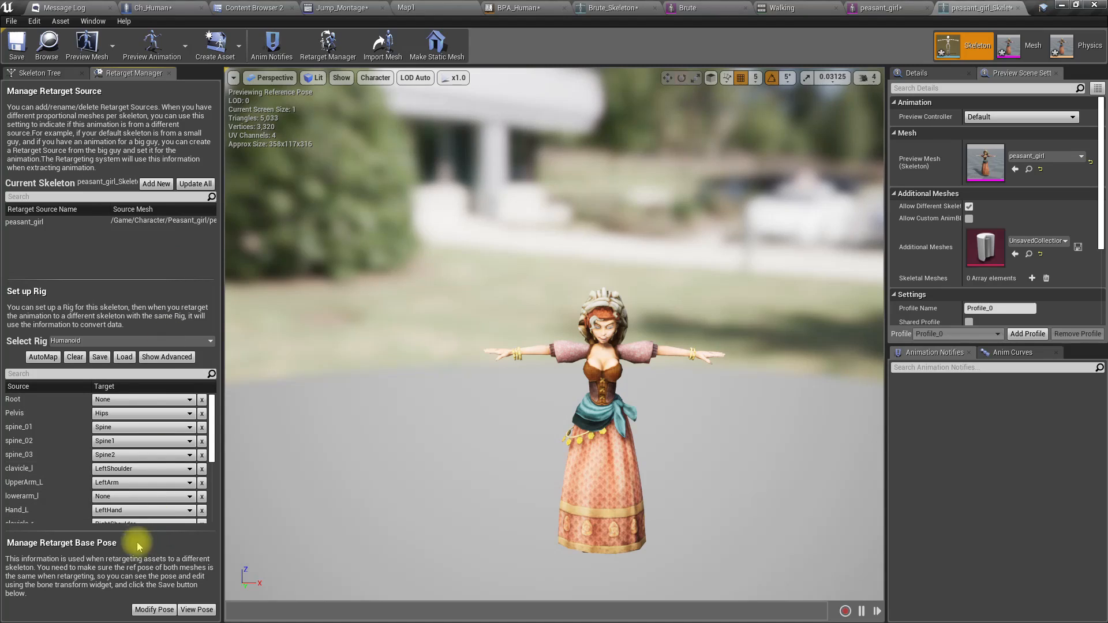
# Step: Open the target bone choice for lowerarm_l in the Humanoid rig setup
pyautogui.click(126, 497)
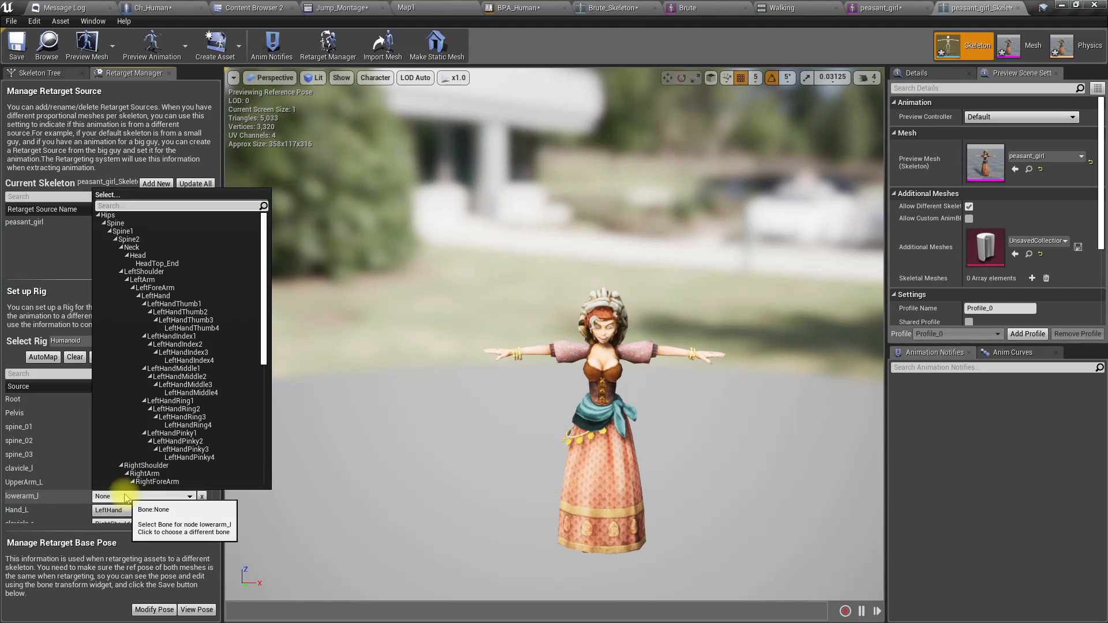
# Step: Map the rig's remaining arm nodes: lowerarm_l to LeftForeArm, UpperArm_R to RightArm and lowerarm_r to RightForeArm
pyautogui.click(155, 288)
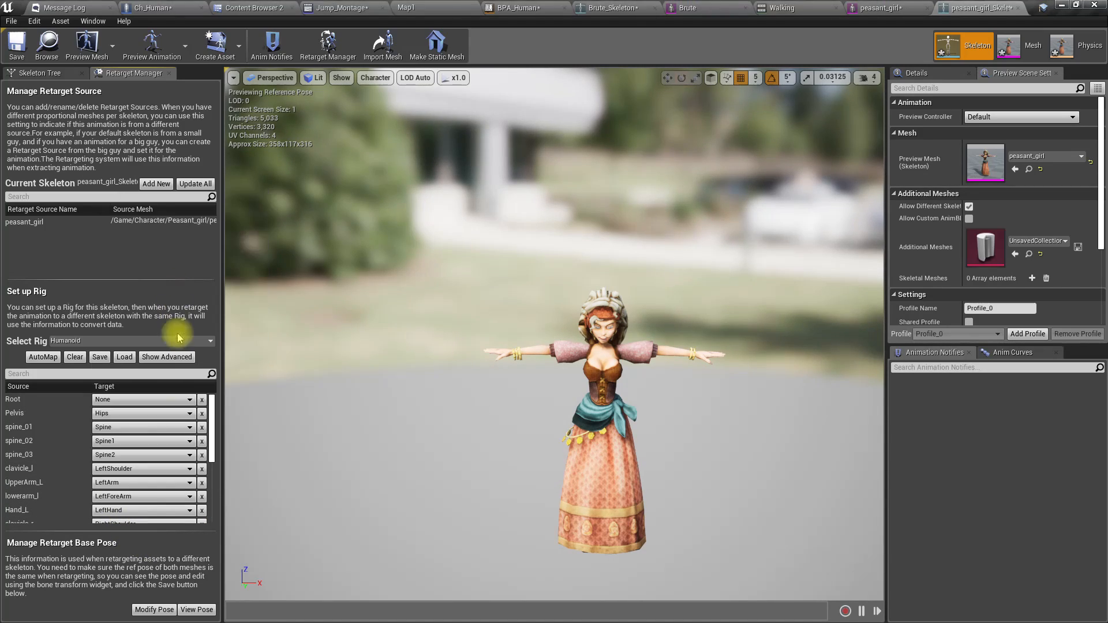
pyautogui.scroll(-1, 123, 507)
pyautogui.scroll(-2, 131, 506)
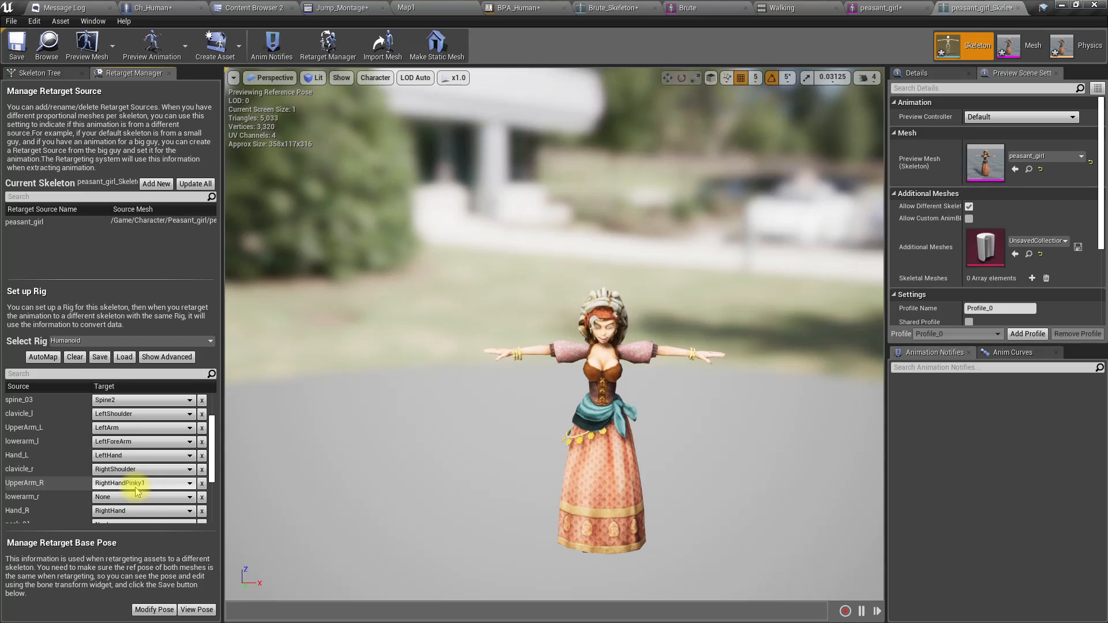
pyautogui.click(137, 485)
pyautogui.scroll(2, 215, 353)
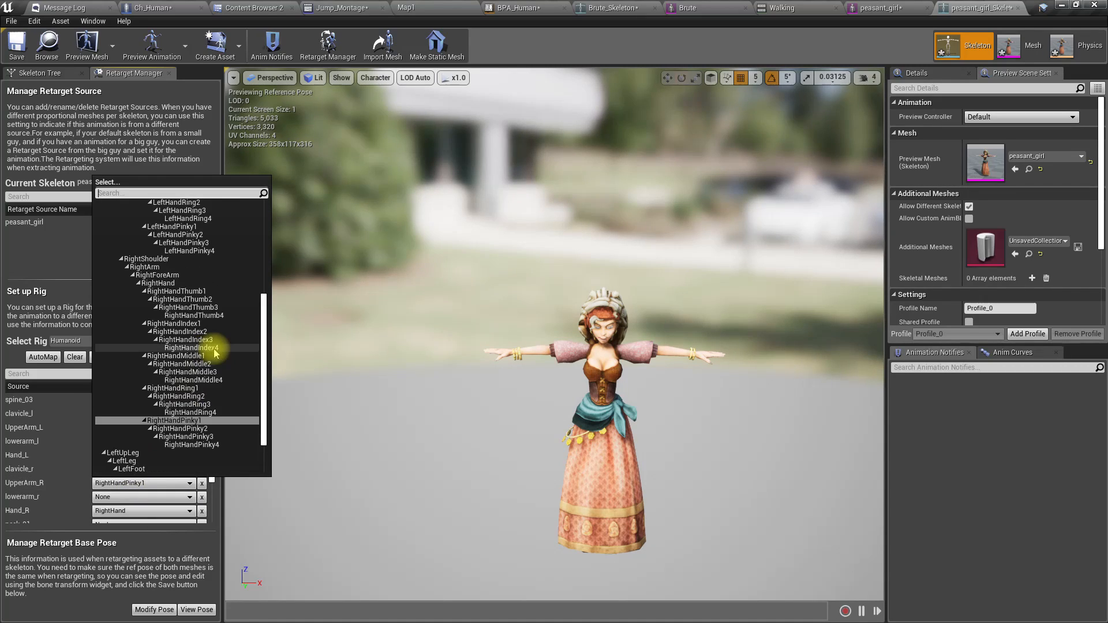
pyautogui.click(151, 269)
pyautogui.click(134, 498)
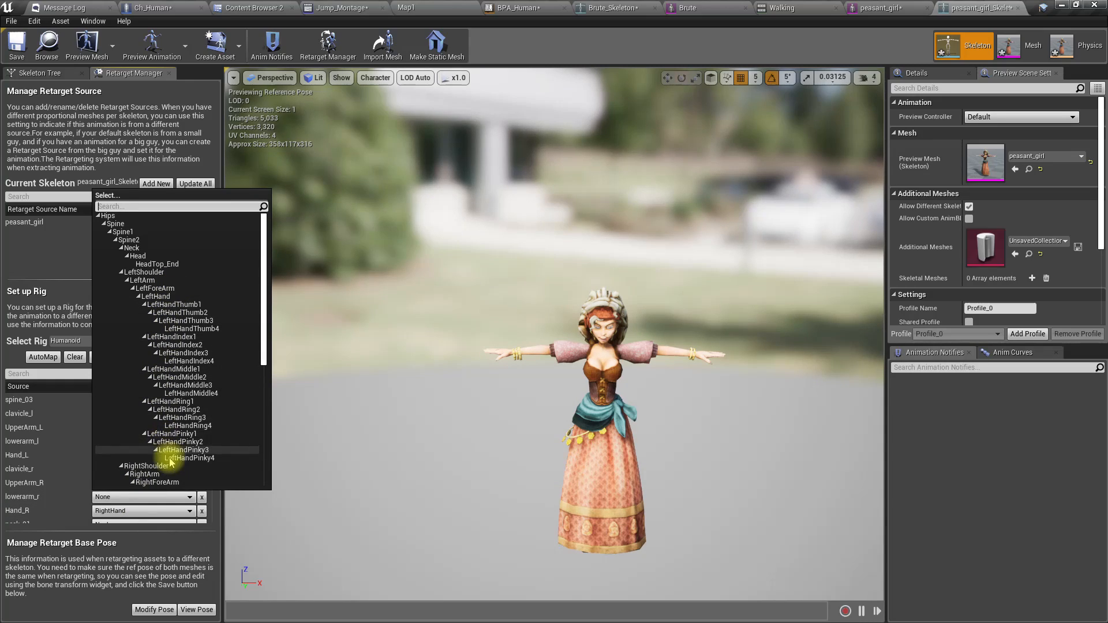
pyautogui.click(157, 482)
# Step: Map the Thigh_L rig node to the LeftUpLeg bone
pyautogui.scroll(-2, 153, 483)
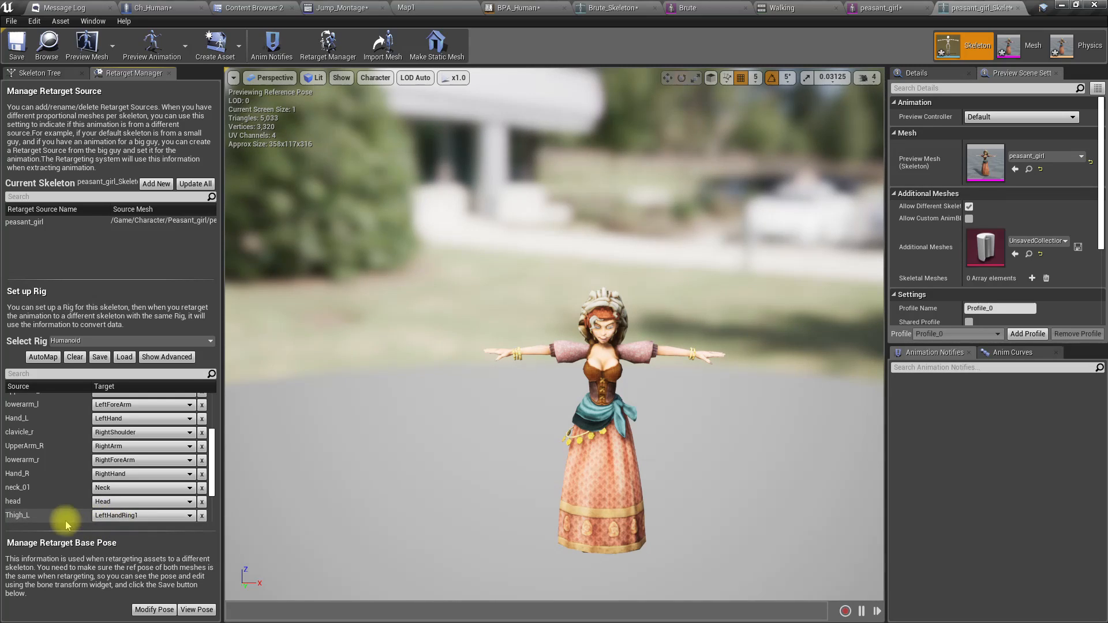
pyautogui.scroll(-3, 115, 520)
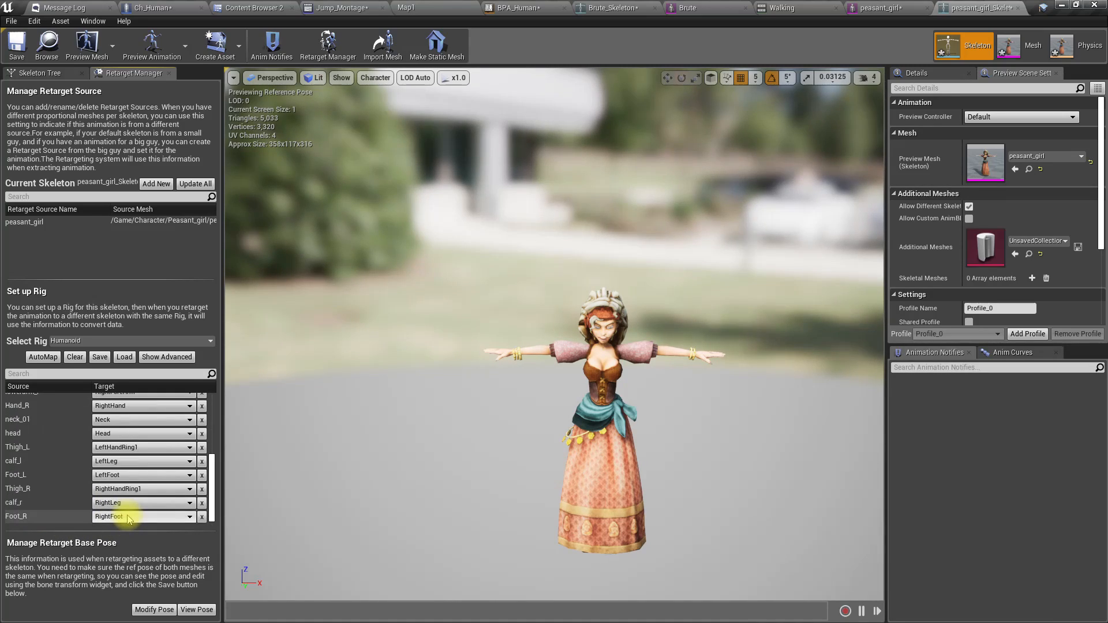
pyautogui.click(105, 448)
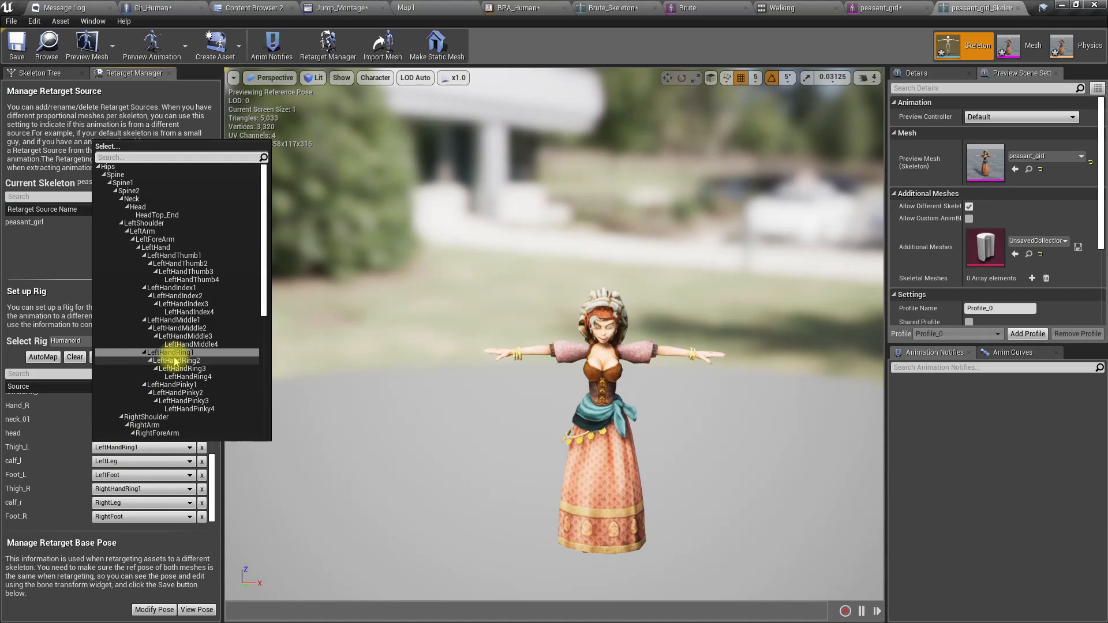
pyautogui.scroll(-4, 174, 361)
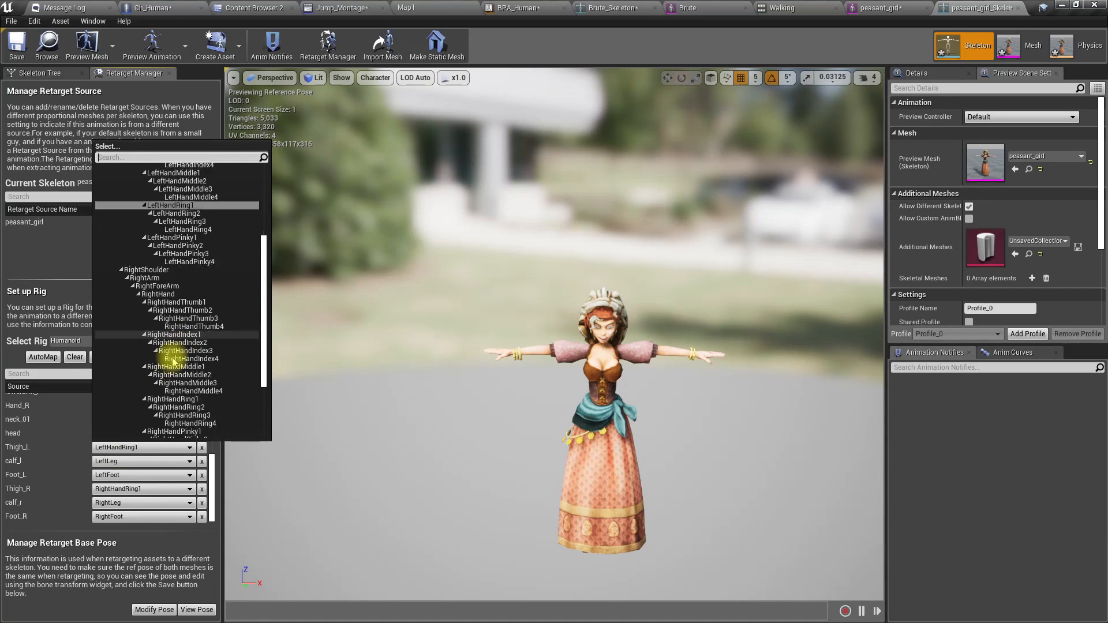
pyautogui.scroll(-2, 170, 367)
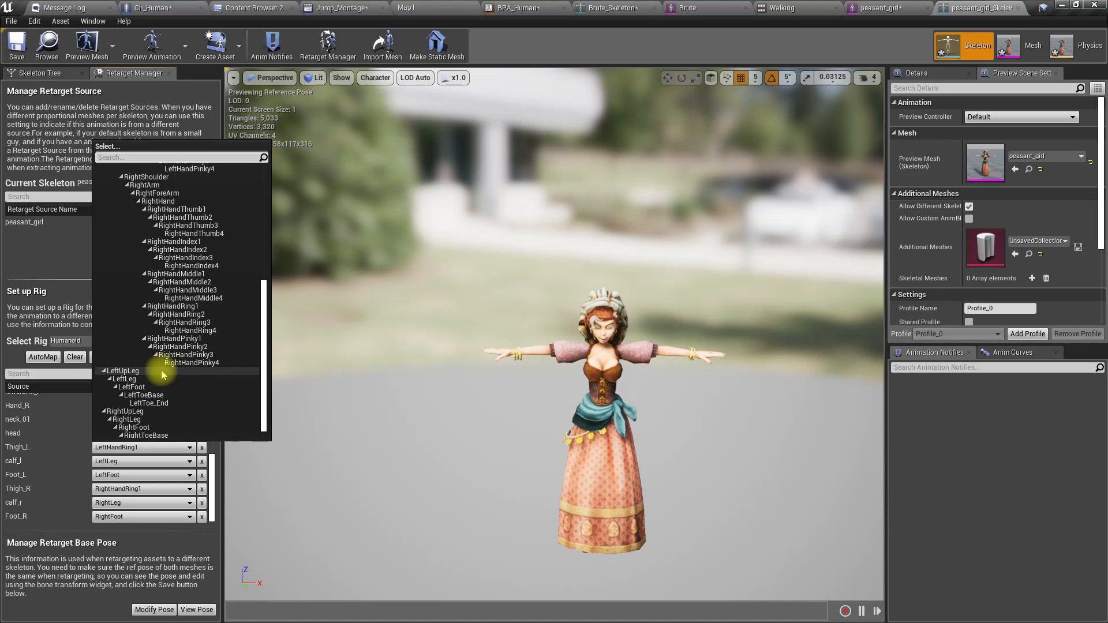
pyautogui.click(161, 371)
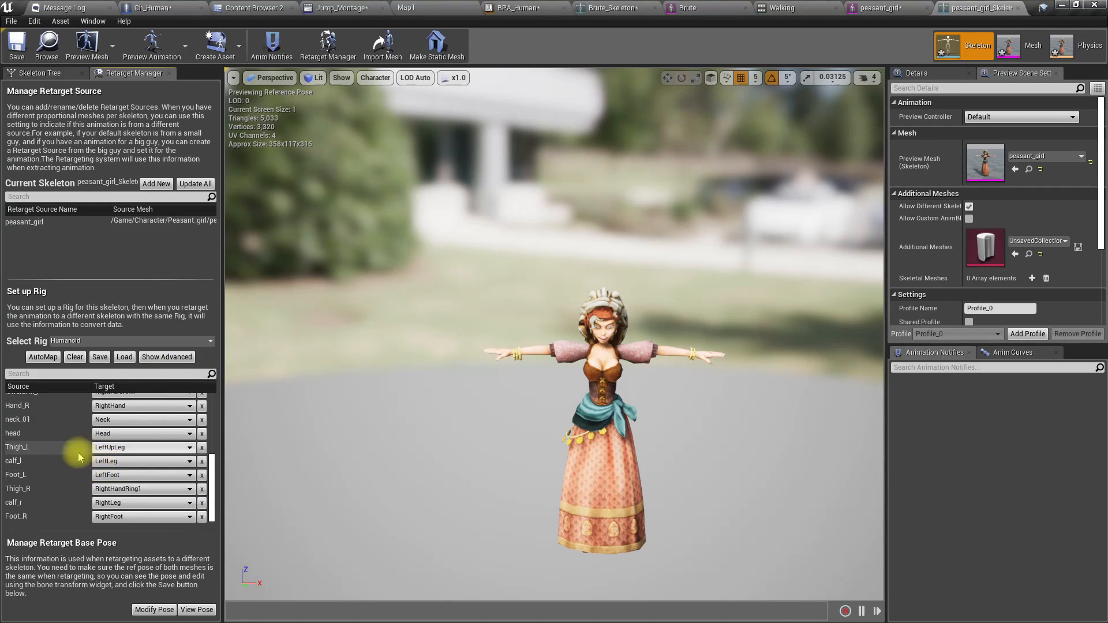
# Step: Check the calf_l mapping and assign the RightUpLeg bone to the Thigh_R rig node
pyautogui.click(108, 462)
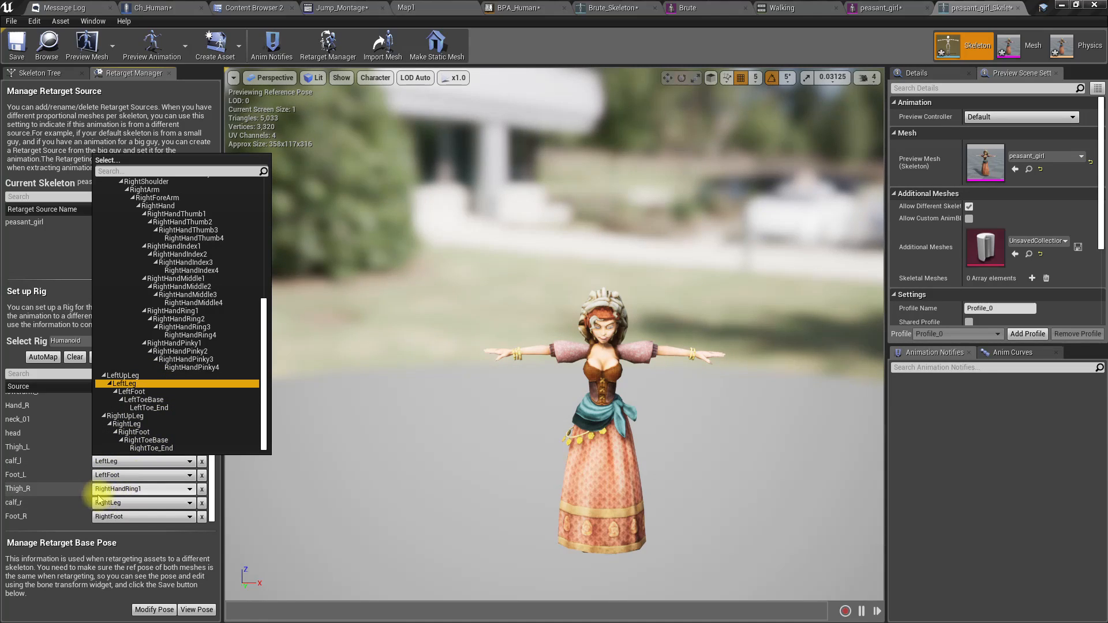
pyautogui.click(114, 489)
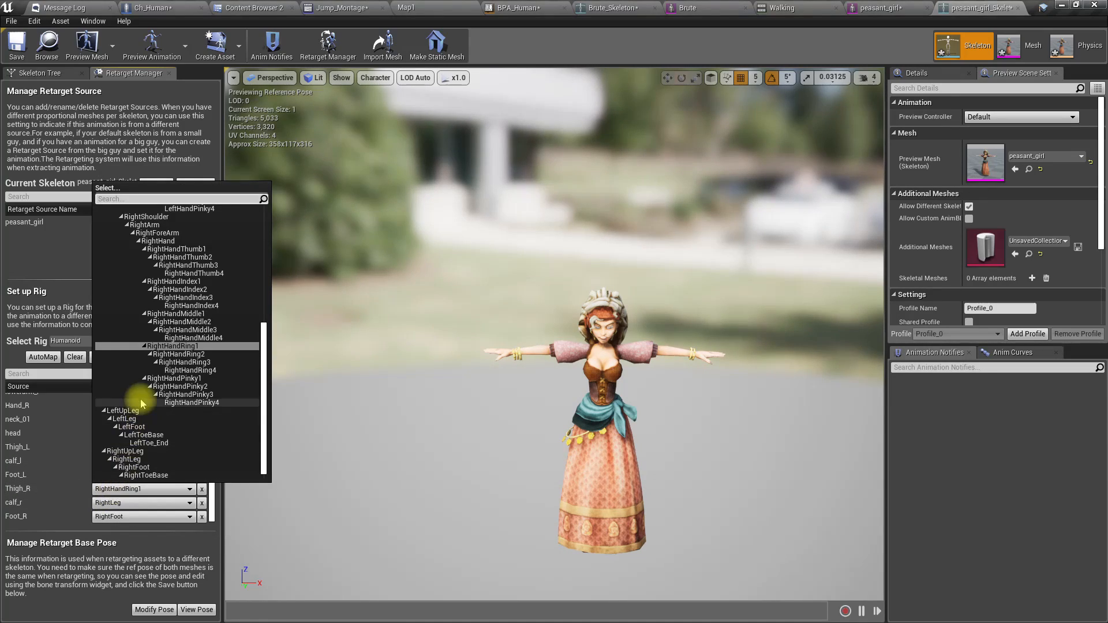
pyautogui.scroll(4, 144, 405)
pyautogui.scroll(-3, 141, 401)
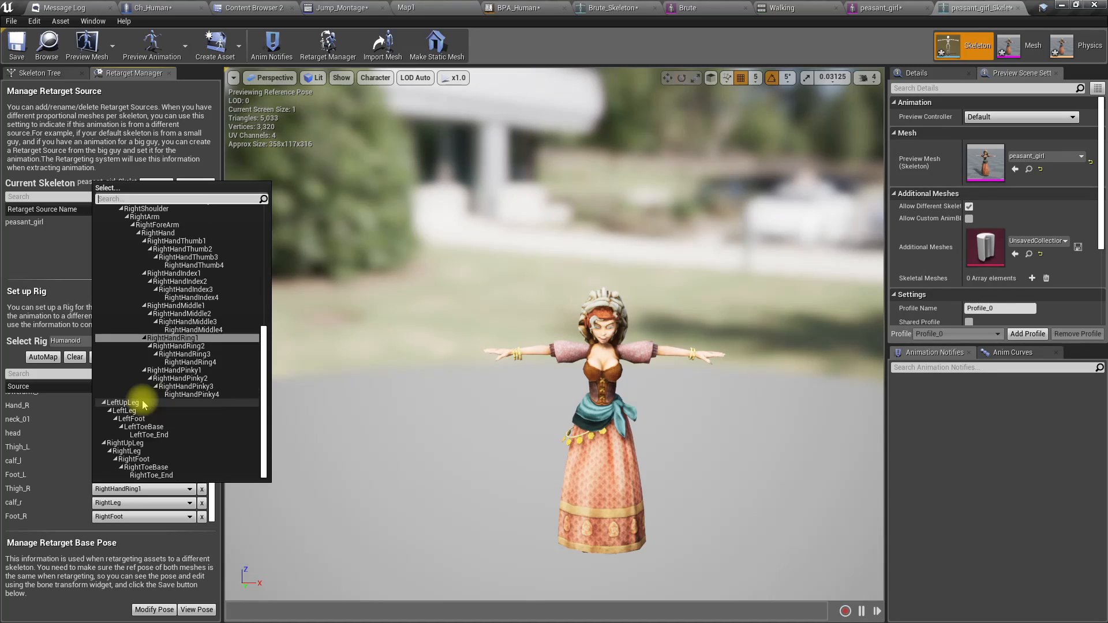
pyautogui.click(124, 456)
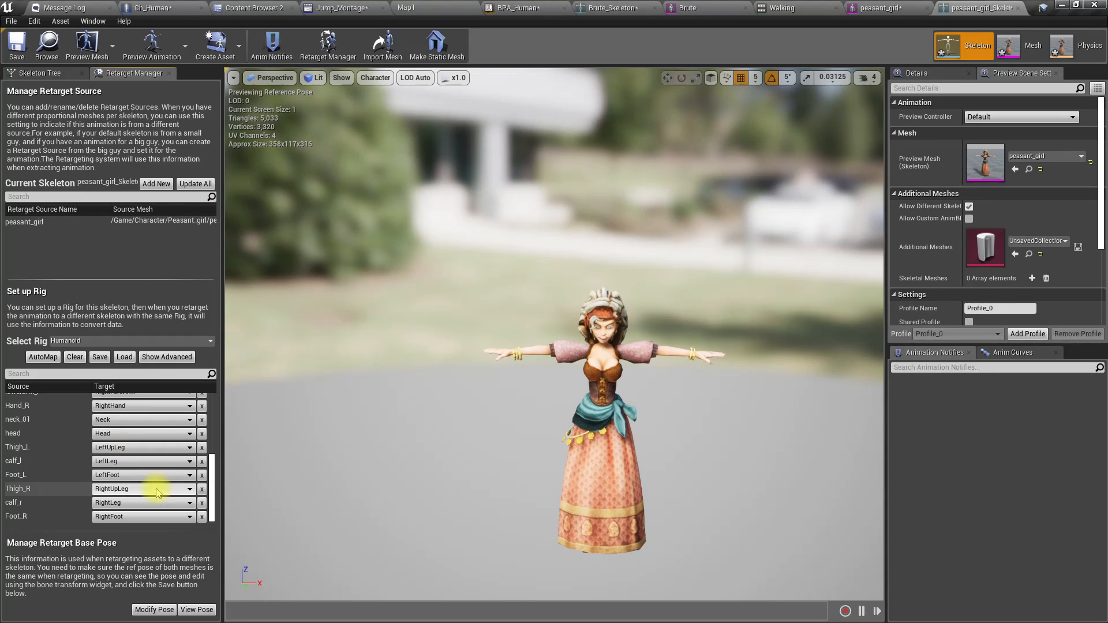
# Step: Review calf_r and the rest of the humanoid bone mapping, and save the peasant girl skeleton
pyautogui.click(128, 505)
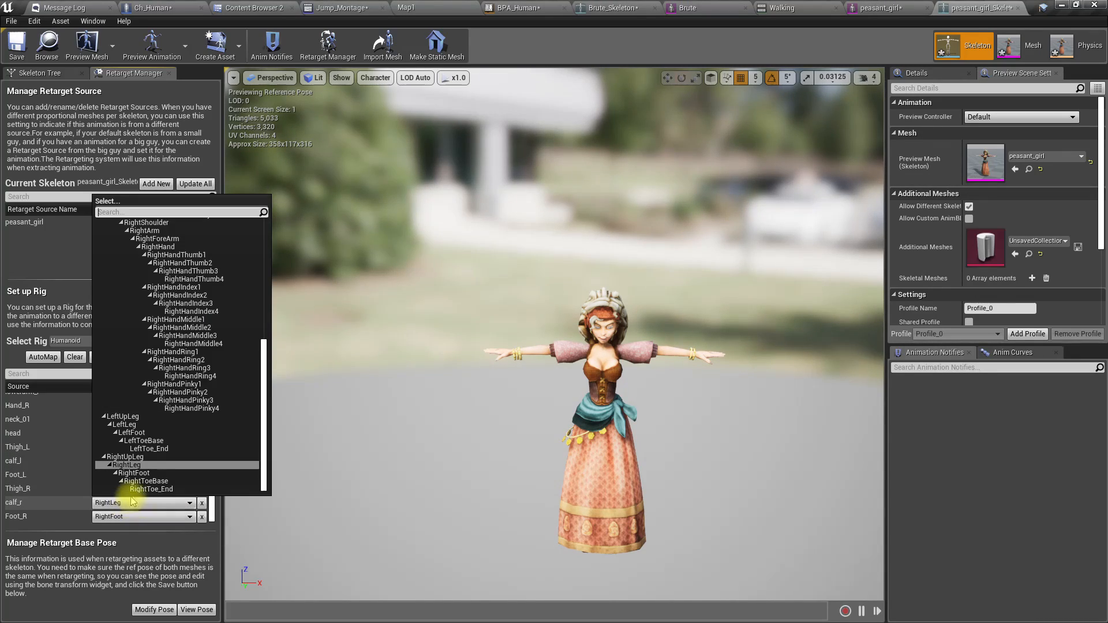
pyautogui.click(42, 512)
pyautogui.scroll(5, 90, 487)
pyautogui.scroll(-5, 105, 450)
pyautogui.scroll(5, 107, 436)
pyautogui.scroll(-2, 110, 440)
pyautogui.scroll(-3, 110, 442)
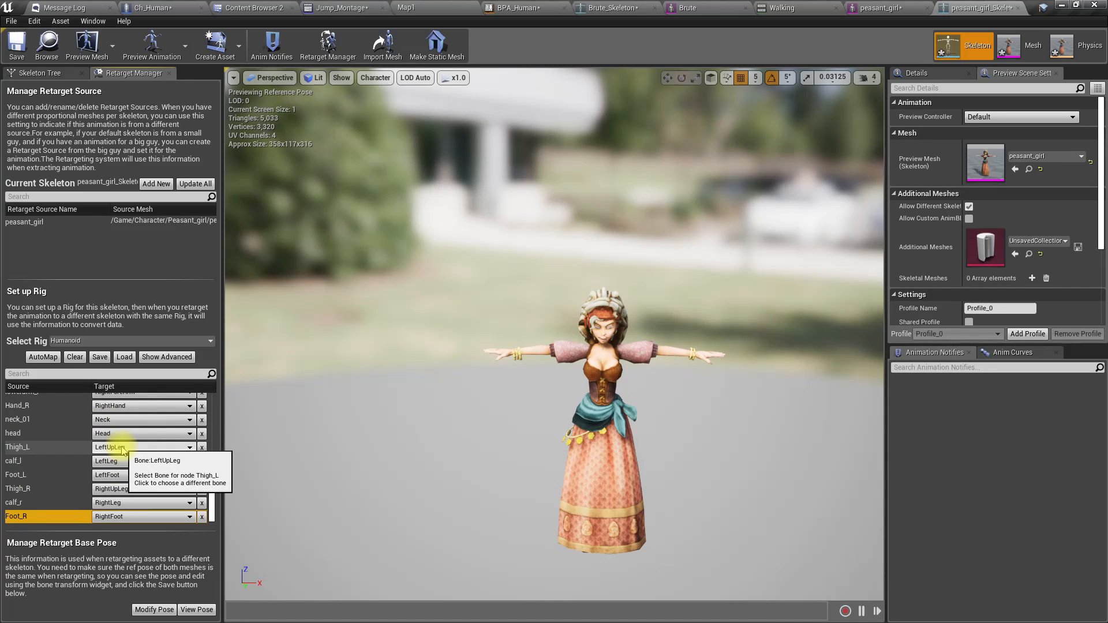
pyautogui.click(15, 47)
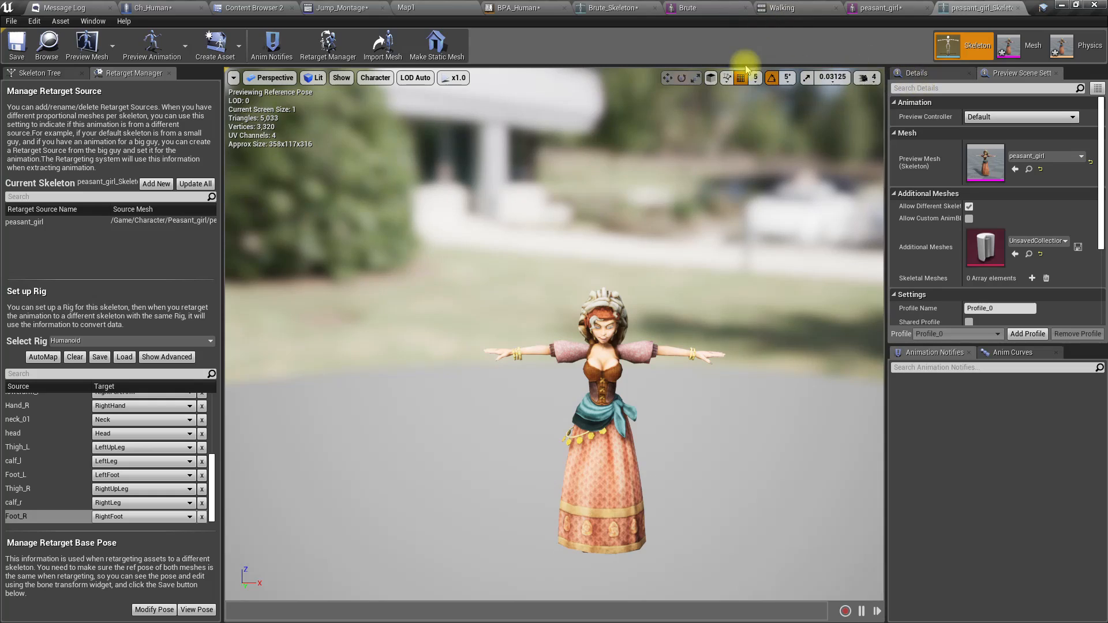
# Step: Inspect the Brute skeleton's bone mapping and its rig selection options
pyautogui.click(612, 7)
pyautogui.scroll(2, 185, 415)
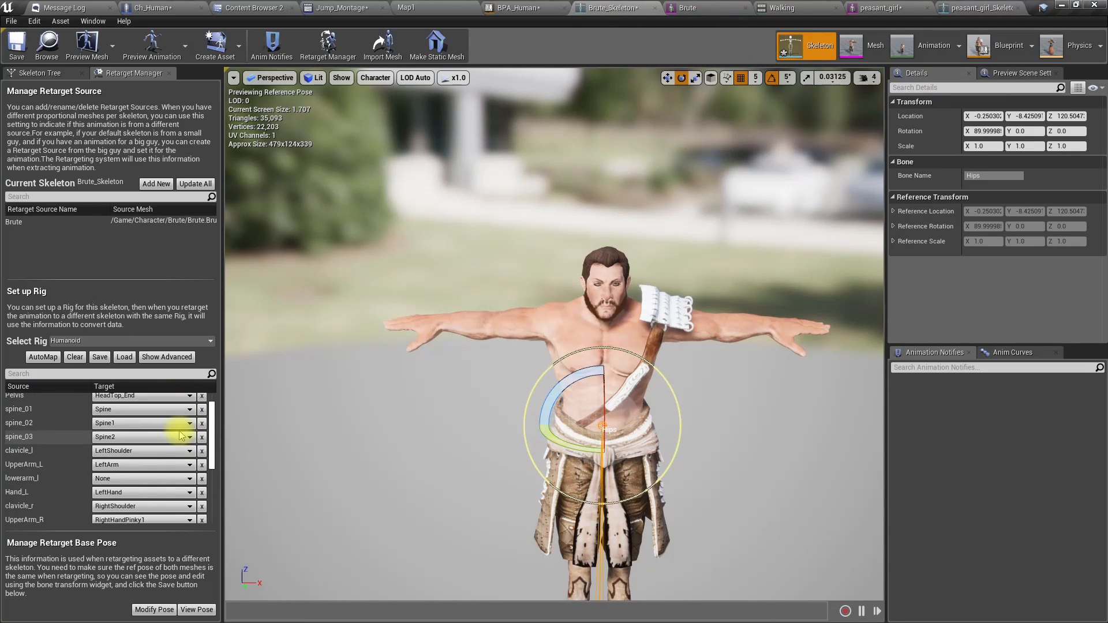
pyautogui.click(87, 342)
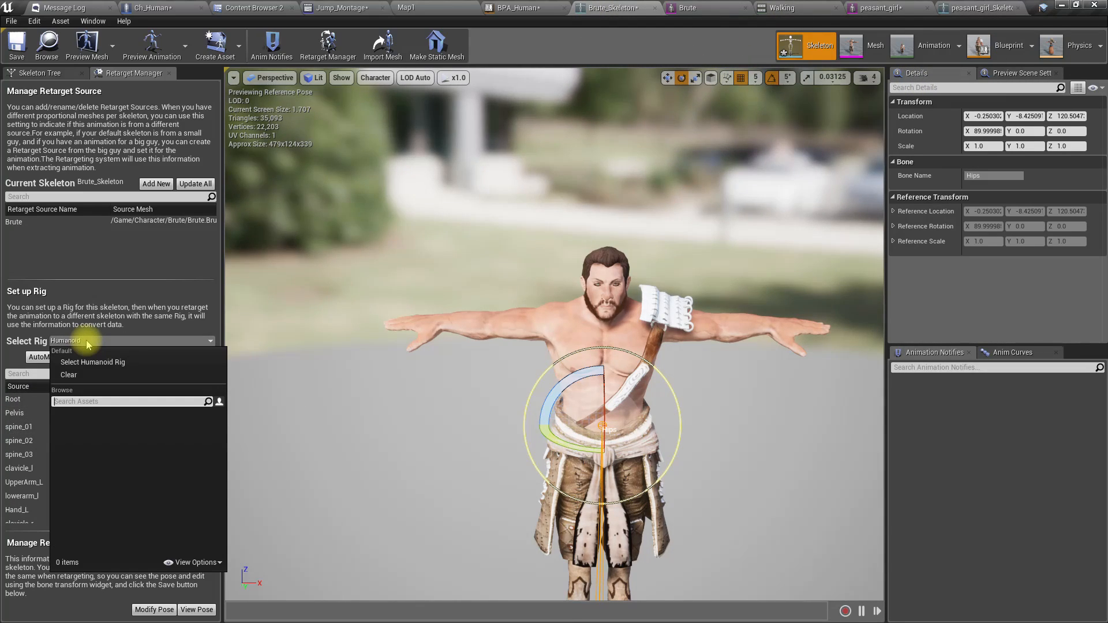
pyautogui.click(86, 341)
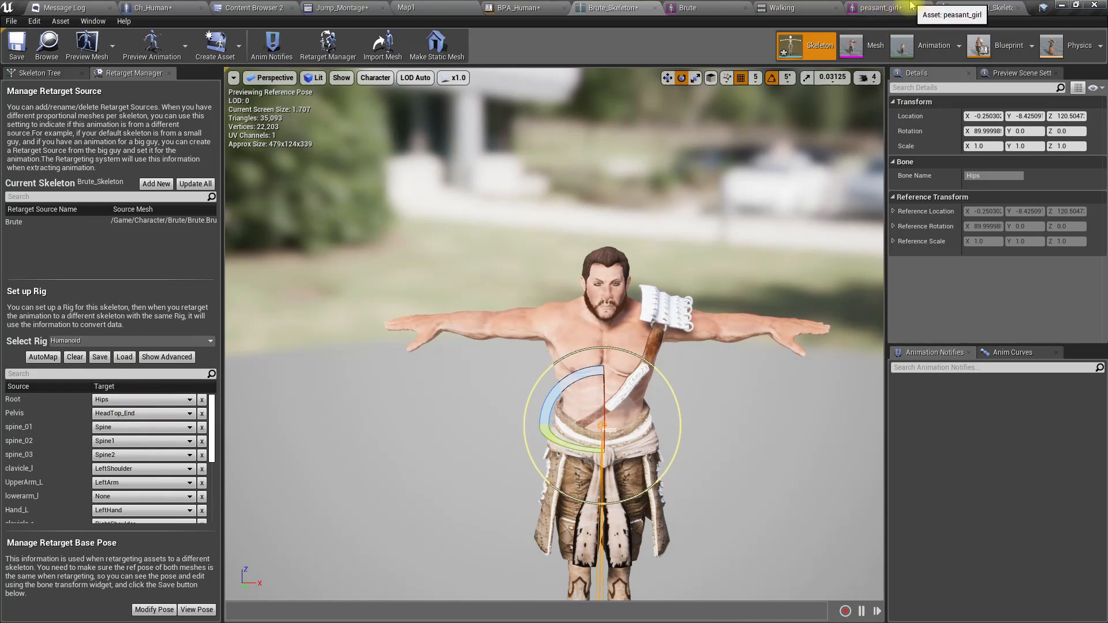
# Step: Save the peasant girl skeleton's bone mapping as BoneMapping_mixamo in the Character/Peasant_girl folder
pyautogui.click(978, 8)
pyautogui.click(100, 358)
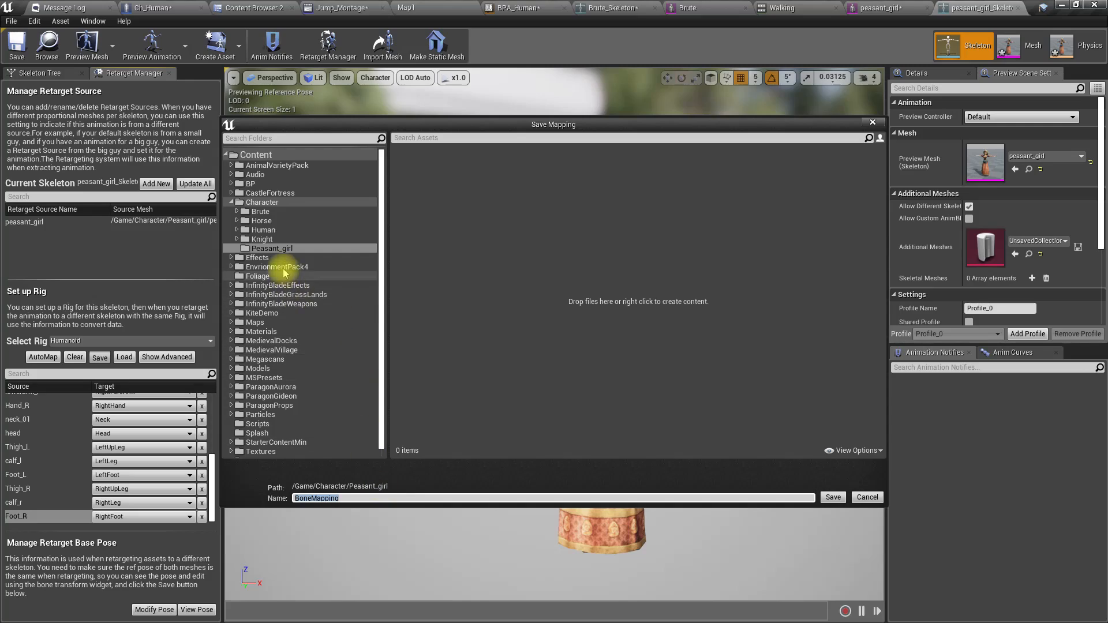
pyautogui.click(280, 248)
pyautogui.click(364, 497)
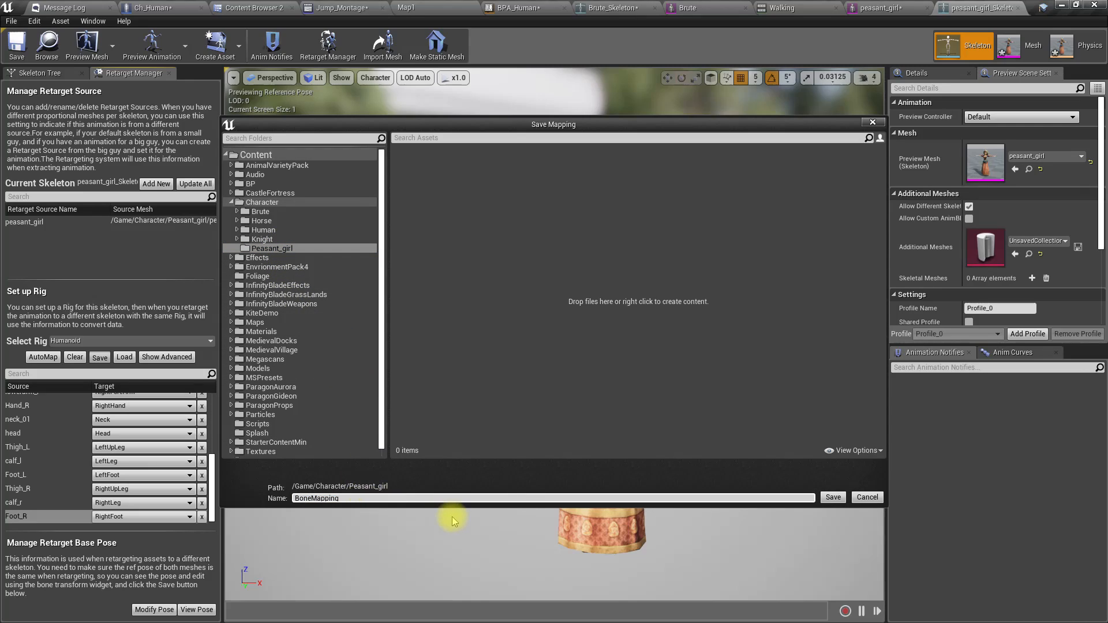
pyautogui.write('_mixamo')
pyautogui.click(837, 499)
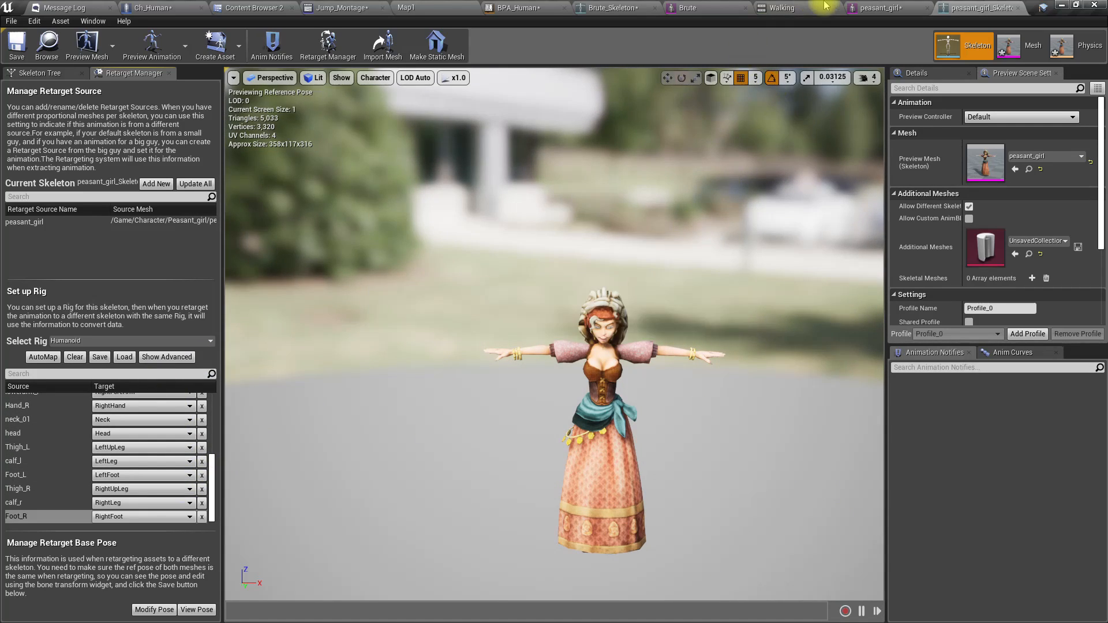
# Step: Load the BoneMapping_mixamo mapping onto the Brute skeleton and check the resulting bone targets
pyautogui.click(612, 8)
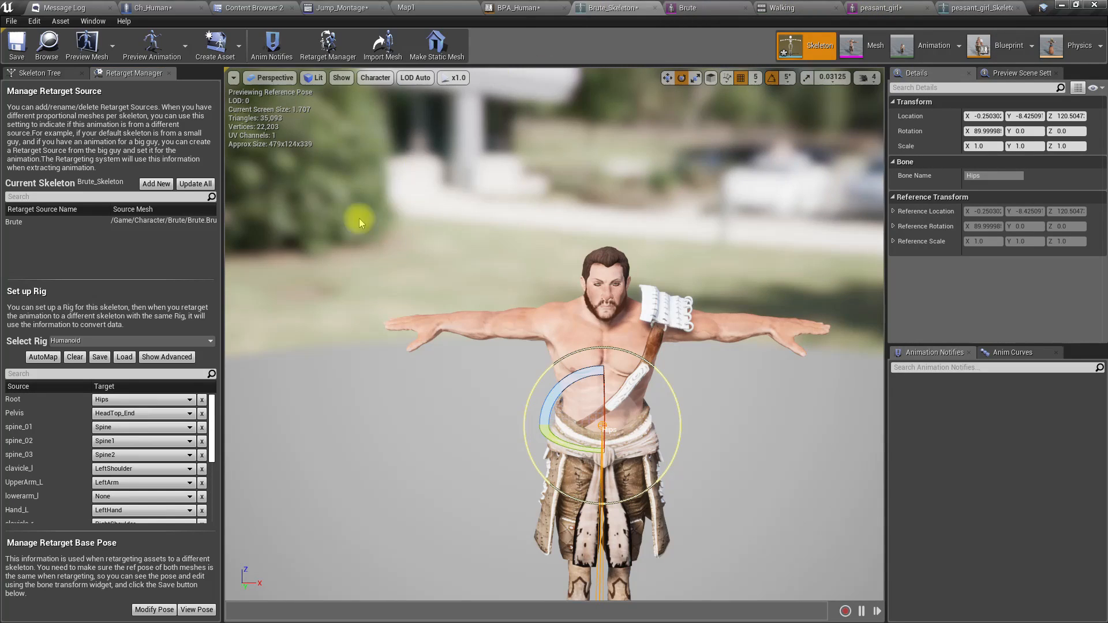
pyautogui.click(123, 358)
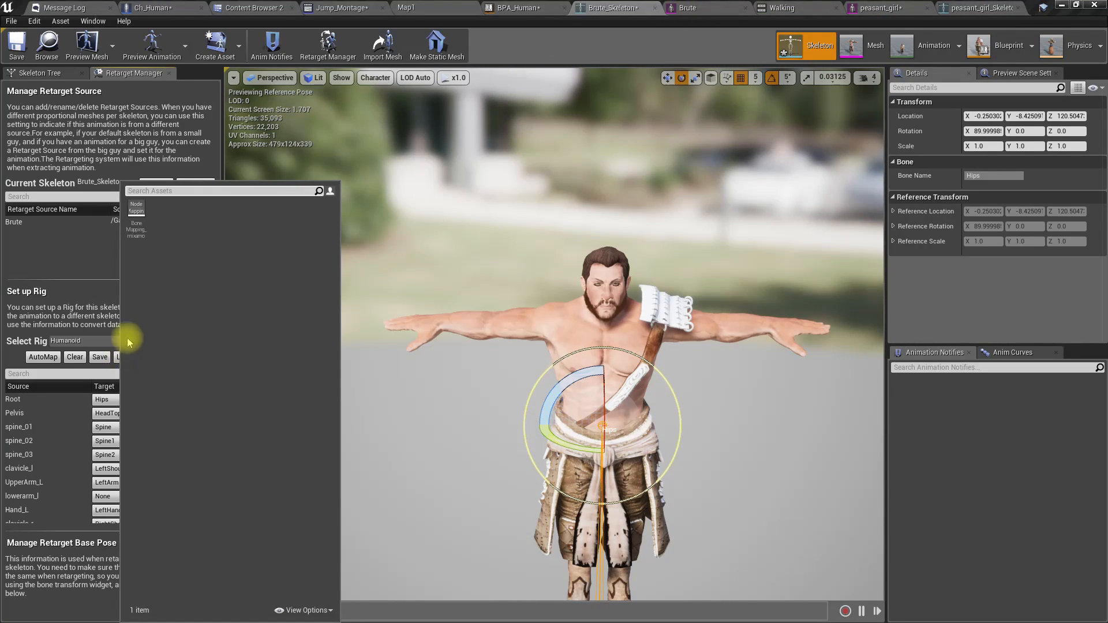
pyautogui.click(141, 211)
pyautogui.scroll(-5, 133, 411)
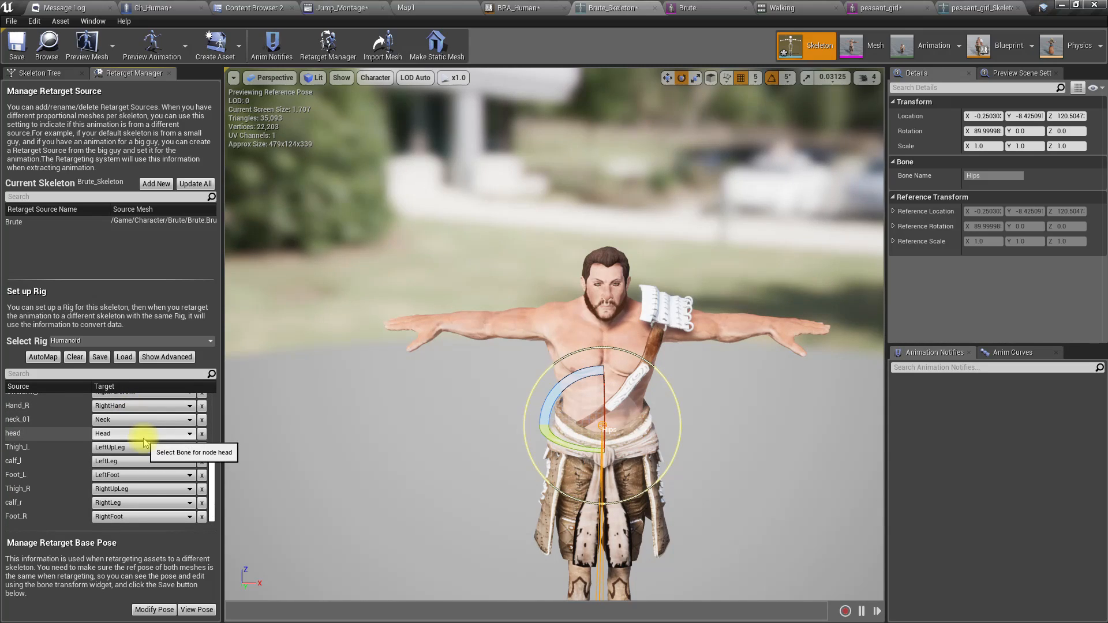
pyautogui.scroll(5, 140, 444)
pyautogui.scroll(1, 139, 445)
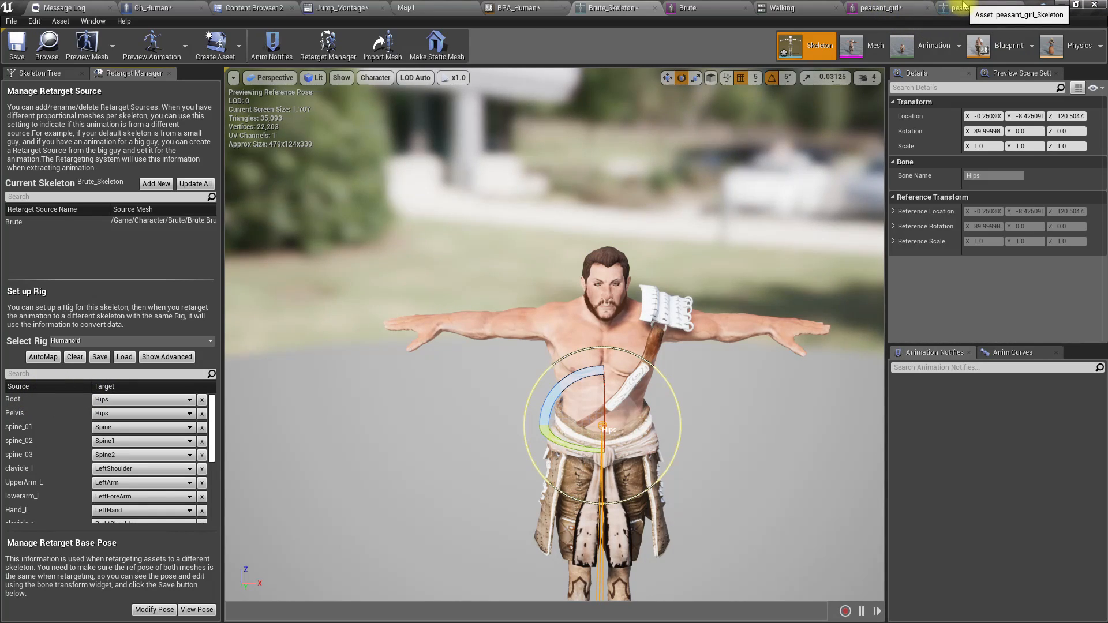
# Step: Check the peasant girl's Root mapping, set the Brute skeleton's Root target to None to match, and save the Brute skeleton
pyautogui.click(963, 5)
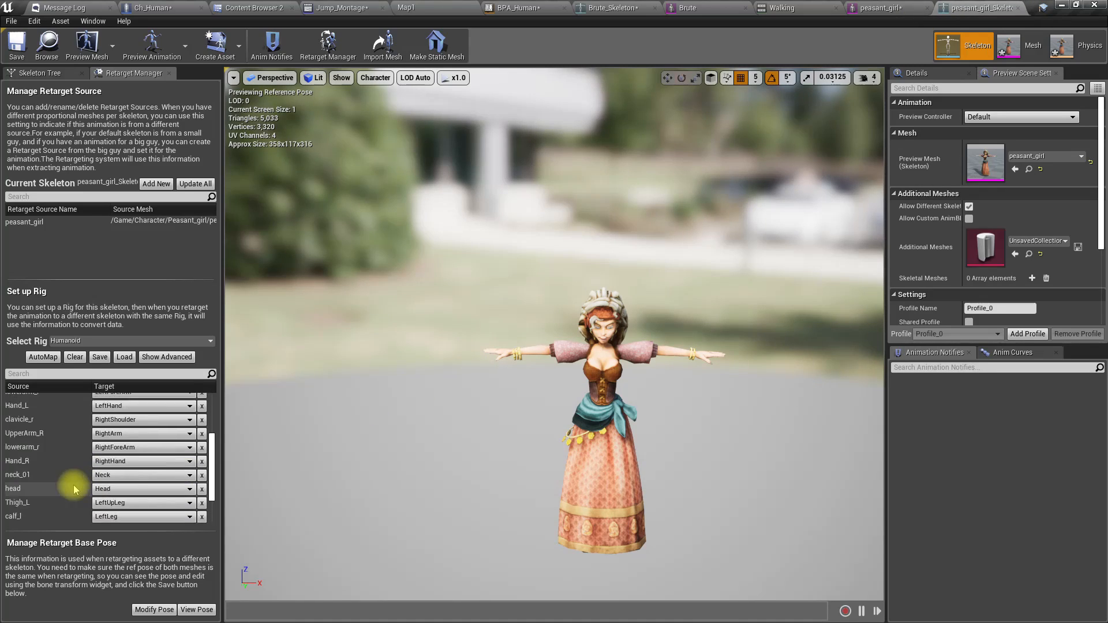
pyautogui.scroll(5, 76, 482)
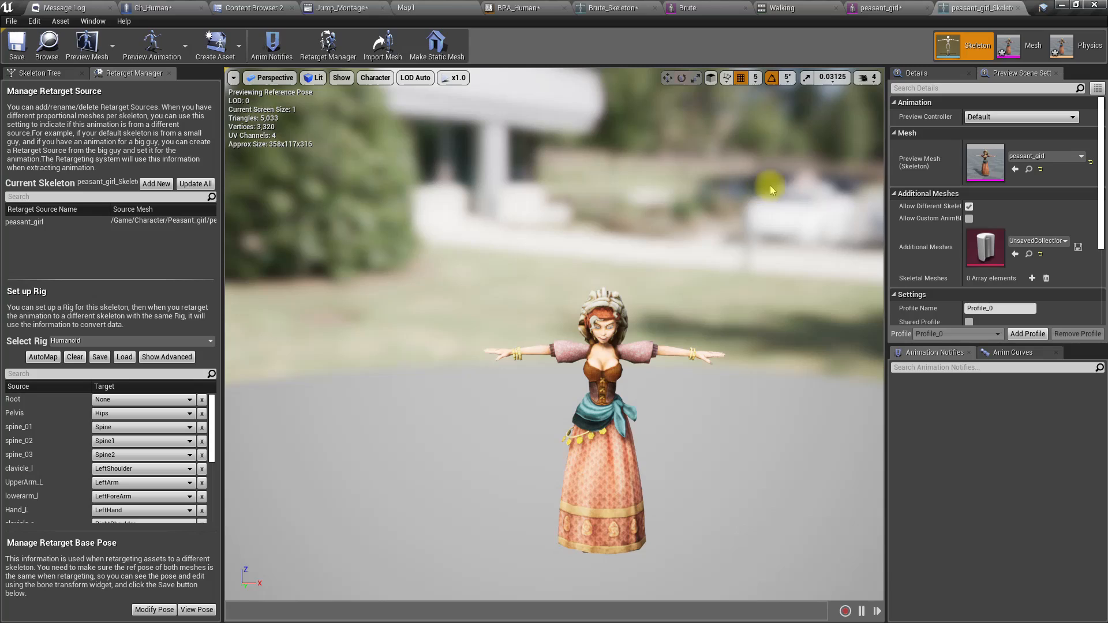
pyautogui.click(613, 8)
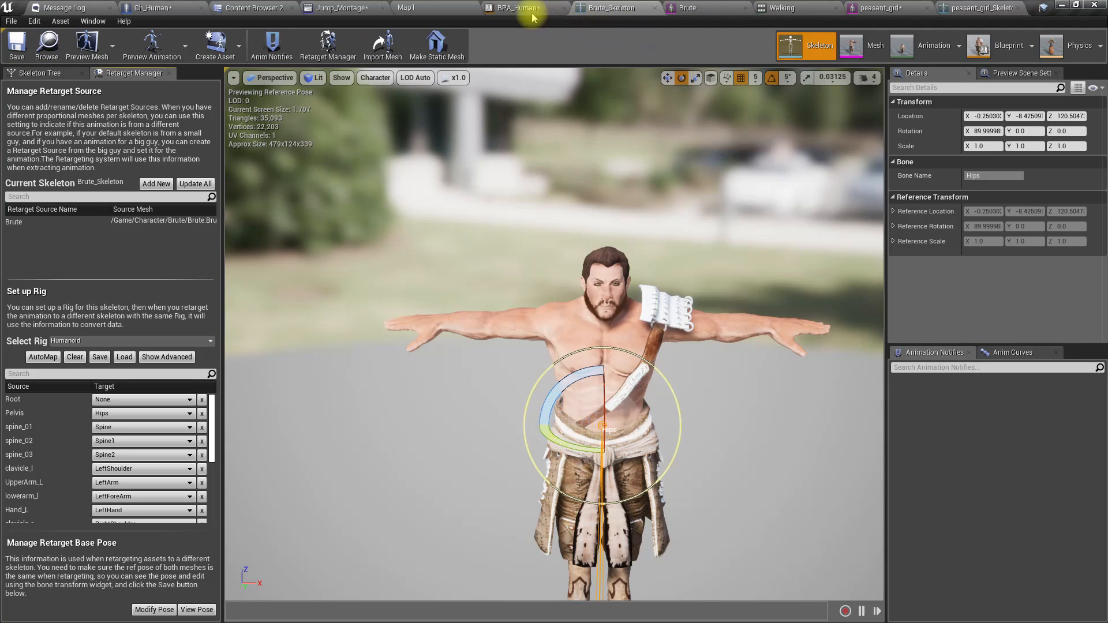
# Step: Start retargeting the BPA_Brute animation blueprint from the Brute folder and select peasant_girl_Skeleton as the target
pyautogui.click(49, 41)
pyautogui.rightClick(692, 124)
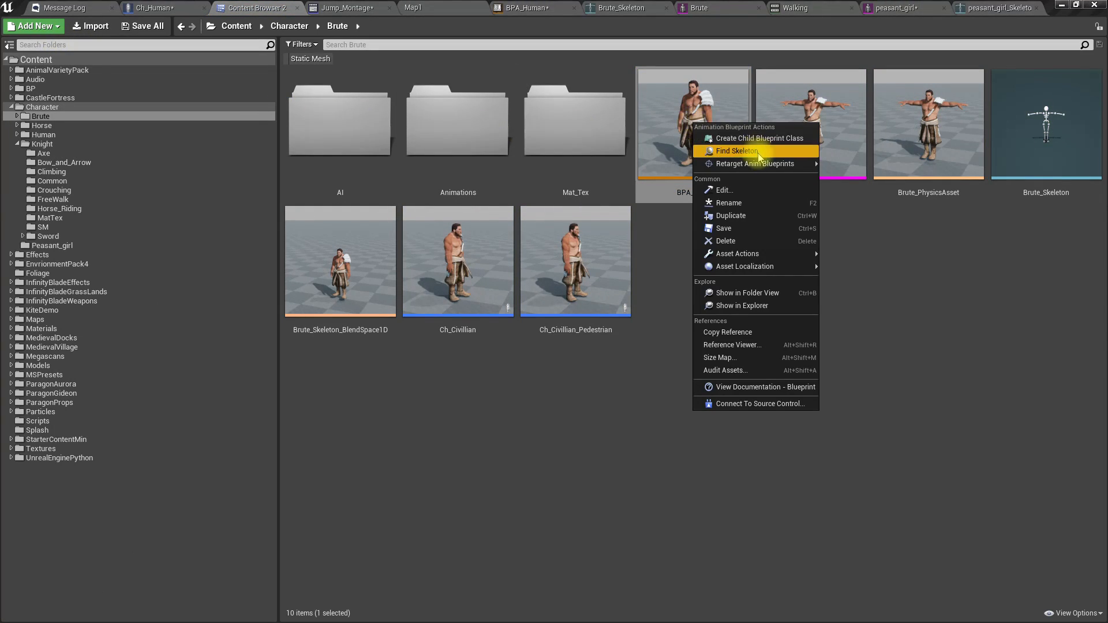
pyautogui.moveTo(768, 164)
pyautogui.click(854, 165)
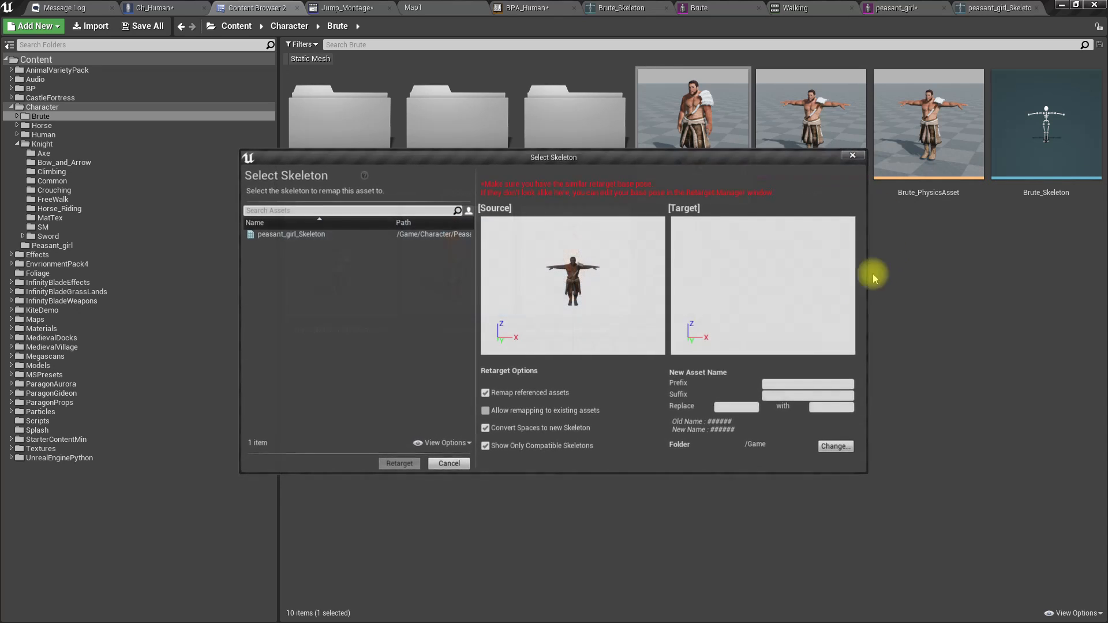
pyautogui.click(304, 234)
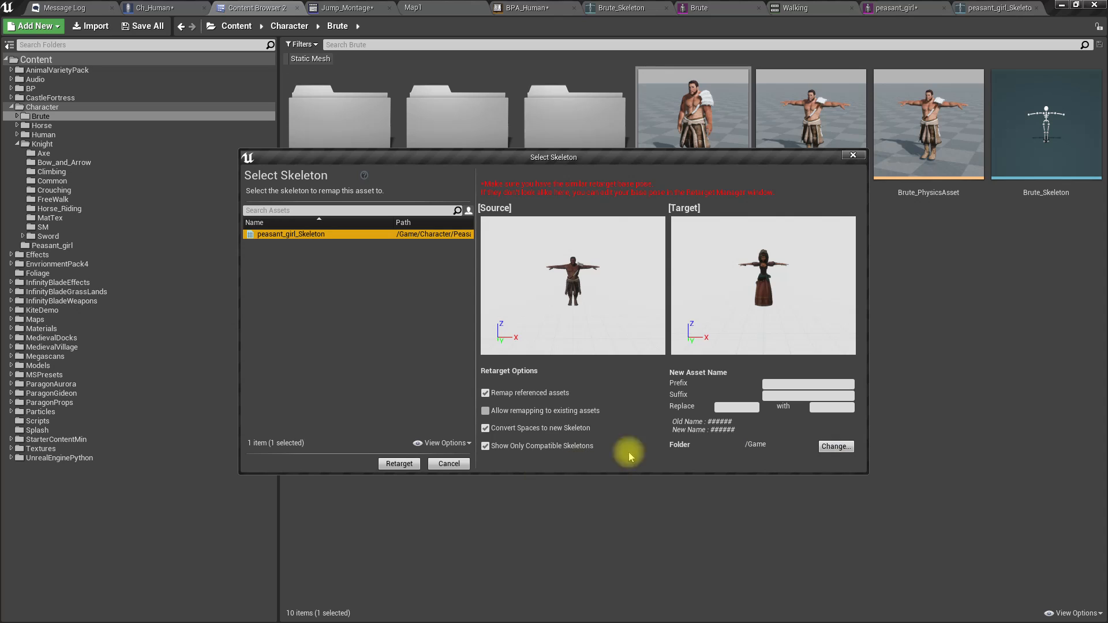
# Step: Create a retargeted folder inside Character/Peasant_girl as the output location and retarget the animation blueprint into it
pyautogui.click(835, 446)
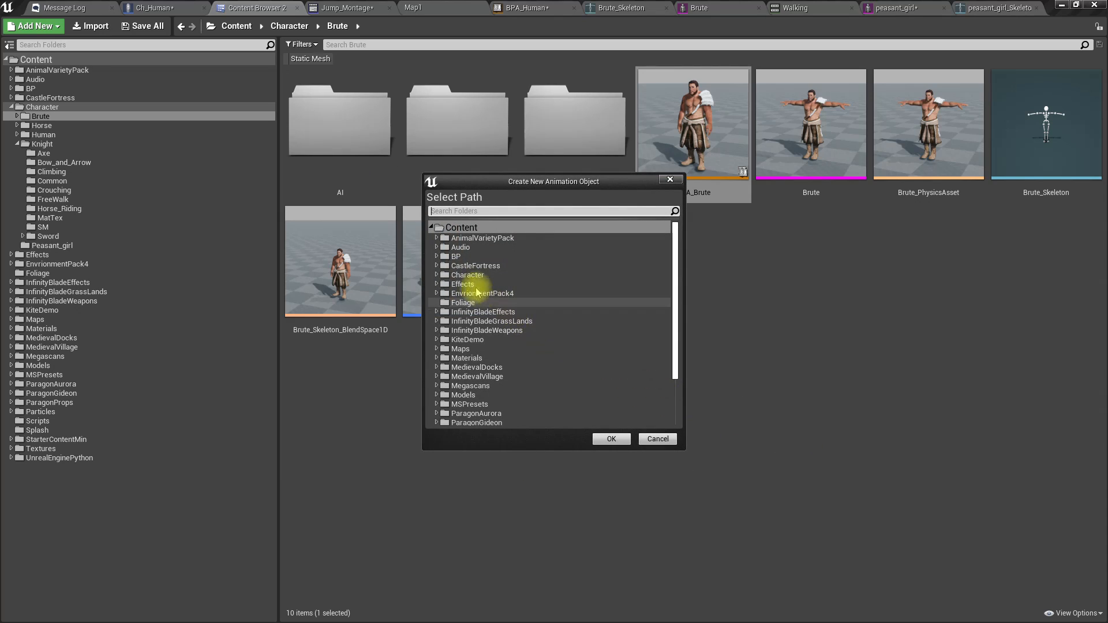
pyautogui.click(436, 275)
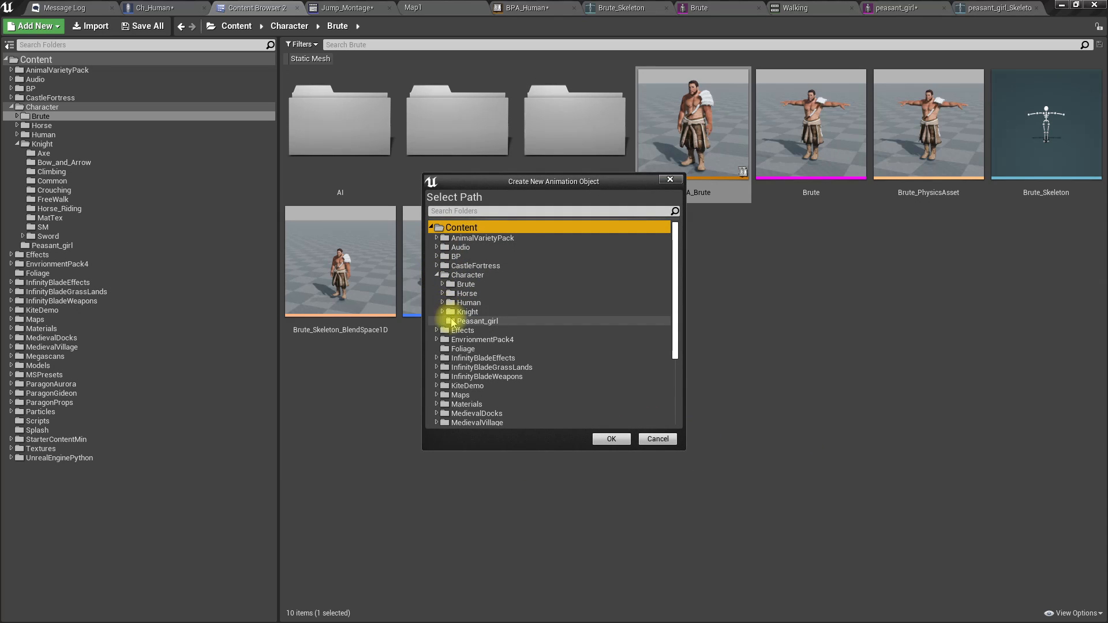
pyautogui.click(456, 323)
pyautogui.rightClick(456, 323)
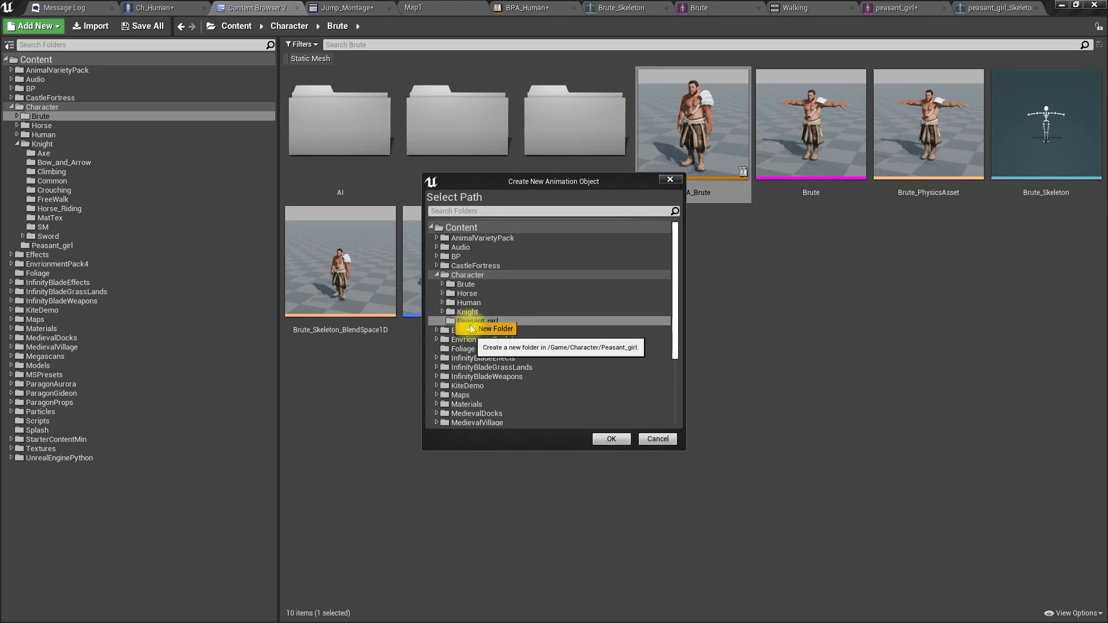
pyautogui.click(473, 326)
pyautogui.write('ret')
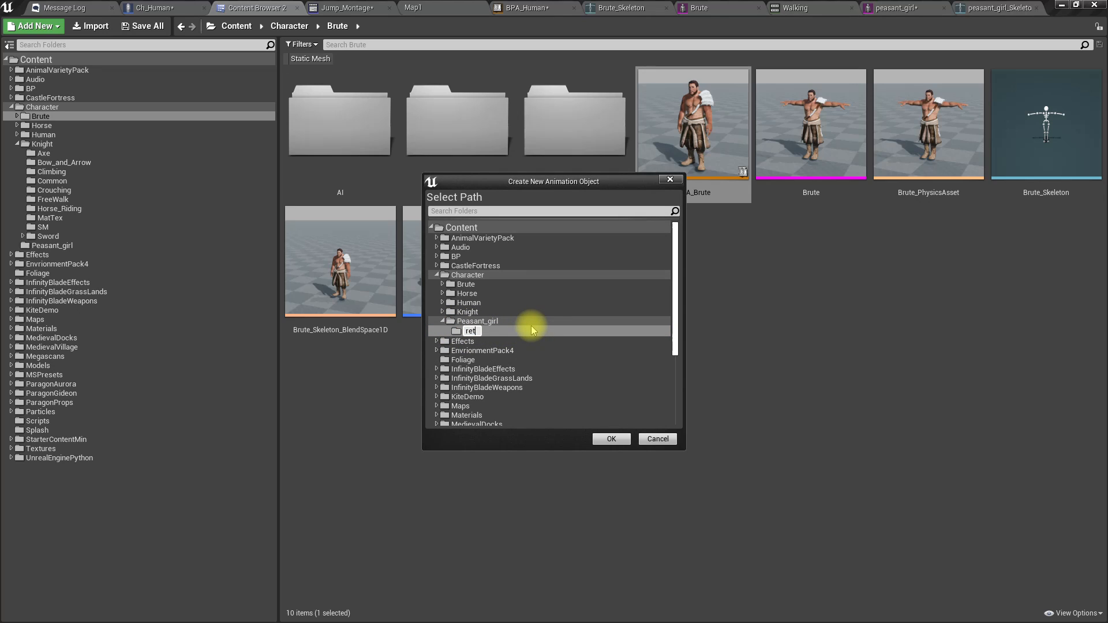
pyautogui.write('argeted')
pyautogui.press('Return')
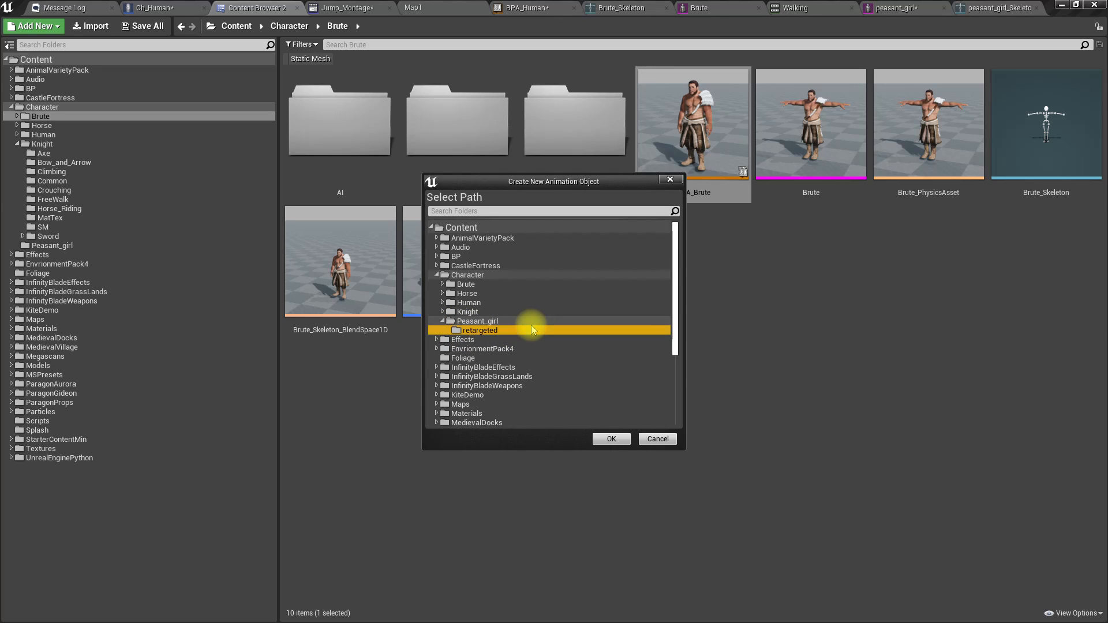
pyautogui.click(612, 439)
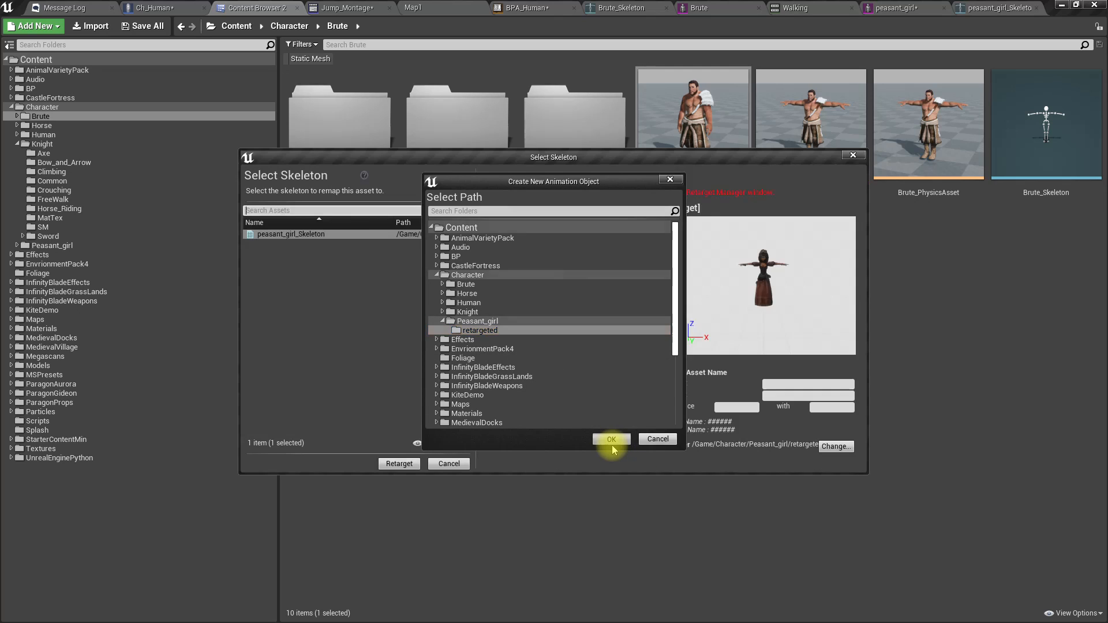
pyautogui.click(399, 463)
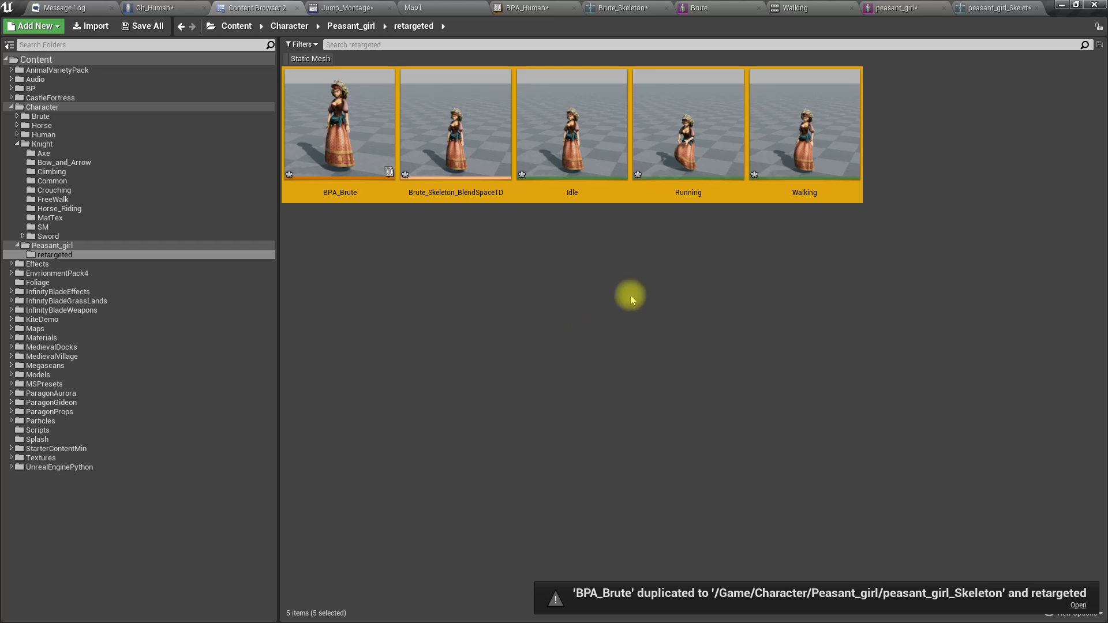
# Step: Examine the retargeted Idle, Running and Walking animations on the peasant girl, checking the body from the side and the hands up close
pyautogui.doubleClick(556, 178)
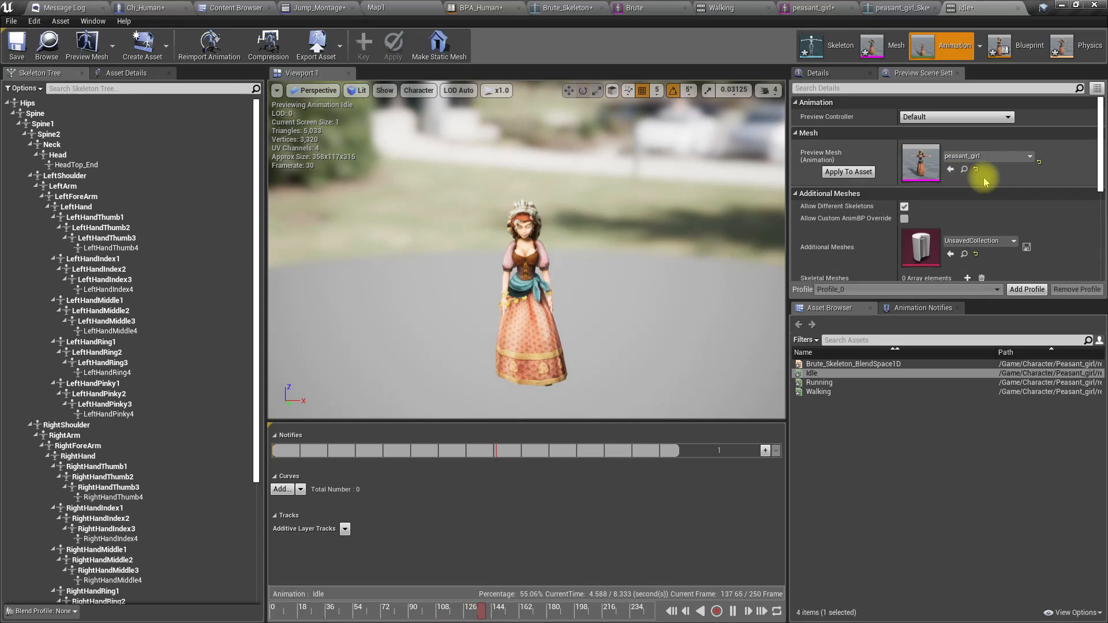
pyautogui.click(819, 382)
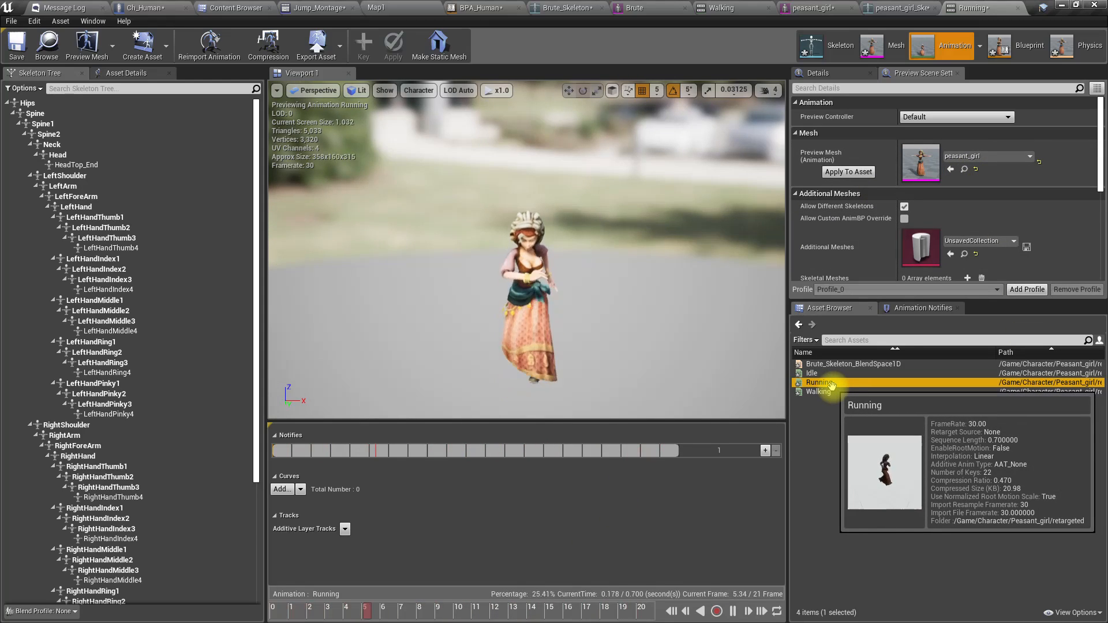
pyautogui.keyDown('alt'); pyautogui.moveTo(462, 271); pyautogui.dragTo(623, 291); pyautogui.keyUp('alt')
pyautogui.moveTo(462, 272); pyautogui.dragTo(441, 255, button='right')
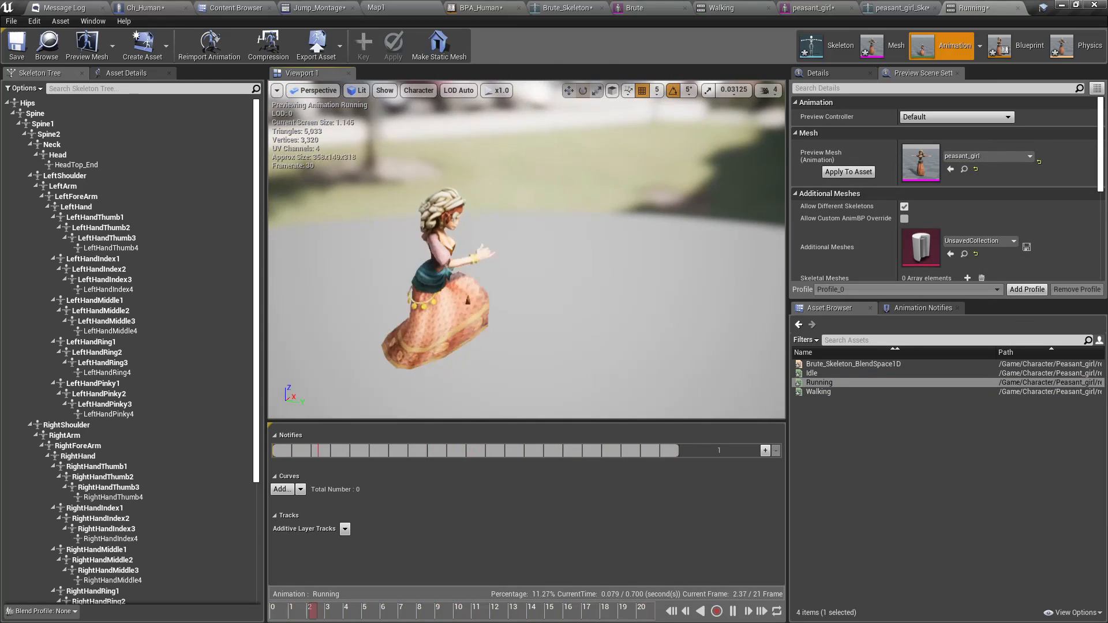
pyautogui.click(819, 392)
pyautogui.moveTo(687, 316); pyautogui.dragTo(644, 314, button='right')
pyautogui.press('a')
pyautogui.press('w')
pyautogui.press('d')
pyautogui.press('s')
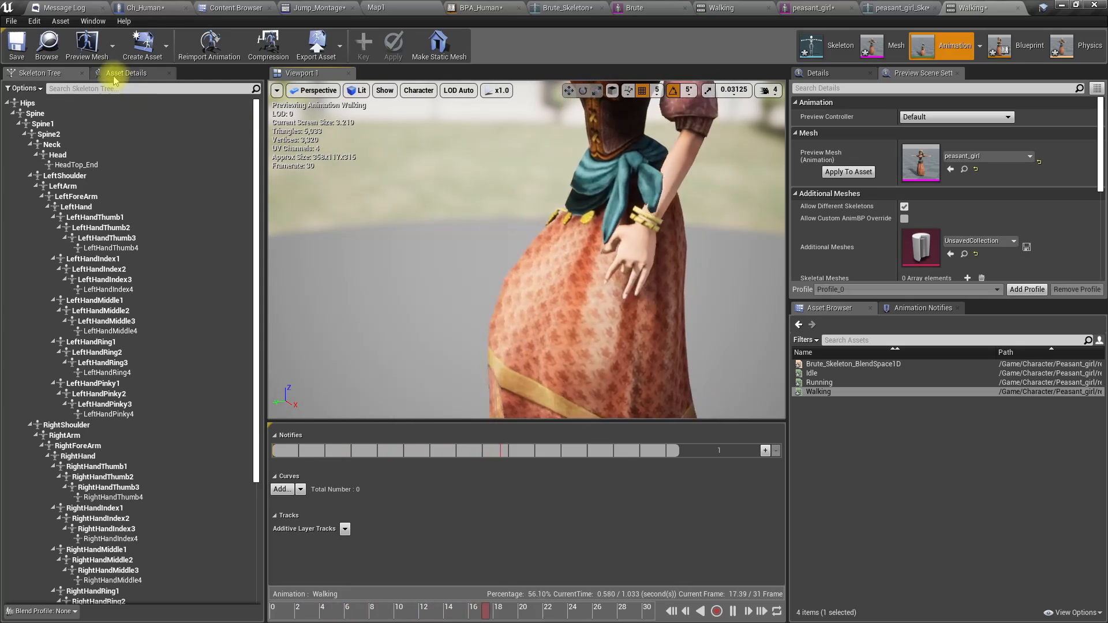
# Step: Force delete all the assets in the retargeted folder, from BPA_Brute through Walking
pyautogui.click(47, 46)
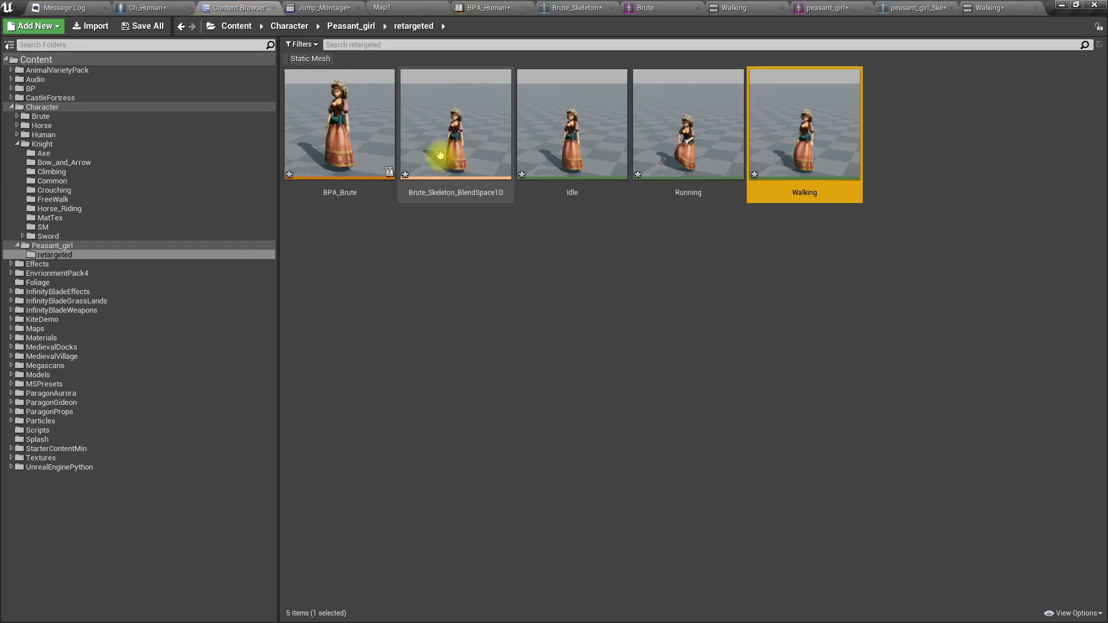
pyautogui.click(339, 124)
pyautogui.keyDown('shift'); pyautogui.click(762, 149); pyautogui.keyUp('shift')
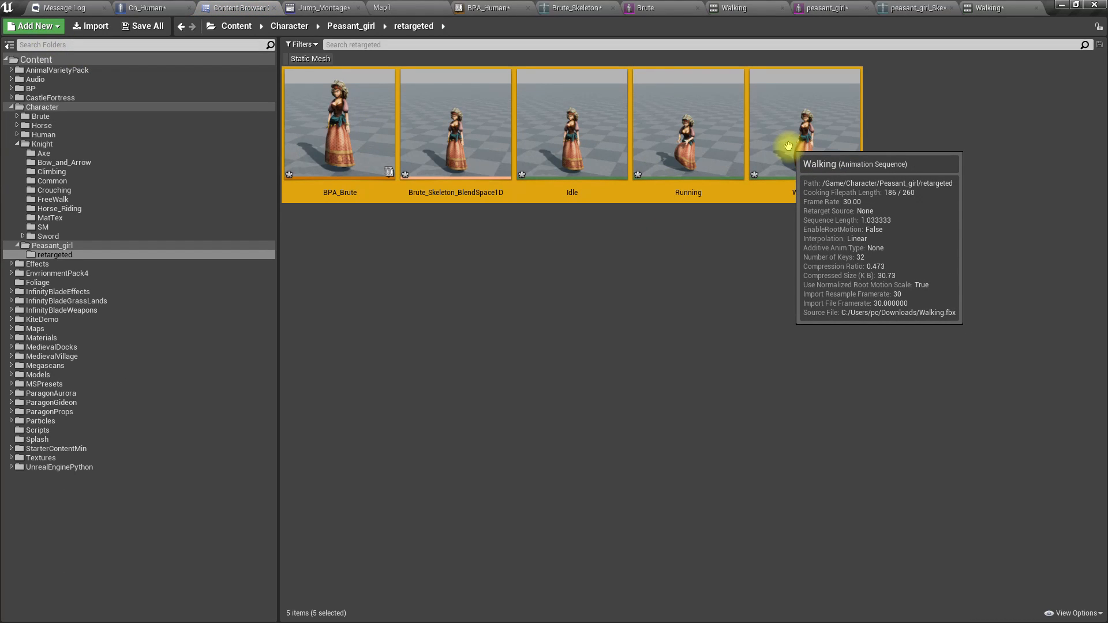
pyautogui.press('Delete')
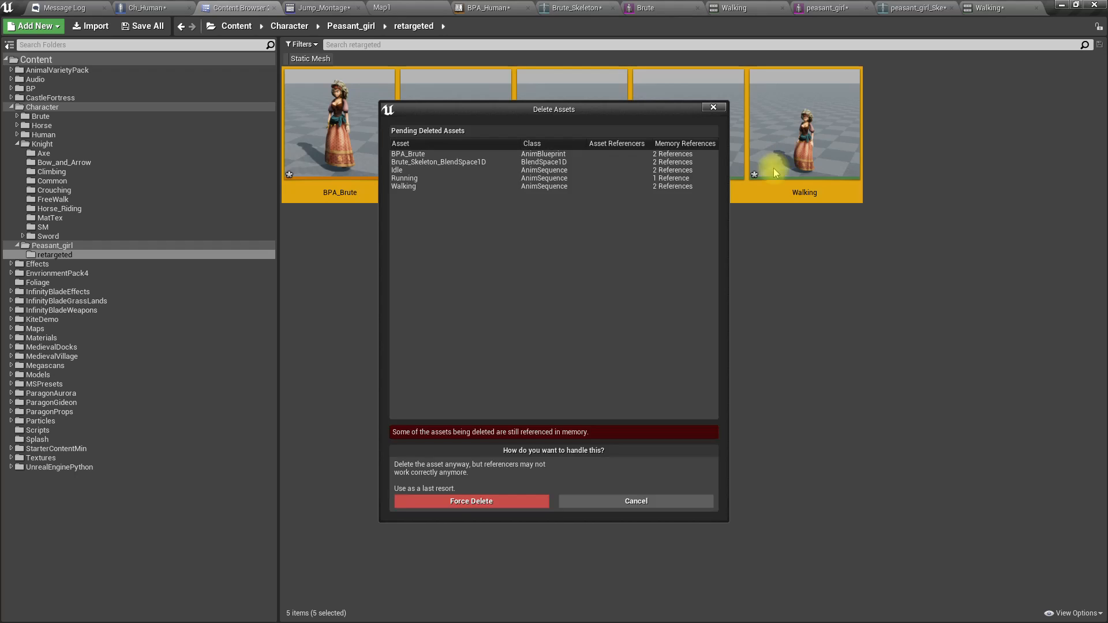
pyautogui.click(511, 501)
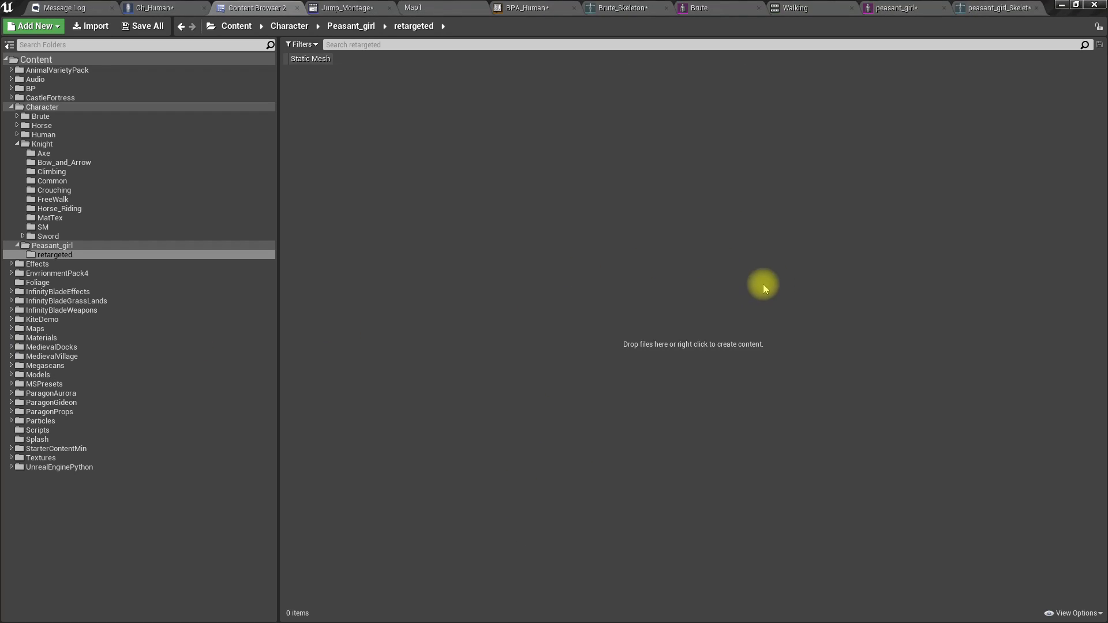
# Step: In the peasant girl skeleton's advanced rig mapping, map index_01_l, index_02_l and index_03_l to LeftHandIndex1, LeftHandIndex2 and LeftHandIndex3
pyautogui.click(883, 6)
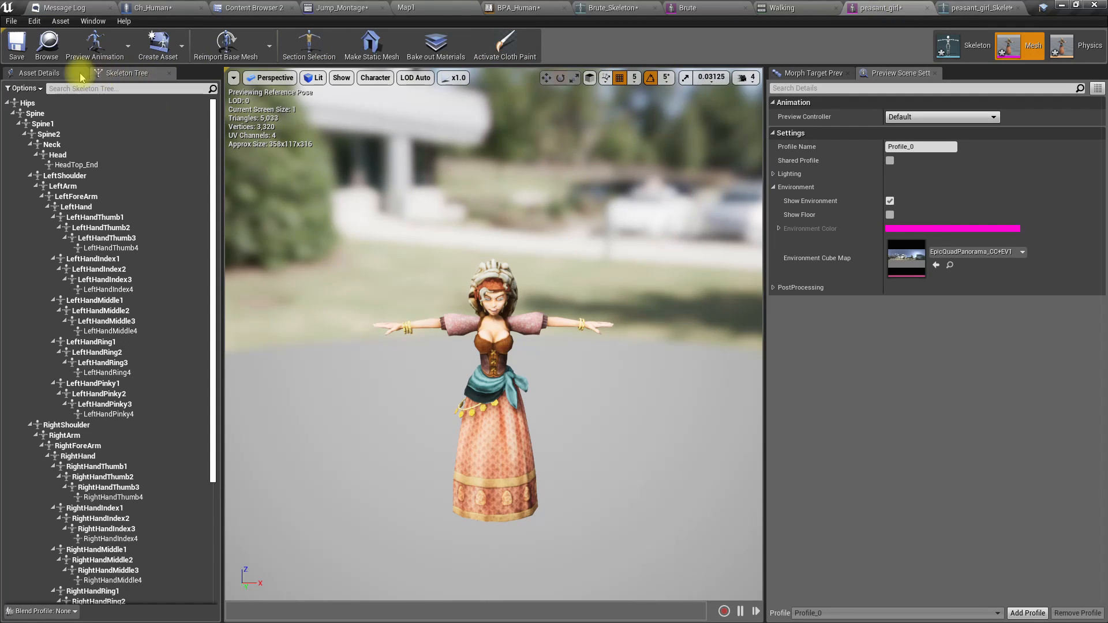
pyautogui.click(950, 42)
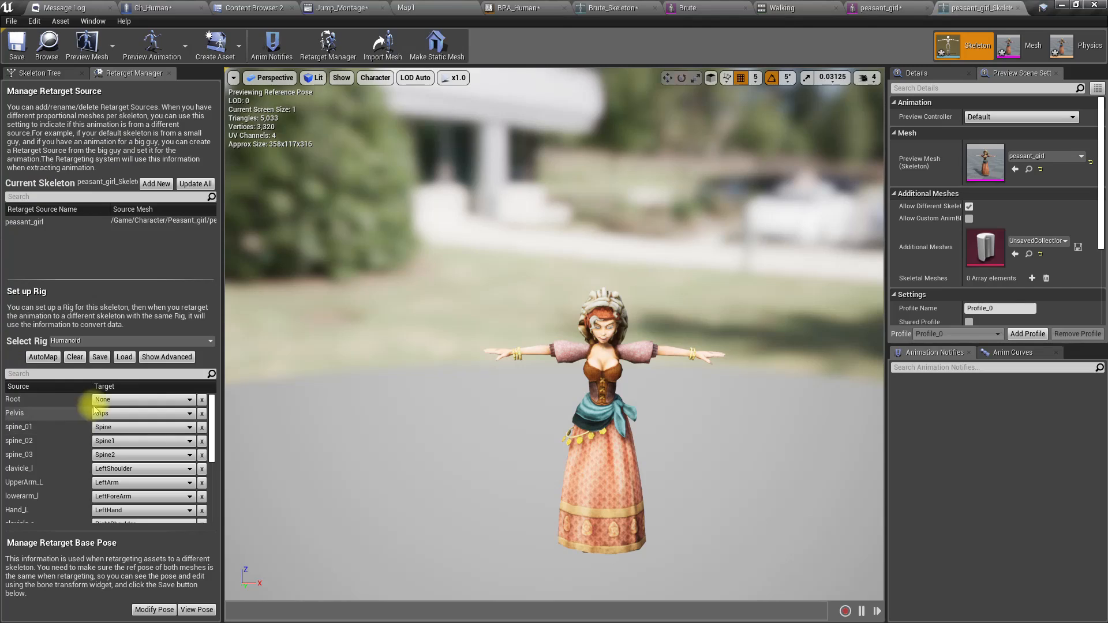
pyautogui.click(167, 357)
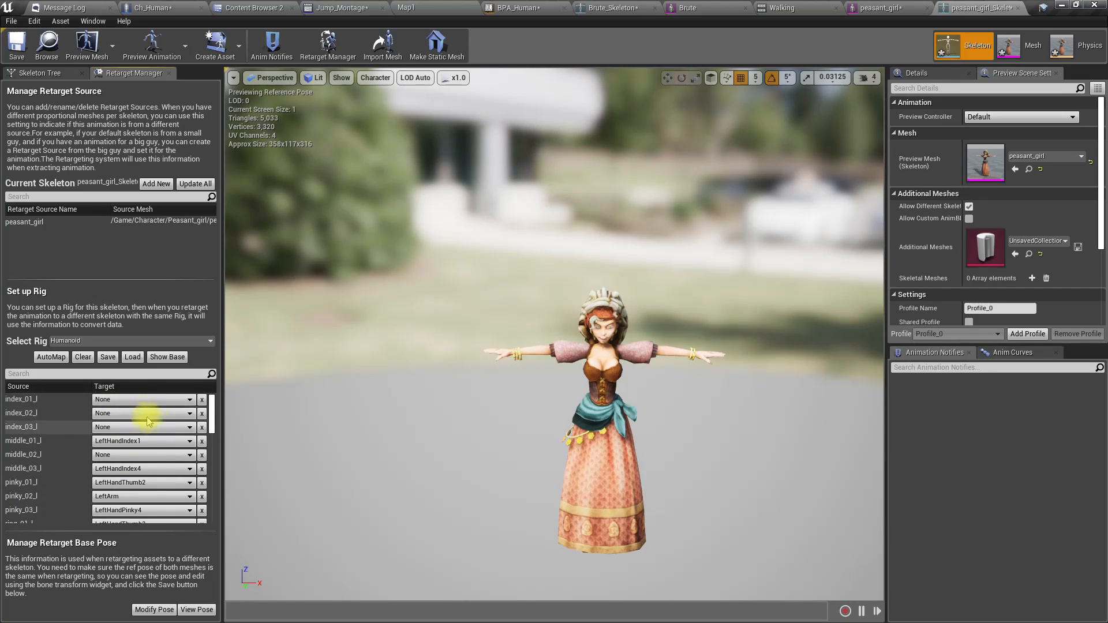
pyautogui.click(154, 400)
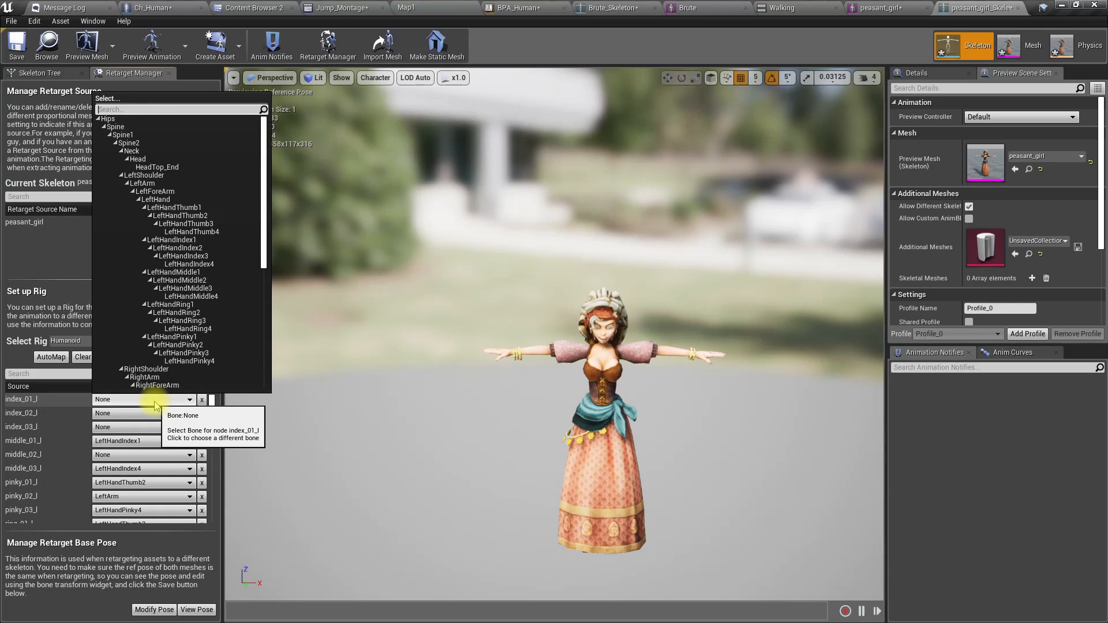
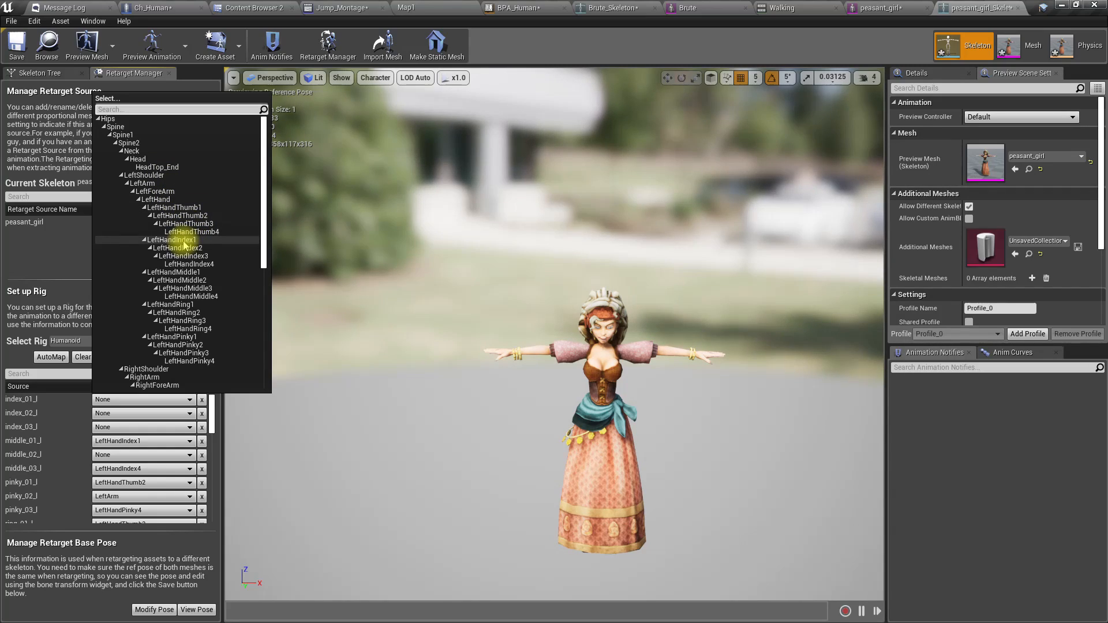
pyautogui.click(171, 240)
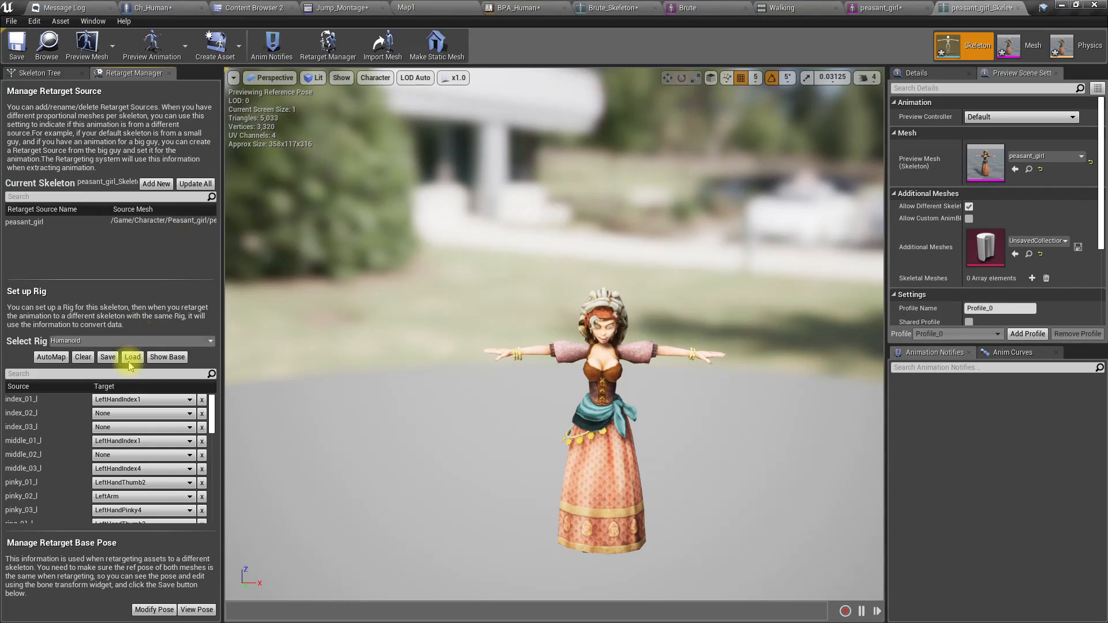
pyautogui.click(120, 414)
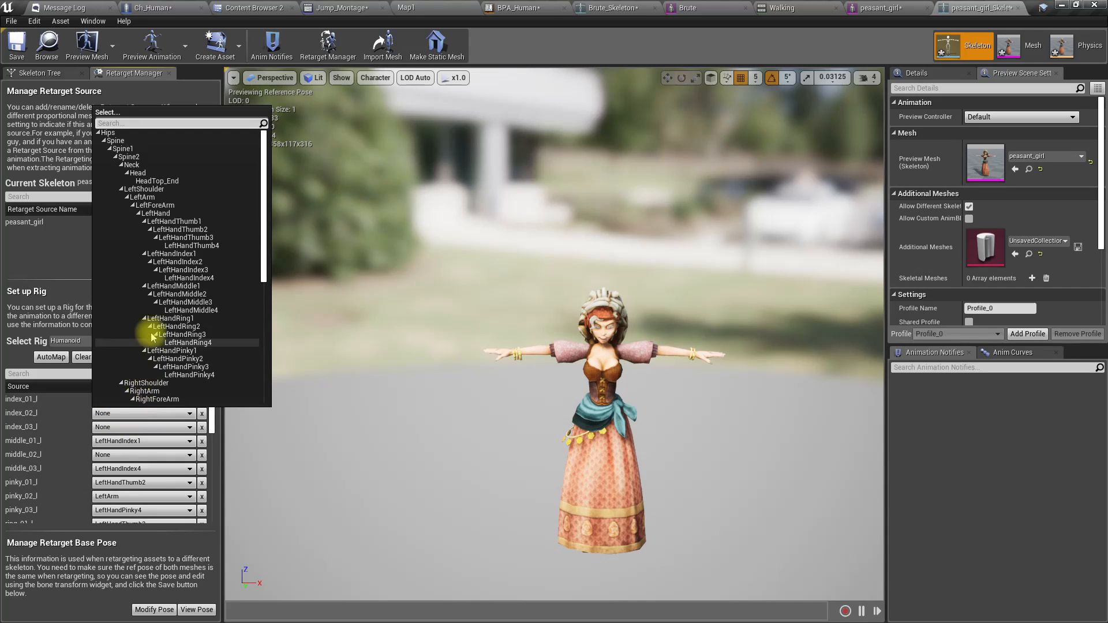
pyautogui.click(202, 263)
pyautogui.click(106, 428)
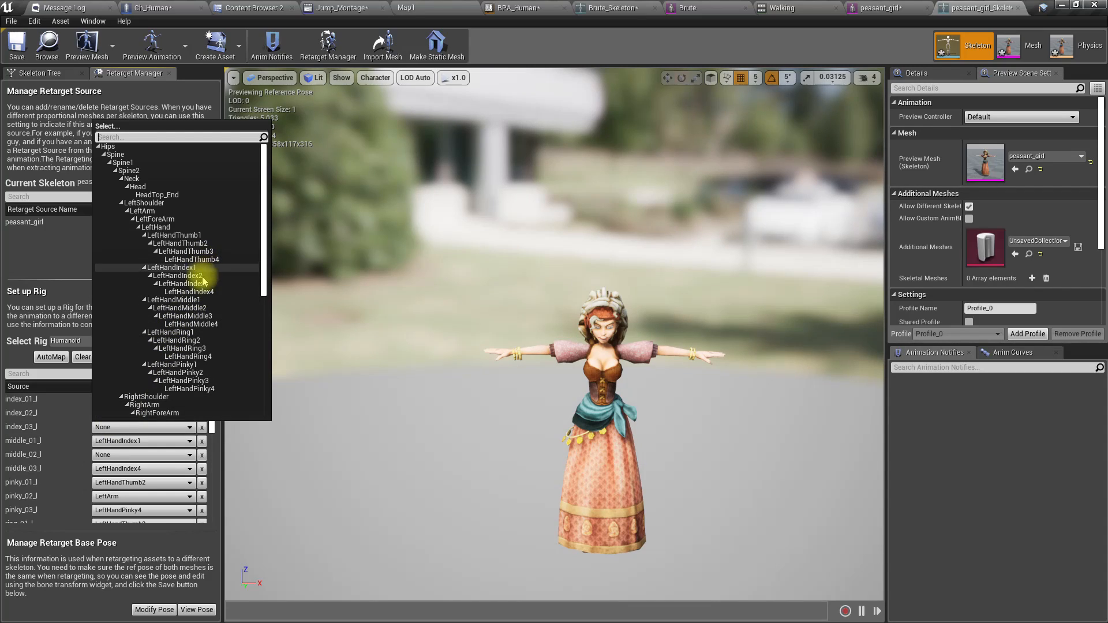
pyautogui.click(190, 283)
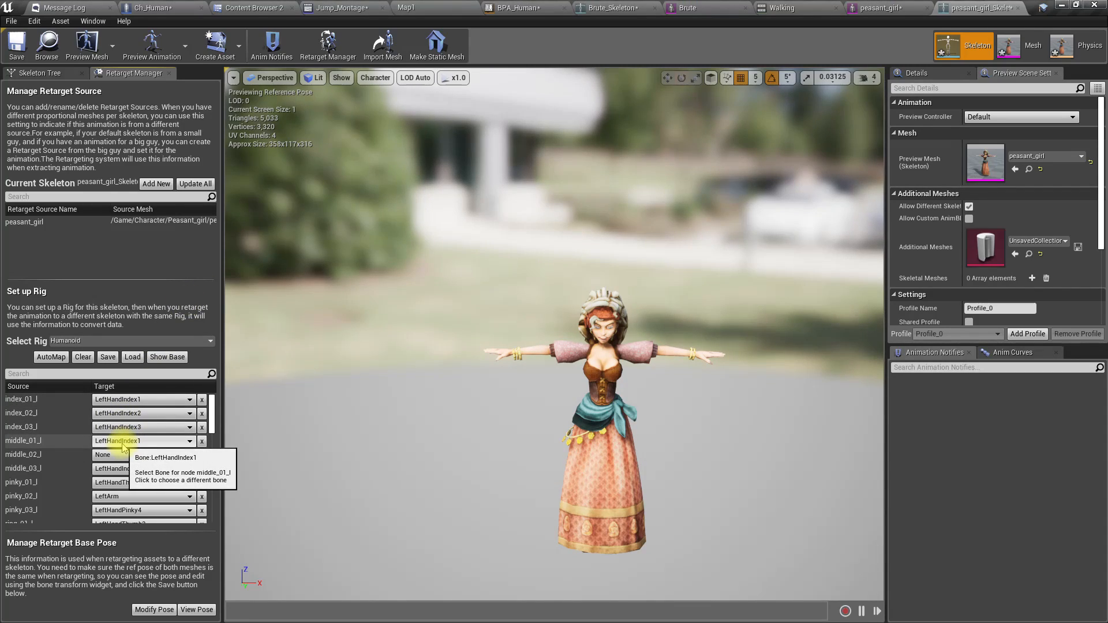
# Step: Map middle_01_l, middle_02_l and middle_03_l to LeftHandMiddle1, LeftHandMiddle2 and LeftHandMiddle3
pyautogui.click(123, 442)
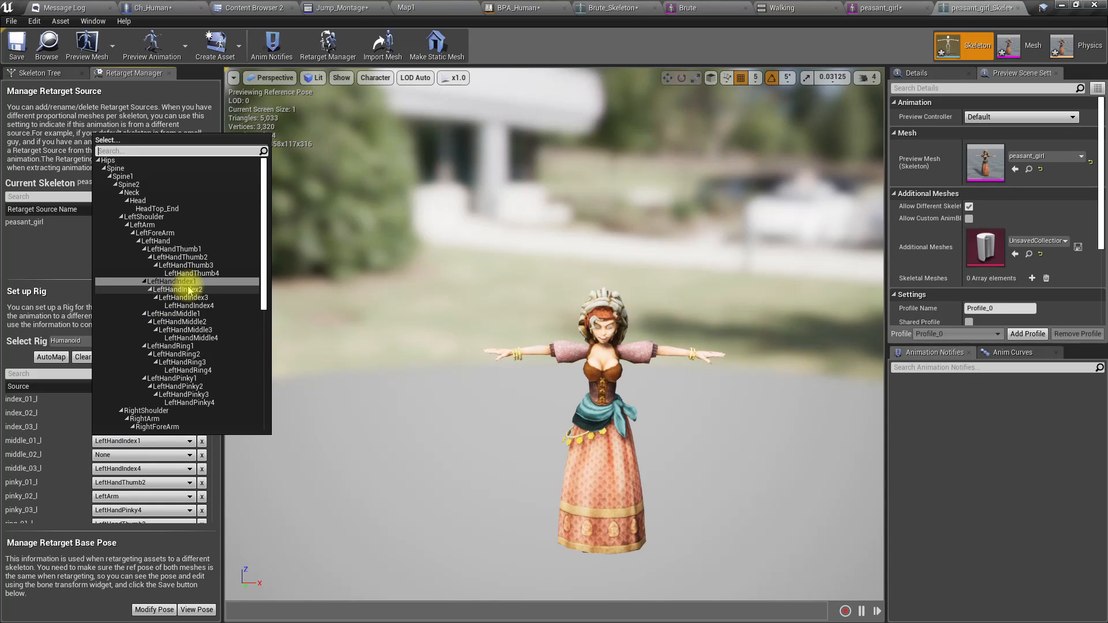
pyautogui.click(183, 315)
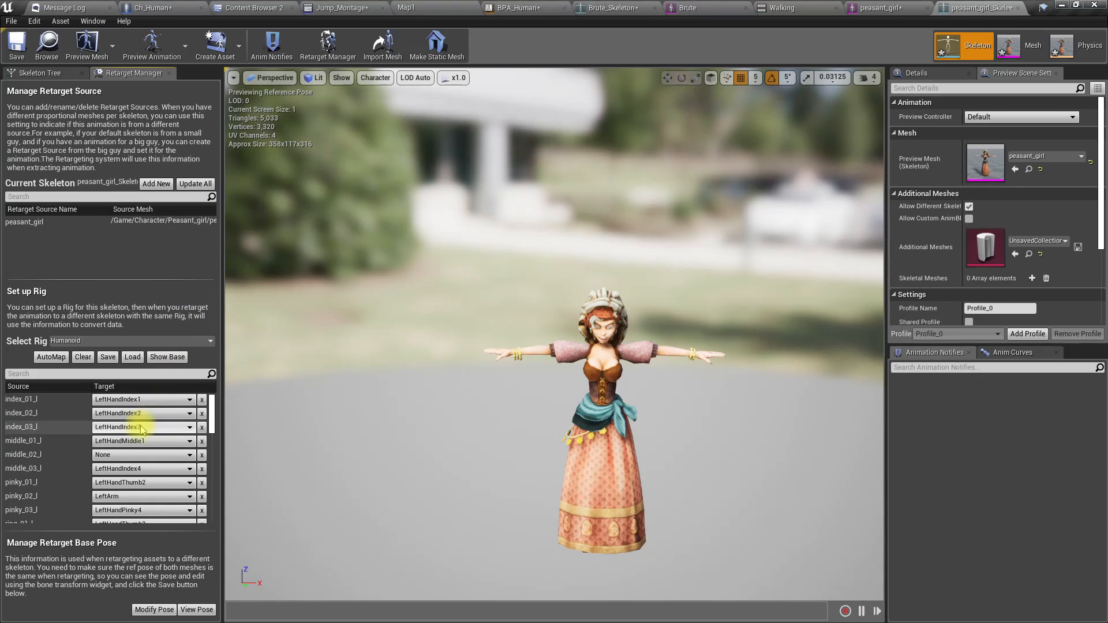
pyautogui.click(104, 456)
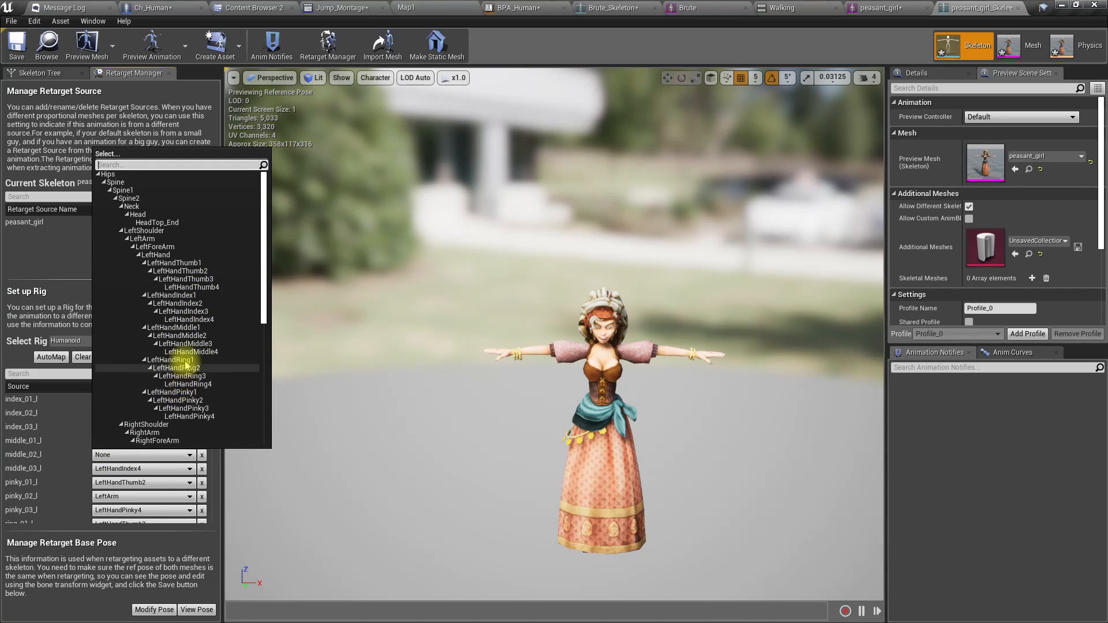
pyautogui.click(185, 337)
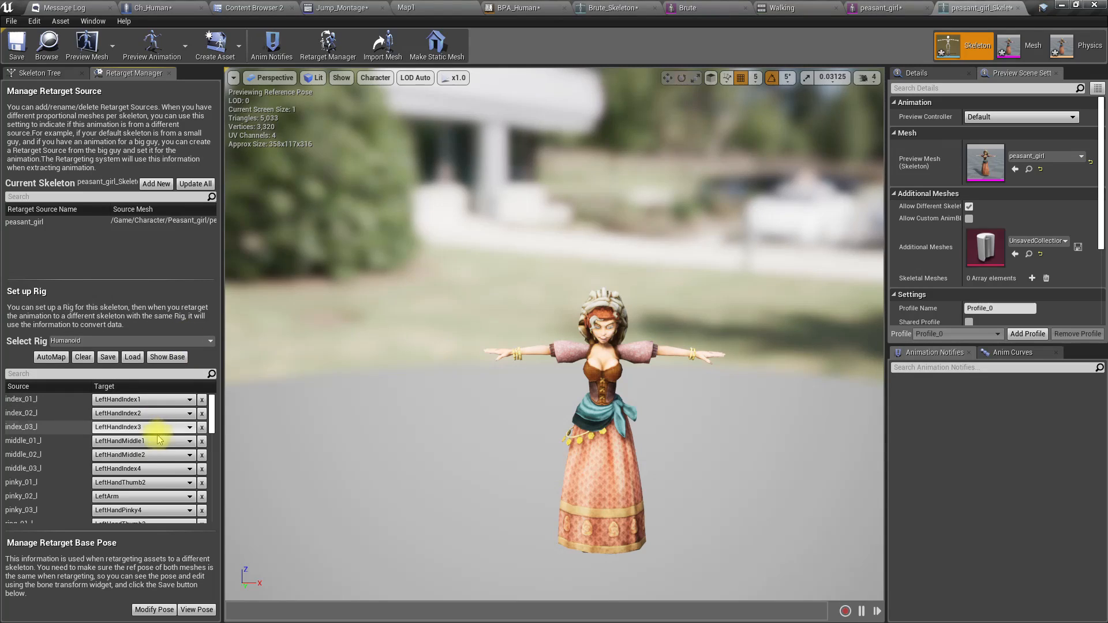
pyautogui.click(119, 470)
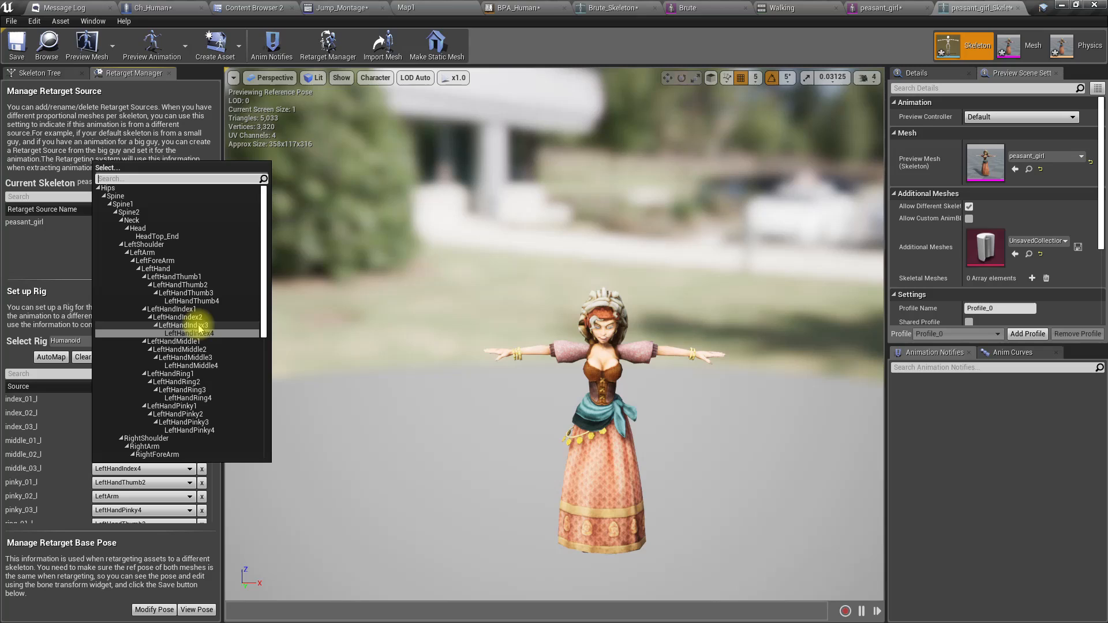
pyautogui.click(197, 358)
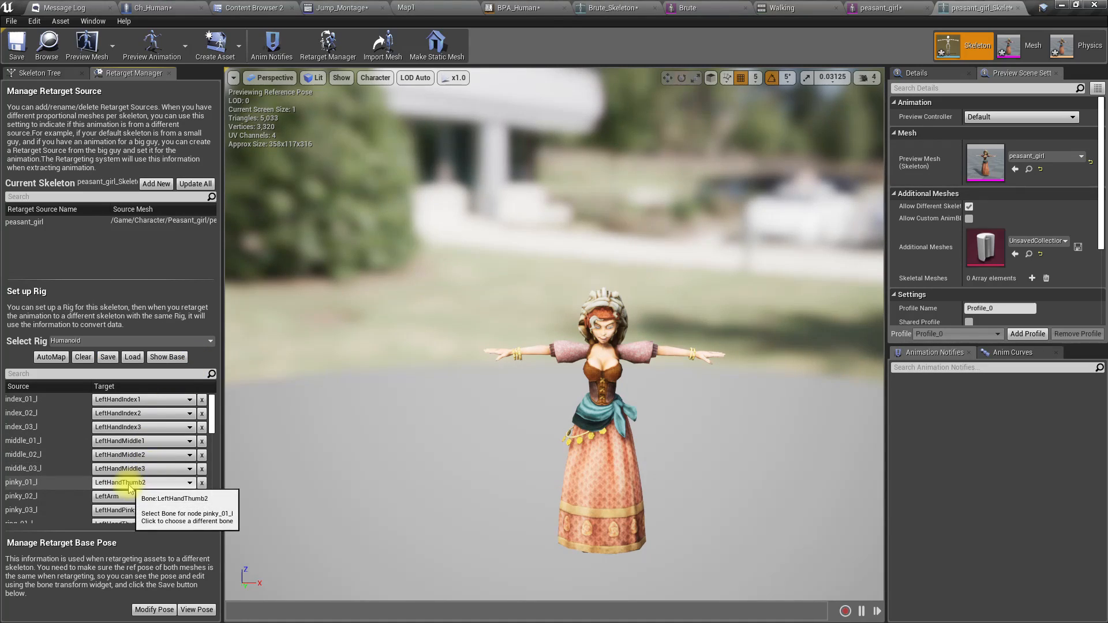
# Step: Map pinky_01_l, pinky_02_l and pinky_03_l to LeftHandPinky1, LeftHandPinky2 and LeftHandPinky3
pyautogui.scroll(-1, 64, 481)
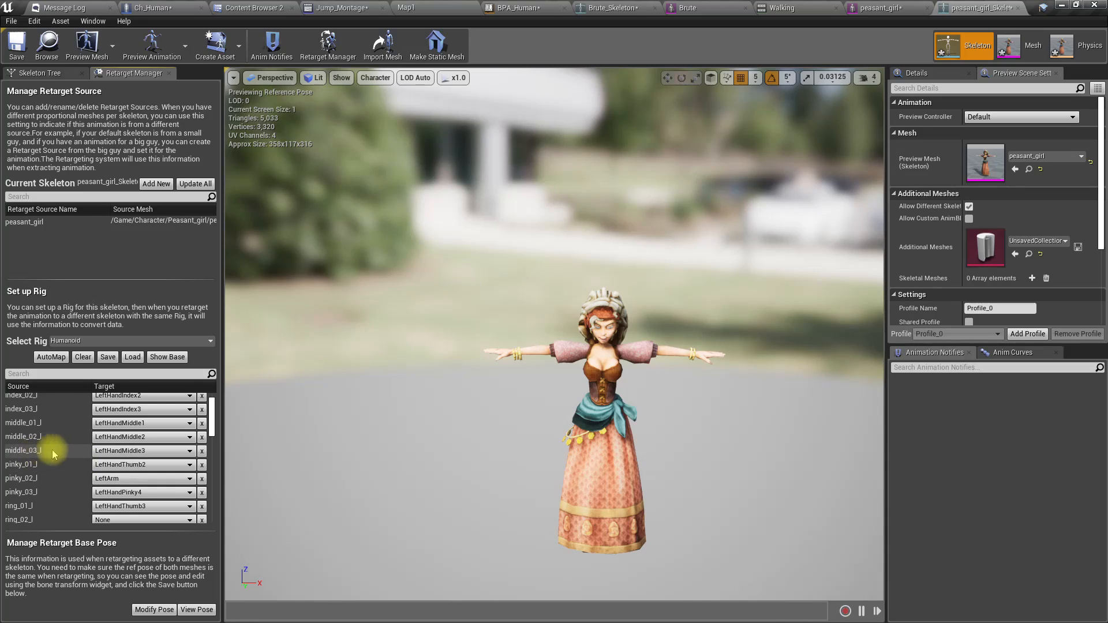
pyautogui.click(121, 464)
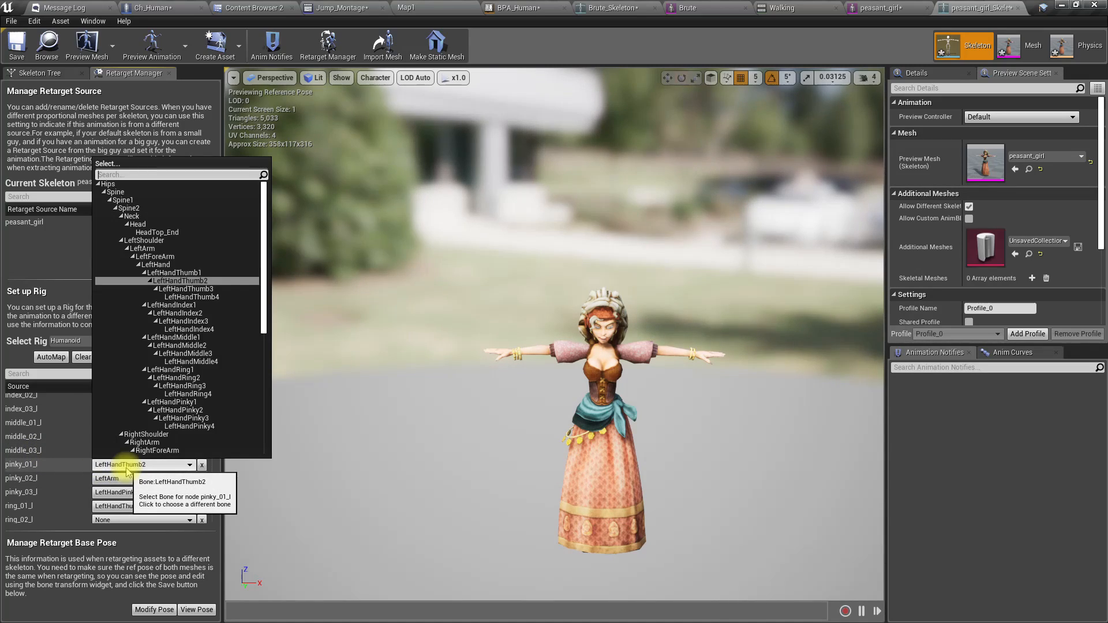
pyautogui.click(192, 403)
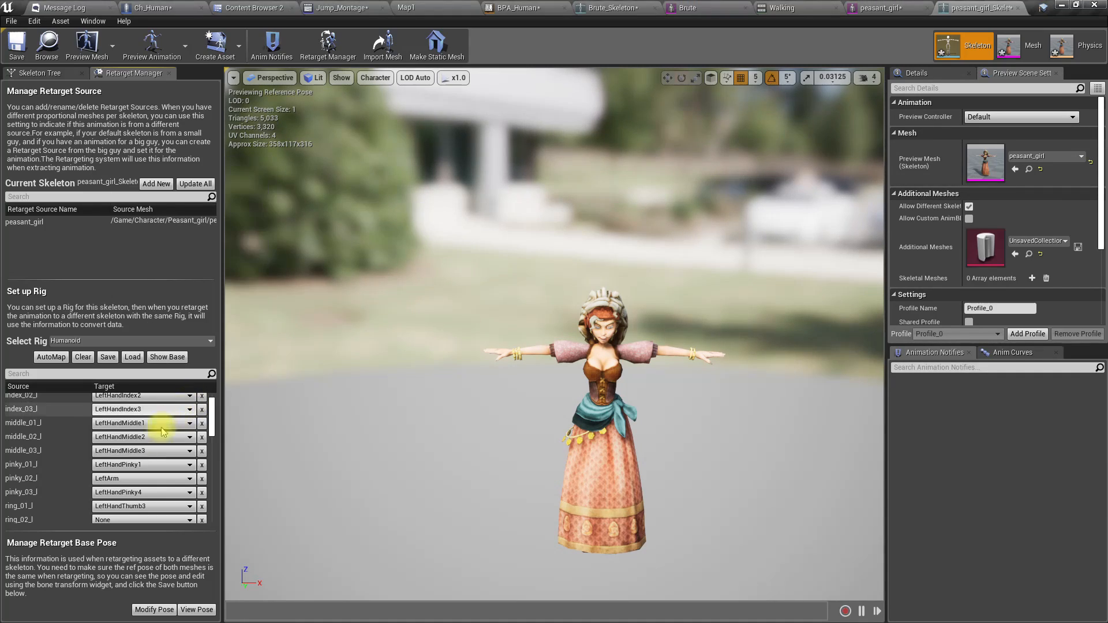
pyautogui.click(128, 481)
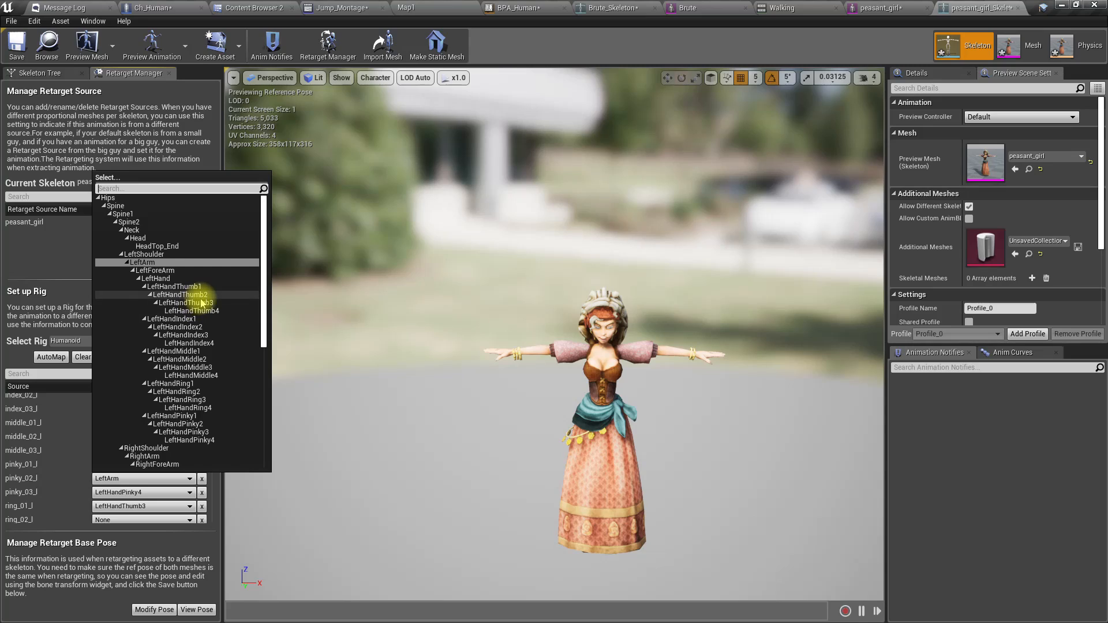
pyautogui.click(178, 424)
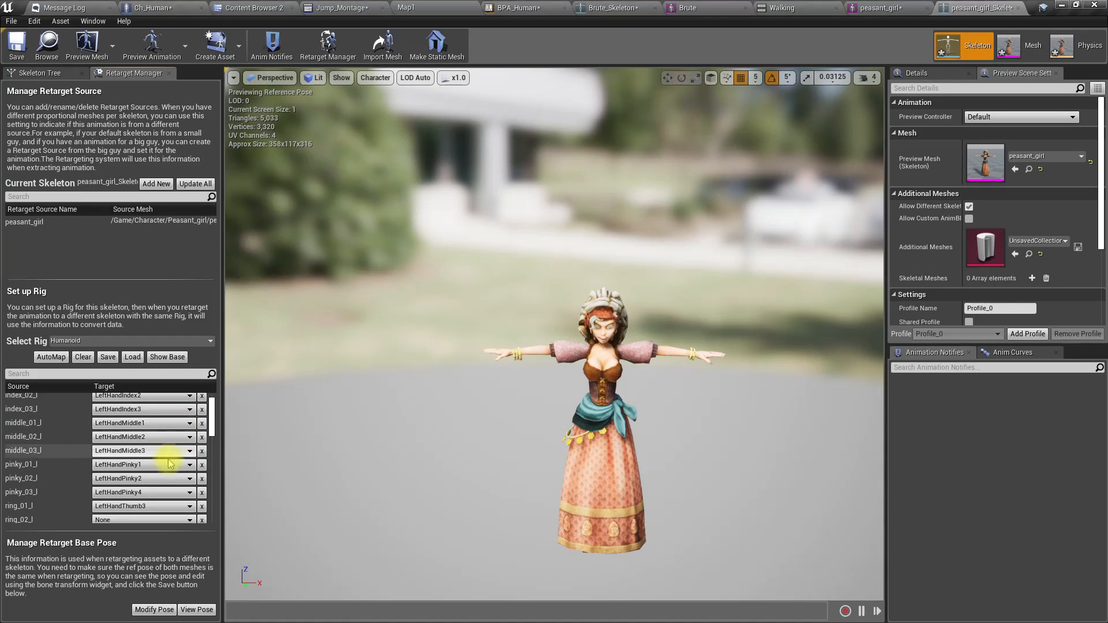
pyautogui.click(108, 495)
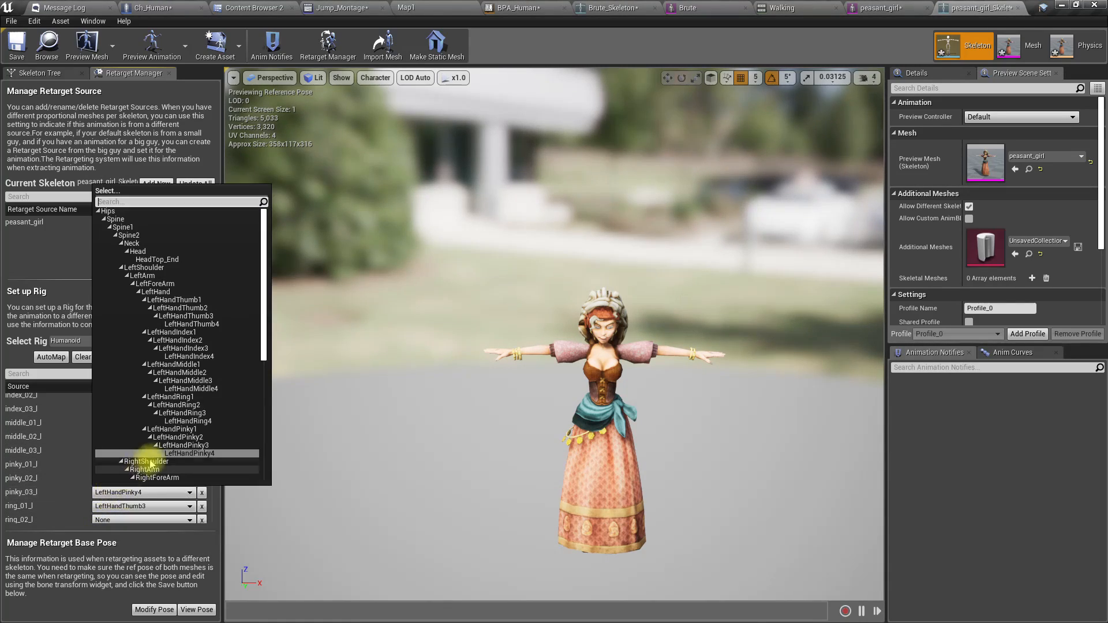
pyautogui.click(183, 449)
# Step: Map ring_01_l, ring_02_l and ring_03_l to LeftHandRing1, LeftHandRing2 and LeftHandRing3
pyautogui.scroll(-2, 155, 482)
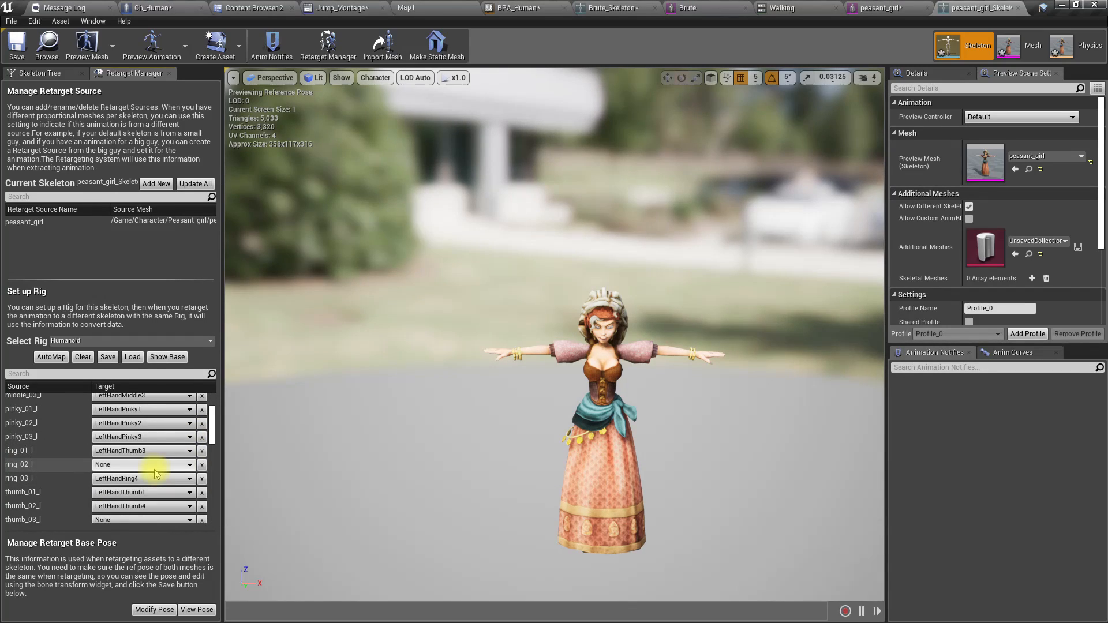
pyautogui.click(116, 466)
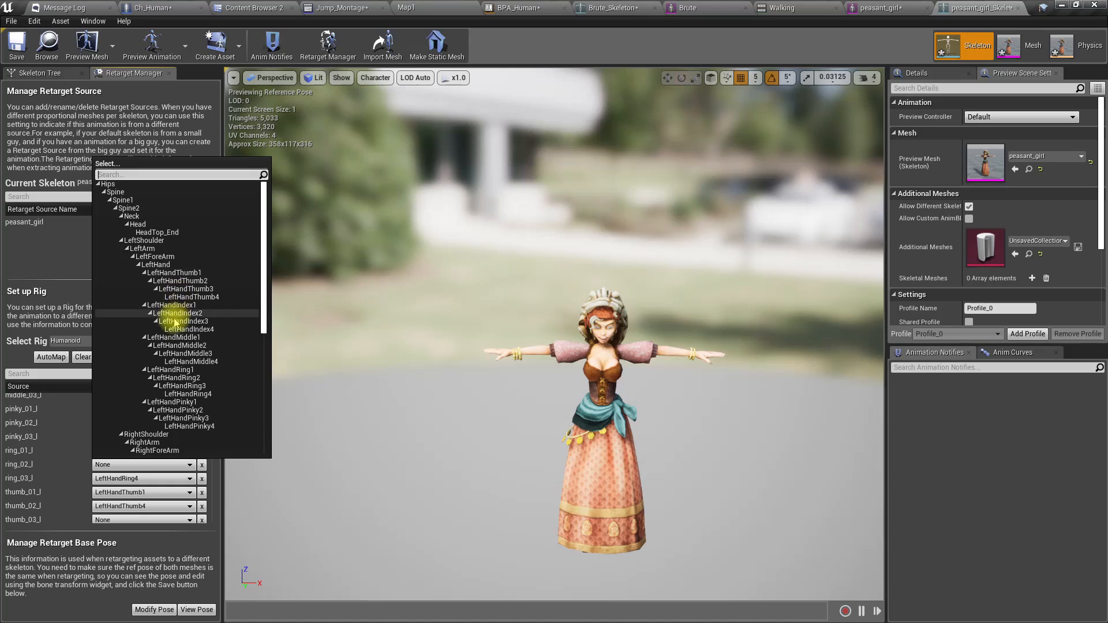
pyautogui.click(176, 371)
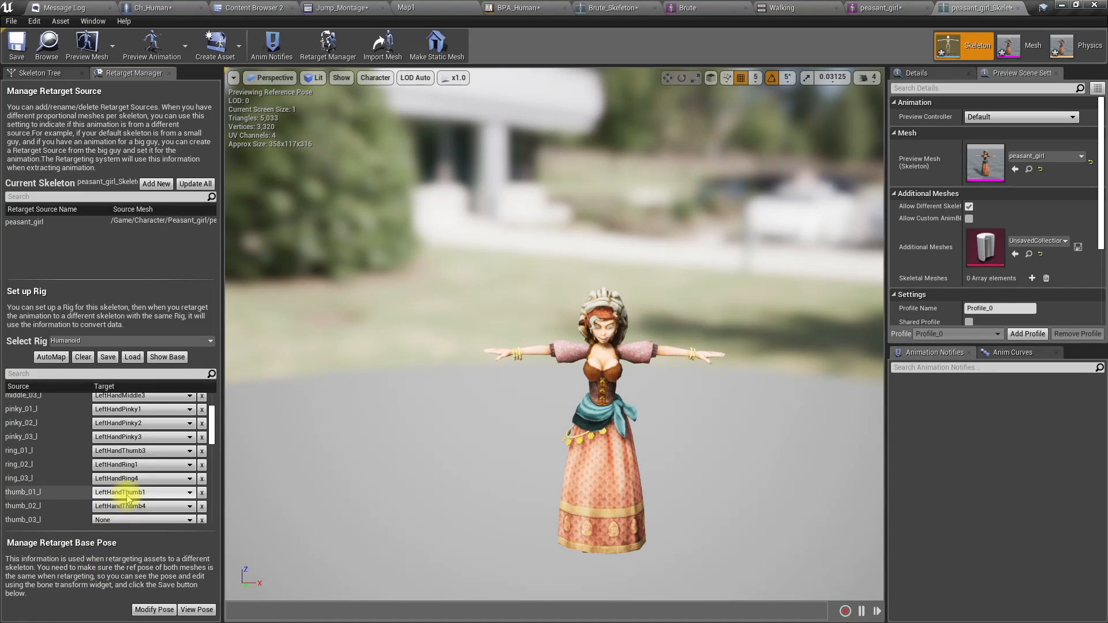
pyautogui.click(115, 453)
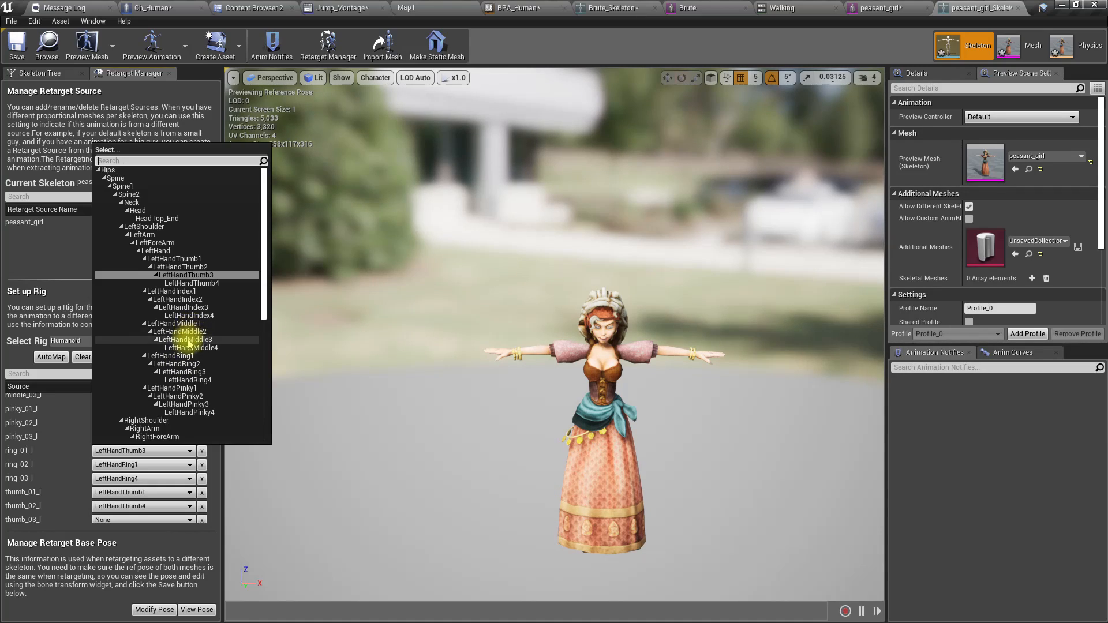
pyautogui.click(177, 360)
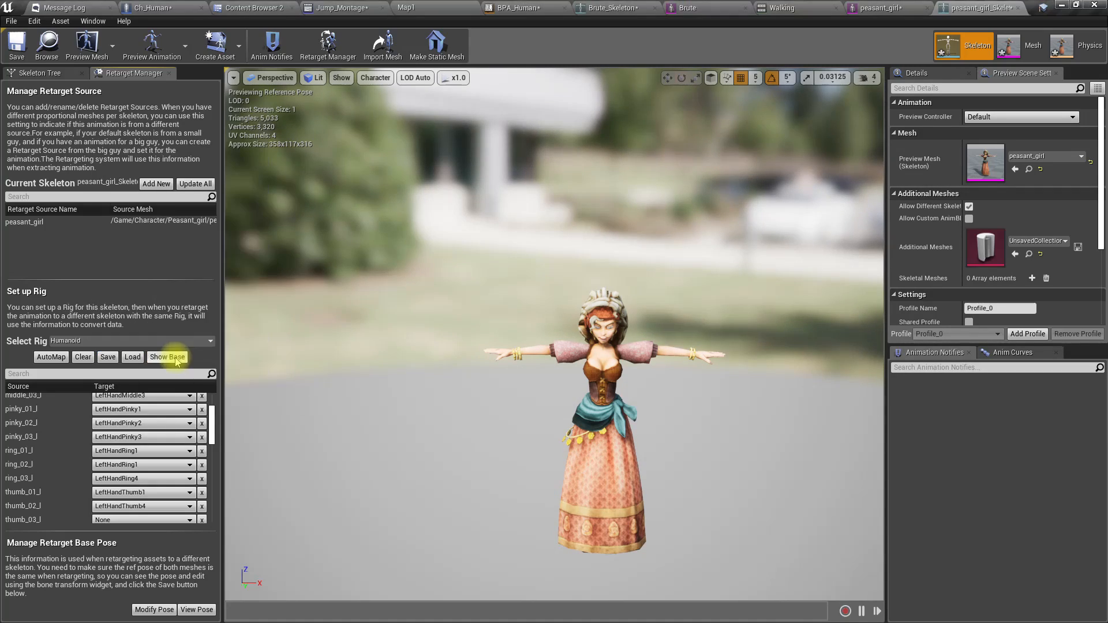
pyautogui.click(136, 469)
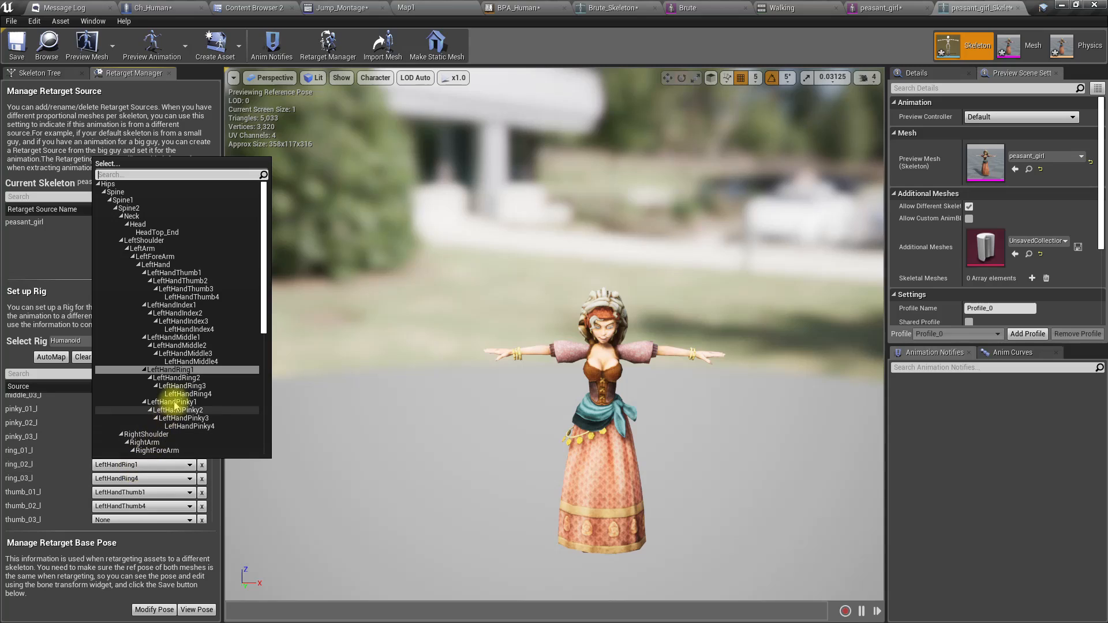
pyautogui.click(180, 378)
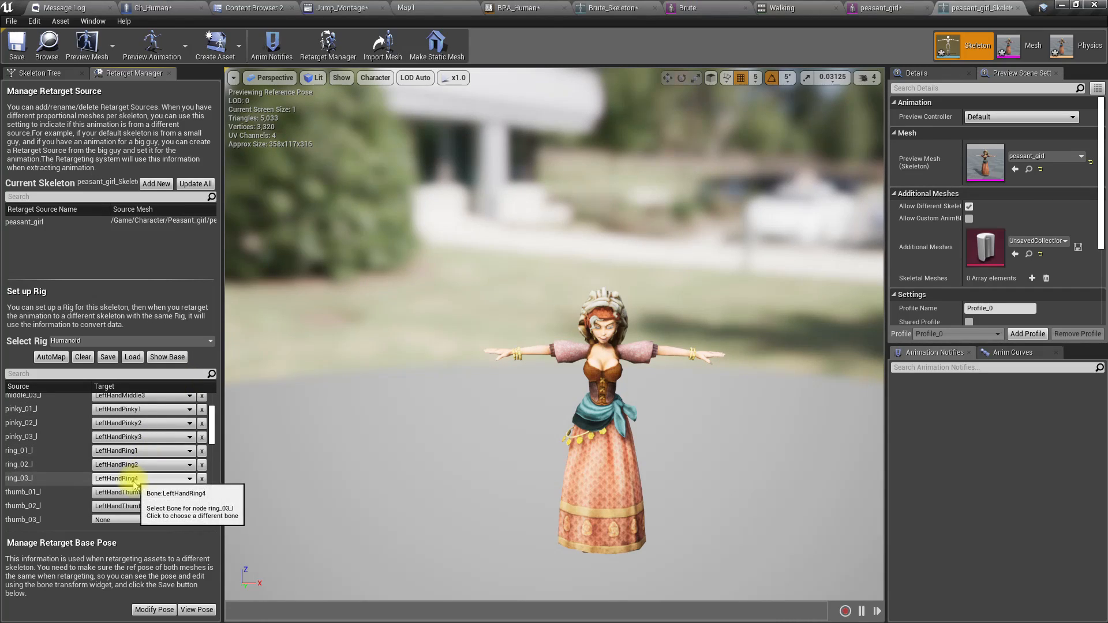
pyautogui.click(121, 481)
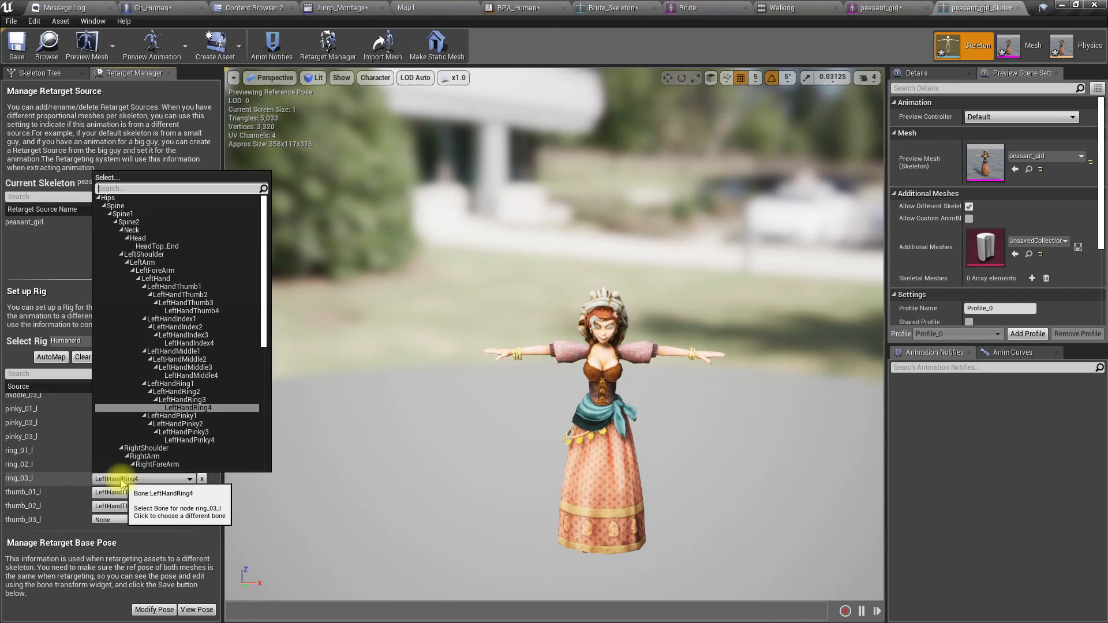
pyautogui.click(185, 396)
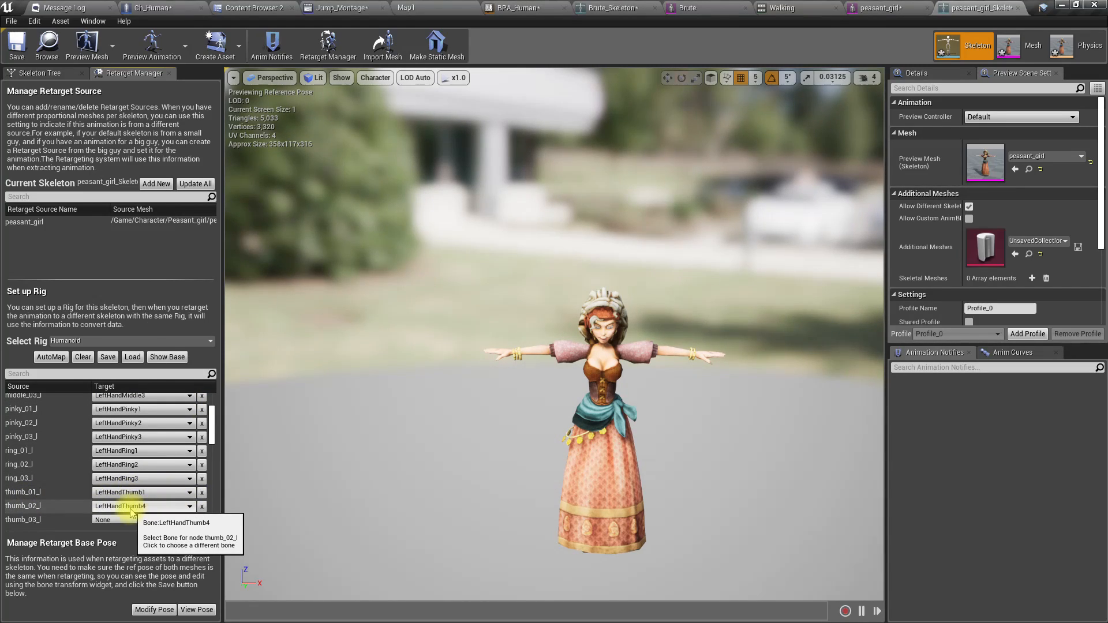
# Step: Map thumb_02_l to LeftHandThumb2 and thumb_03_l to LeftHandThumb3
pyautogui.click(130, 508)
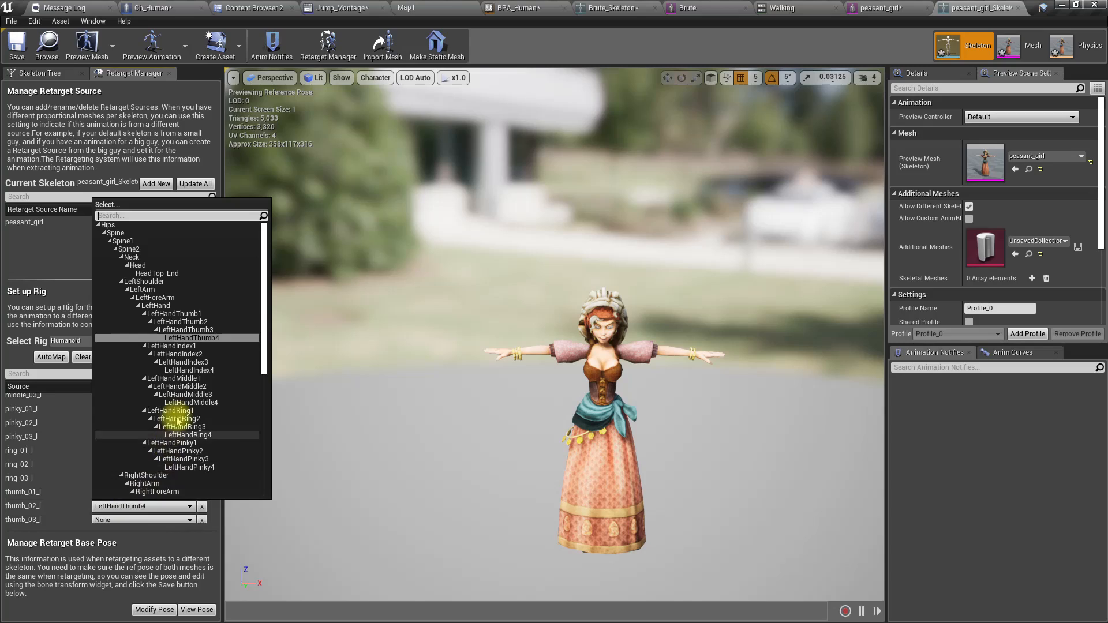
pyautogui.click(190, 324)
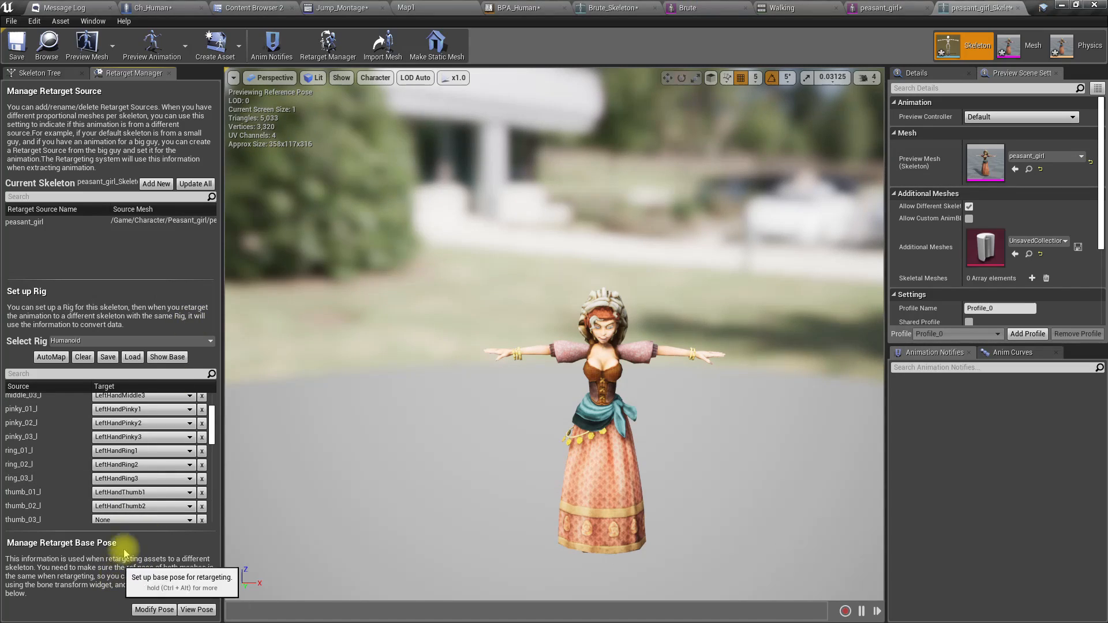
pyautogui.scroll(-2, 128, 502)
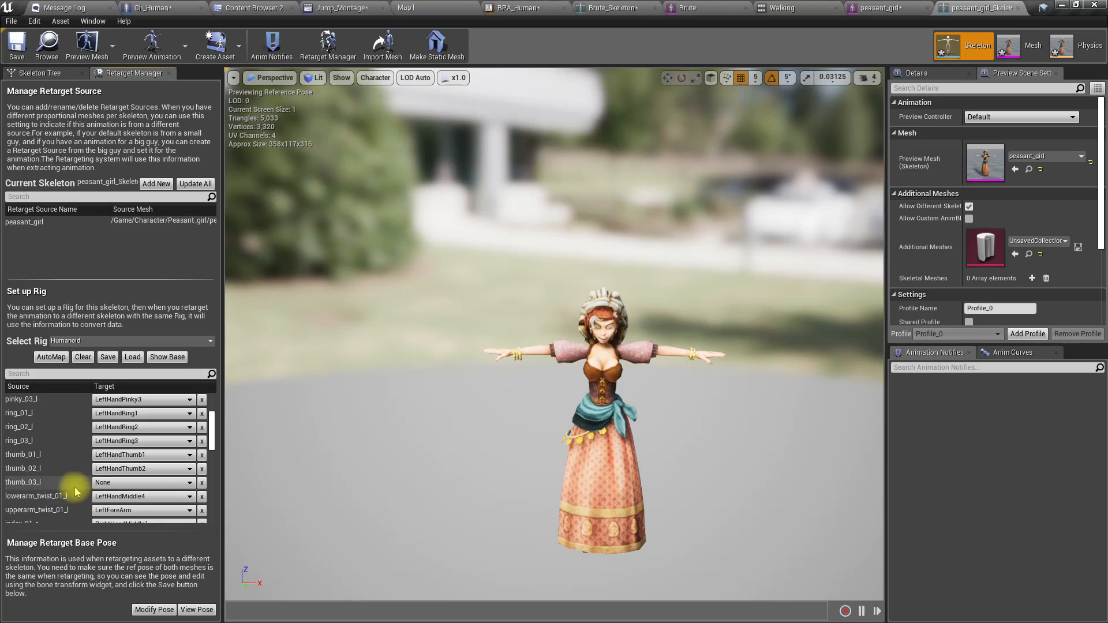
pyautogui.click(105, 484)
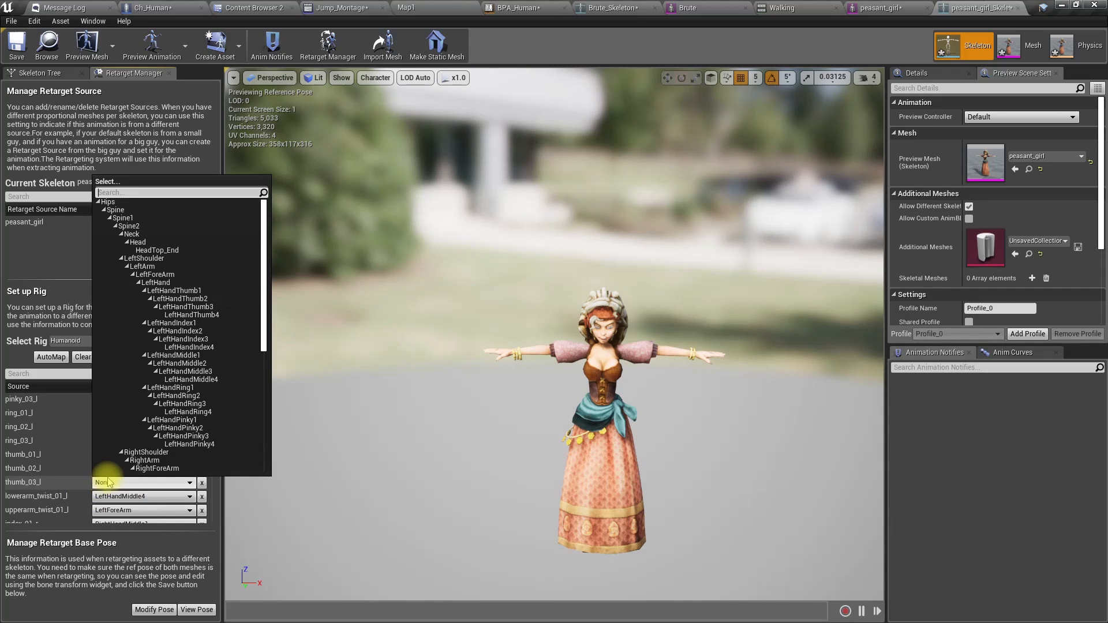
pyautogui.click(187, 308)
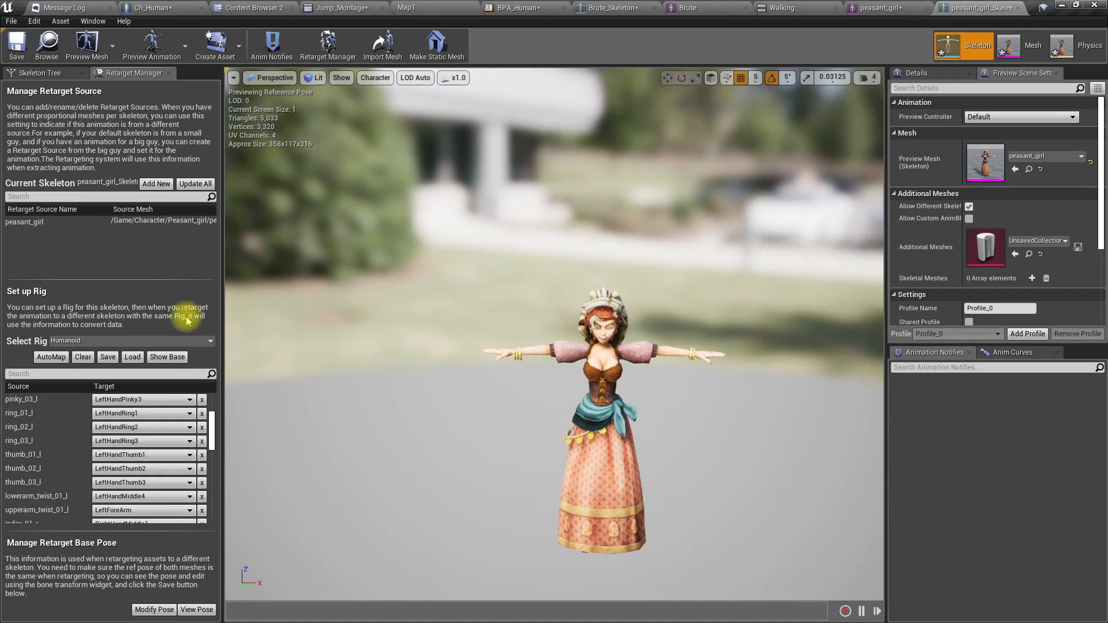
# Step: Try mapping lowerarm_twist_01_l to LeftArm
pyautogui.scroll(-2, 137, 482)
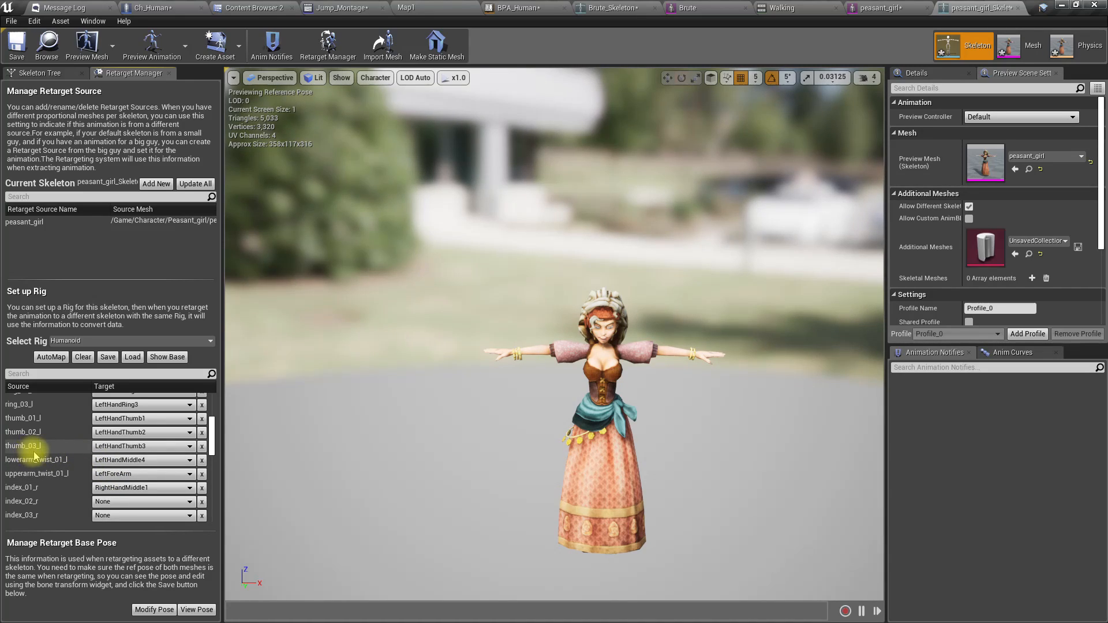
pyautogui.click(122, 462)
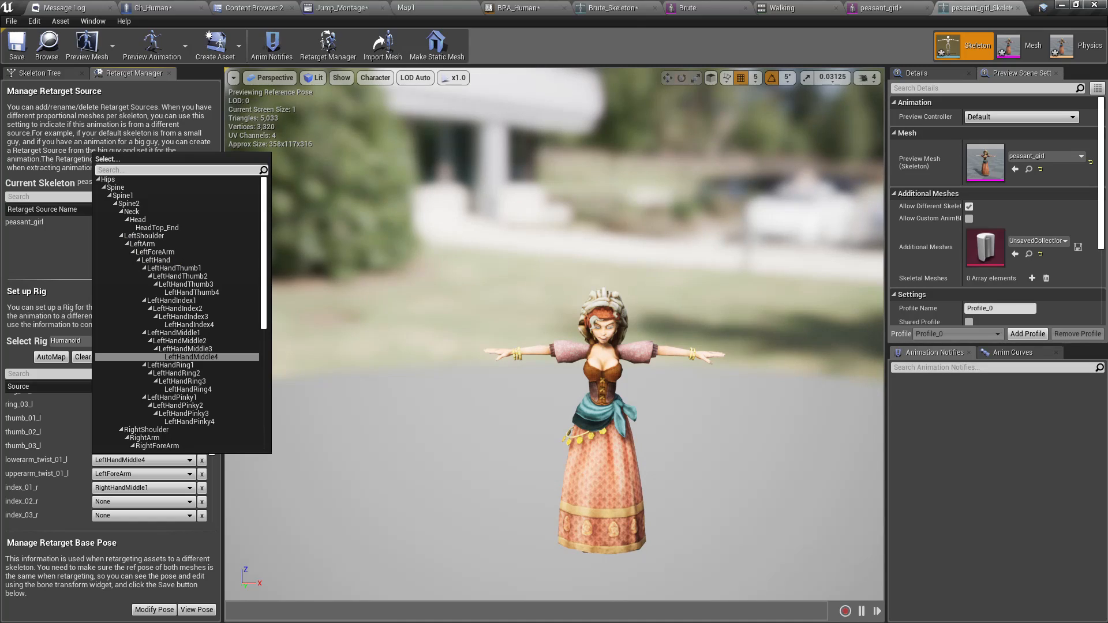
pyautogui.click(170, 561)
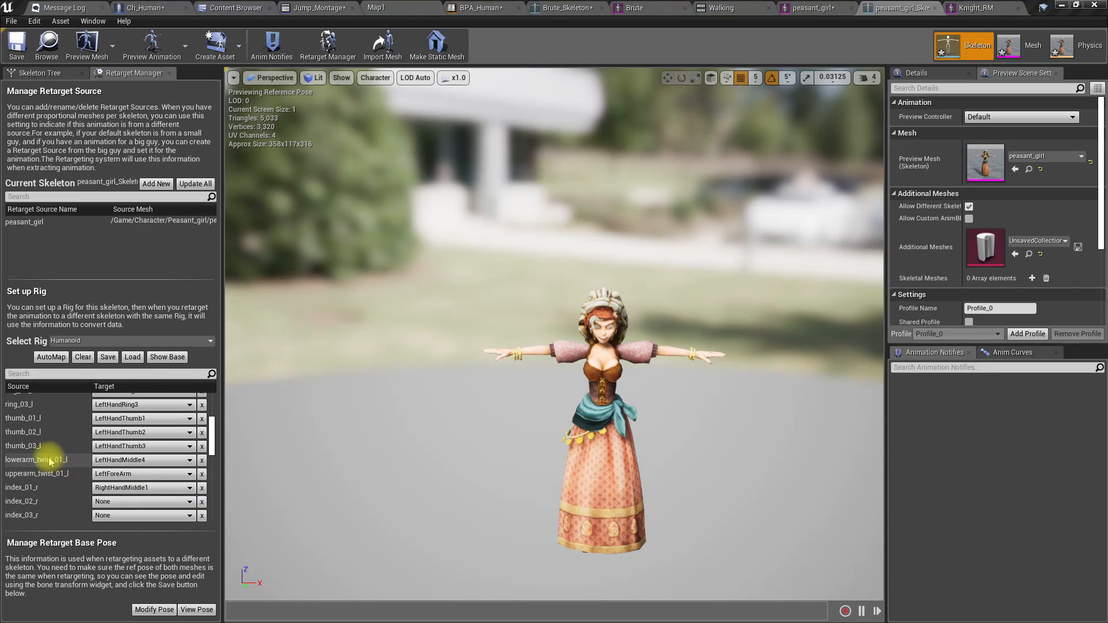
pyautogui.click(136, 461)
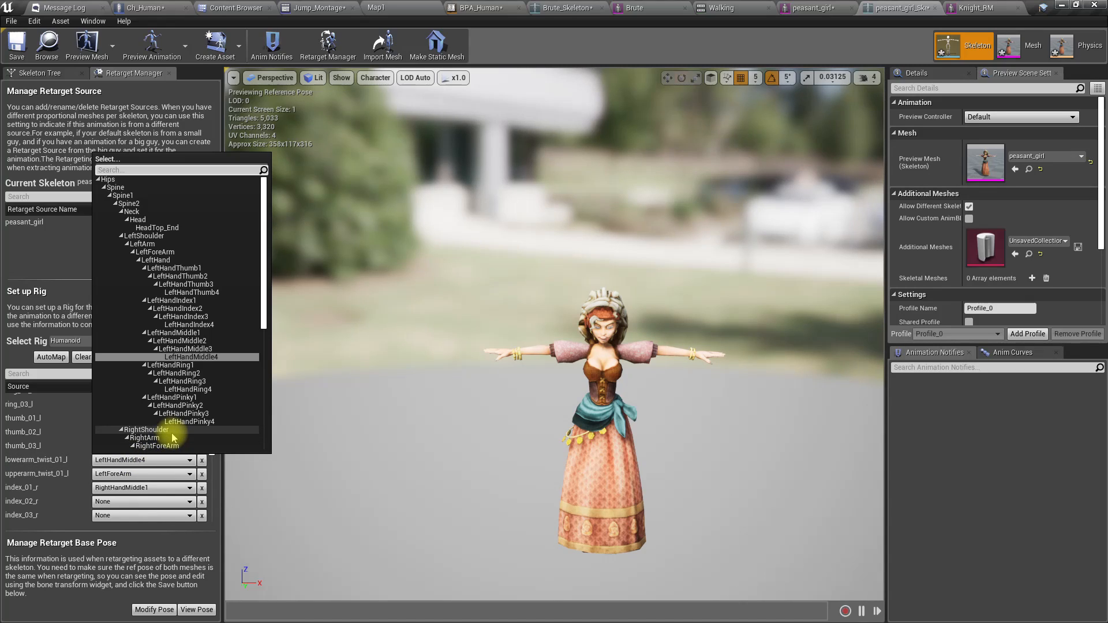
pyautogui.scroll(-1, 171, 433)
pyautogui.scroll(1, 210, 325)
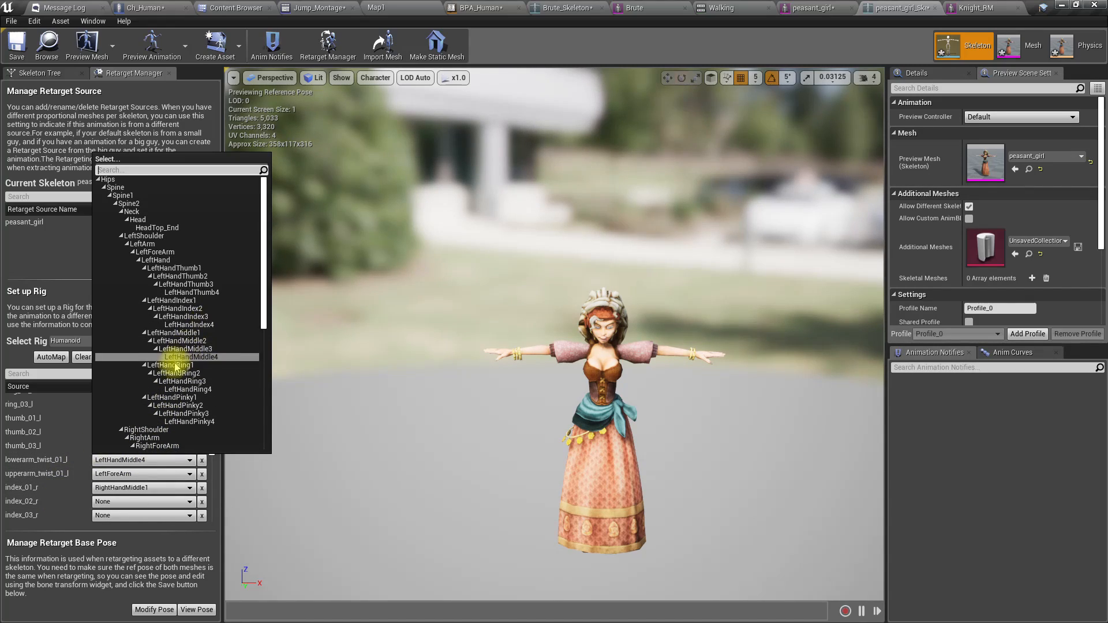
pyautogui.click(171, 245)
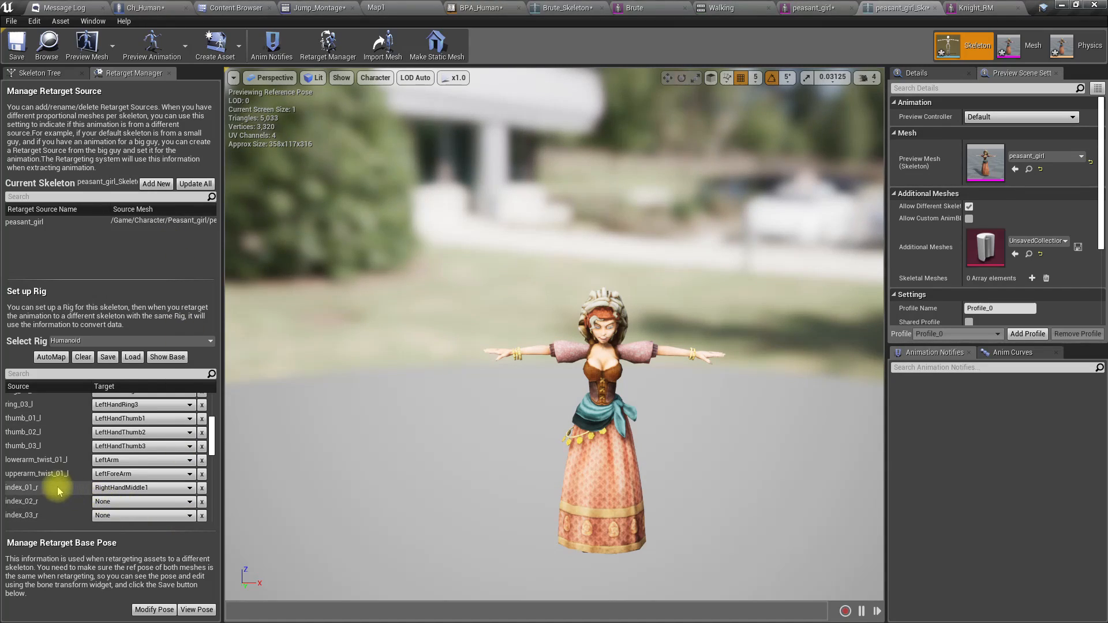
# Step: Map lowerarm_twist_01_l to LeftForeArm and upperarm_twist_01_l to LeftArm
pyautogui.click(116, 461)
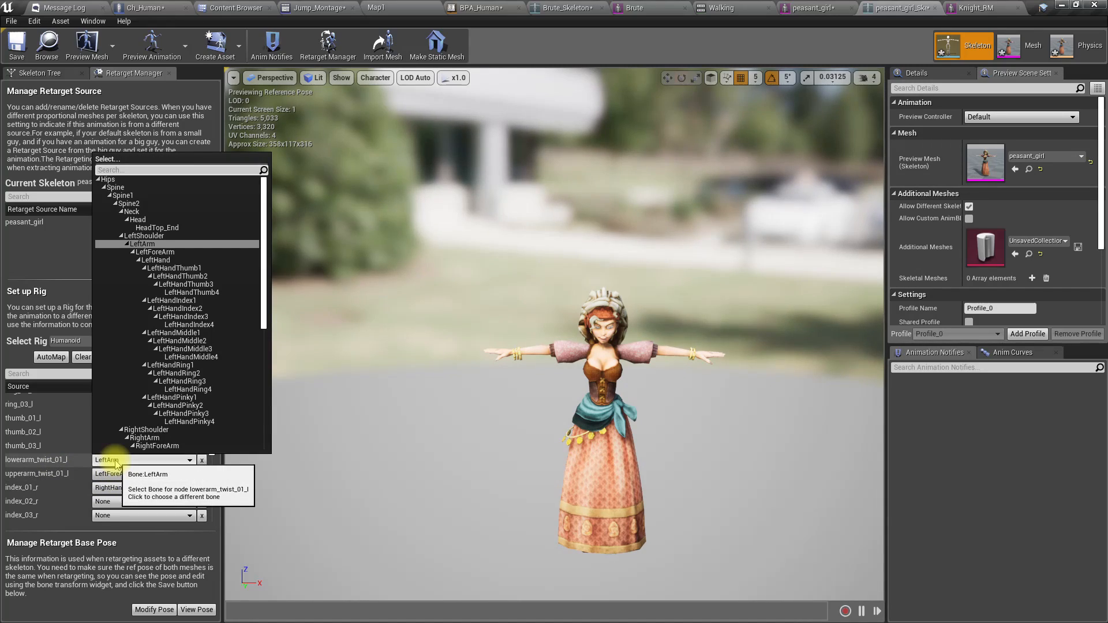
pyautogui.click(167, 252)
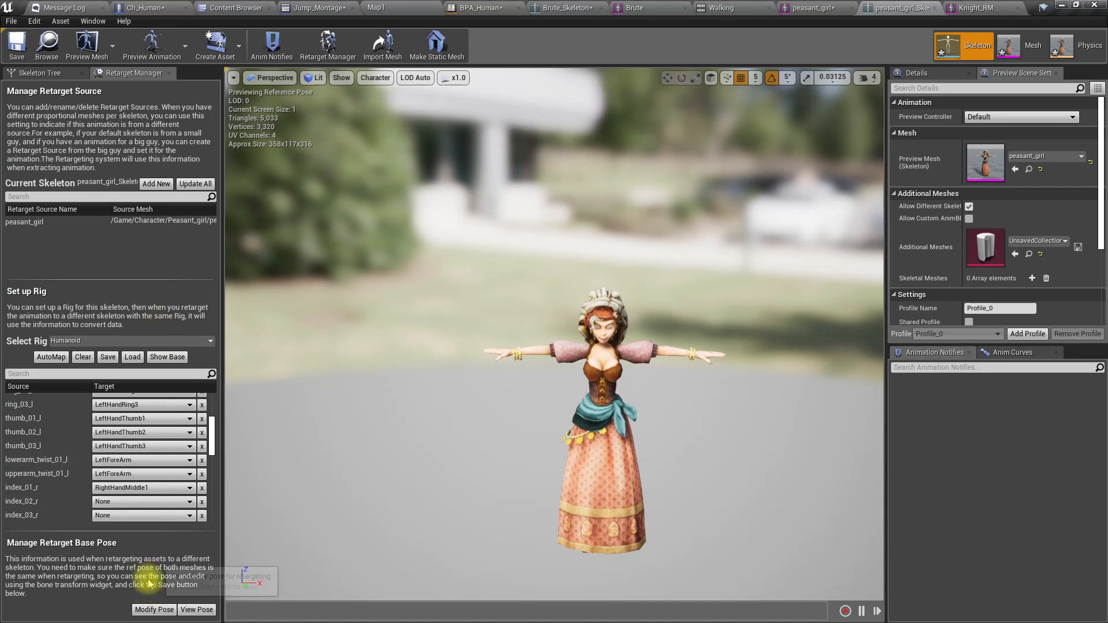
pyautogui.click(116, 477)
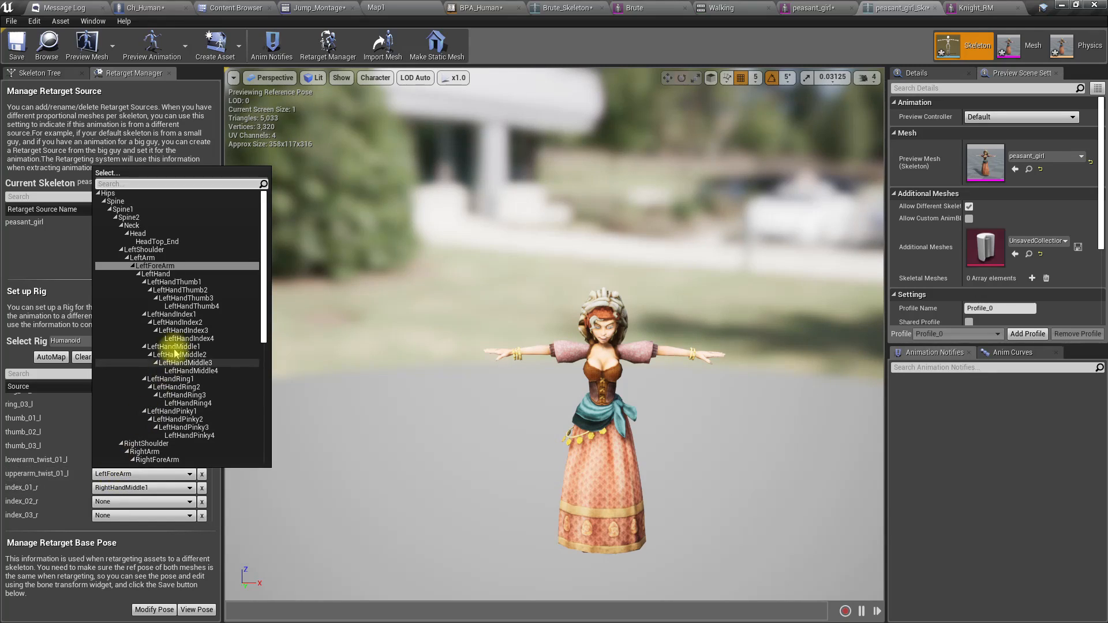
pyautogui.click(144, 258)
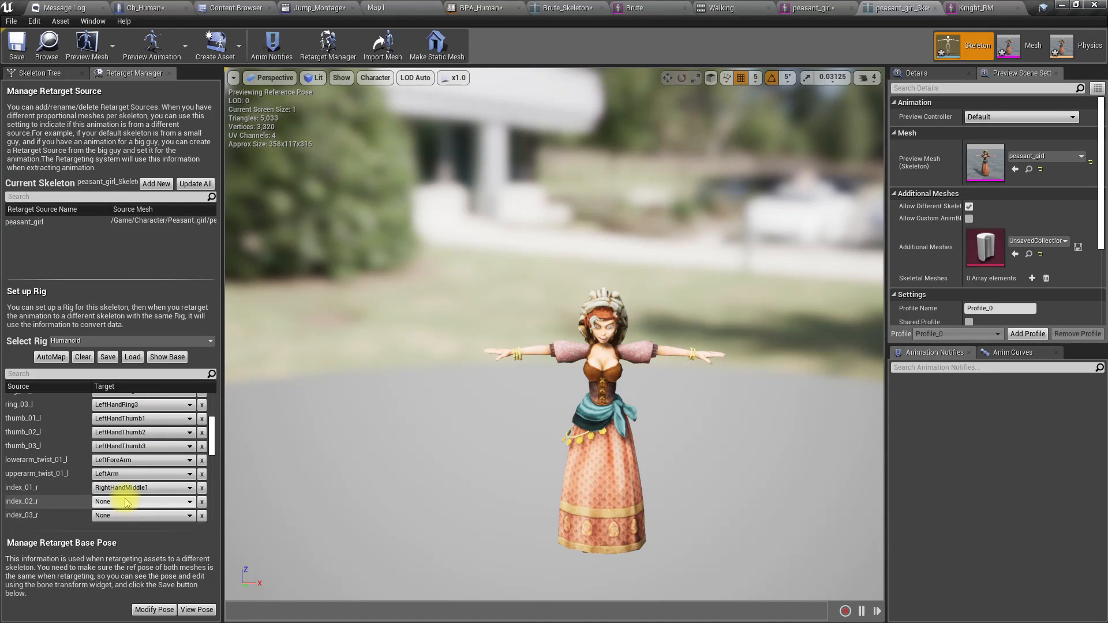
# Step: Map index_01_r to RightHandIndex1, index_02_r to LeftHandIndex2 and index_03_r to LeftHandIndex3
pyautogui.scroll(-2, 138, 485)
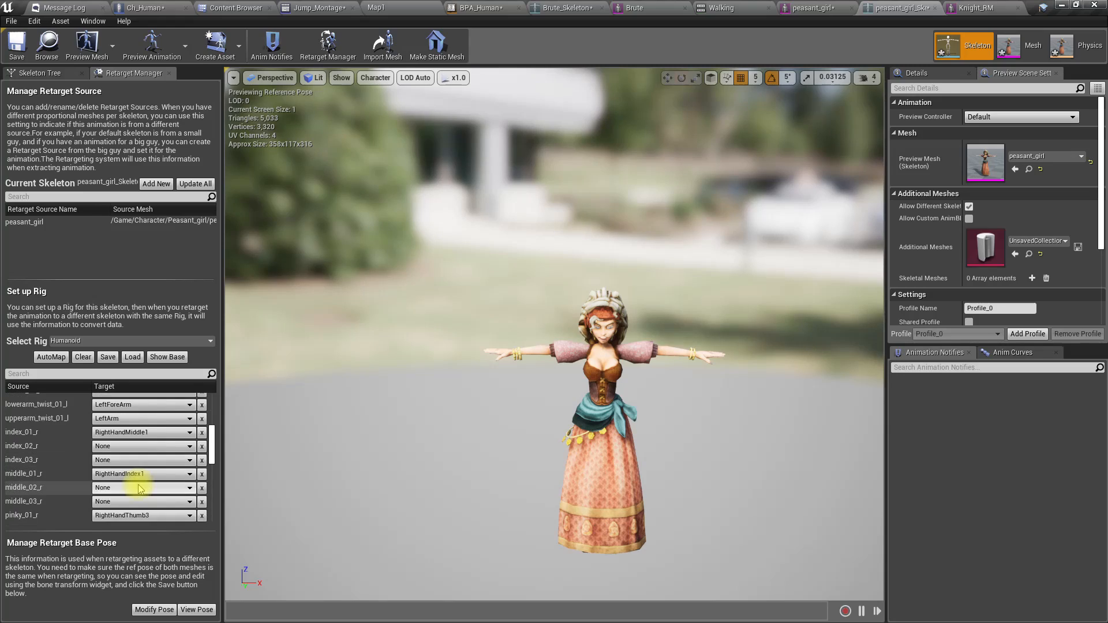
pyautogui.scroll(1, 139, 489)
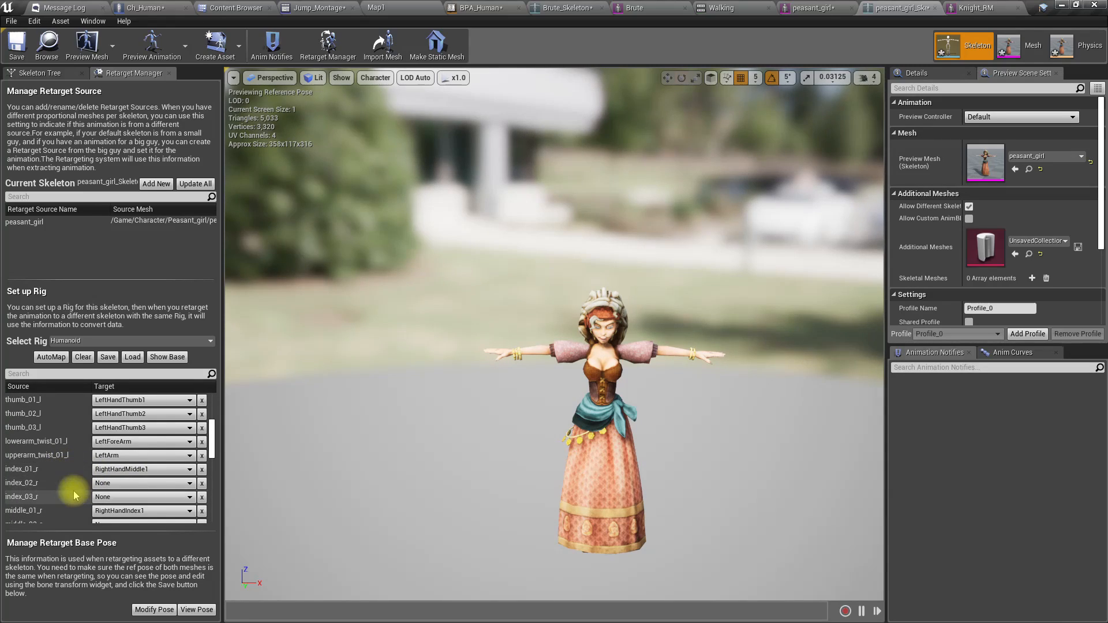
pyautogui.click(110, 469)
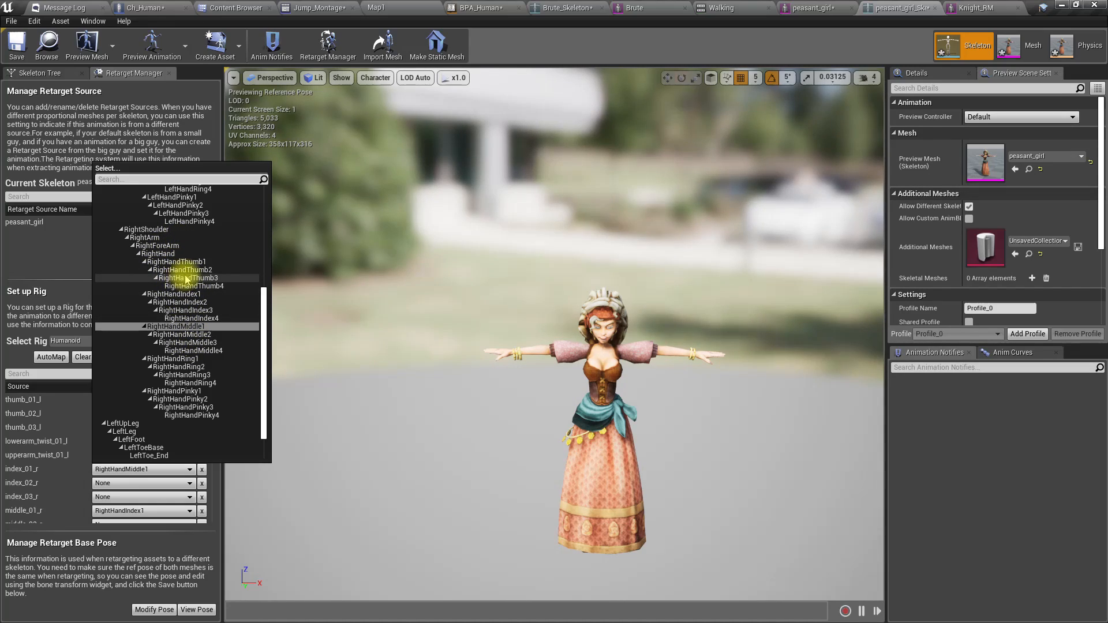
pyautogui.click(183, 293)
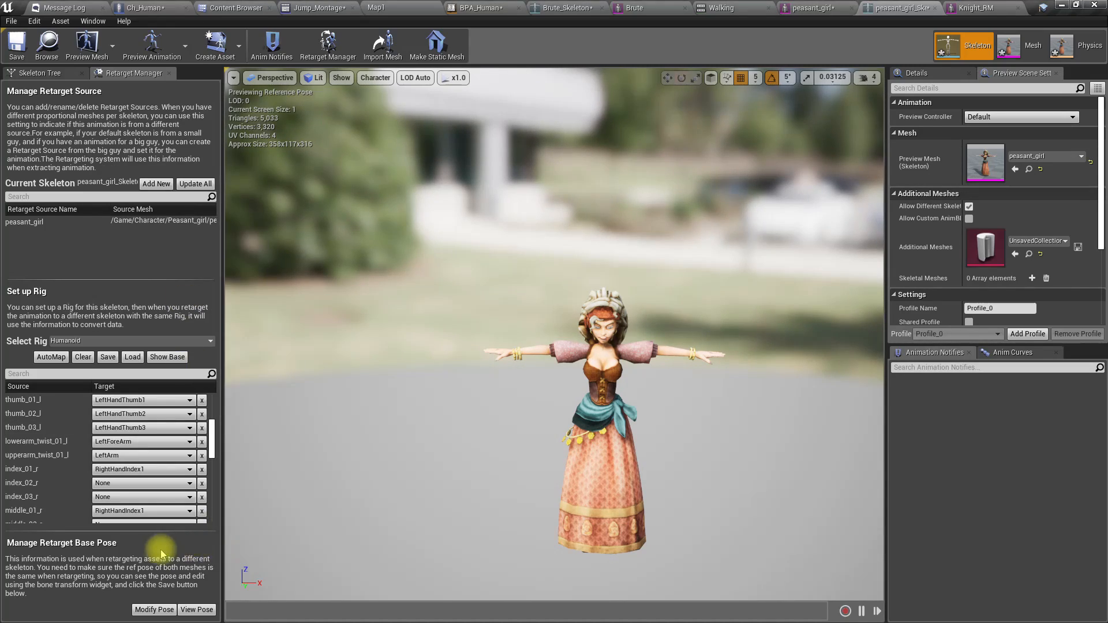
pyautogui.click(113, 486)
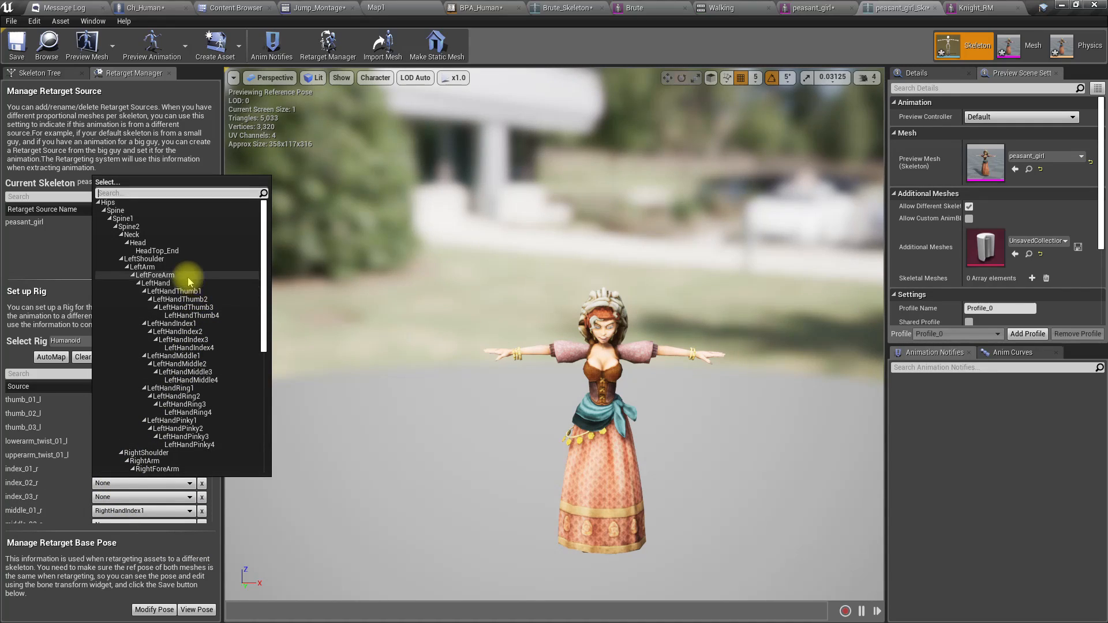
pyautogui.click(178, 332)
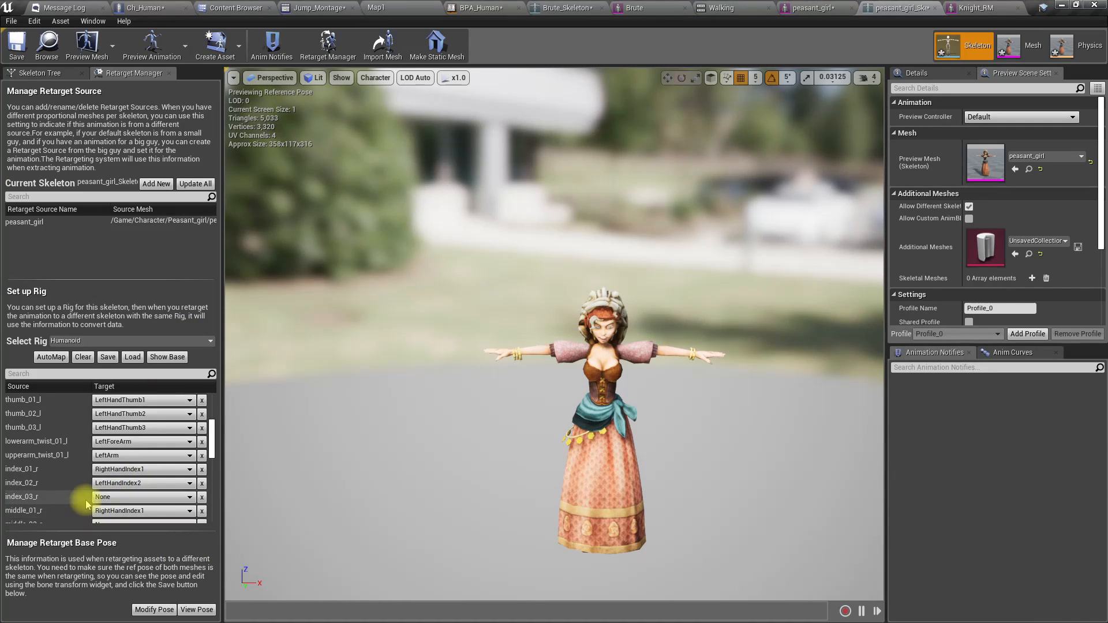
pyautogui.click(121, 497)
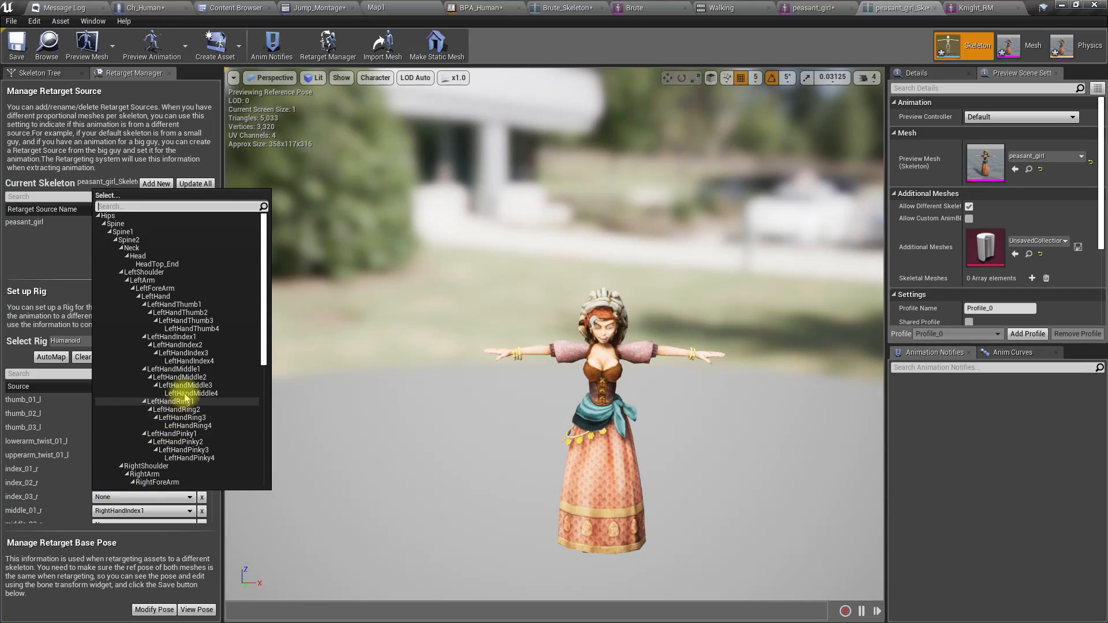
pyautogui.click(184, 352)
# Step: Map middle_01_r to RightHandMiddle1, middle_02_r to LeftHandMiddle2 and middle_03_r to LeftHandMiddle3
pyautogui.scroll(-2, 139, 494)
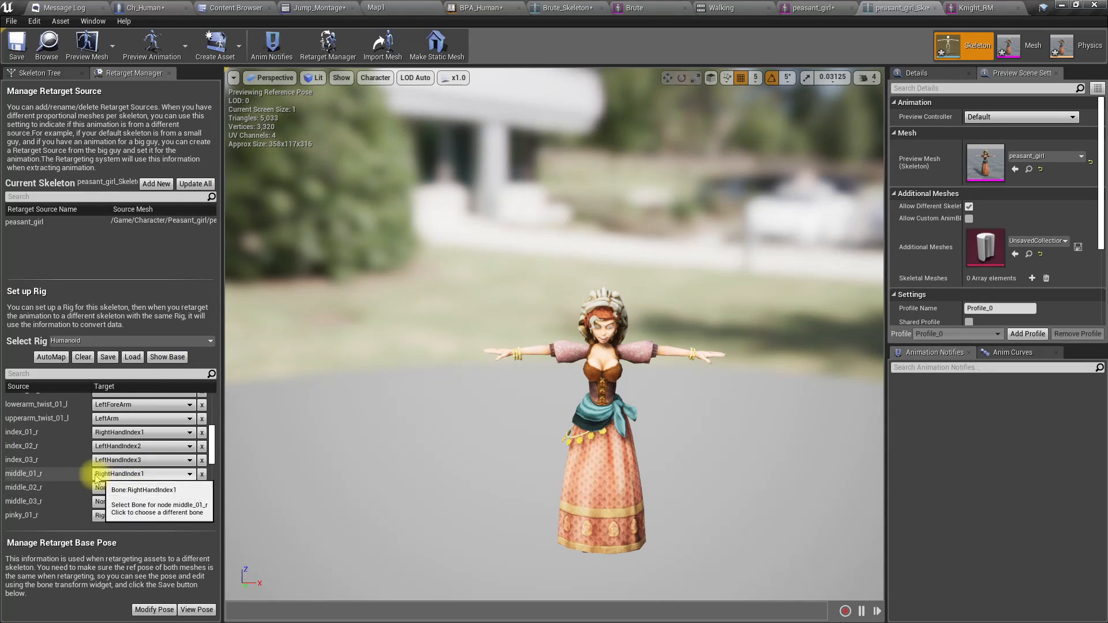
pyautogui.click(113, 473)
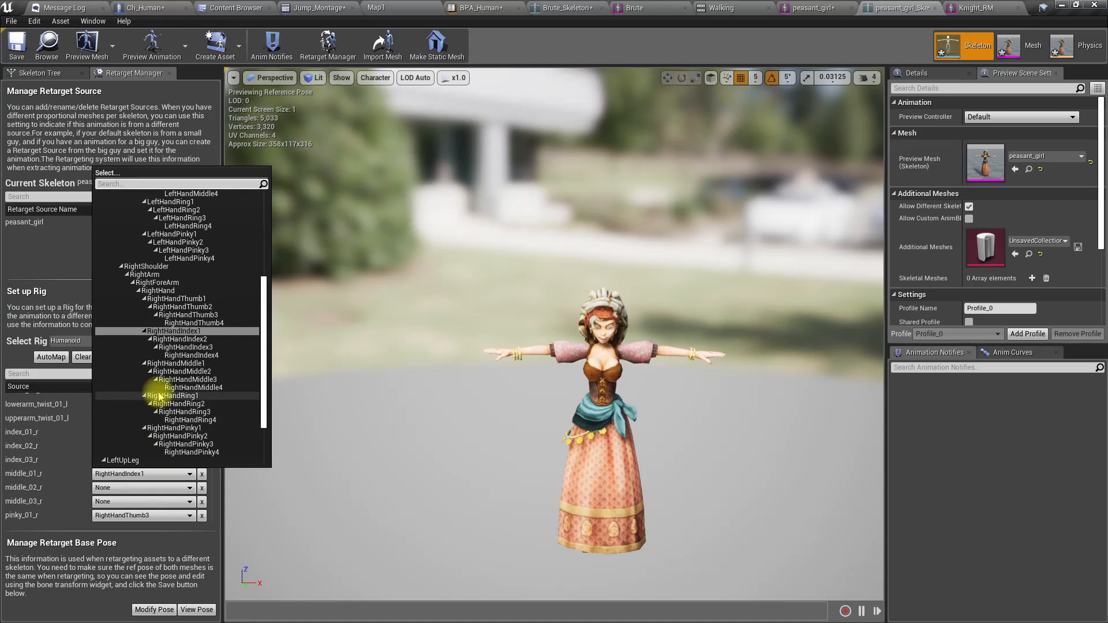
pyautogui.click(185, 367)
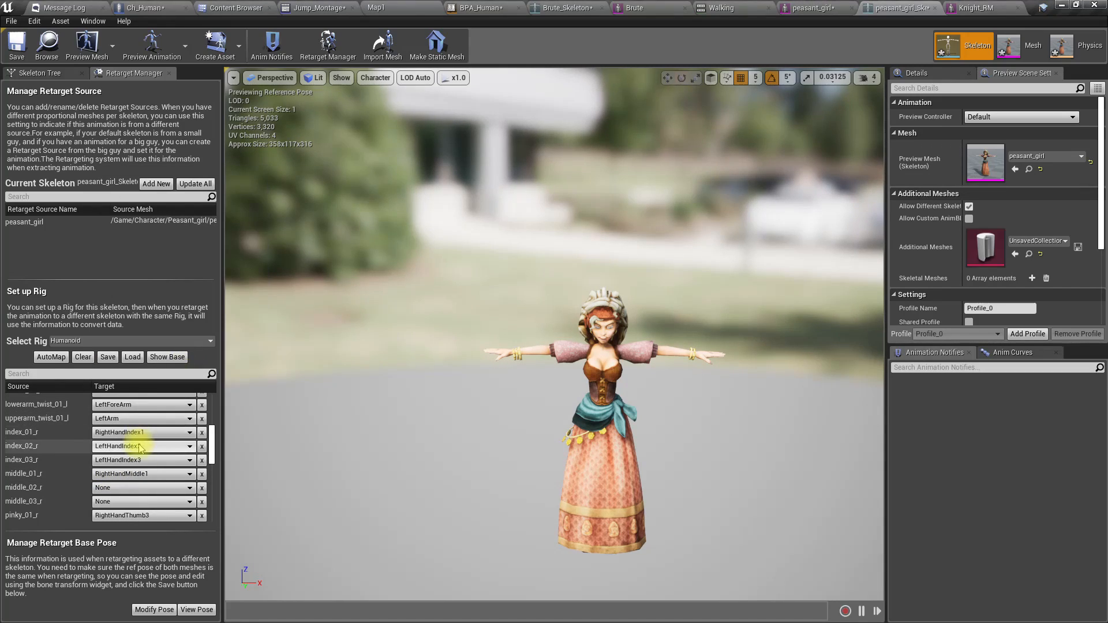
pyautogui.click(131, 487)
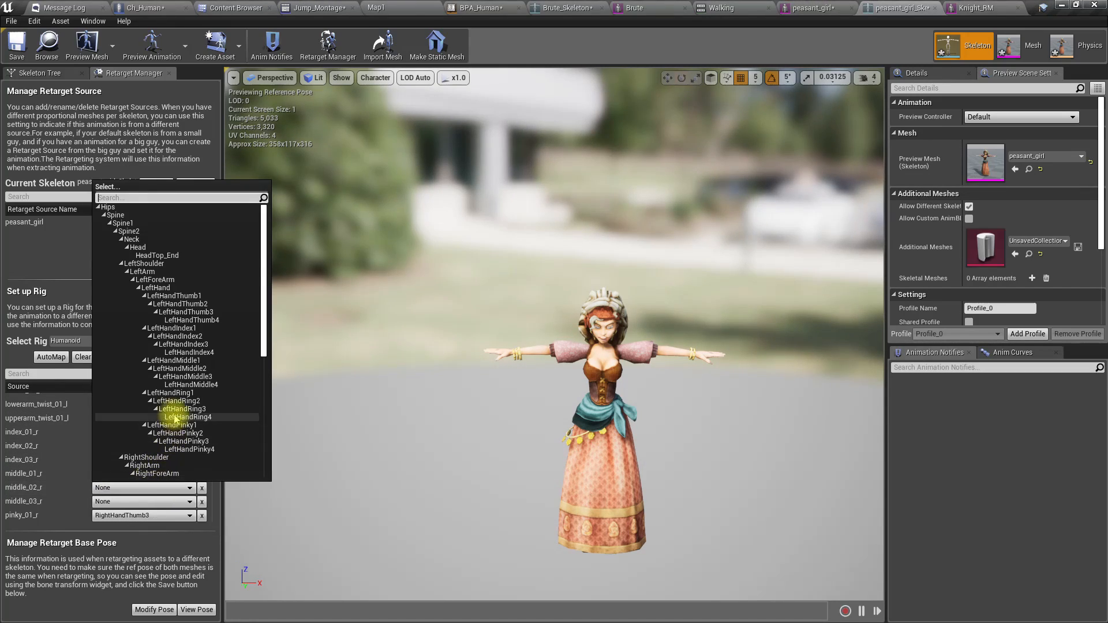
pyautogui.click(185, 368)
pyautogui.click(127, 506)
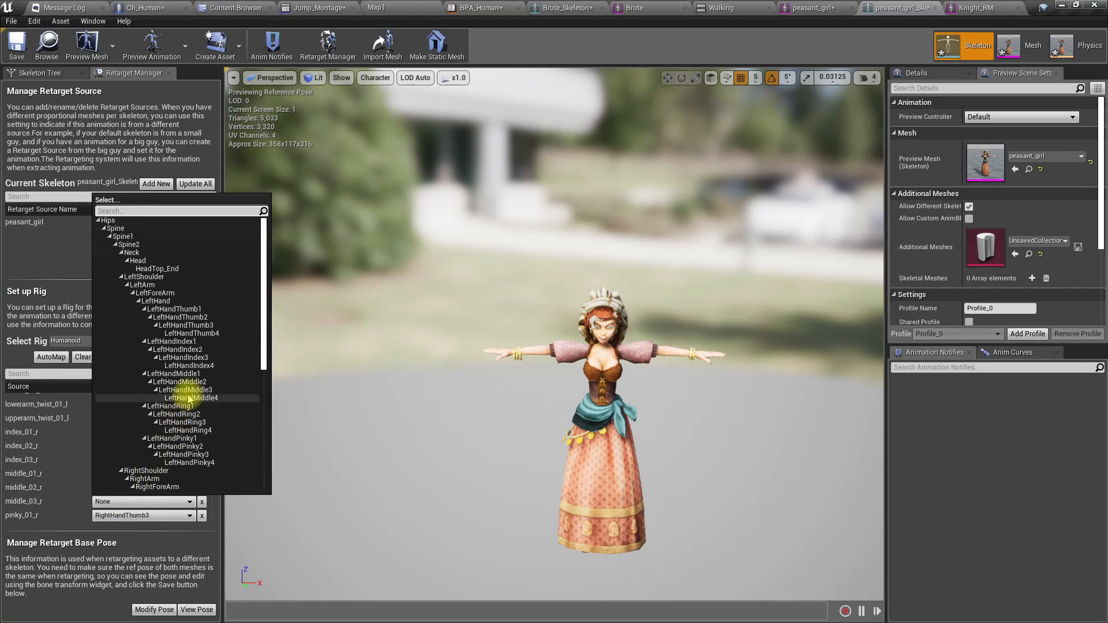
pyautogui.click(194, 393)
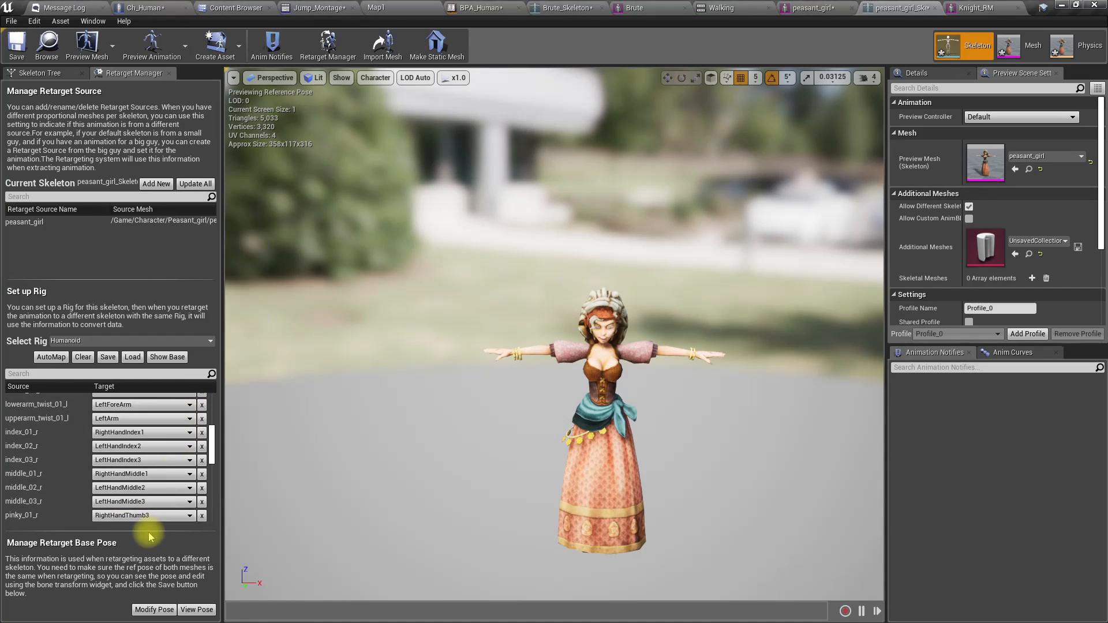
# Step: Map pinky_01_r, pinky_02_r and pinky_03_r to RightHandPinky1, RightHandPinky2 and RightHandPinky3
pyautogui.scroll(-2, 142, 499)
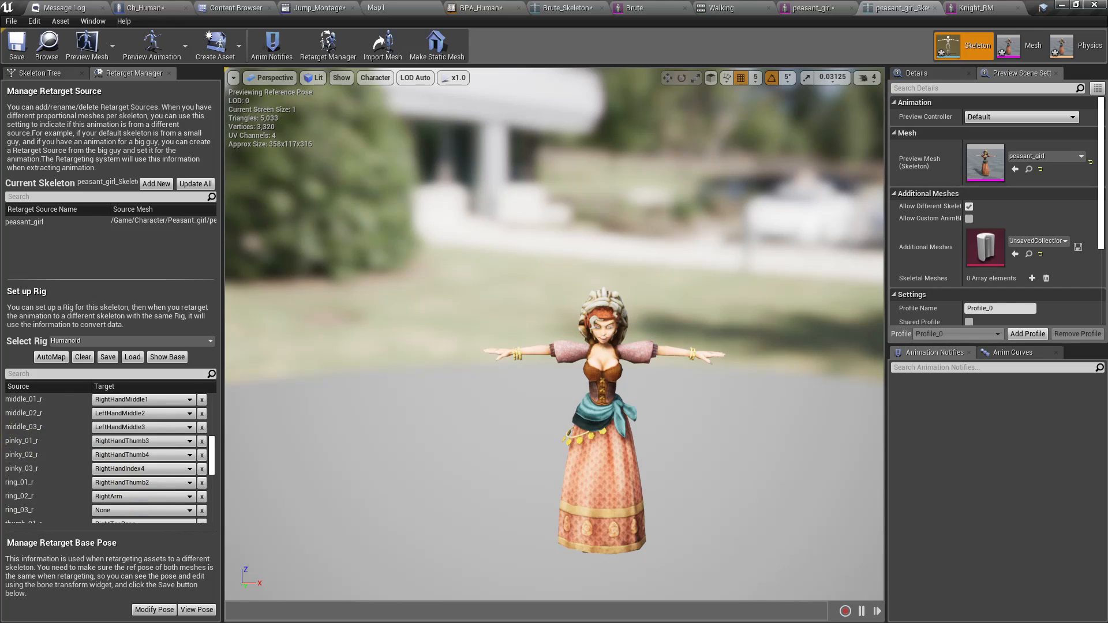
pyautogui.click(144, 442)
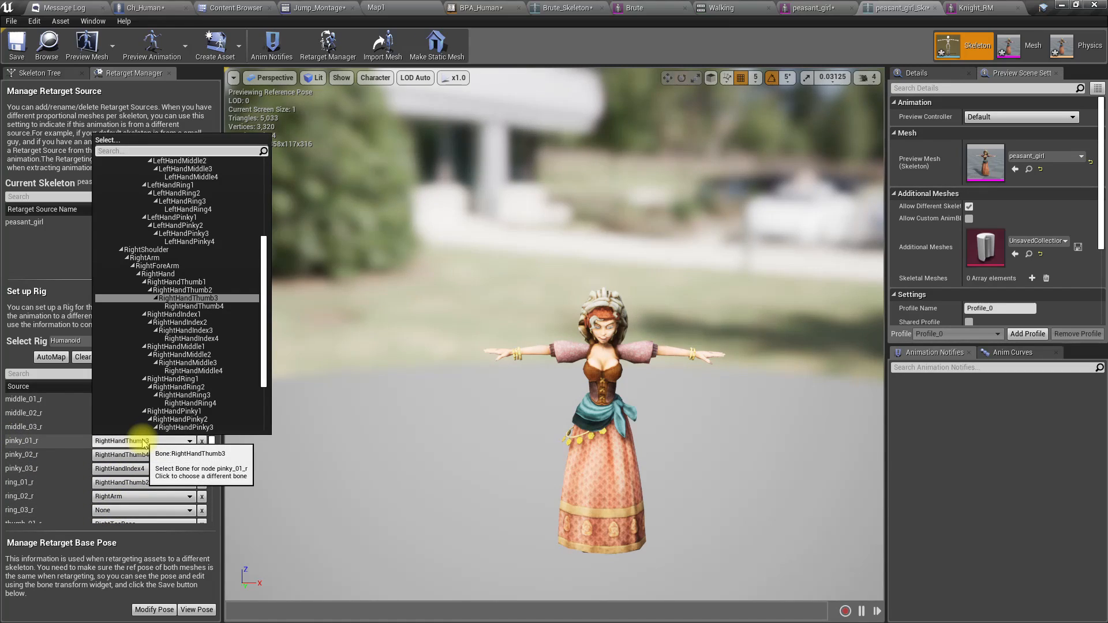
pyautogui.click(174, 412)
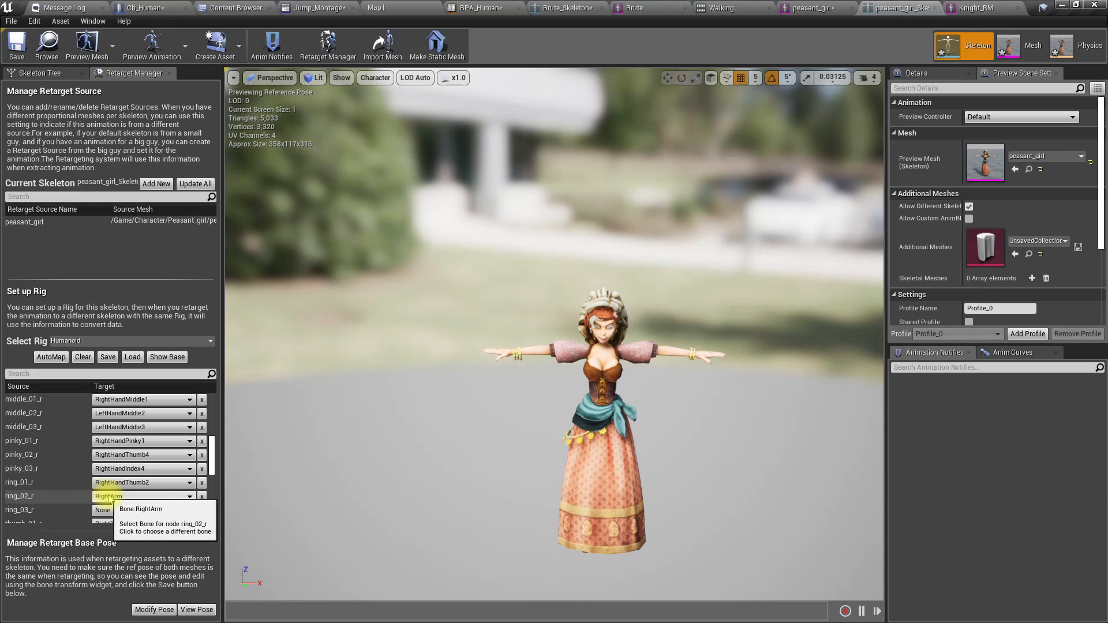
pyautogui.click(112, 456)
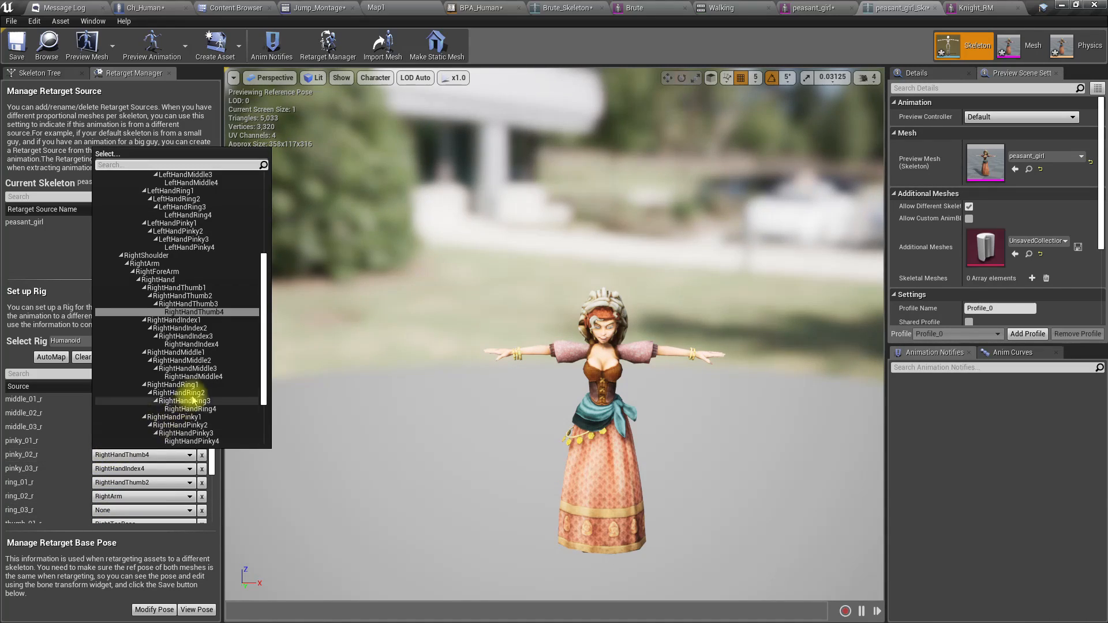
pyautogui.click(174, 434)
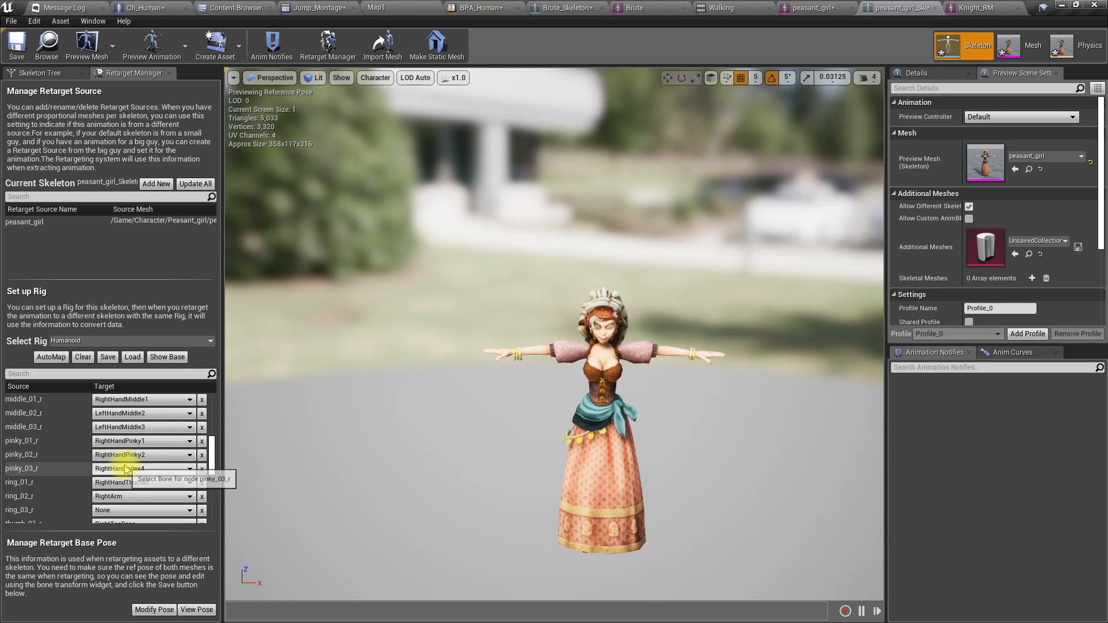
pyautogui.click(144, 469)
pyautogui.click(186, 415)
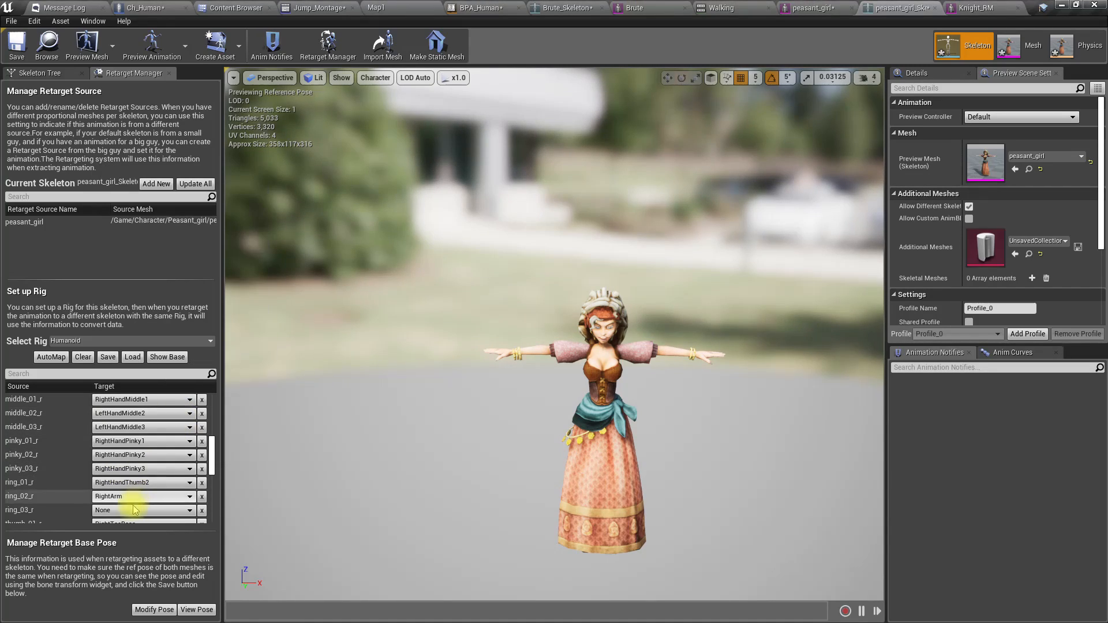
# Step: Map ring_01_r to RightHandRing1, ring_02_r to LeftHandRing2 and ring_03_r to LeftHandRing3
pyautogui.click(119, 483)
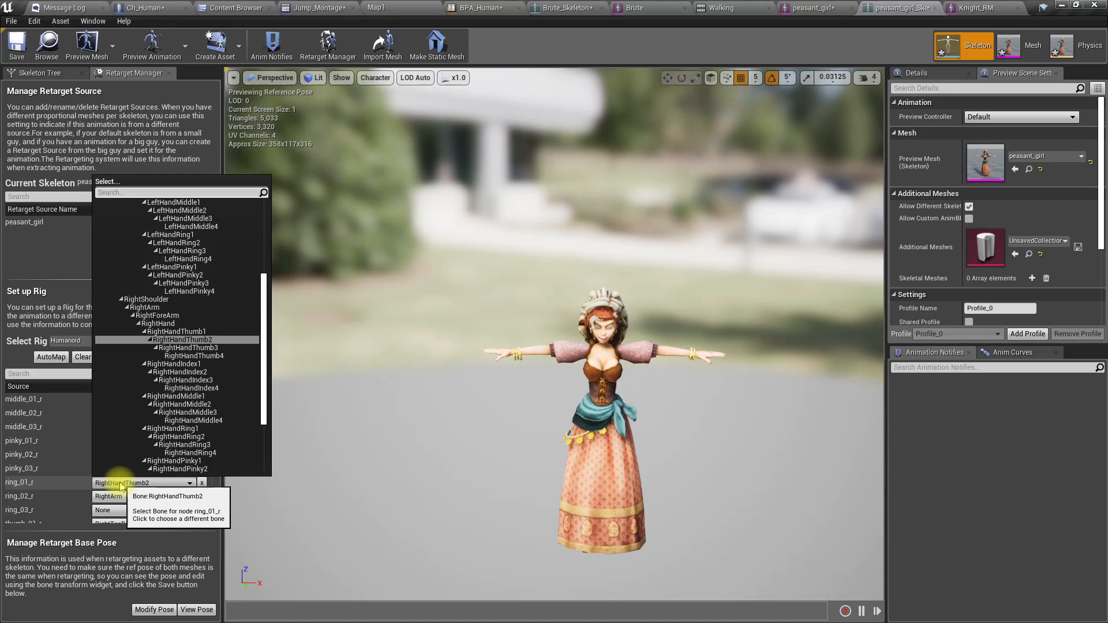
pyautogui.click(172, 429)
pyautogui.click(148, 496)
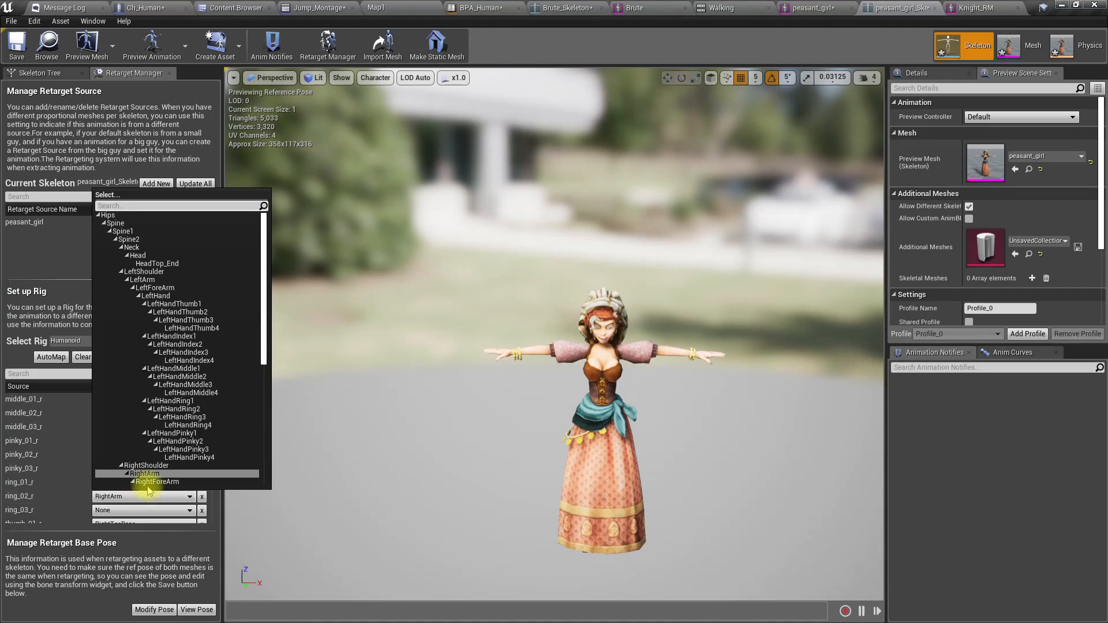
pyautogui.click(176, 409)
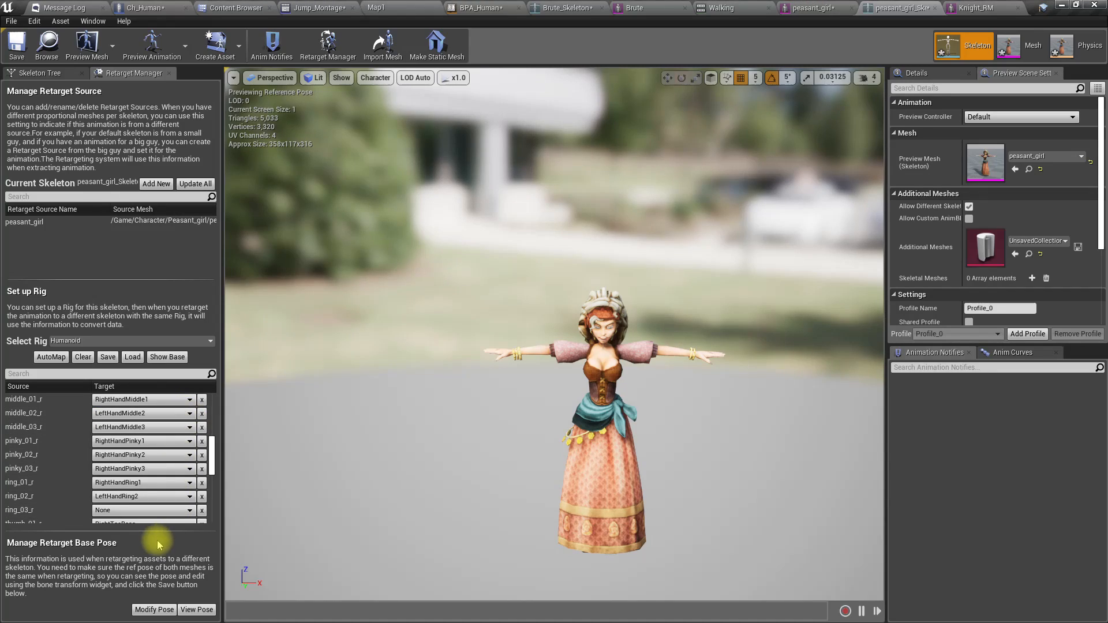
pyautogui.click(127, 511)
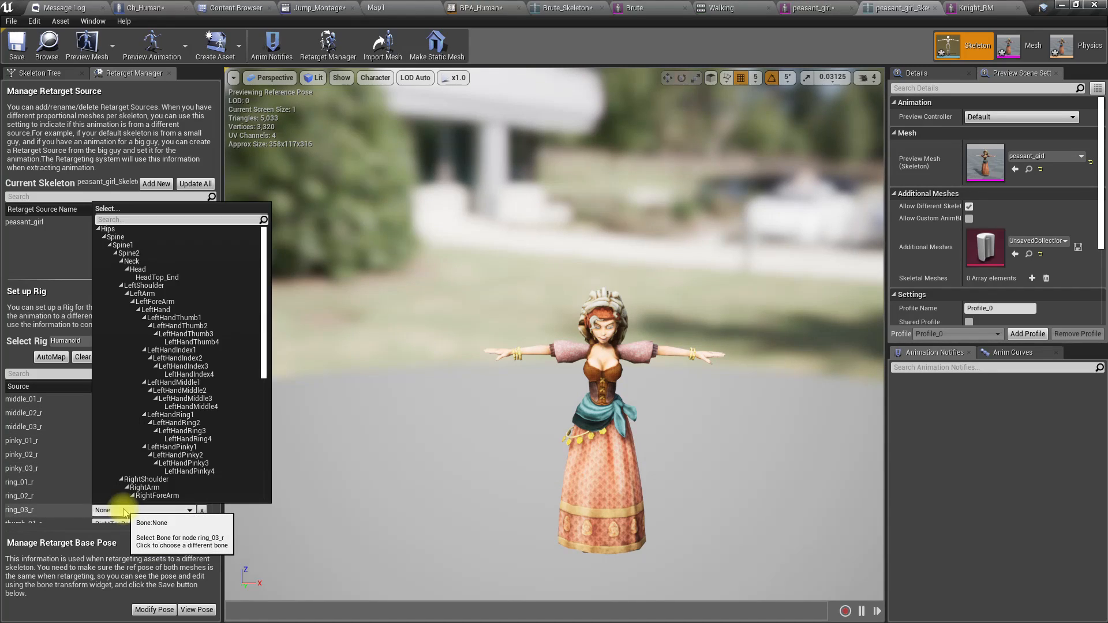
pyautogui.click(190, 431)
# Step: Map thumb_01_r to RightHandThumb1, thumb_02_r to RightHandThumb2 and thumb_03_r to LeftHandThumb3
pyautogui.scroll(-2, 155, 482)
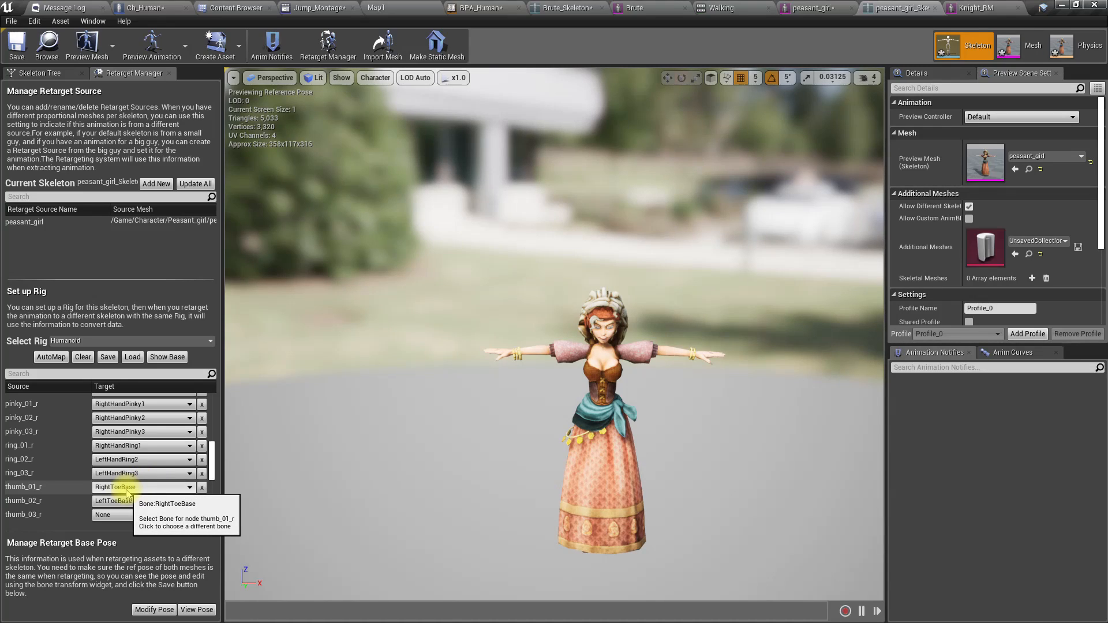
pyautogui.click(126, 492)
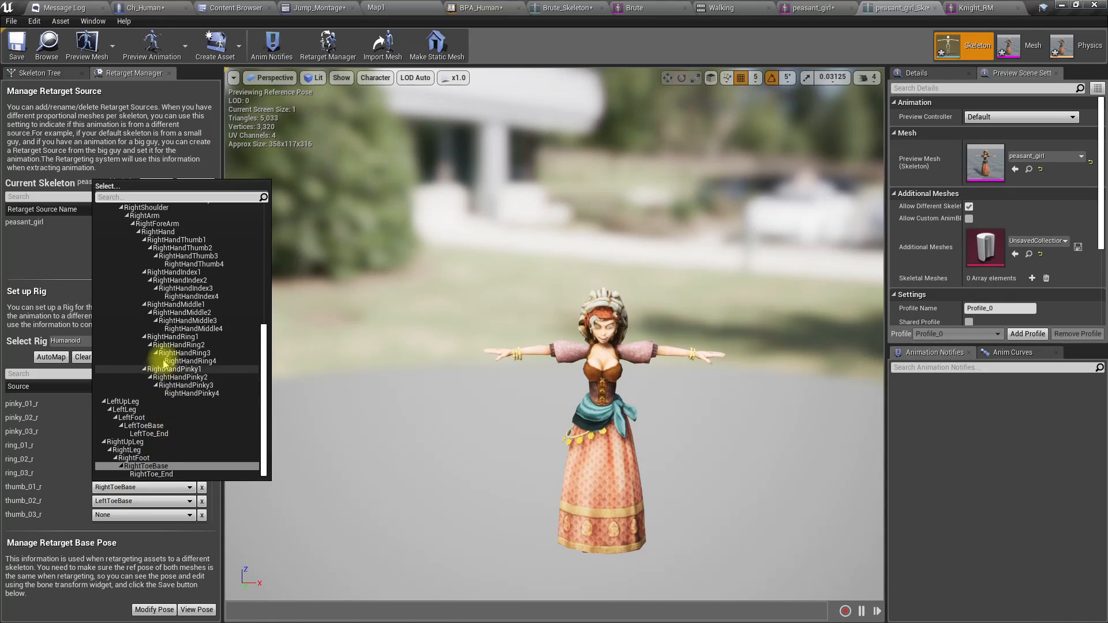
pyautogui.click(166, 241)
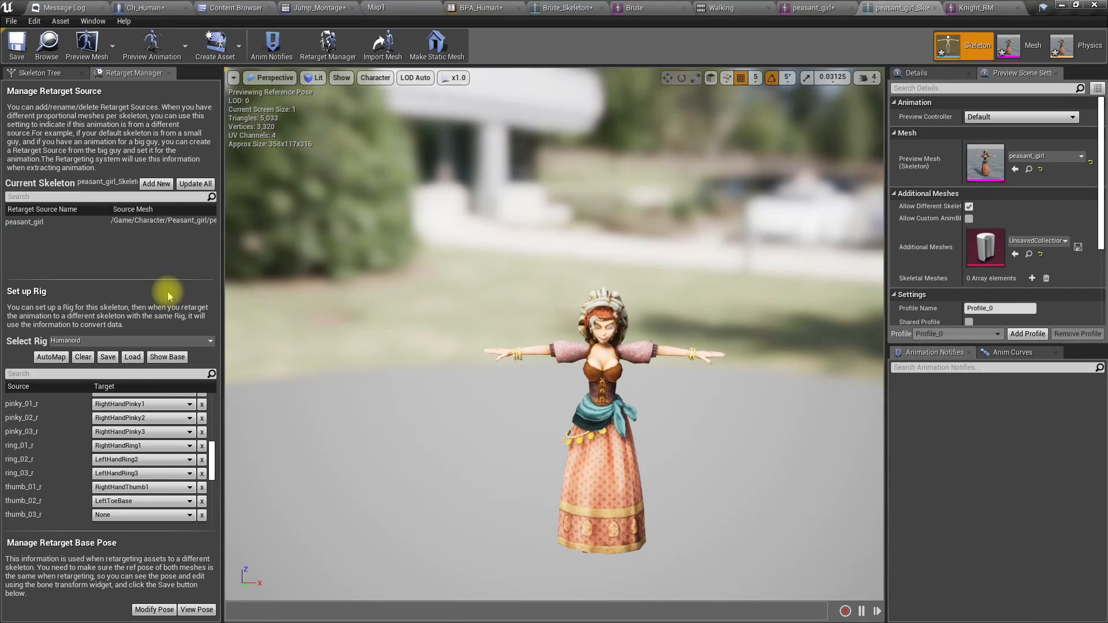
pyautogui.click(173, 501)
pyautogui.click(182, 262)
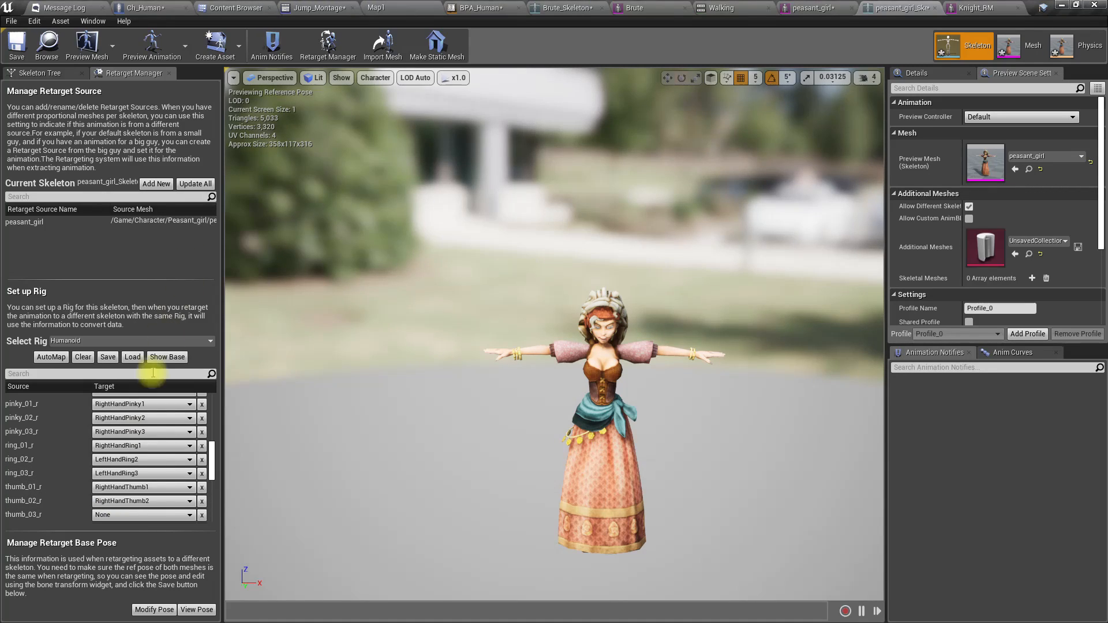
pyautogui.click(128, 518)
pyautogui.click(193, 329)
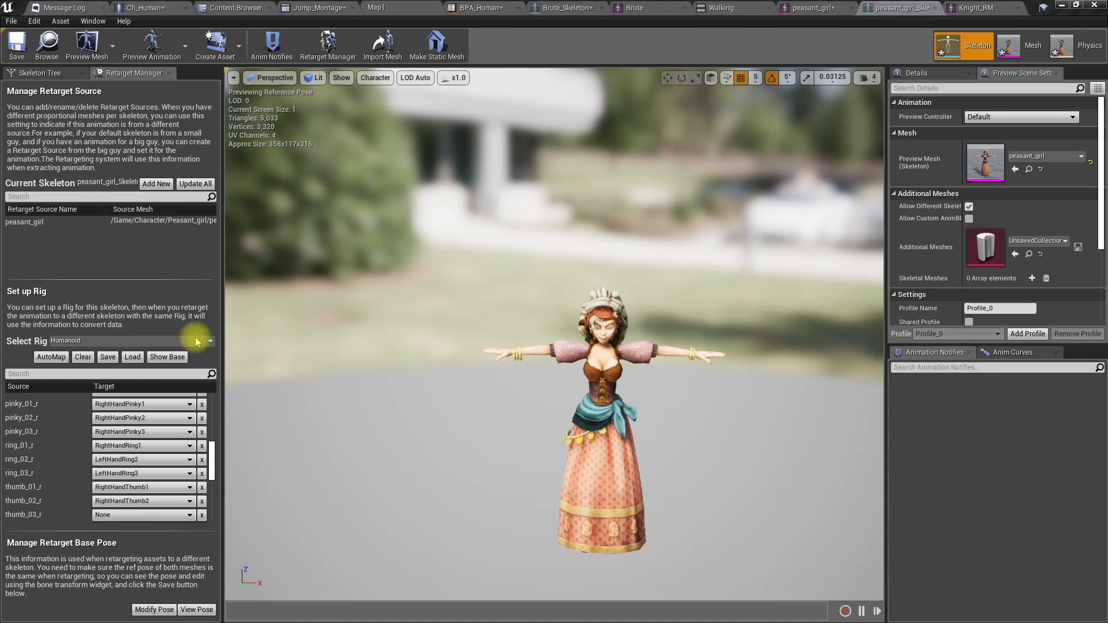
# Step: Map the right lower arm twist bone, lowerarm_twist_01_r, to RightForeArm
pyautogui.scroll(-3, 203, 448)
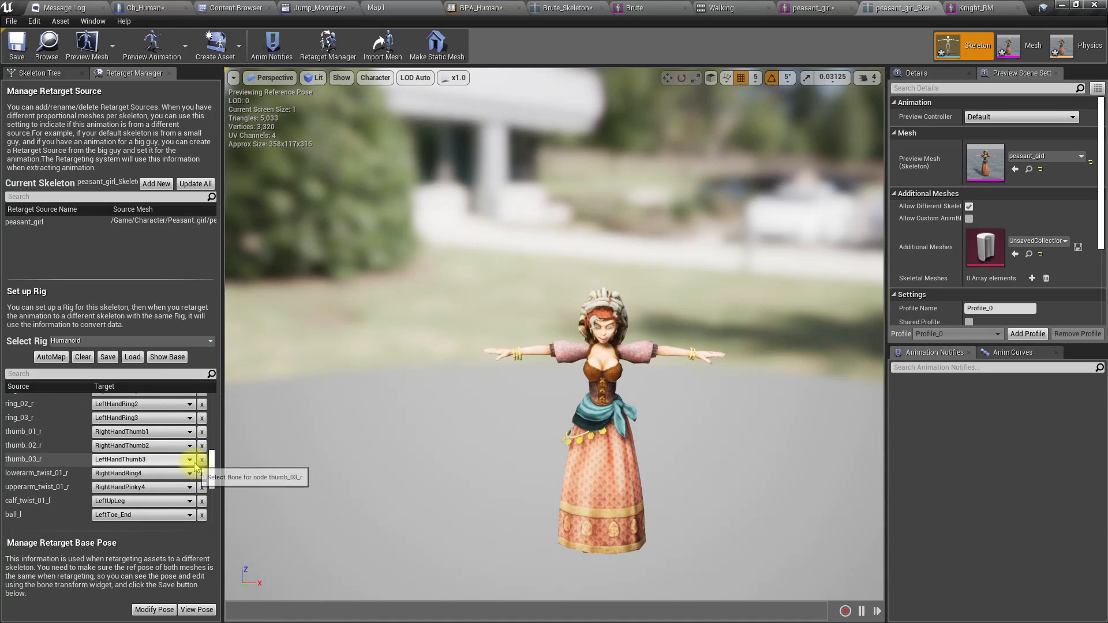
pyautogui.scroll(-1, 193, 457)
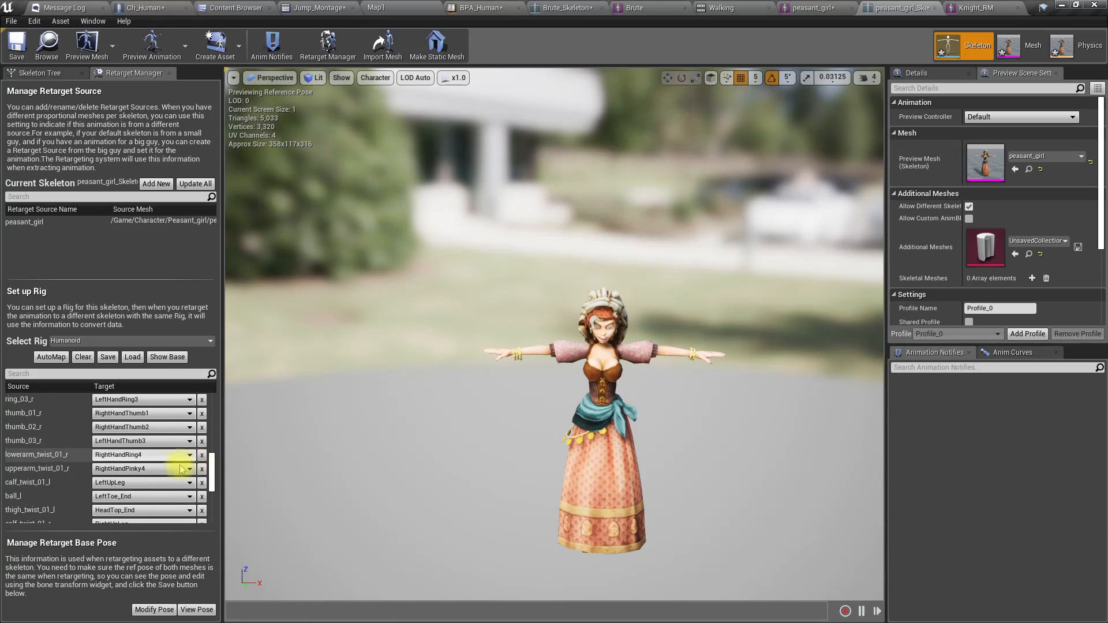
pyautogui.click(124, 456)
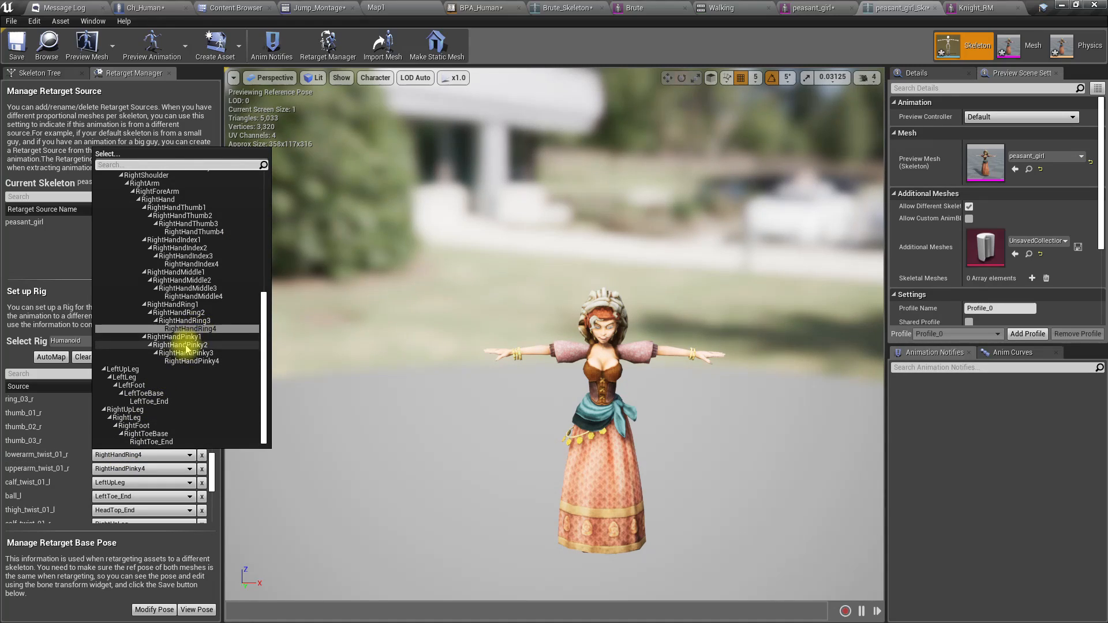
pyautogui.scroll(2, 184, 339)
pyautogui.scroll(1, 176, 323)
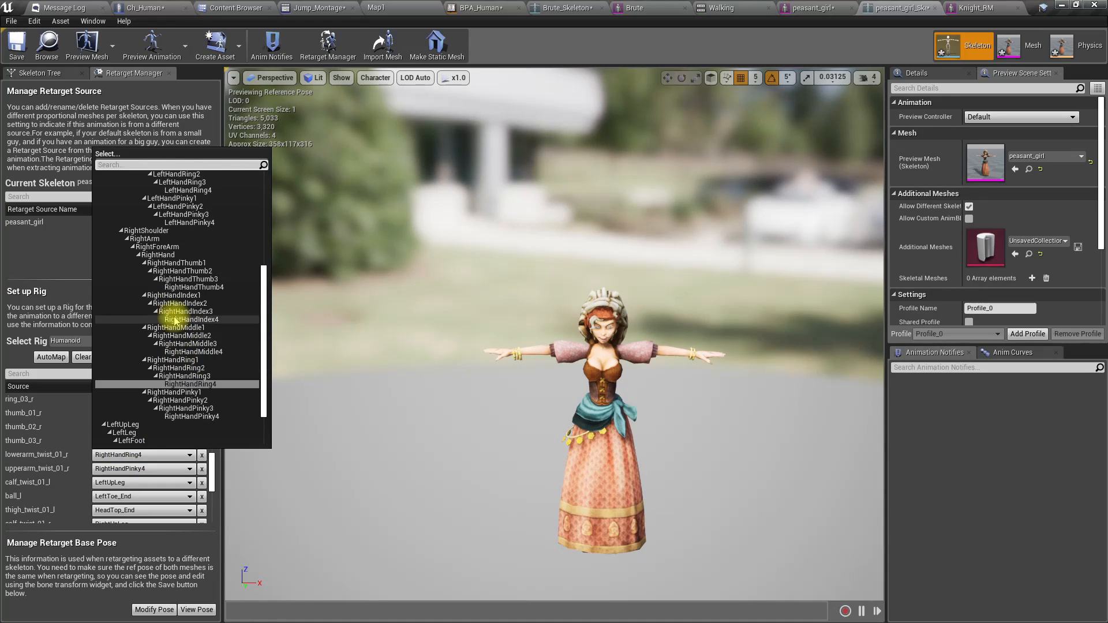
pyautogui.click(160, 247)
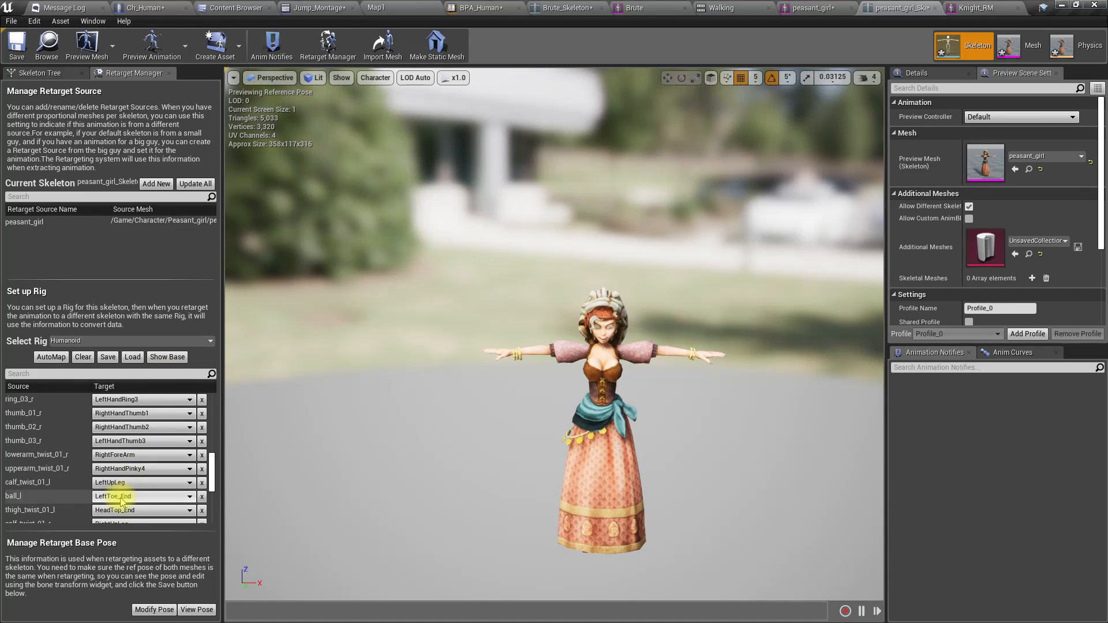
# Step: Map the right upper arm twist bone, upperarm_twist_01_r, to RightArm and the left calf twist bone, calf_twist_01_l, to LeftLeg
pyautogui.scroll(-1, 116, 496)
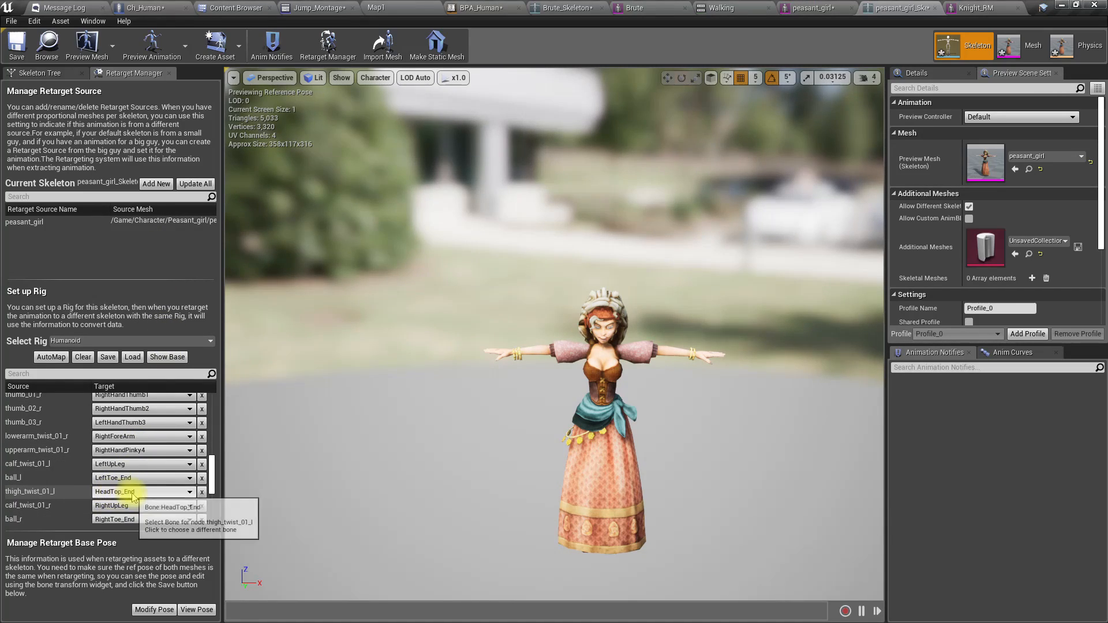
pyautogui.click(110, 455)
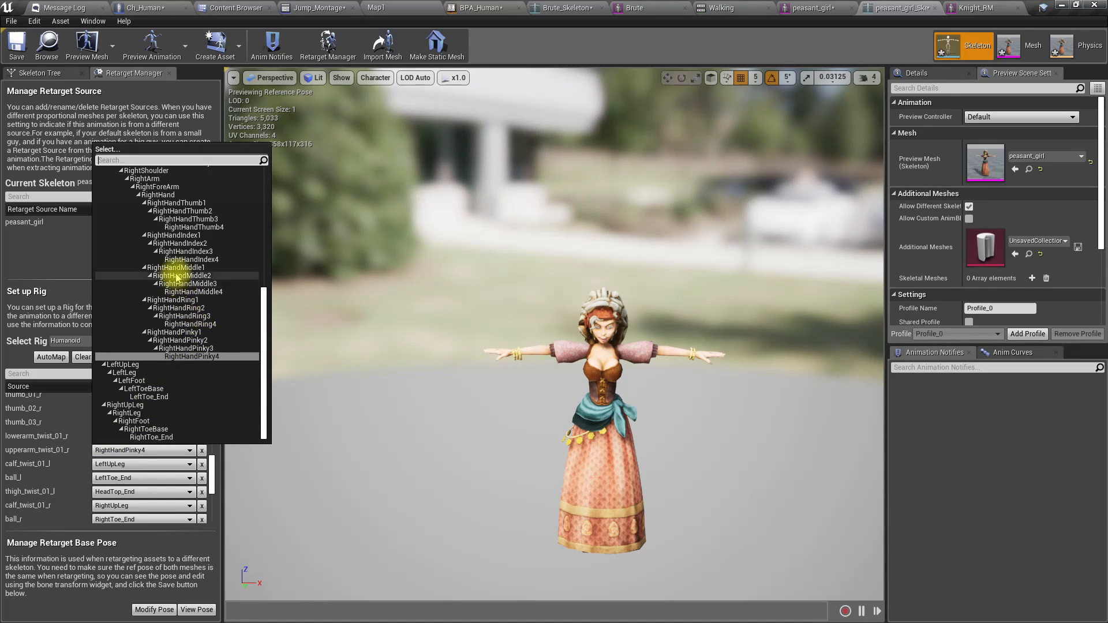
pyautogui.click(168, 178)
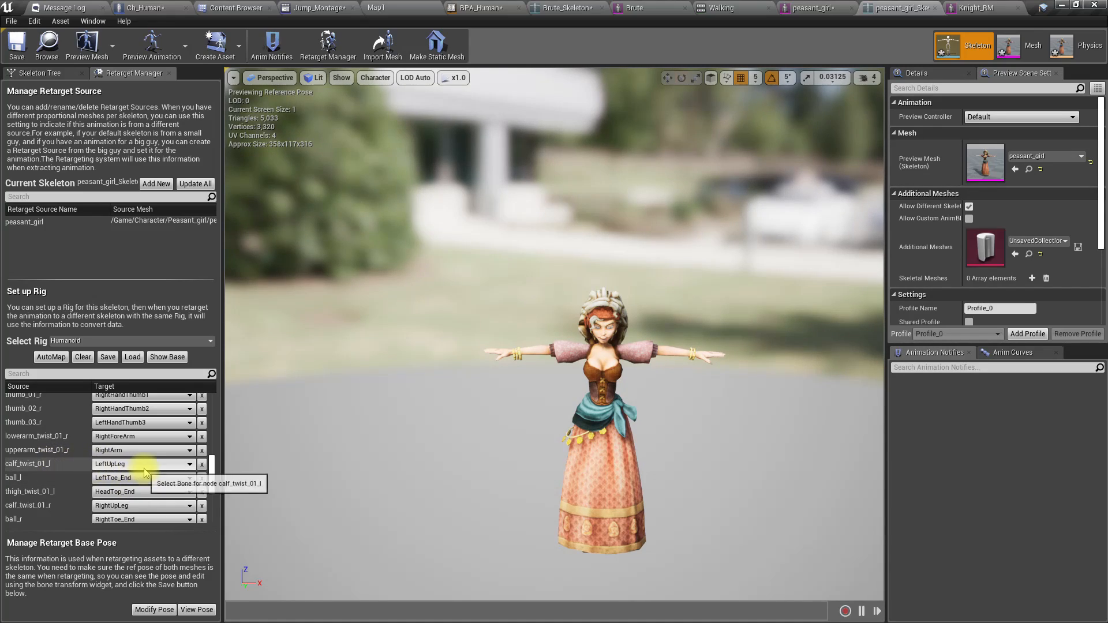
pyautogui.click(136, 465)
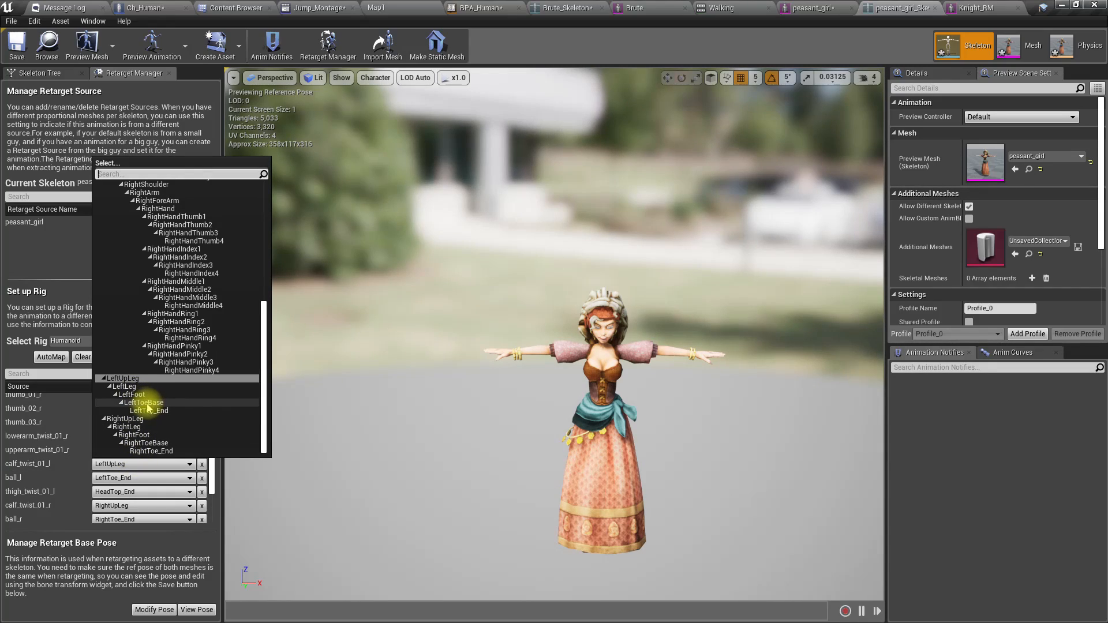
pyautogui.click(123, 386)
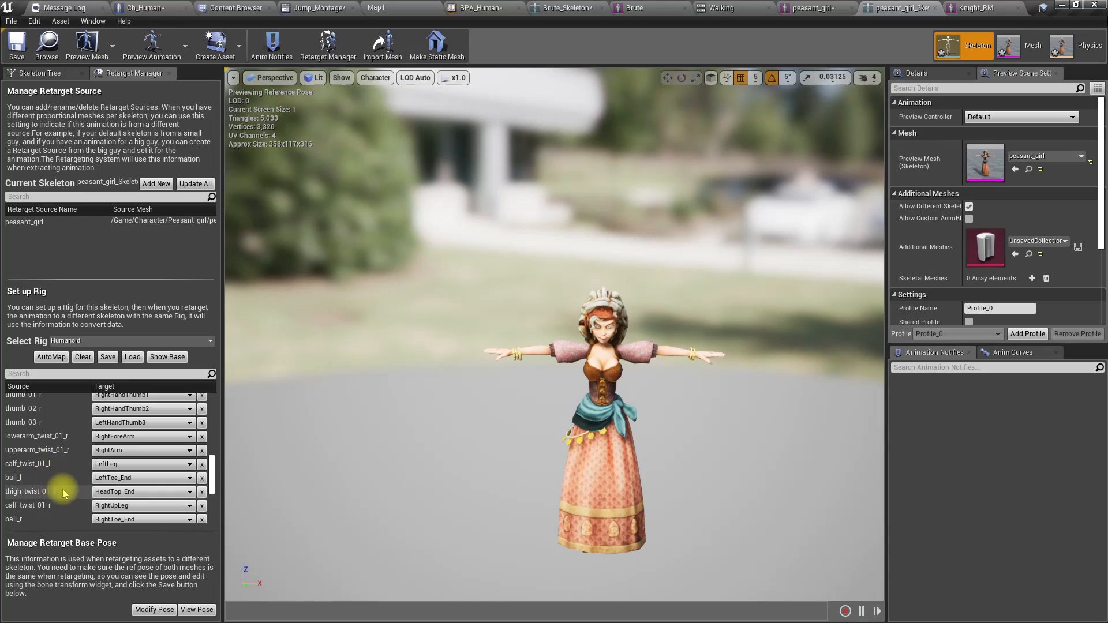
# Step: Map the left ball bone, ball_l, to LeftToeBase in the humanoid rig
pyautogui.click(119, 478)
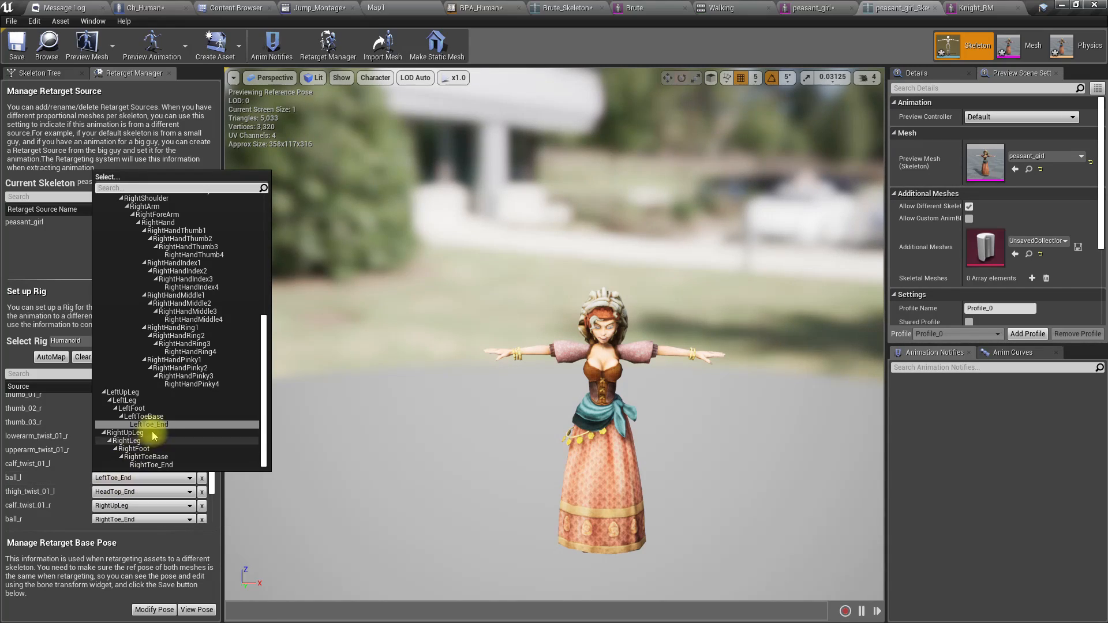
pyautogui.click(141, 407)
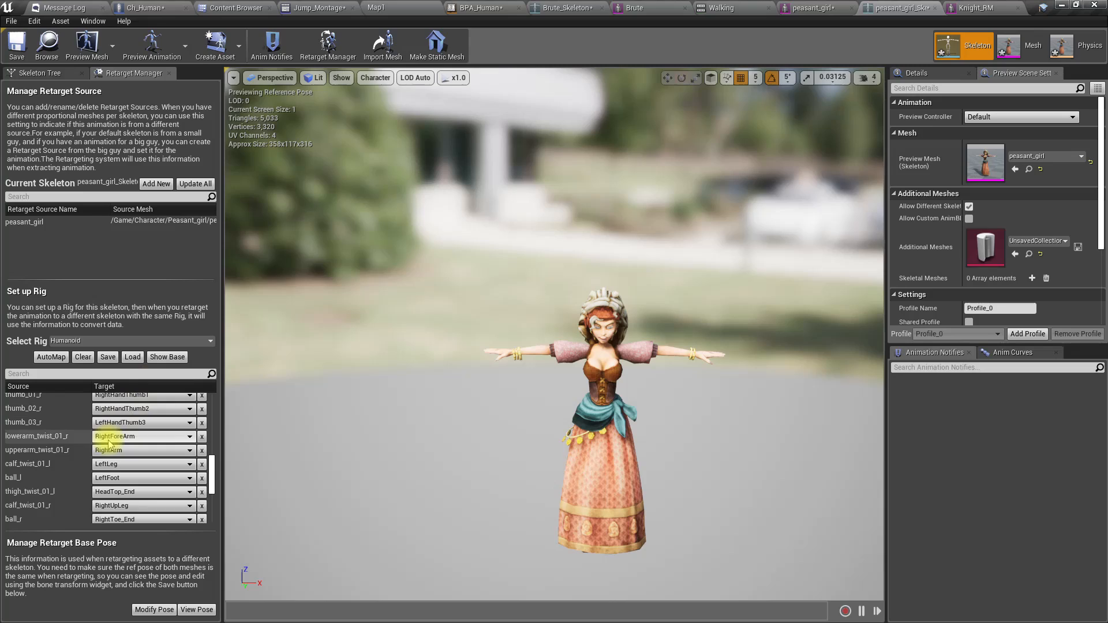
pyautogui.click(100, 478)
pyautogui.click(141, 419)
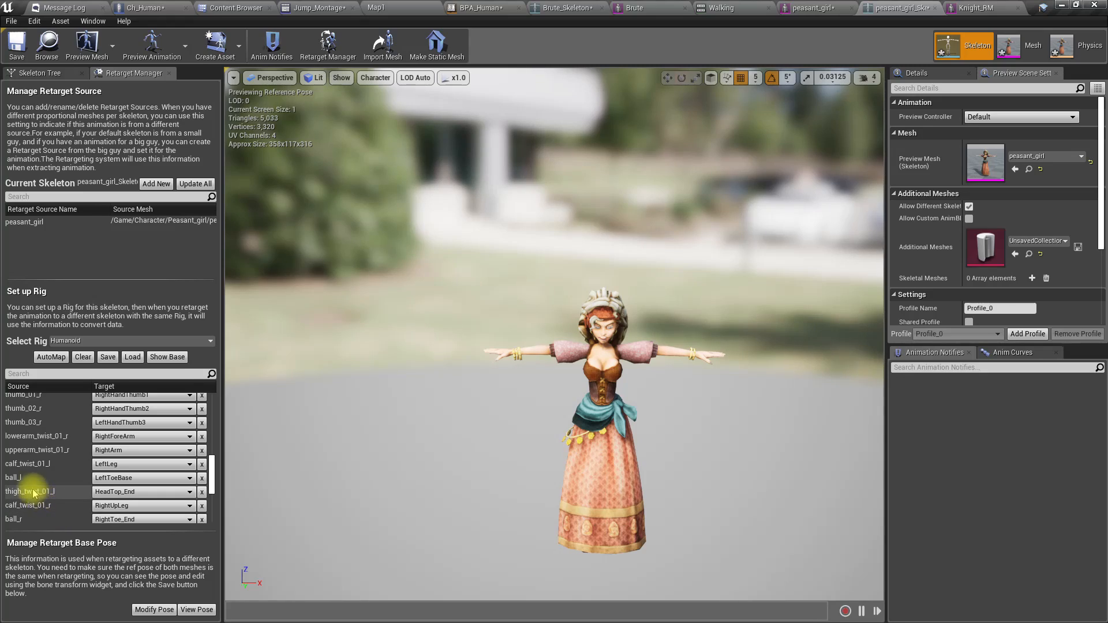
# Step: Map the left thigh twist bone, thigh_twist_01_l, to LeftLeg in the humanoid rig
pyautogui.click(120, 494)
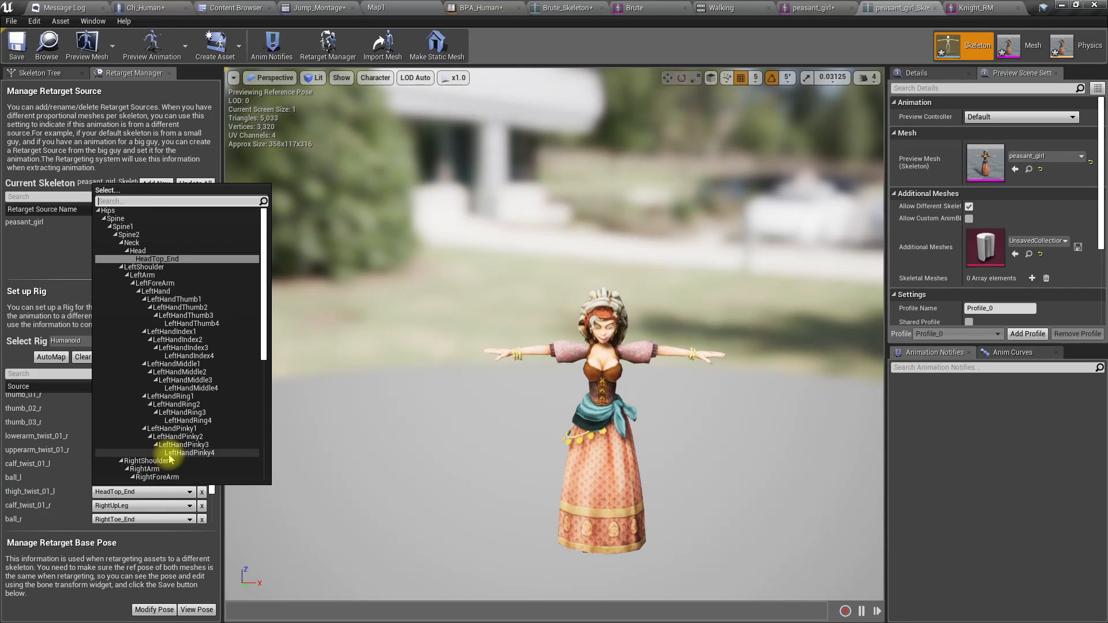
pyautogui.scroll(-4, 214, 370)
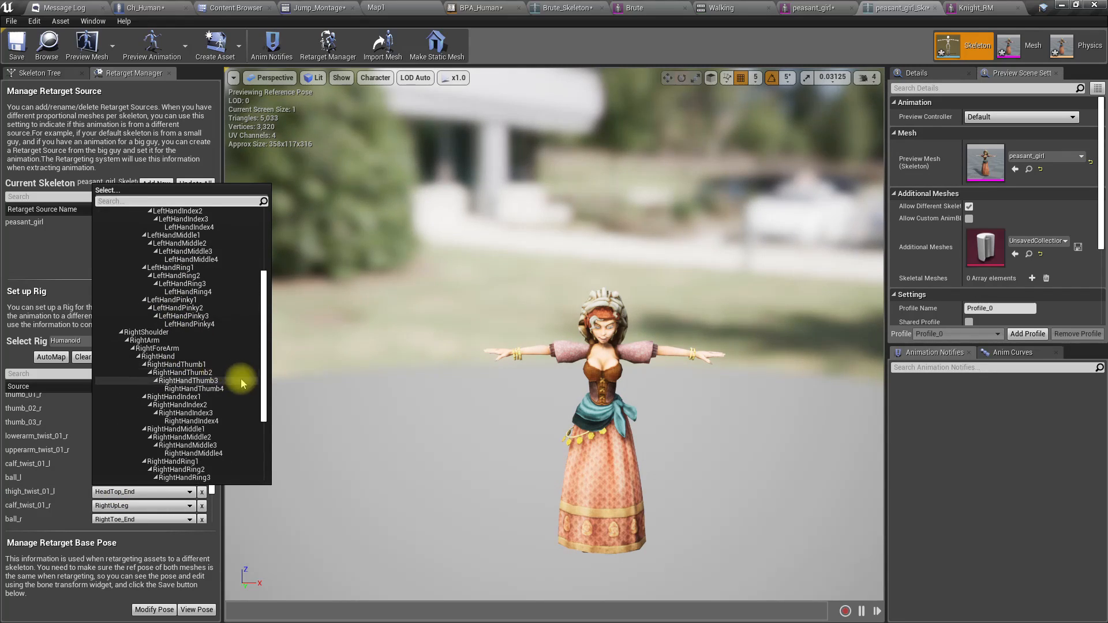
pyautogui.scroll(-3, 214, 370)
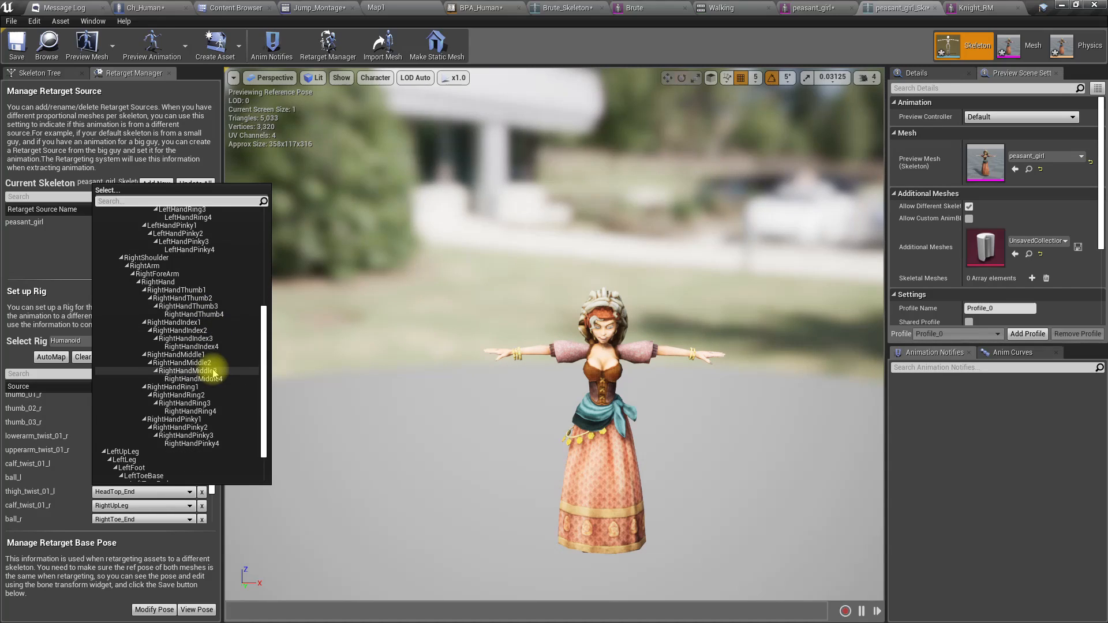
pyautogui.scroll(-2, 213, 373)
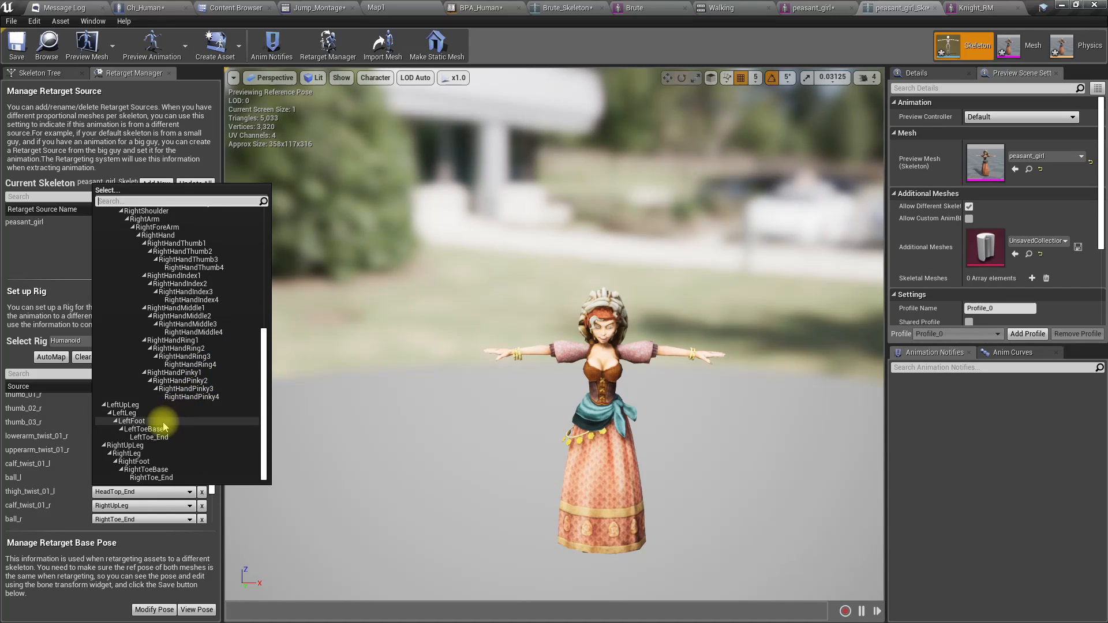
pyautogui.click(128, 413)
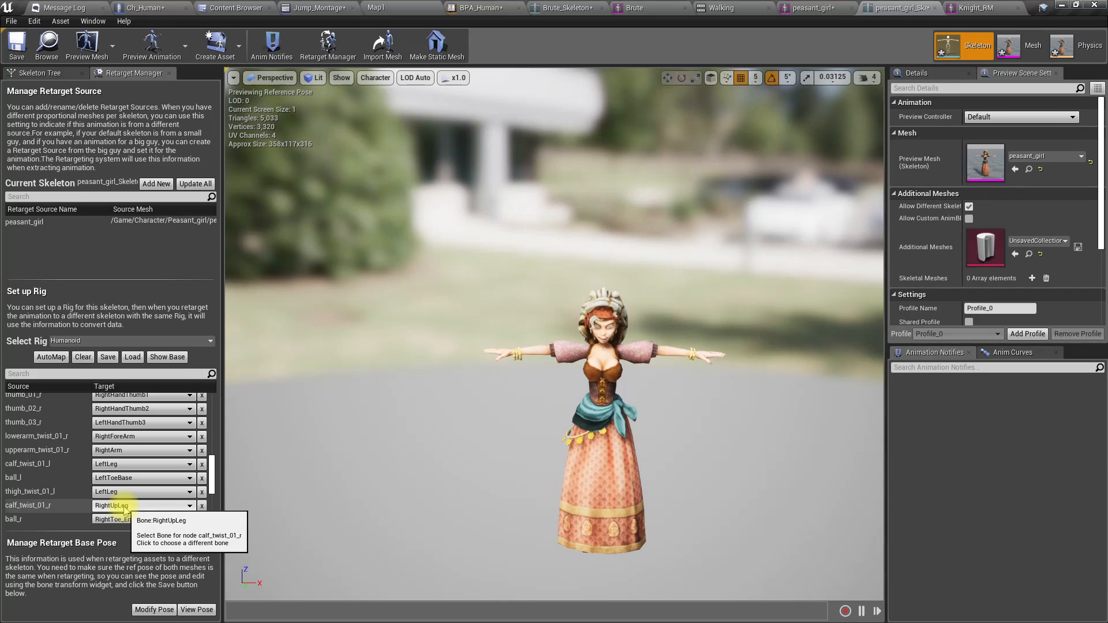
# Step: Map the right calf twist bone, calf_twist_01_r, to LeftFoot
pyautogui.click(125, 507)
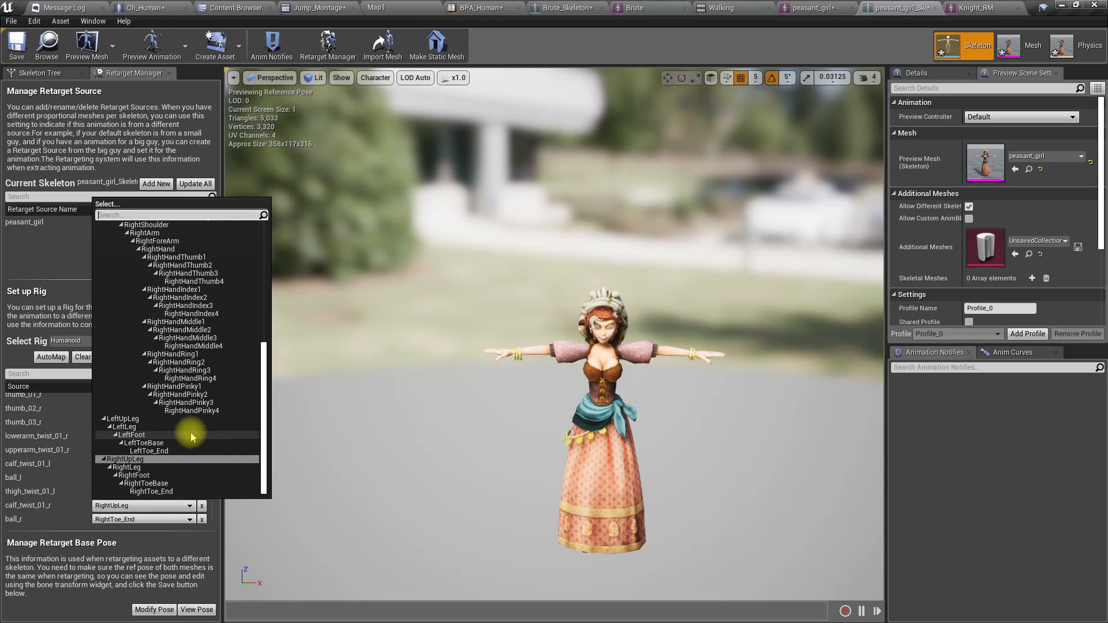
pyautogui.scroll(3, 180, 352)
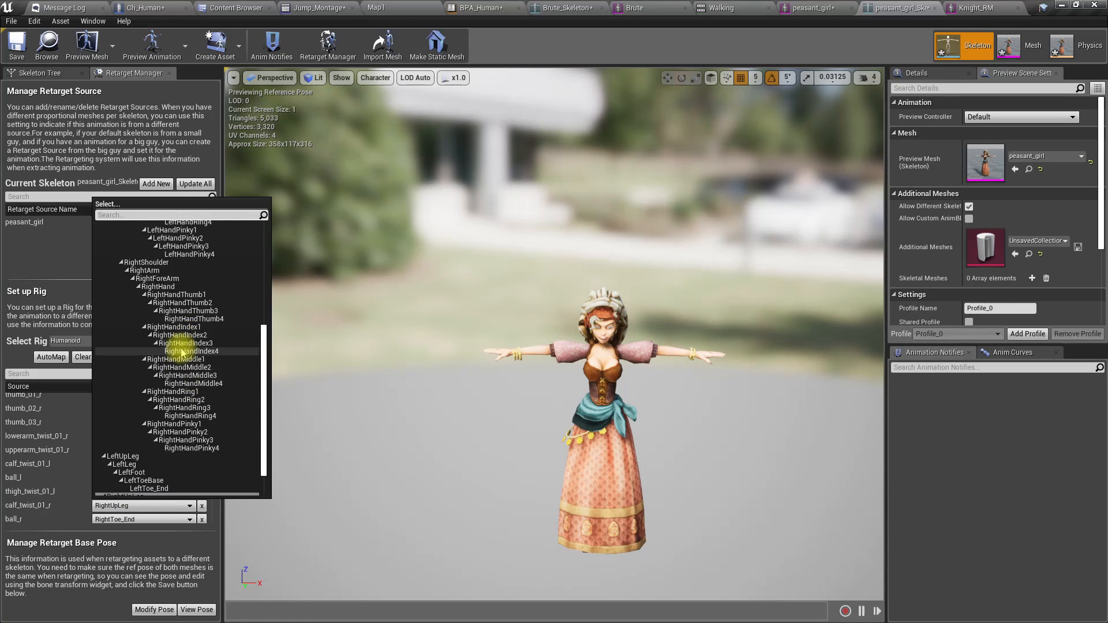
pyautogui.scroll(-3, 186, 352)
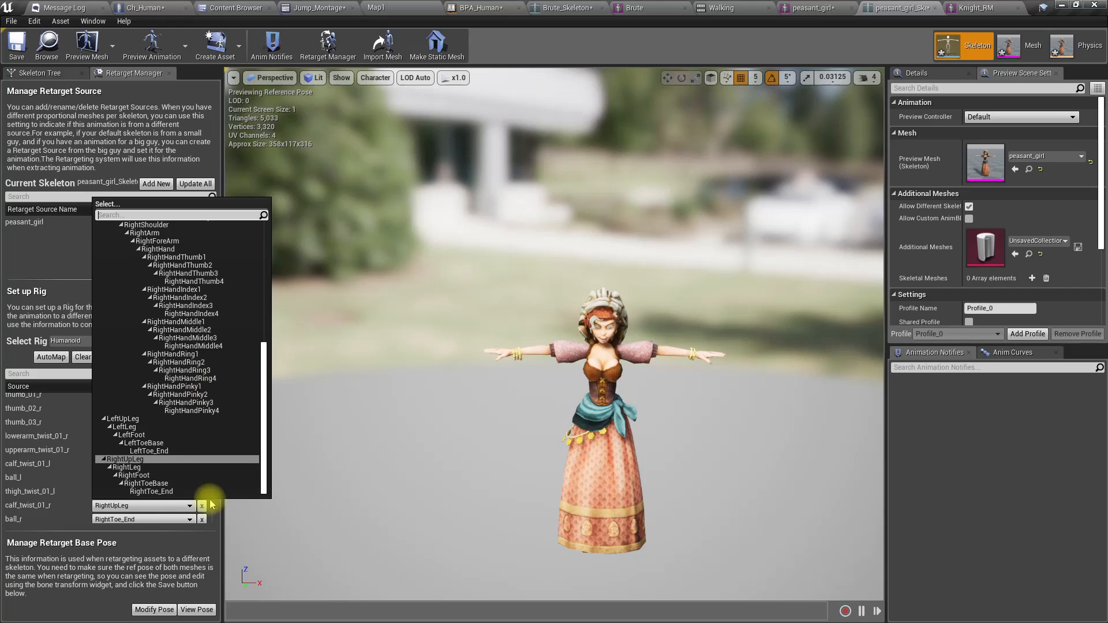
pyautogui.click(141, 436)
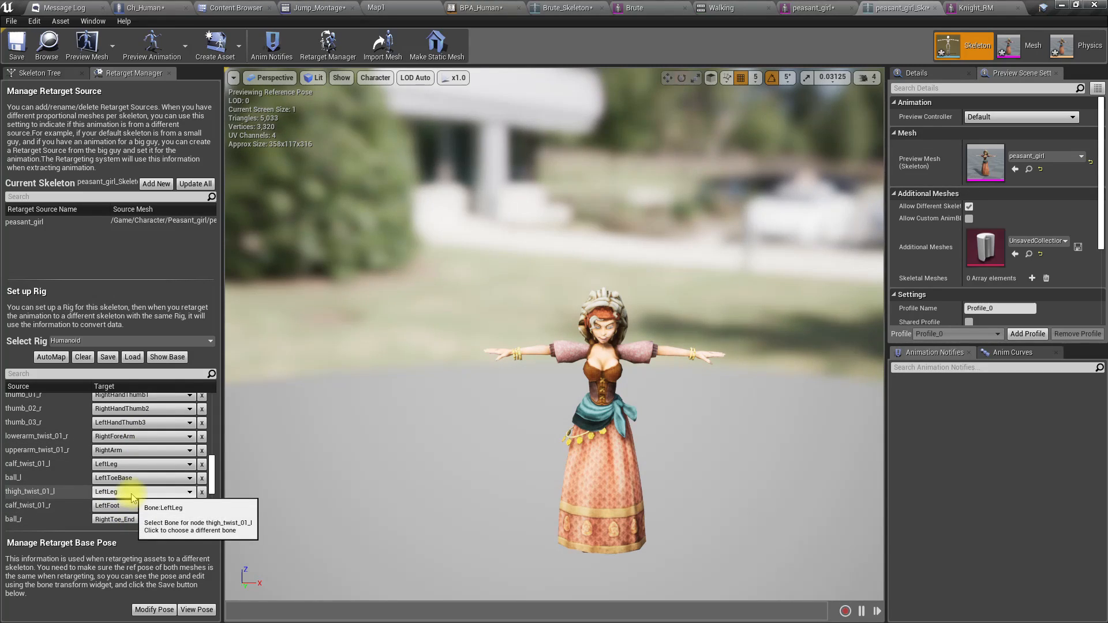
# Step: Map the right calf twist bone, calf_twist_01_r, to RightLeg and the right ball bone, ball_r, to RightToeBase
pyautogui.scroll(-2, 133, 495)
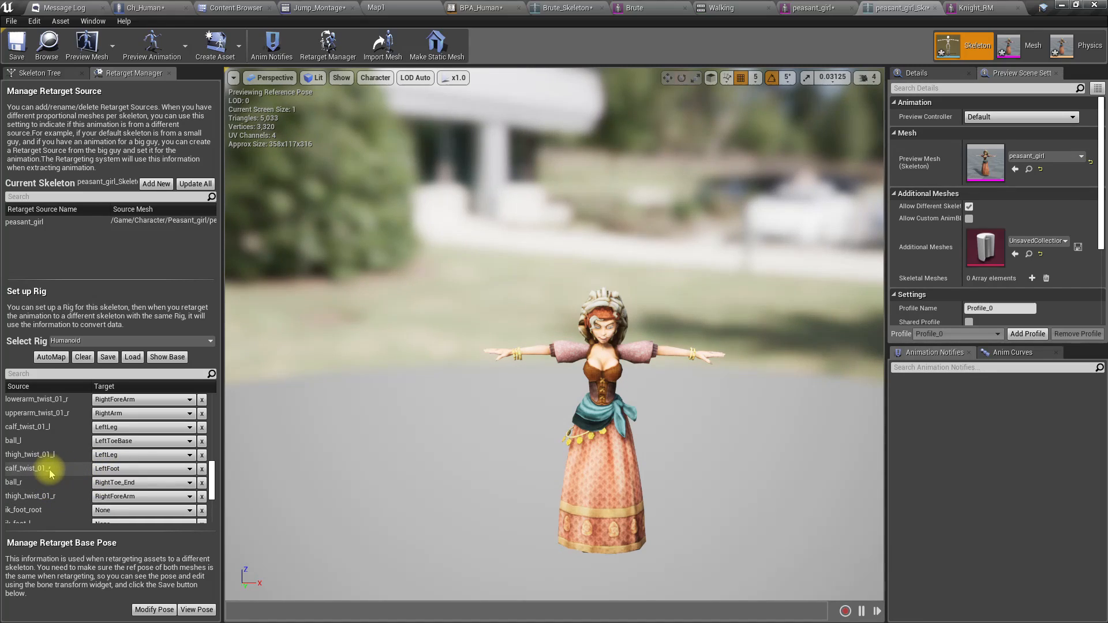
pyautogui.click(112, 469)
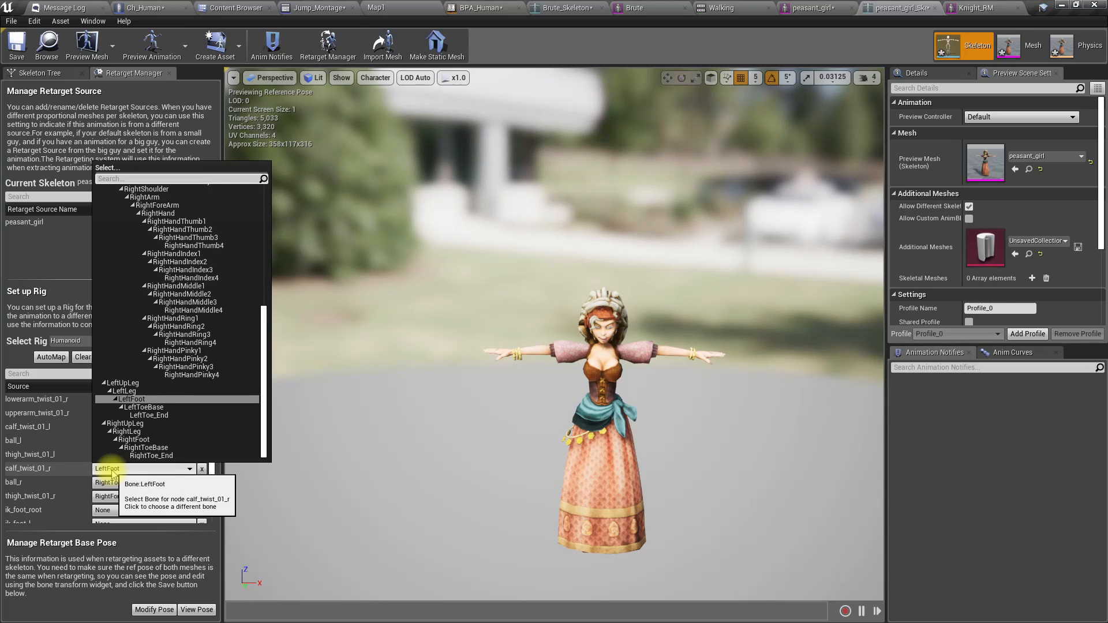
pyautogui.click(142, 434)
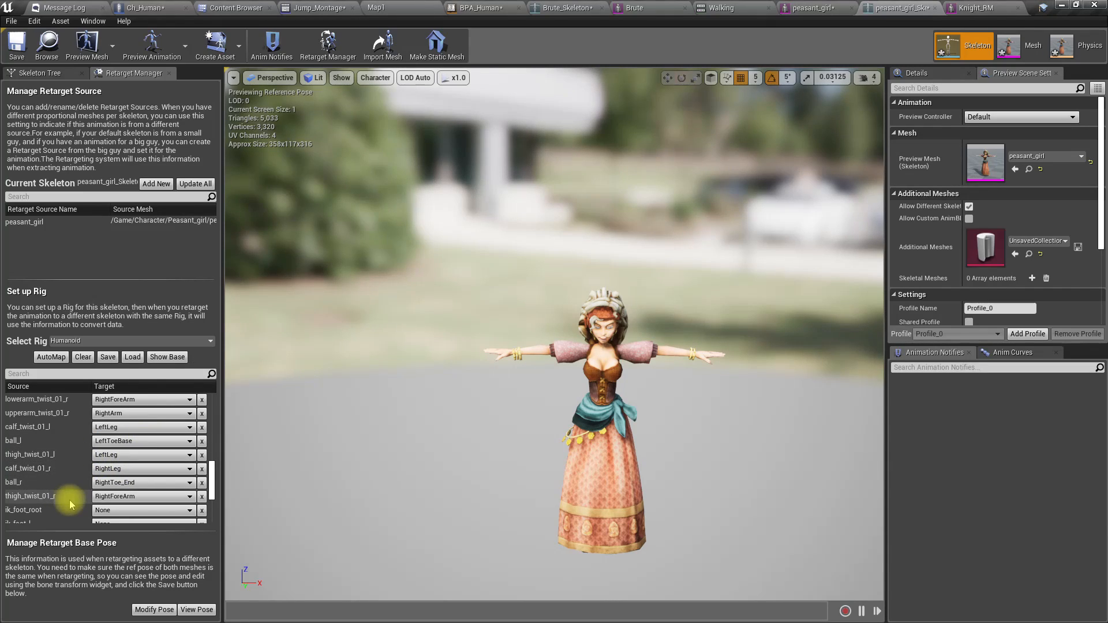
pyautogui.click(114, 486)
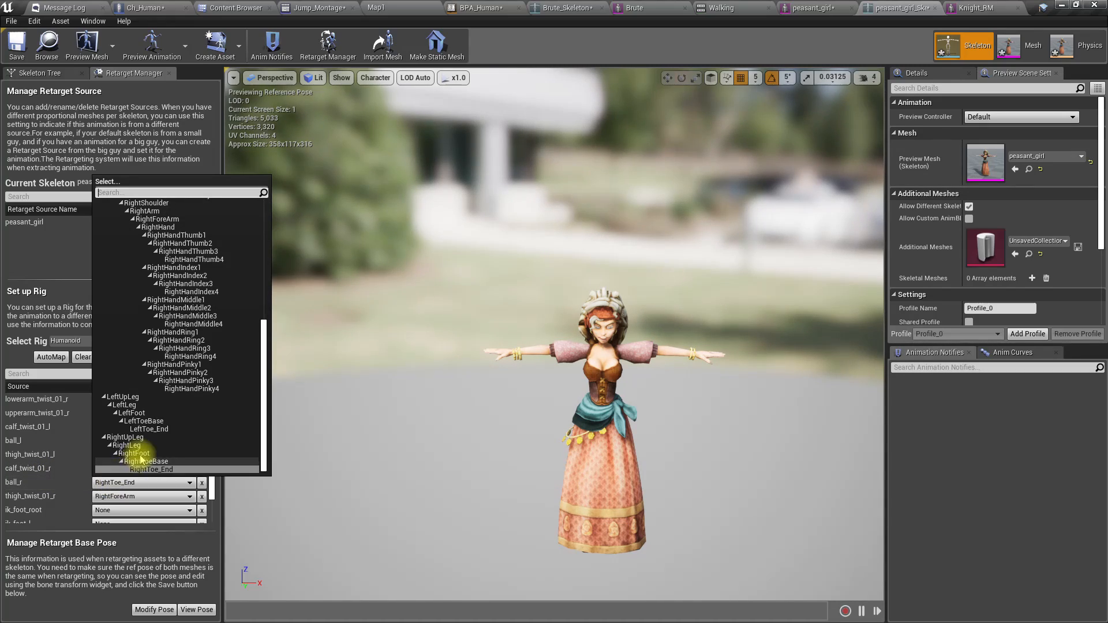
pyautogui.click(118, 461)
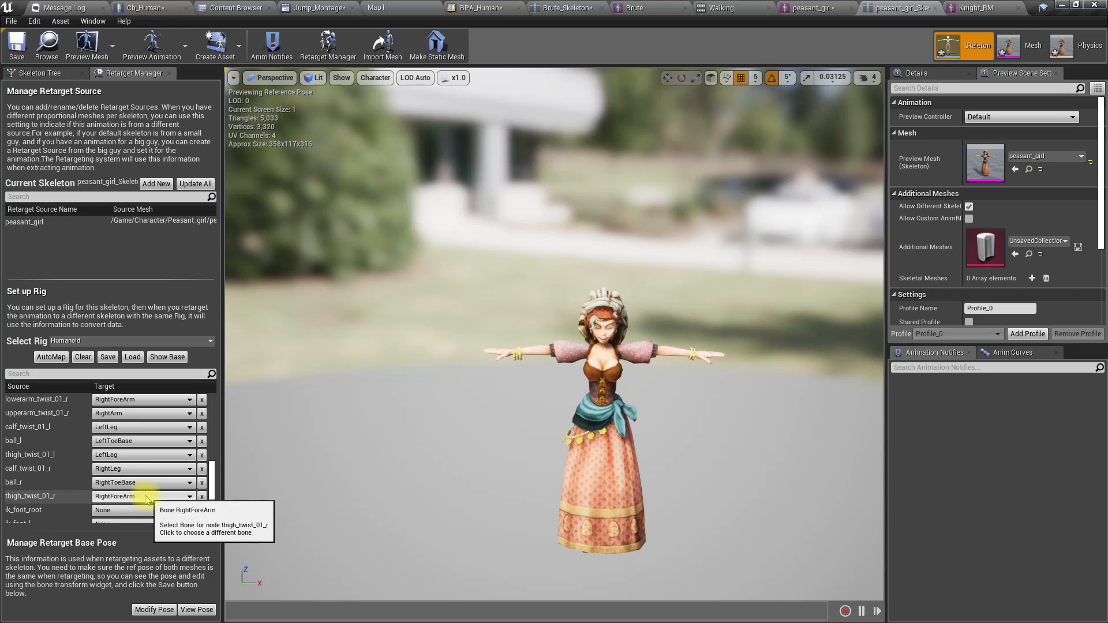
# Step: Map the right thigh twist bone, thigh_twist_01_r, to RightLeg in the humanoid rig
pyautogui.click(132, 499)
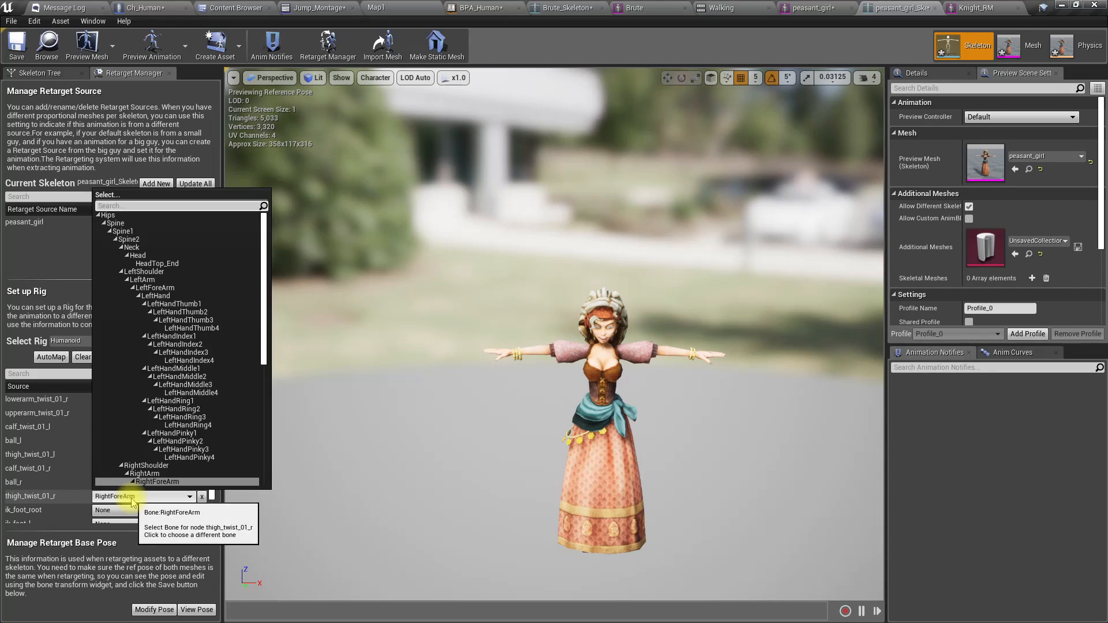
pyautogui.scroll(-5, 165, 430)
pyautogui.scroll(-2, 170, 420)
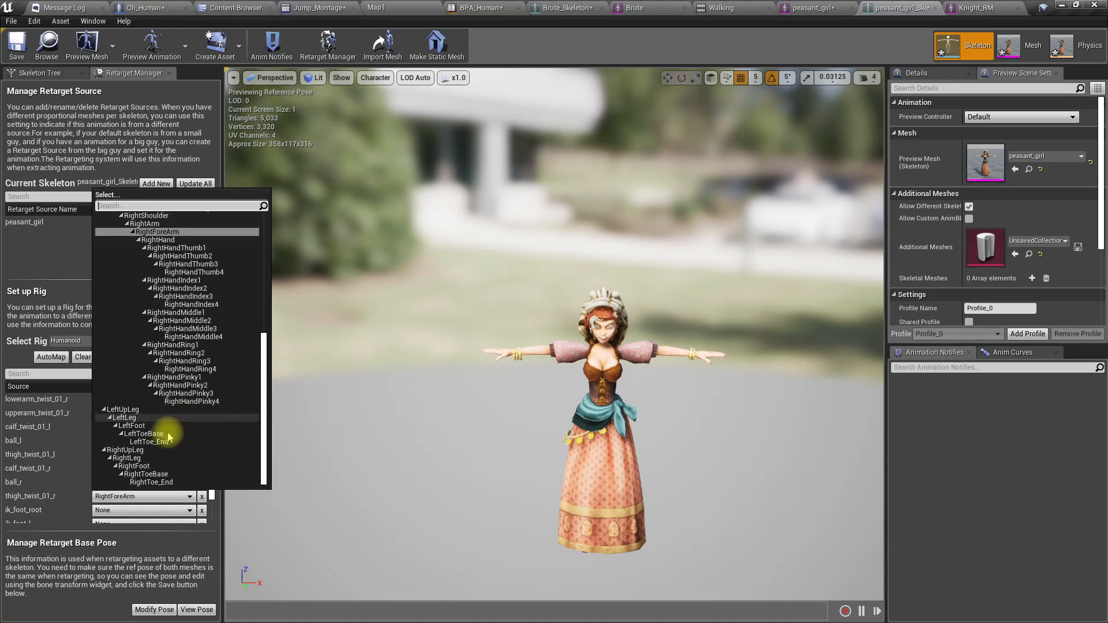
pyautogui.click(143, 457)
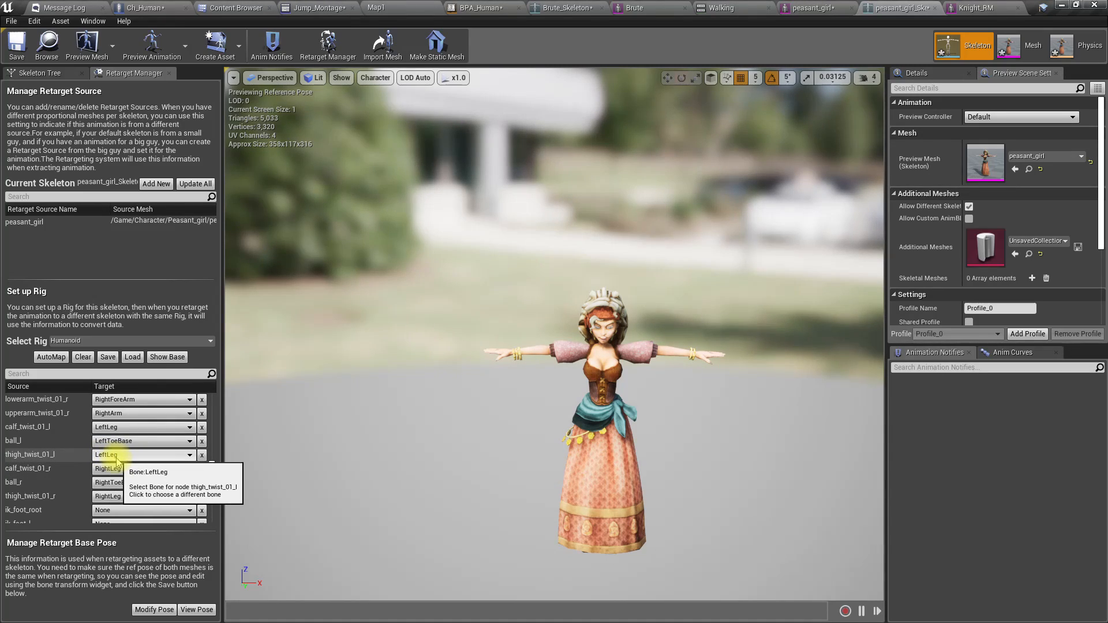
# Step: Map the IK foot root bone, ik_foot_root, to LeftFoot in the humanoid rig
pyautogui.scroll(-2, 141, 447)
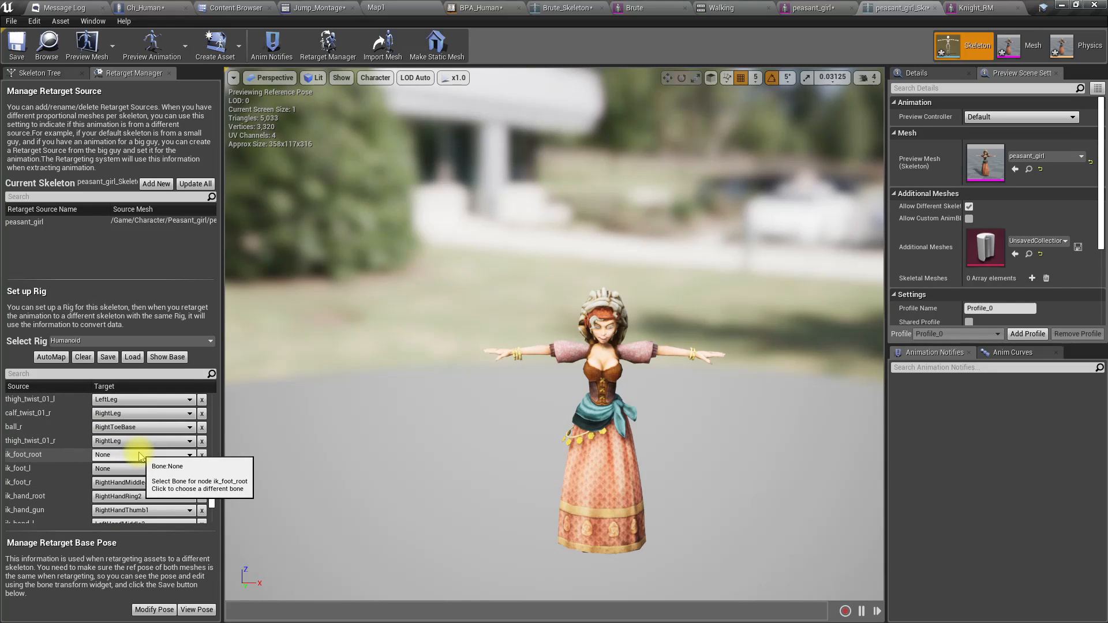
pyautogui.scroll(-2, 144, 420)
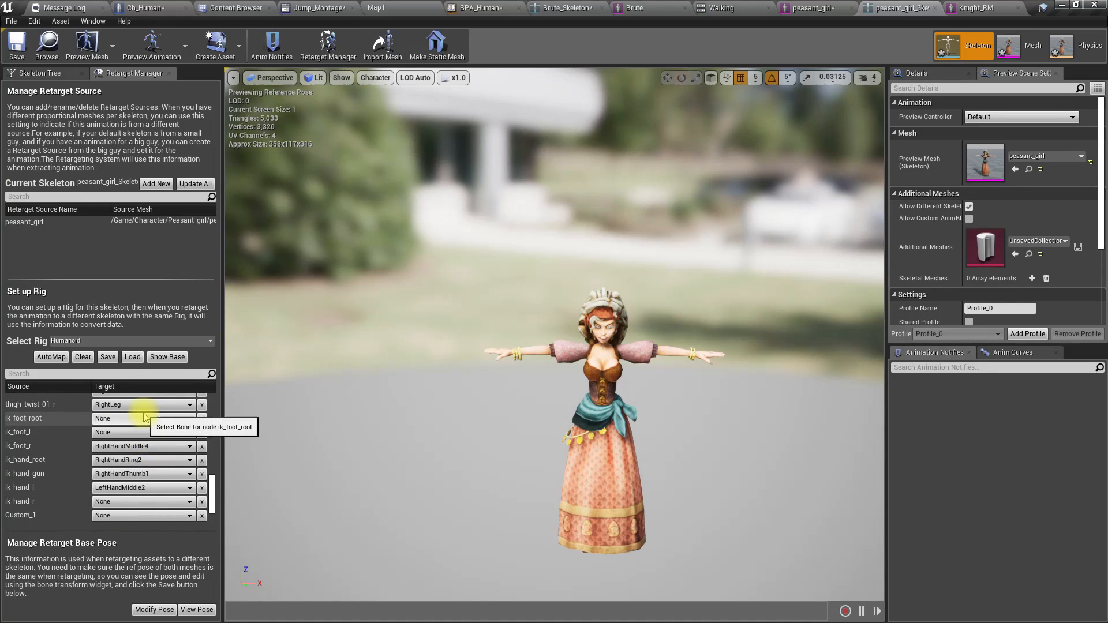
pyautogui.scroll(1, 144, 421)
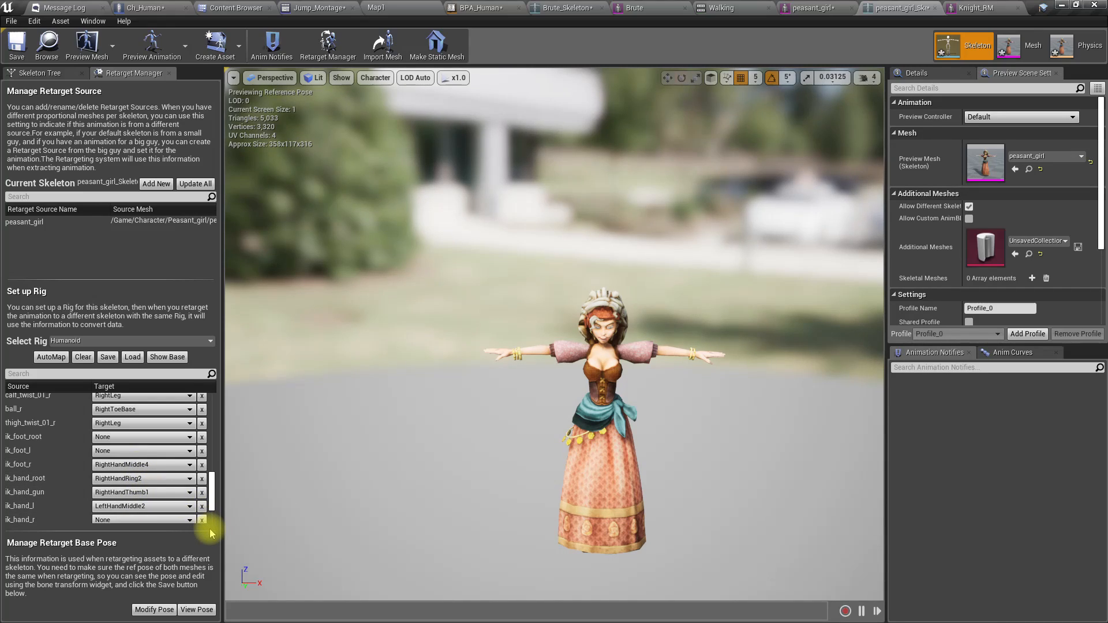
pyautogui.scroll(-2, 210, 517)
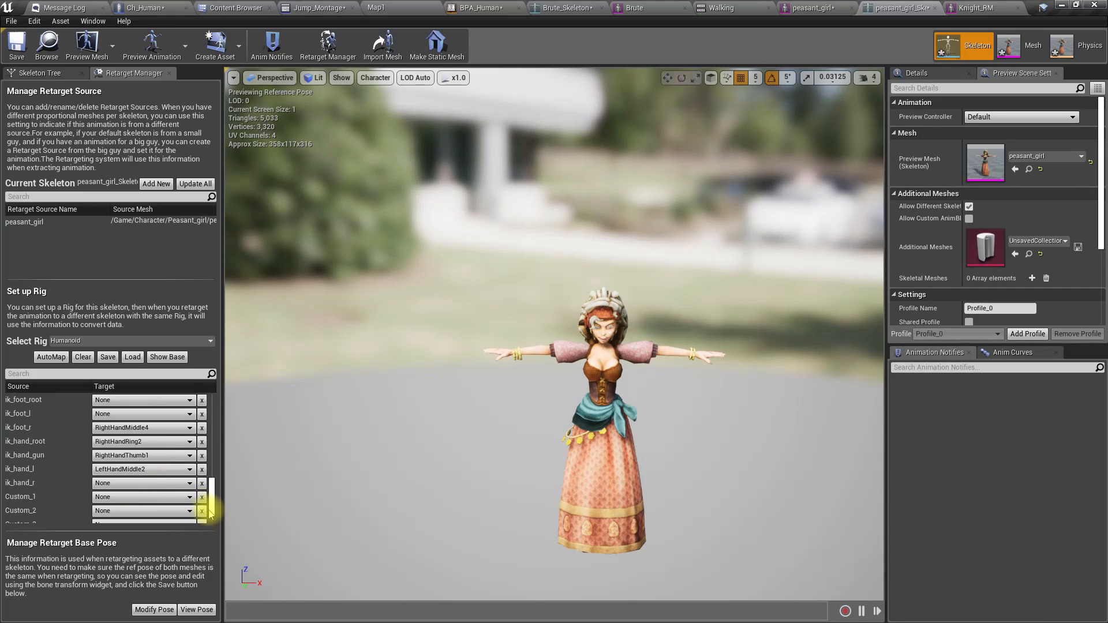
pyautogui.scroll(-3, 202, 507)
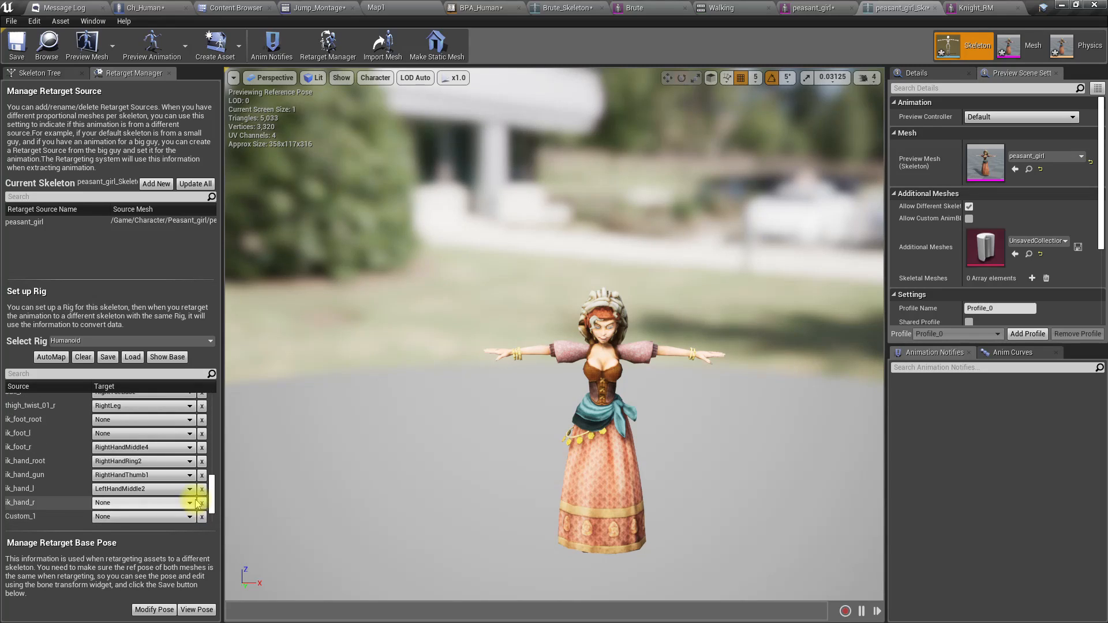
pyautogui.scroll(4, 191, 495)
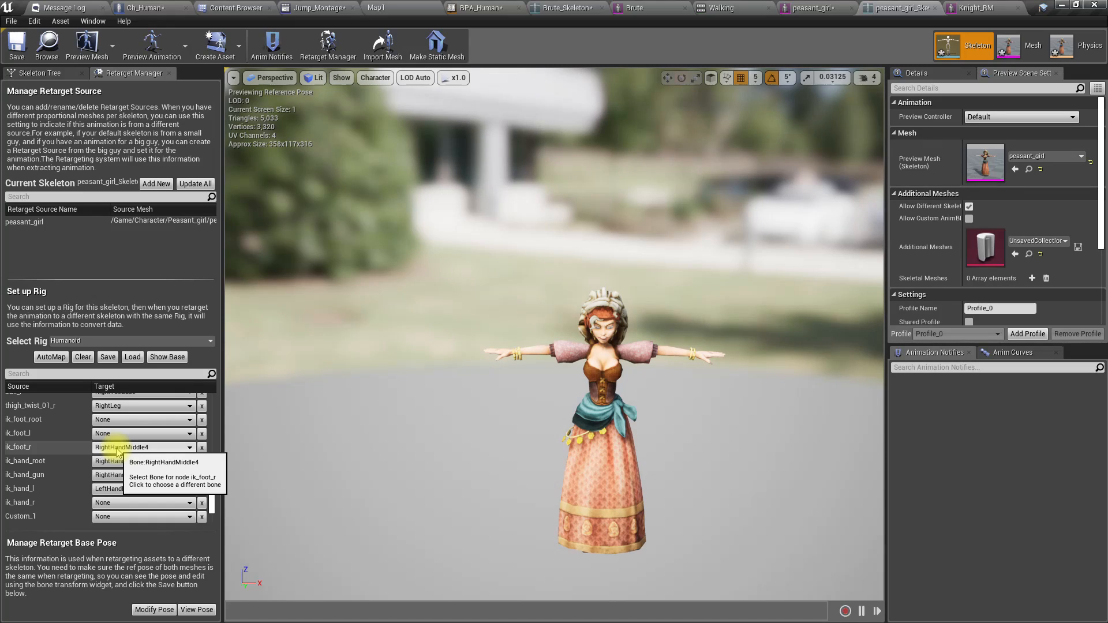
pyautogui.scroll(3, 118, 453)
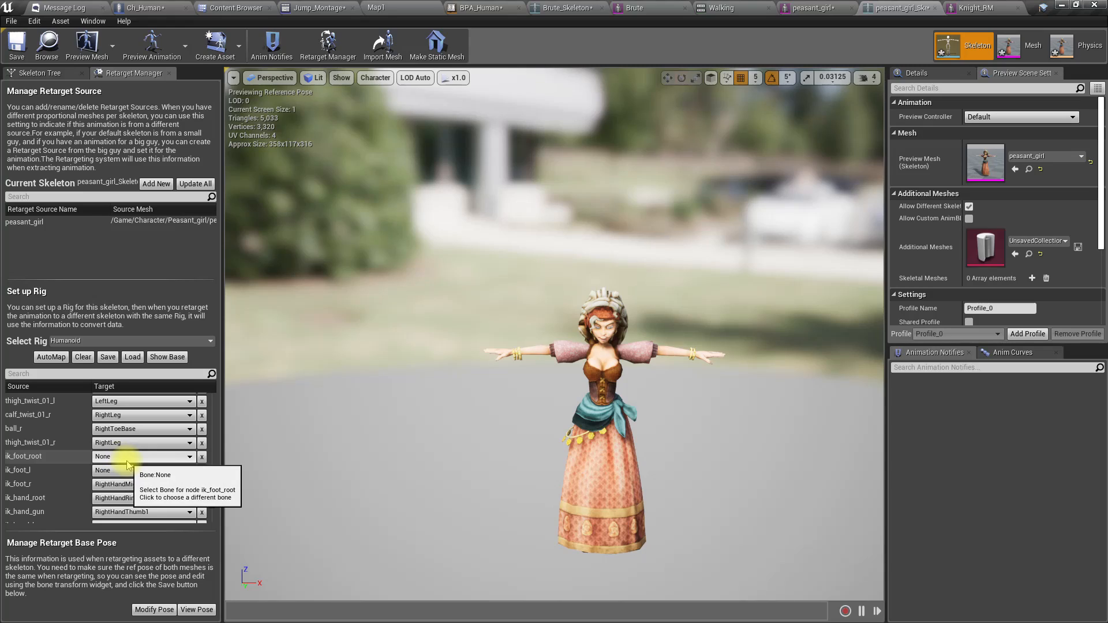
pyautogui.click(127, 458)
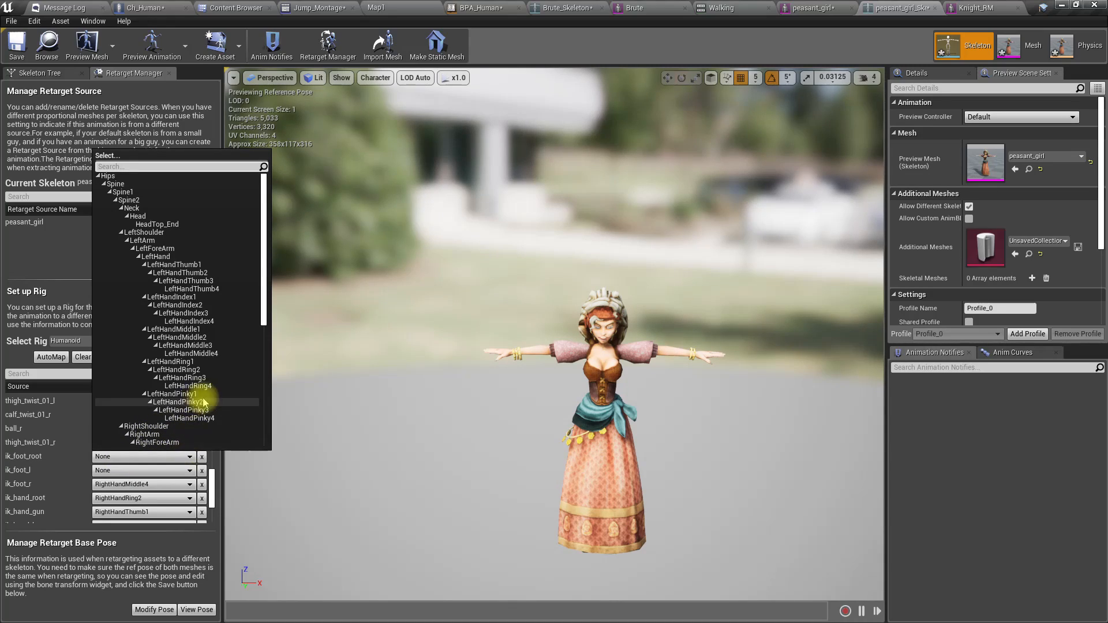
pyautogui.scroll(-8, 214, 392)
pyautogui.scroll(-2, 212, 393)
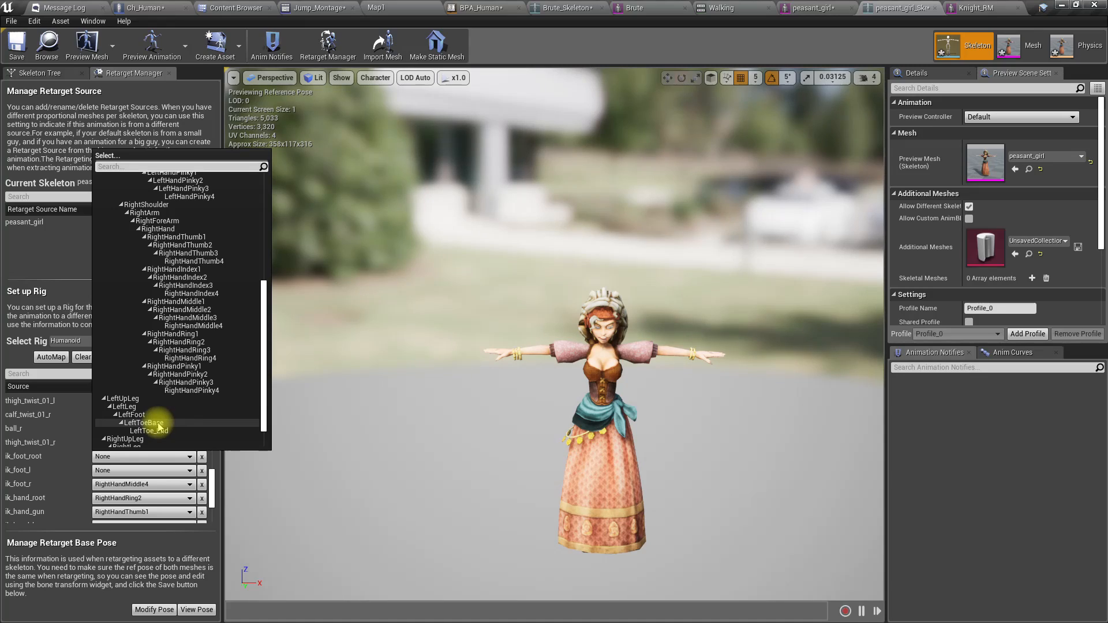
pyautogui.click(137, 415)
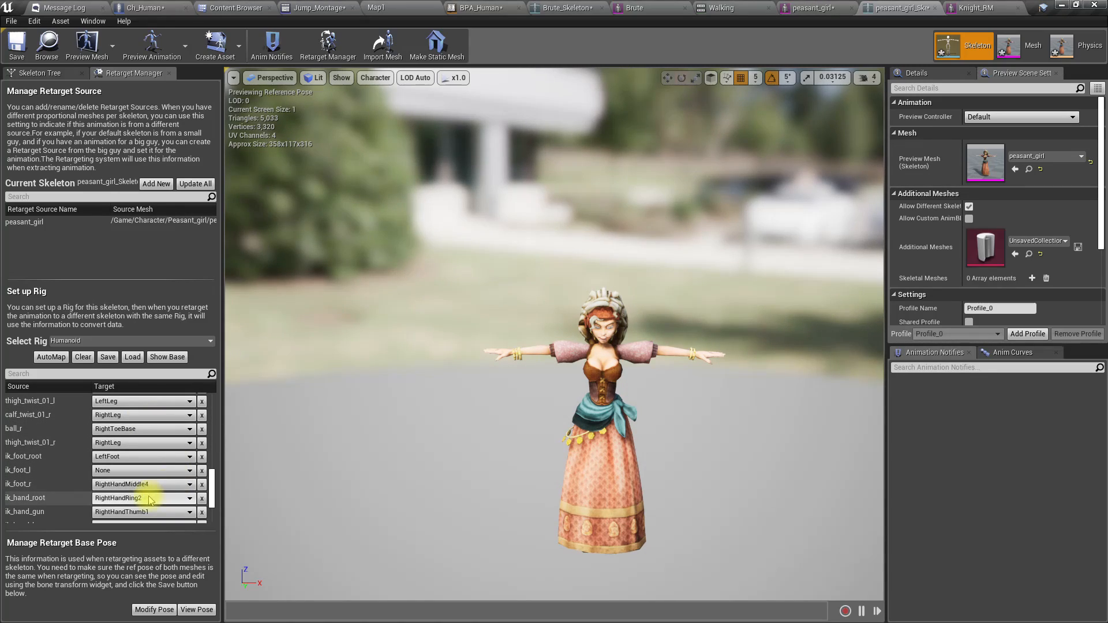
# Step: Map the IK foot bones ik_foot_root and ik_foot_l to LeftToeBase in the peasant girl's humanoid rig
pyautogui.click(110, 459)
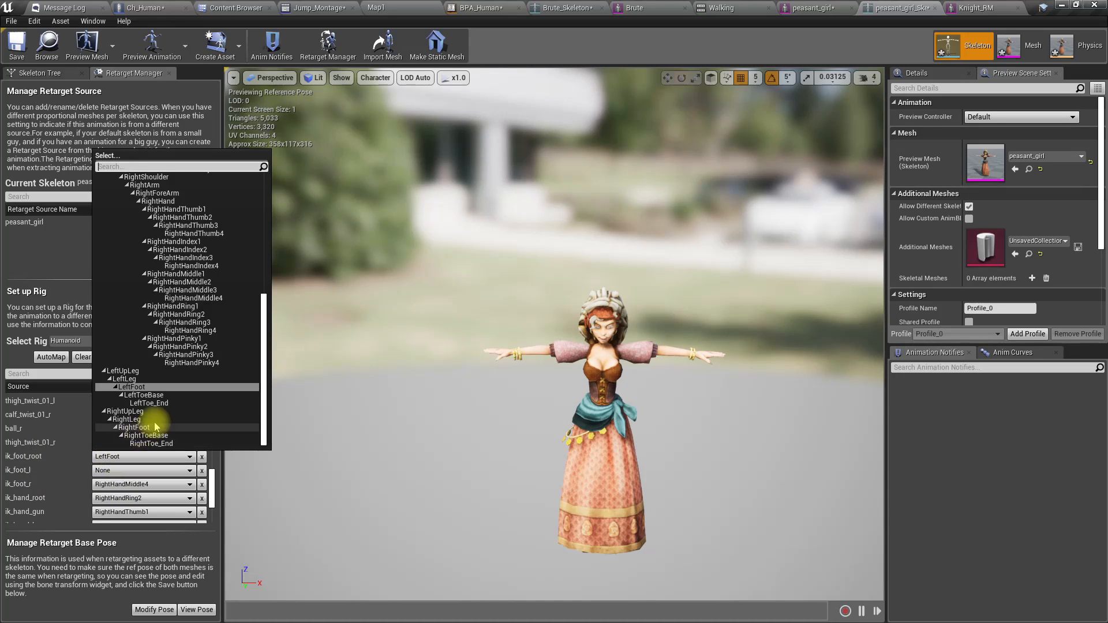
pyautogui.click(144, 395)
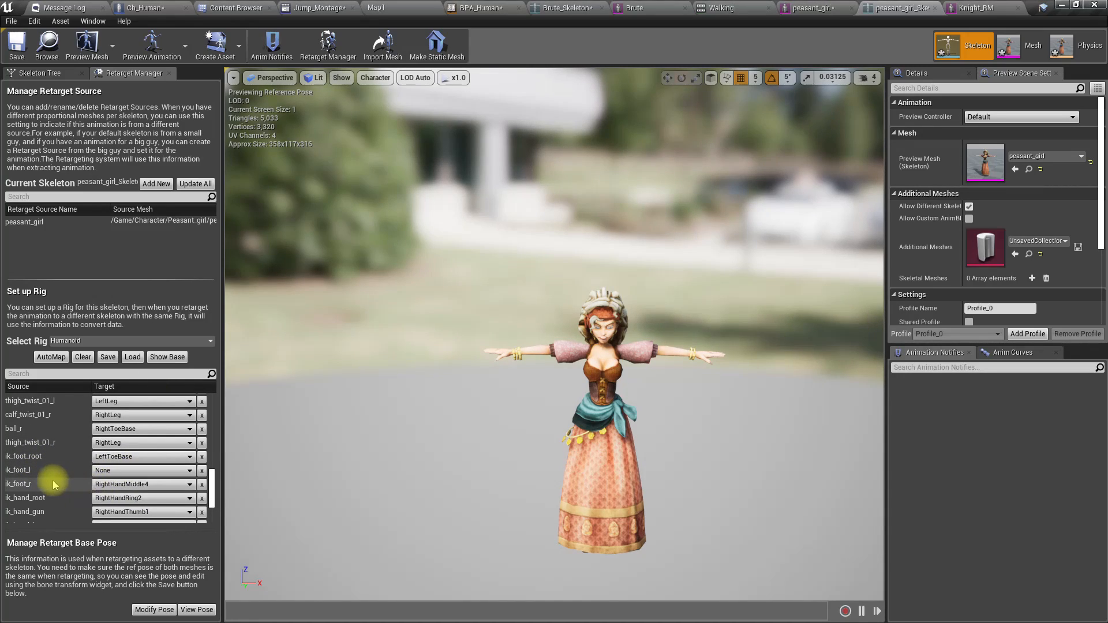
pyautogui.click(103, 471)
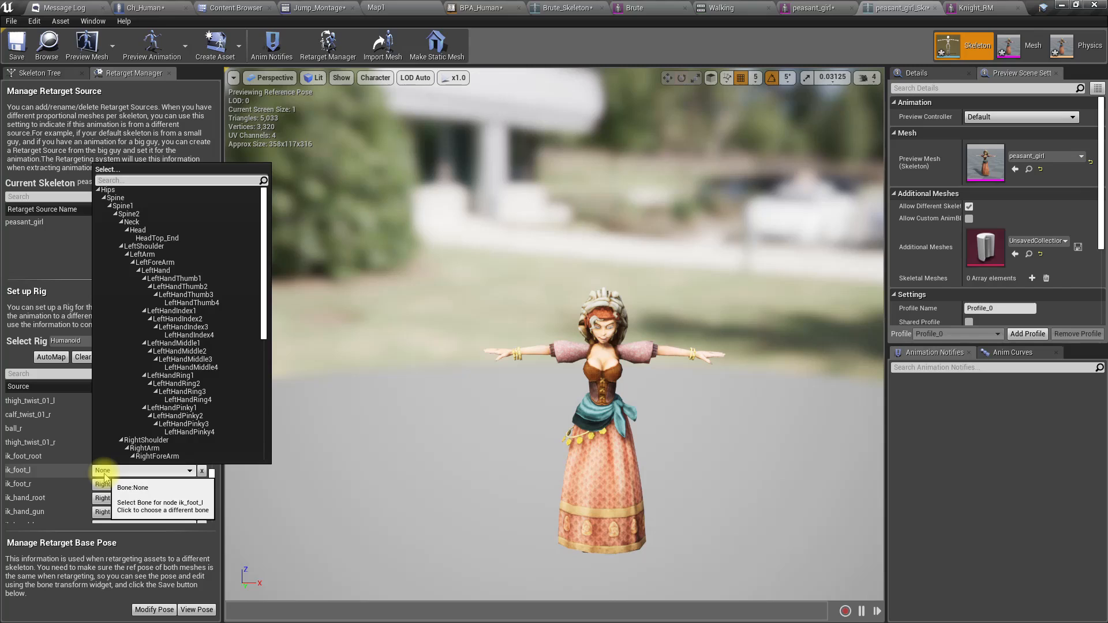
pyautogui.scroll(-4, 160, 405)
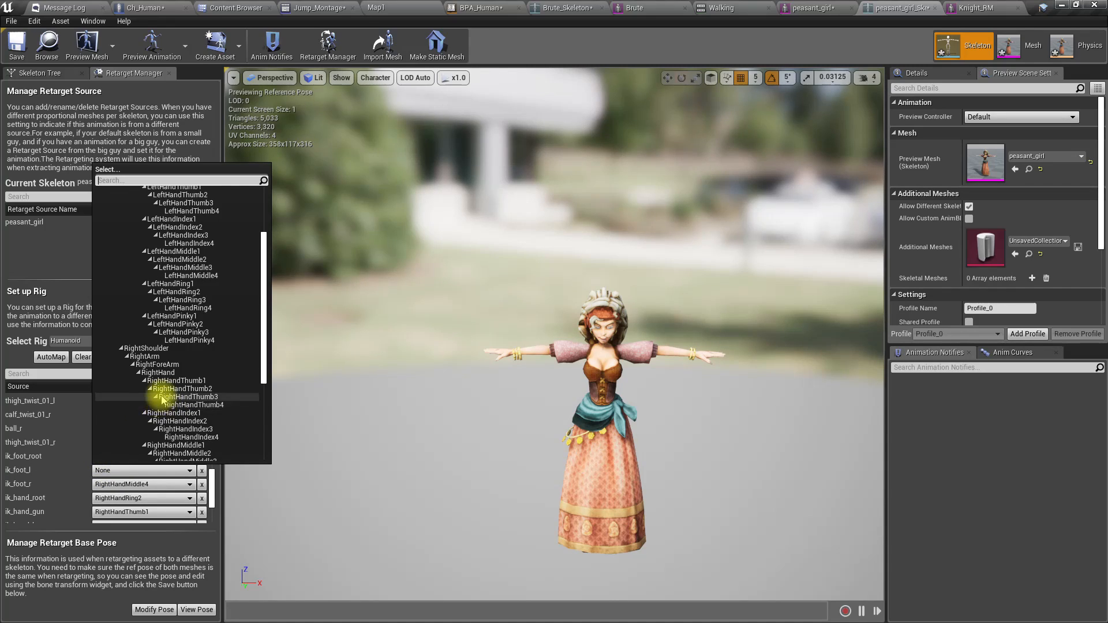
pyautogui.scroll(-5, 190, 372)
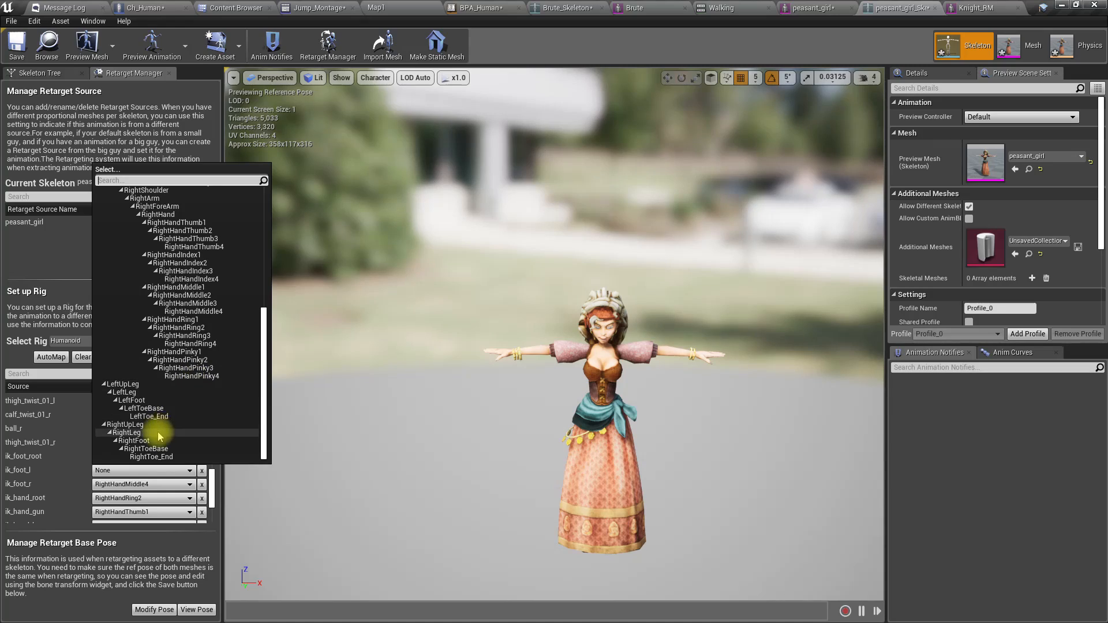
pyautogui.click(159, 409)
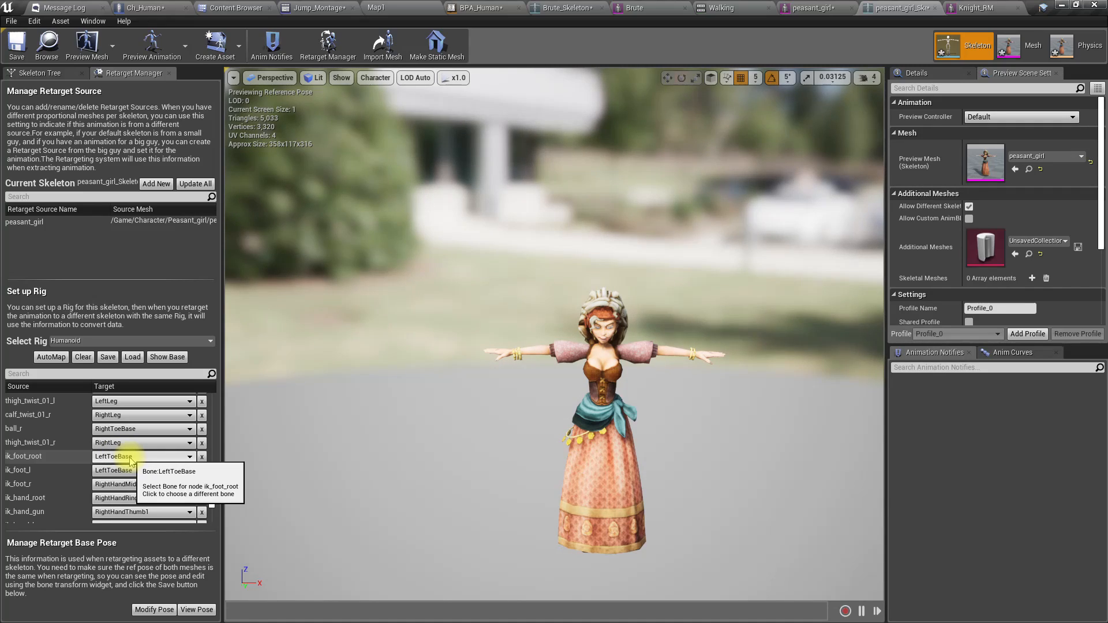
# Step: Map the right IK foot bone, ik_foot_r, to RightToeBase
pyautogui.click(120, 485)
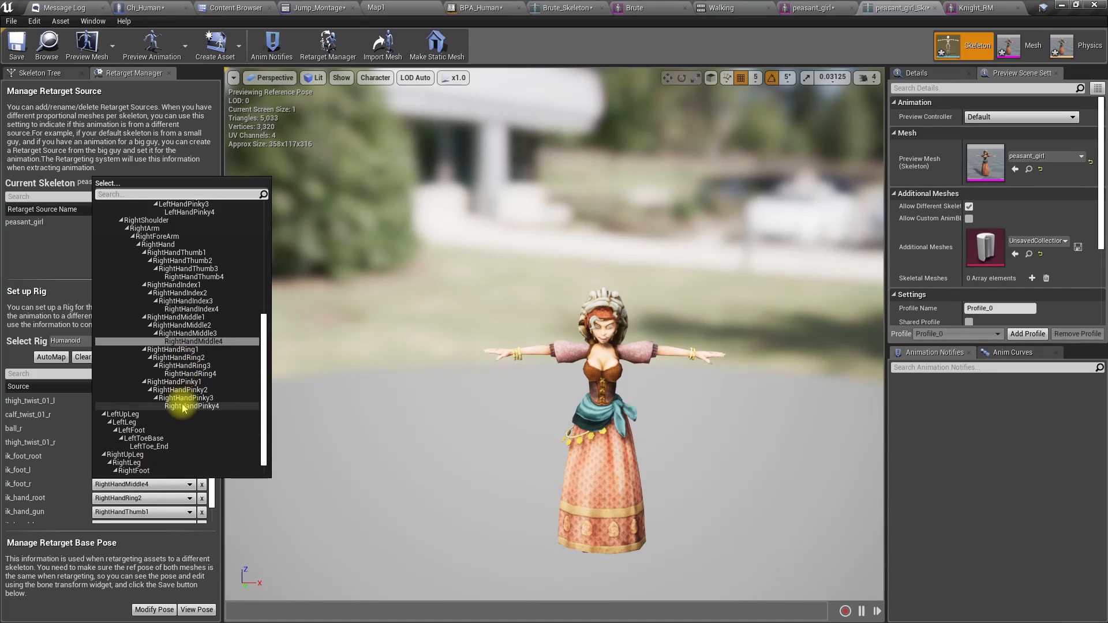
pyautogui.scroll(-2, 141, 476)
pyautogui.click(143, 460)
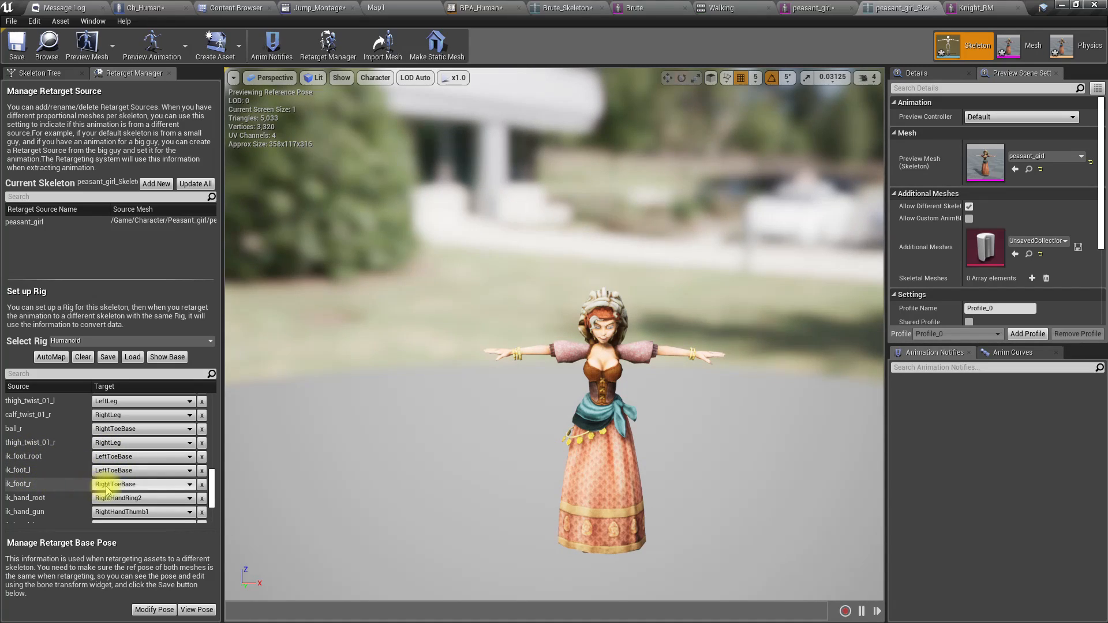
# Step: Map the IK hand bone ik_hand_r to RightHand and ik_hand_l to LeftHand
pyautogui.scroll(-1, 114, 505)
pyautogui.scroll(-3, 114, 504)
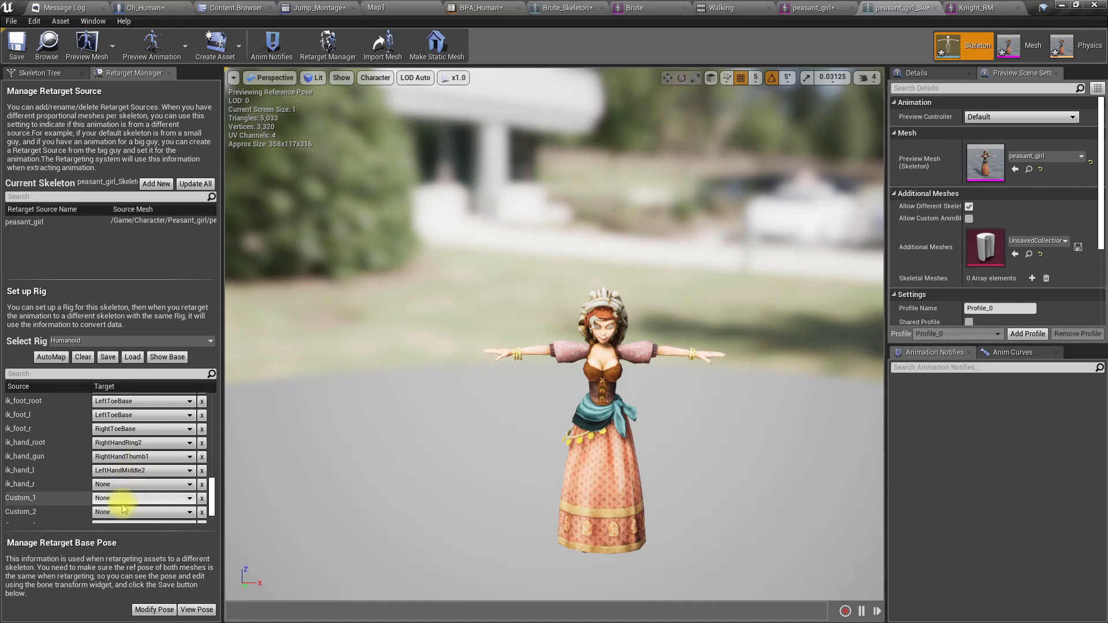
pyautogui.click(114, 487)
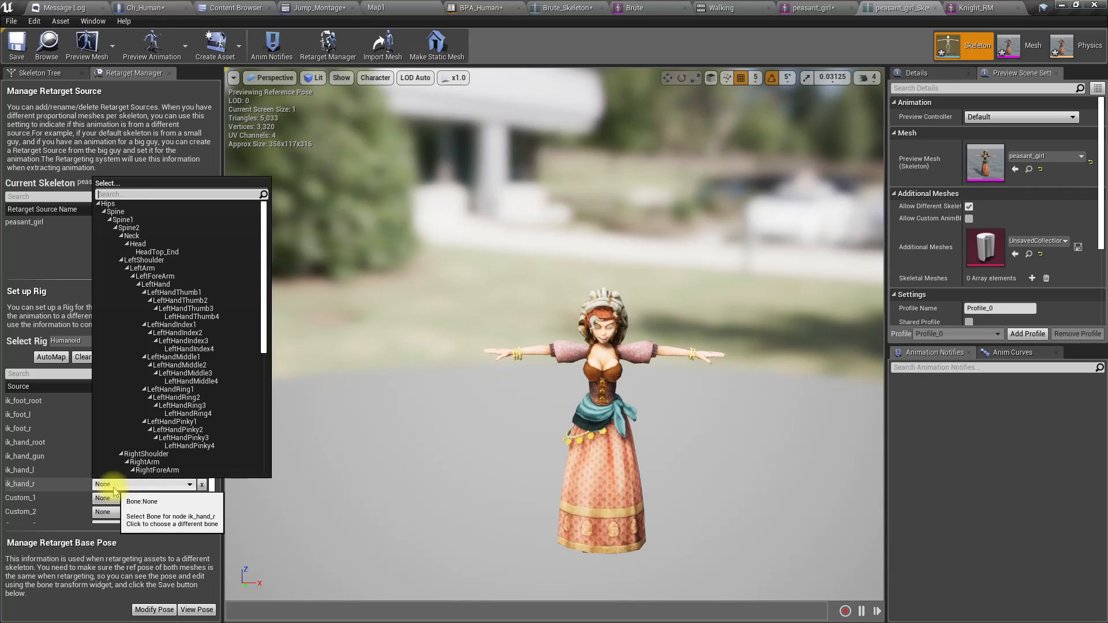
pyautogui.click(165, 286)
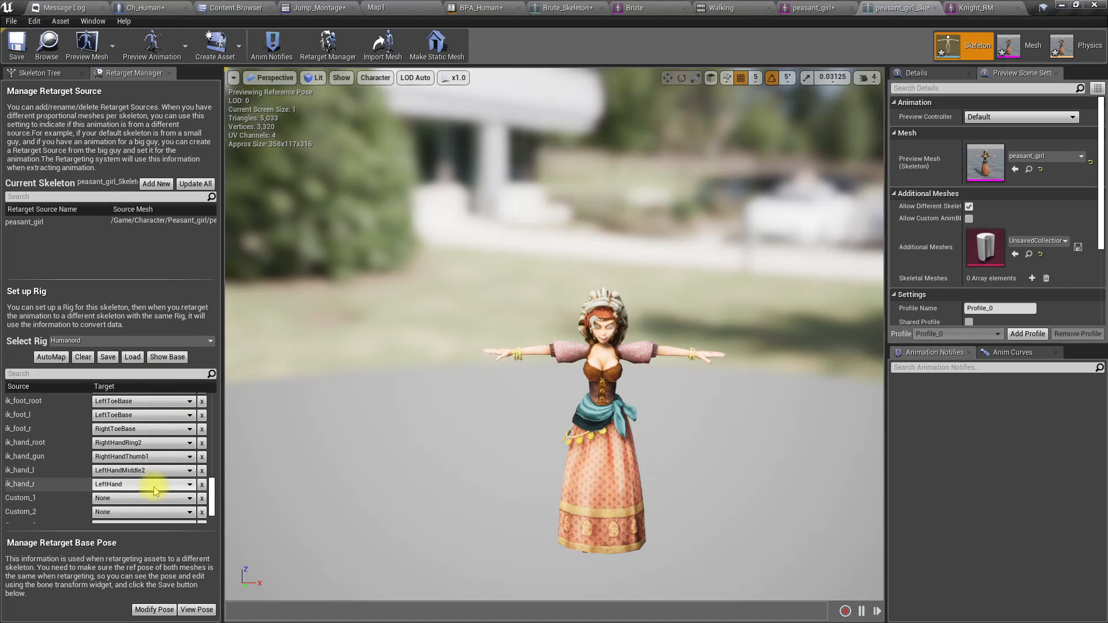
pyautogui.click(111, 487)
pyautogui.scroll(-2, 165, 427)
pyautogui.scroll(-3, 166, 427)
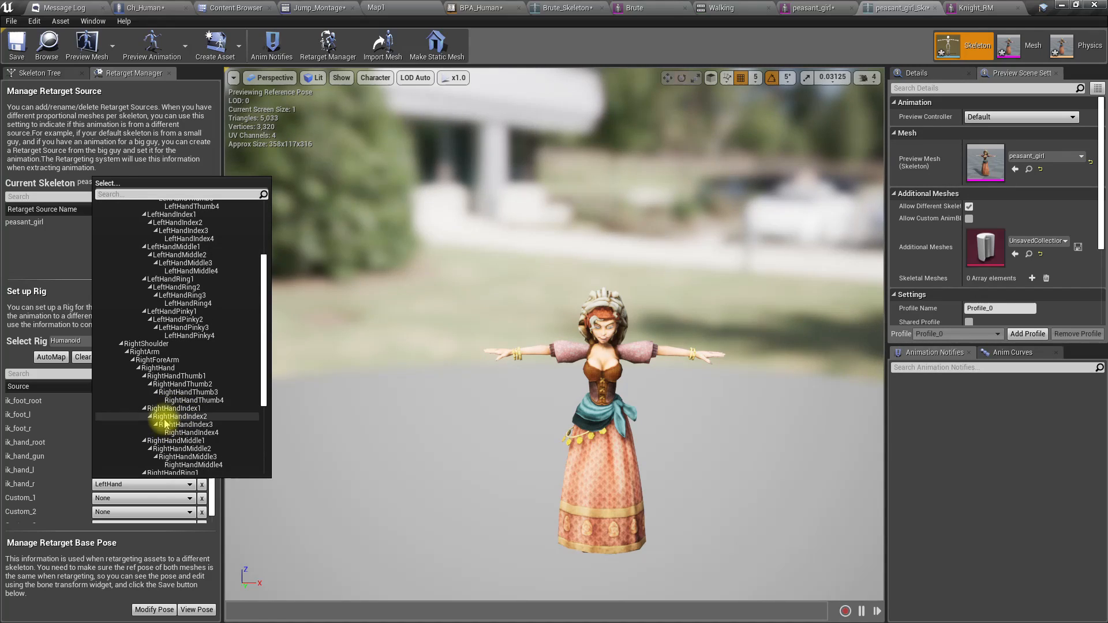
pyautogui.click(172, 367)
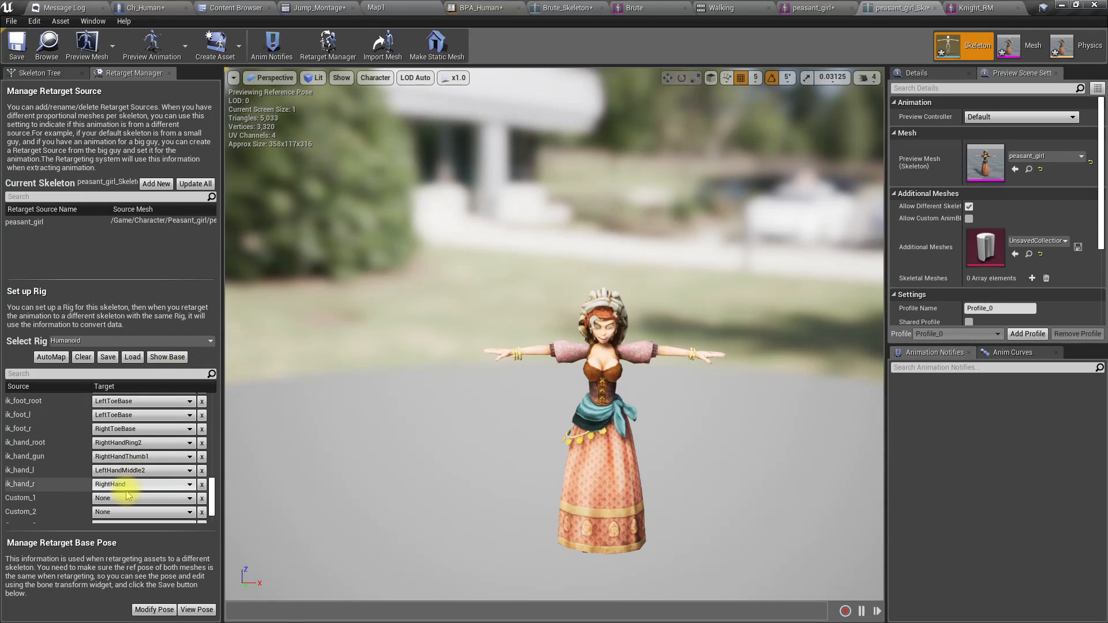
pyautogui.click(135, 470)
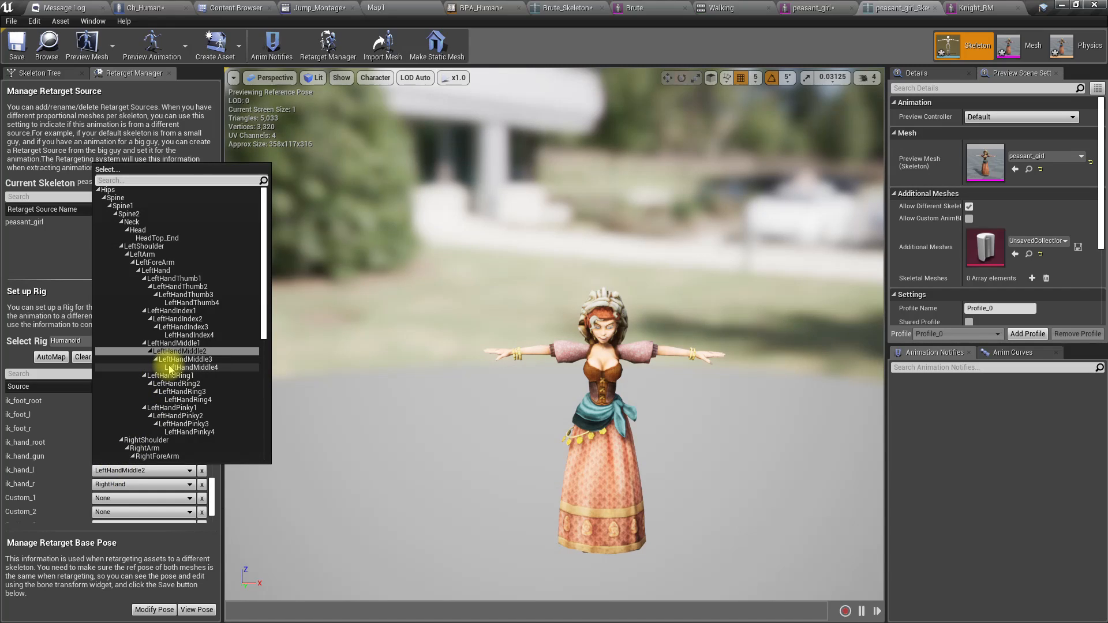
pyautogui.click(155, 270)
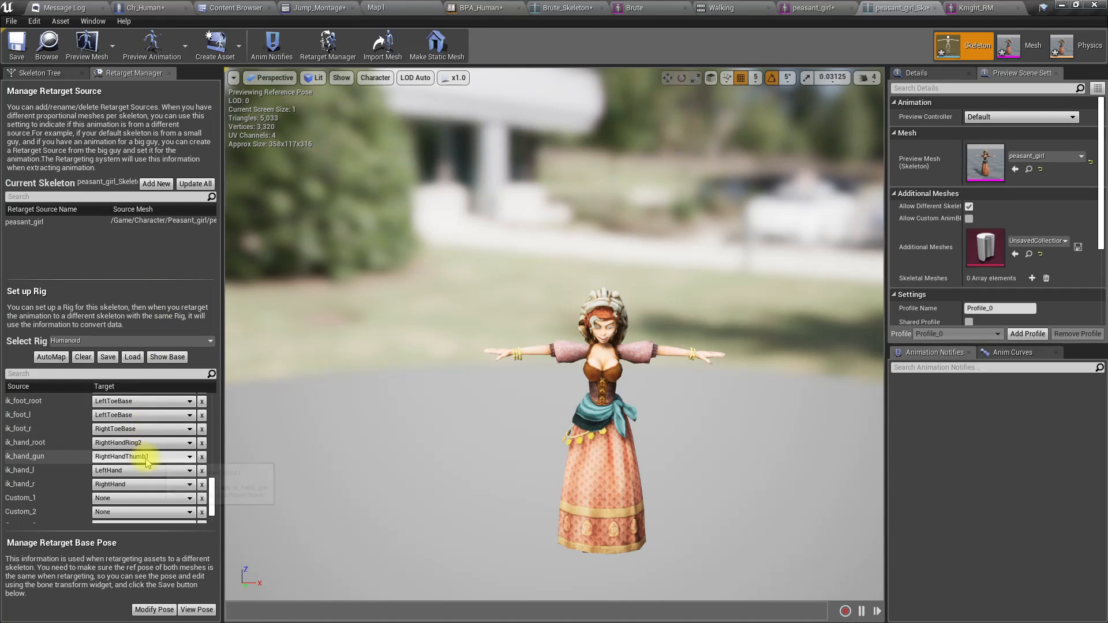
# Step: Save the peasant girl's bone mapping as BoneMapping_mixamo_advanced in the Peasant_girl folder
pyautogui.scroll(-3, 147, 465)
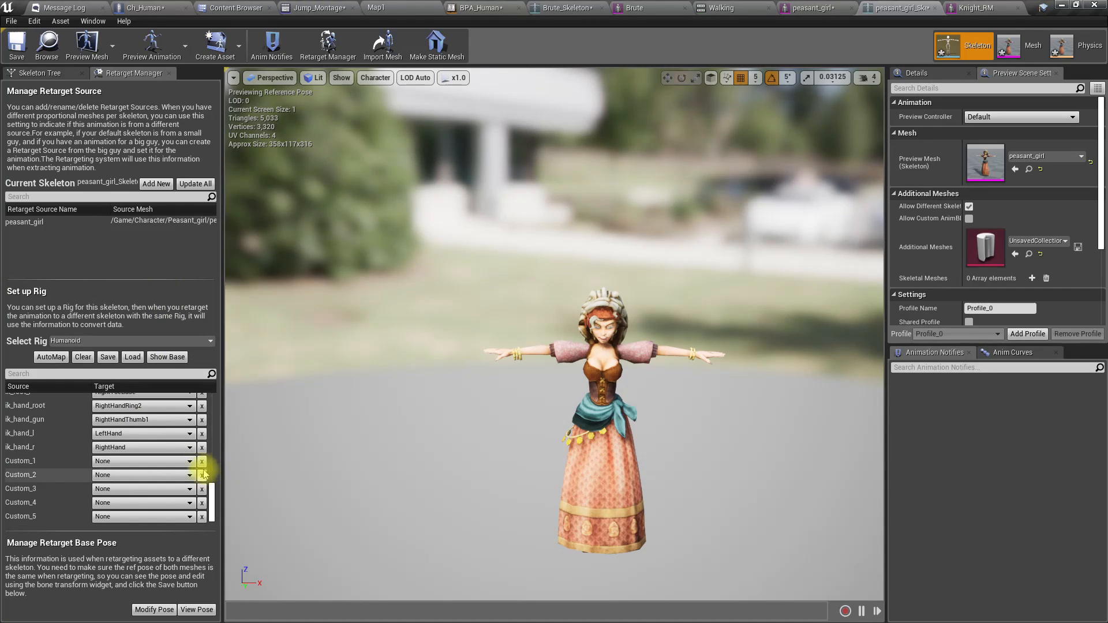
pyautogui.click(108, 357)
pyautogui.click(418, 173)
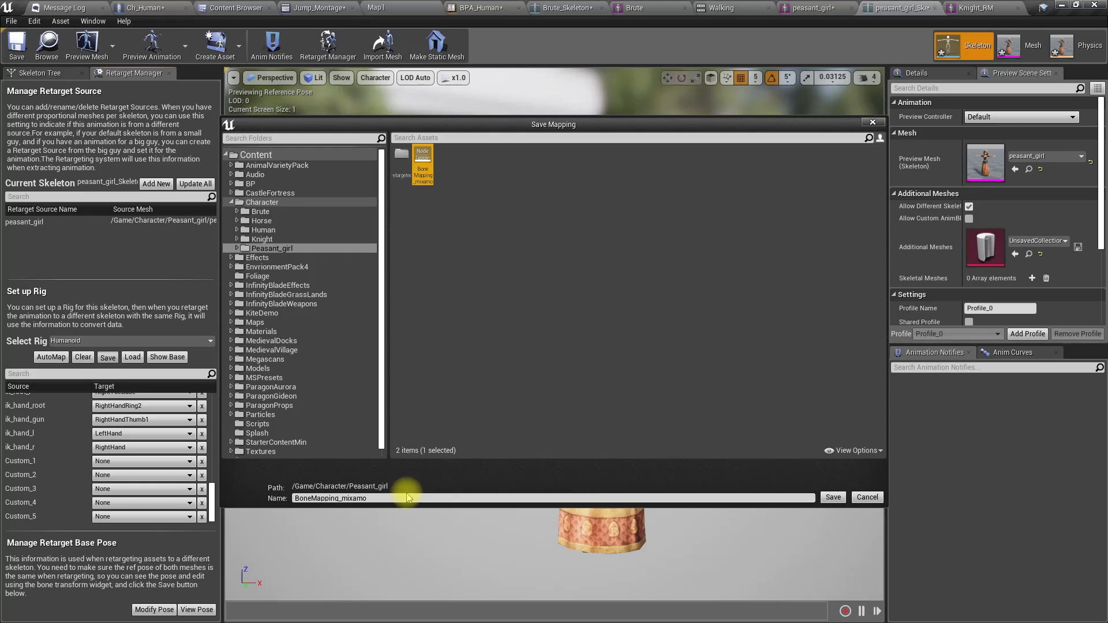
pyautogui.press('Right')
pyautogui.press('Right')
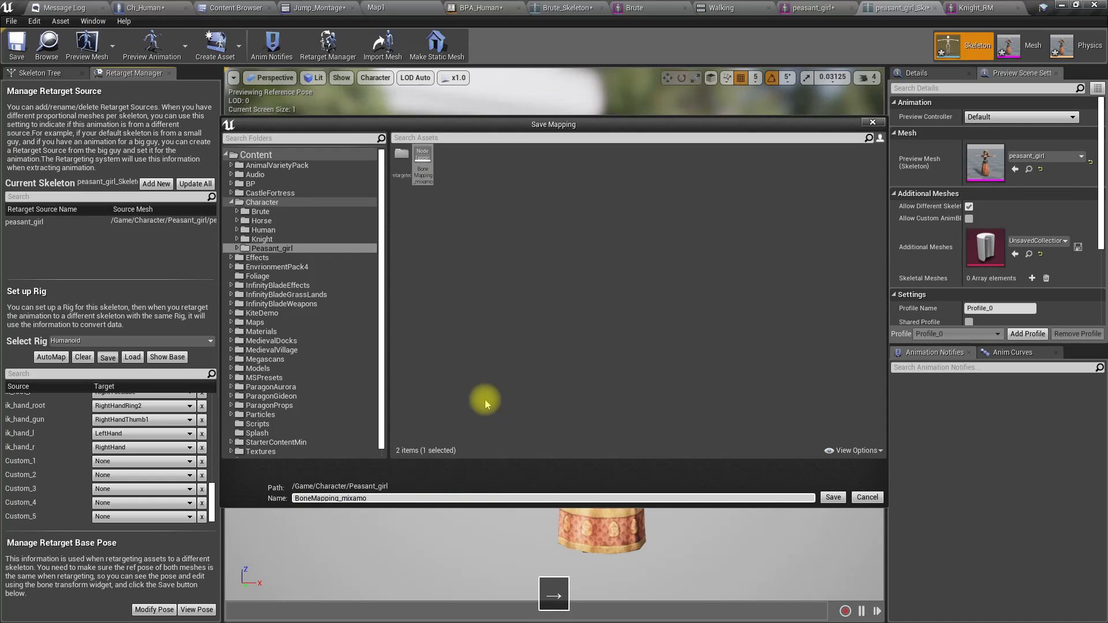
pyautogui.write('_advanced')
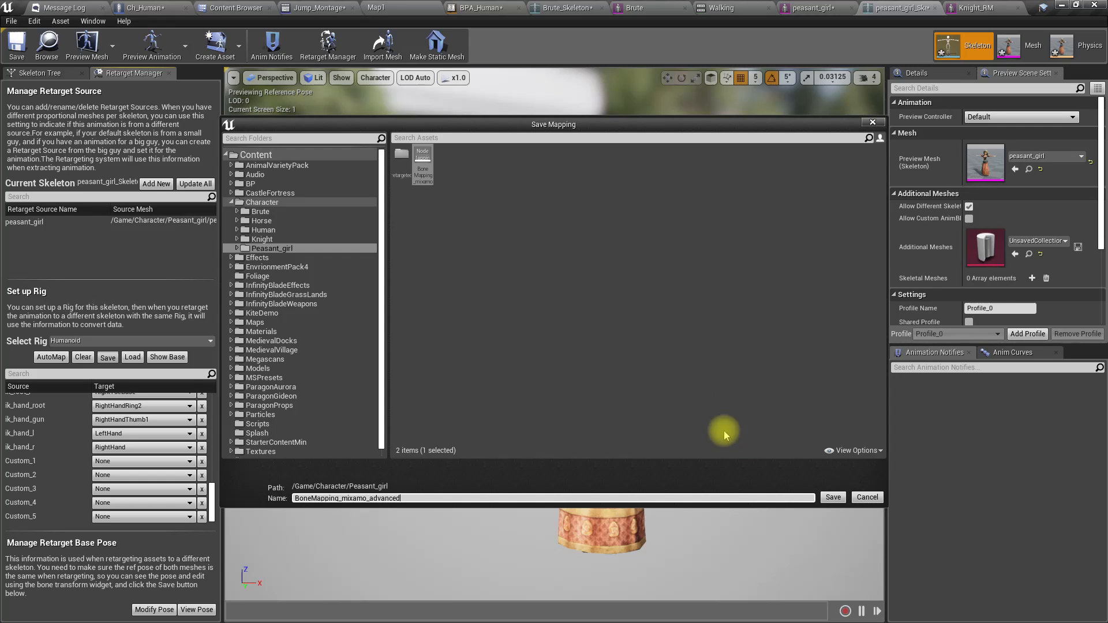
pyautogui.click(833, 497)
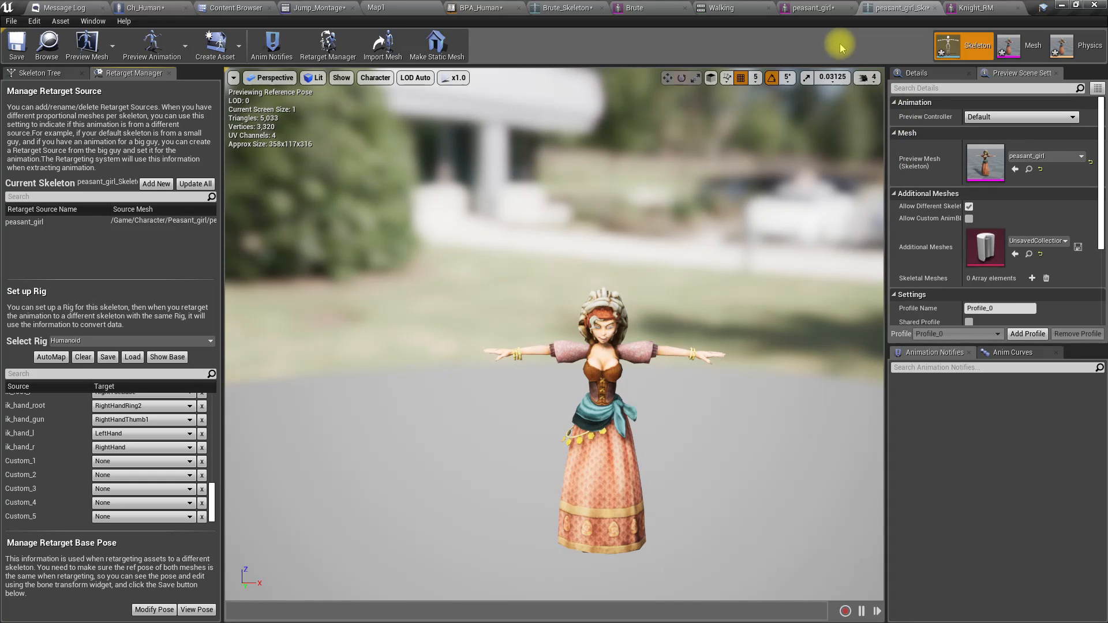
# Step: Load the saved bone mapping into the Brute skeleton's humanoid rig and check its base and advanced bone assignments
pyautogui.click(563, 8)
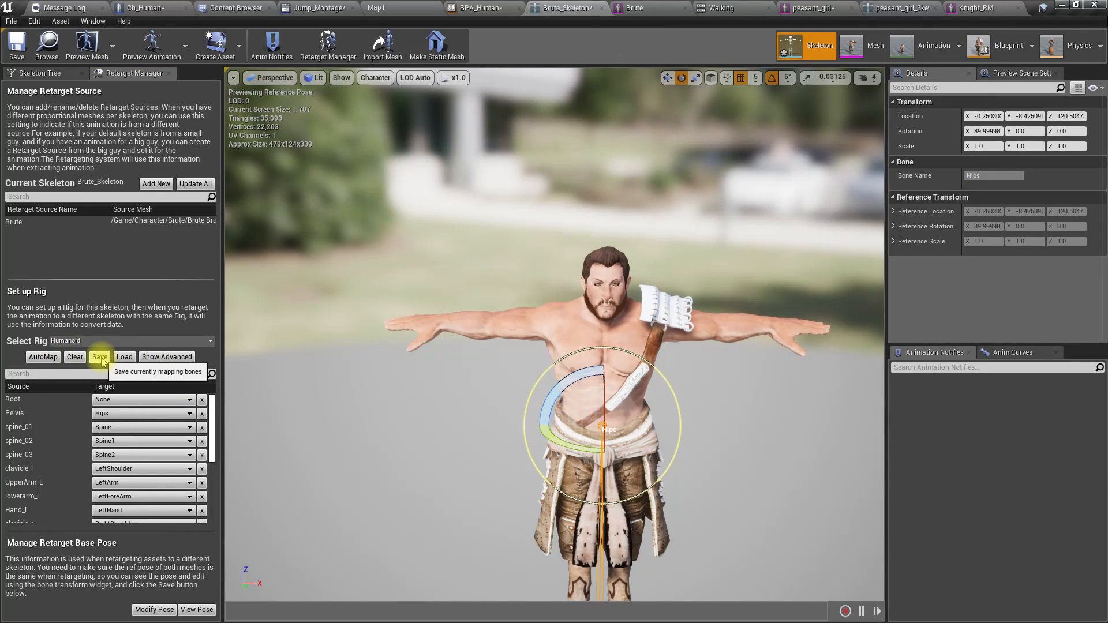
pyautogui.click(121, 358)
pyautogui.click(161, 210)
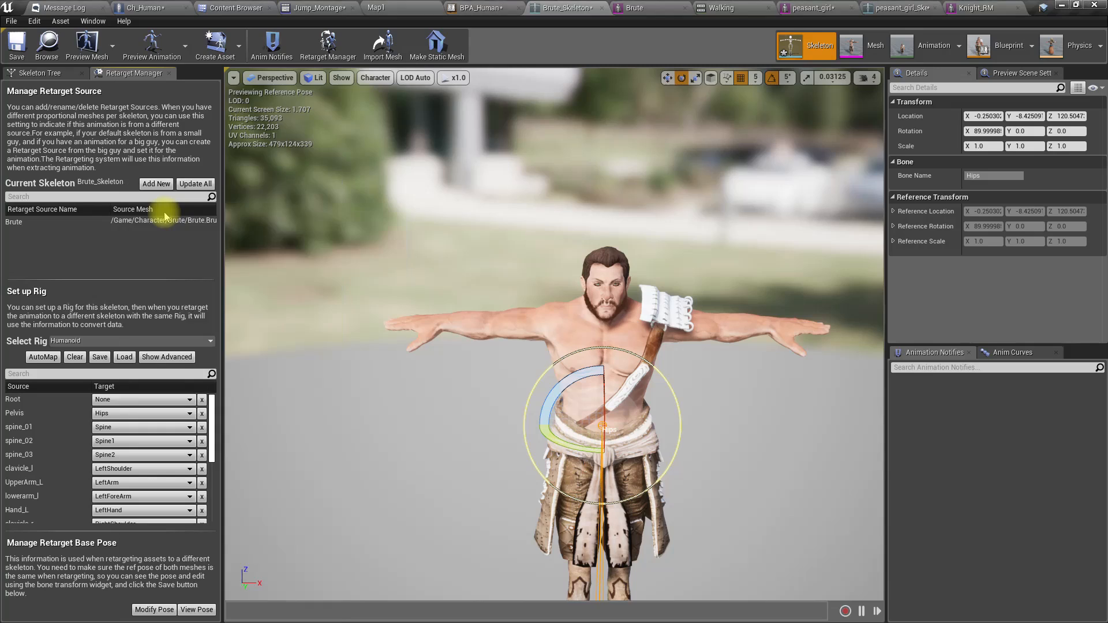
pyautogui.scroll(-3, 139, 456)
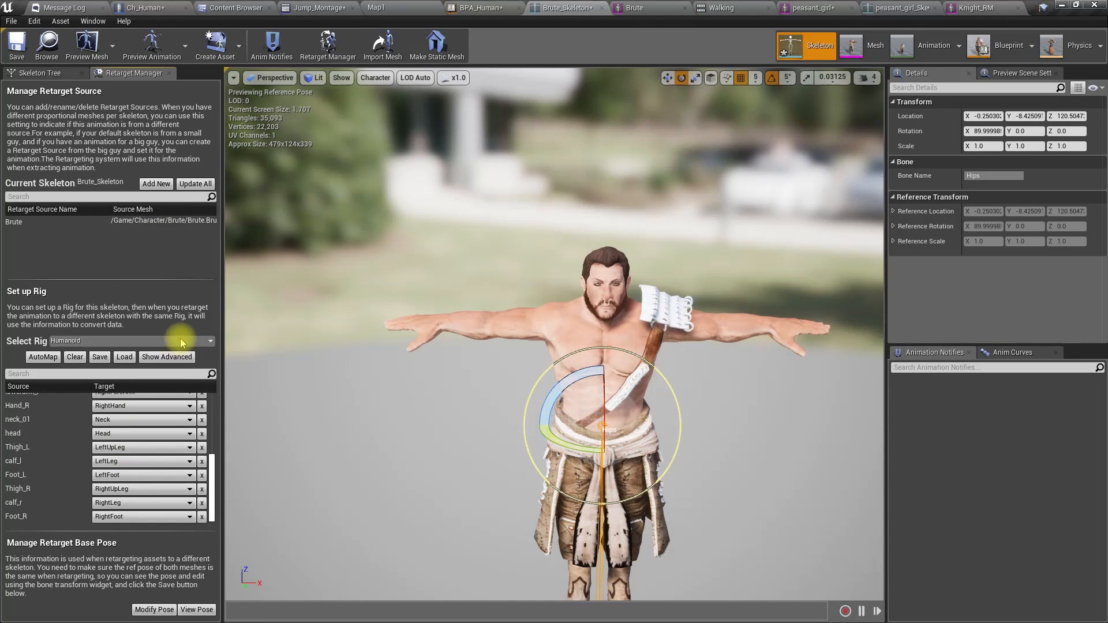
pyautogui.click(155, 356)
pyautogui.scroll(-1, 156, 427)
pyautogui.scroll(-8, 156, 433)
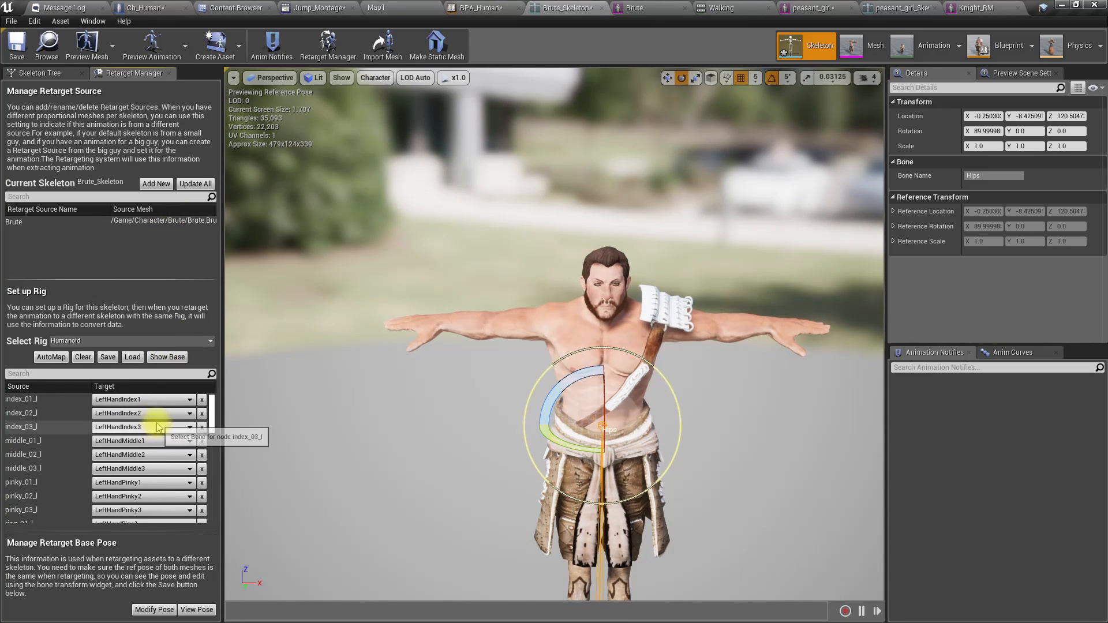
pyautogui.scroll(-3, 154, 427)
pyautogui.click(167, 357)
pyautogui.scroll(5, 136, 428)
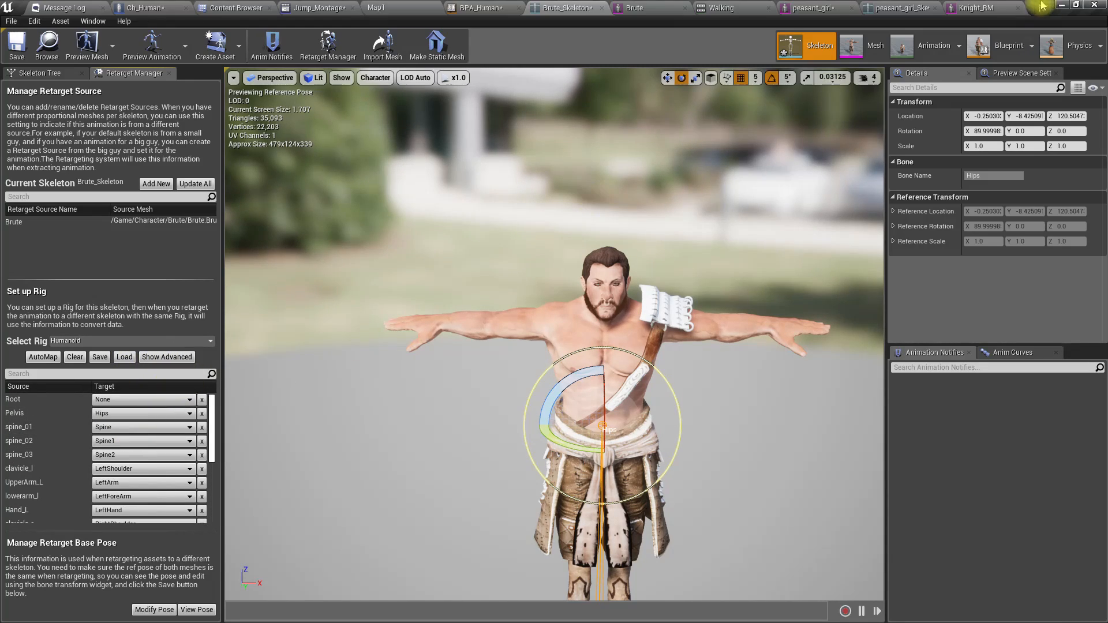
# Step: Return to the peasant girl skeleton, show its base bone mapping and save all modified assets
pyautogui.click(886, 9)
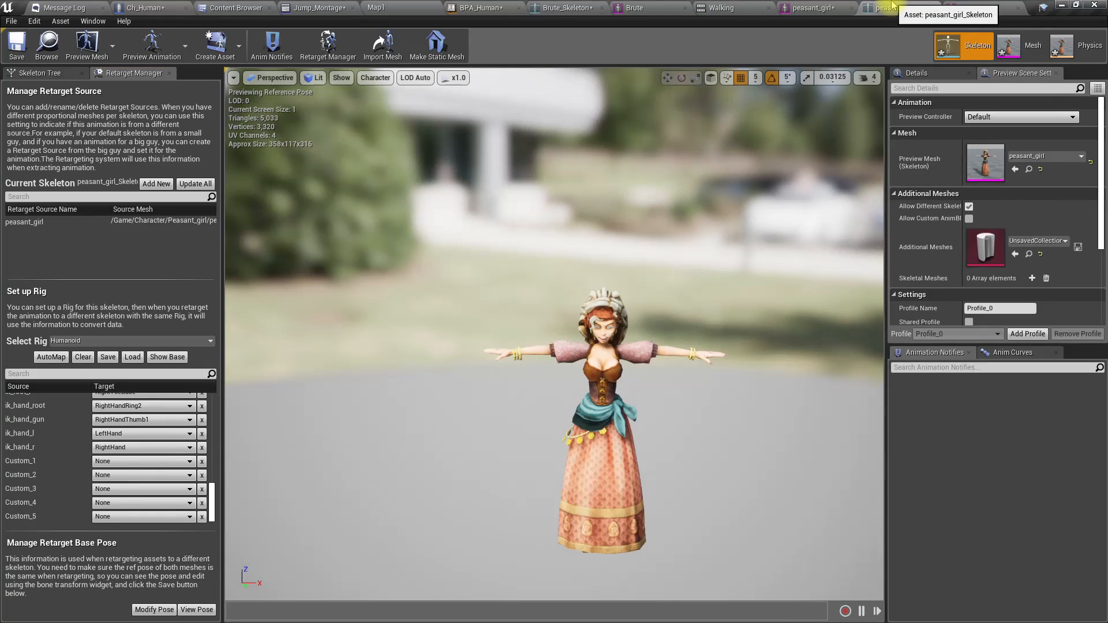
pyautogui.scroll(8, 109, 438)
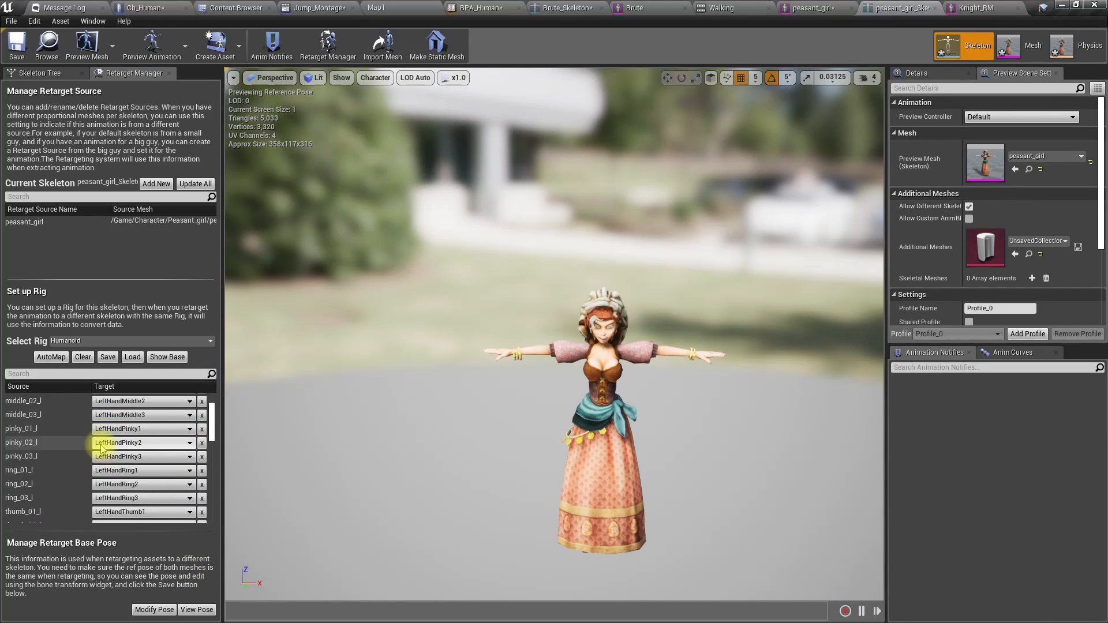
pyautogui.click(155, 356)
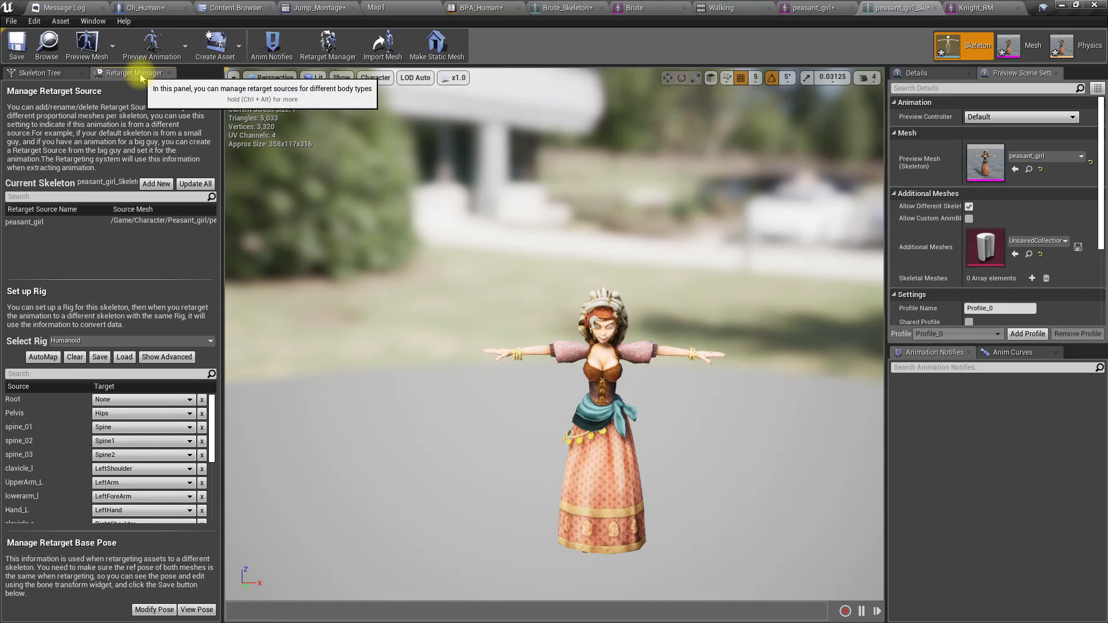
pyautogui.hotkey('ctrl', 'shift', 's')
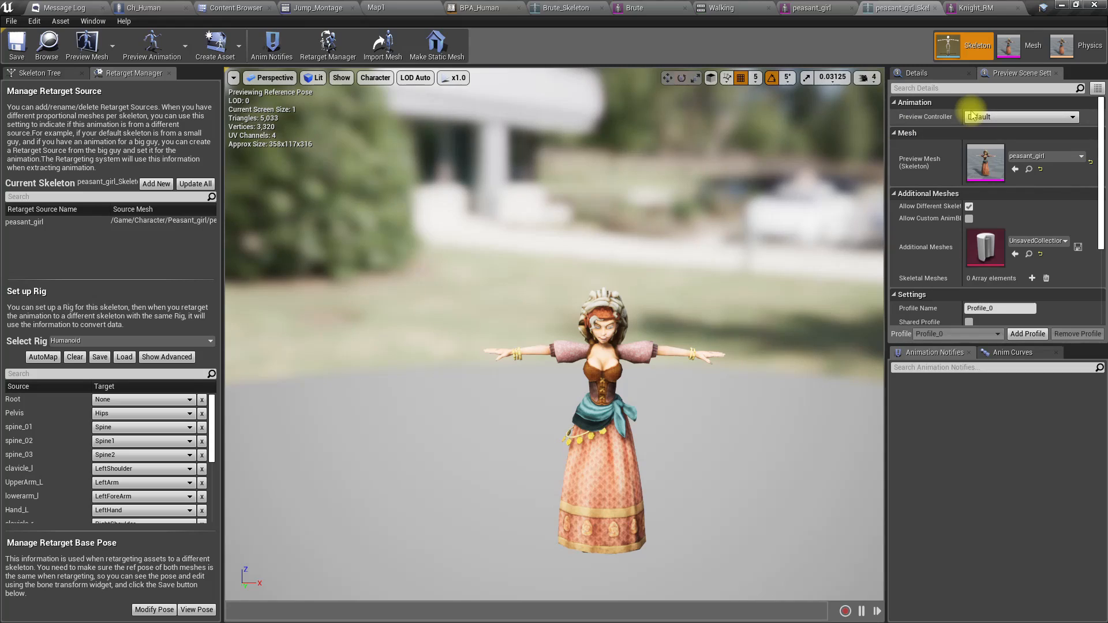
# Step: Locate the Brute skeleton asset in the Content Browser
pyautogui.click(278, 8)
pyautogui.click(481, 7)
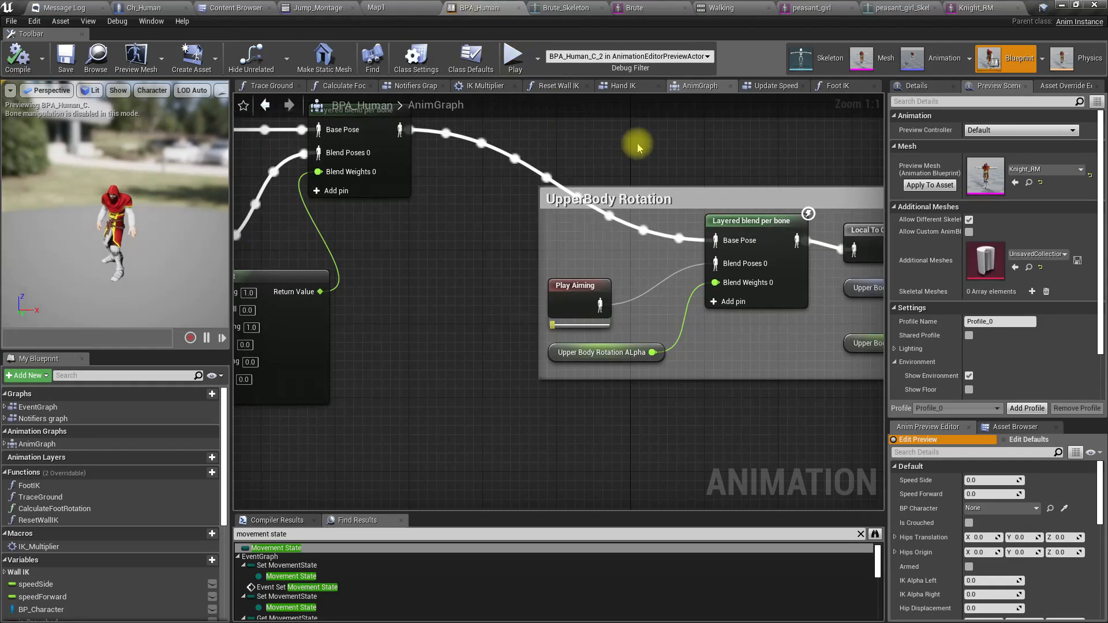
pyautogui.click(784, 9)
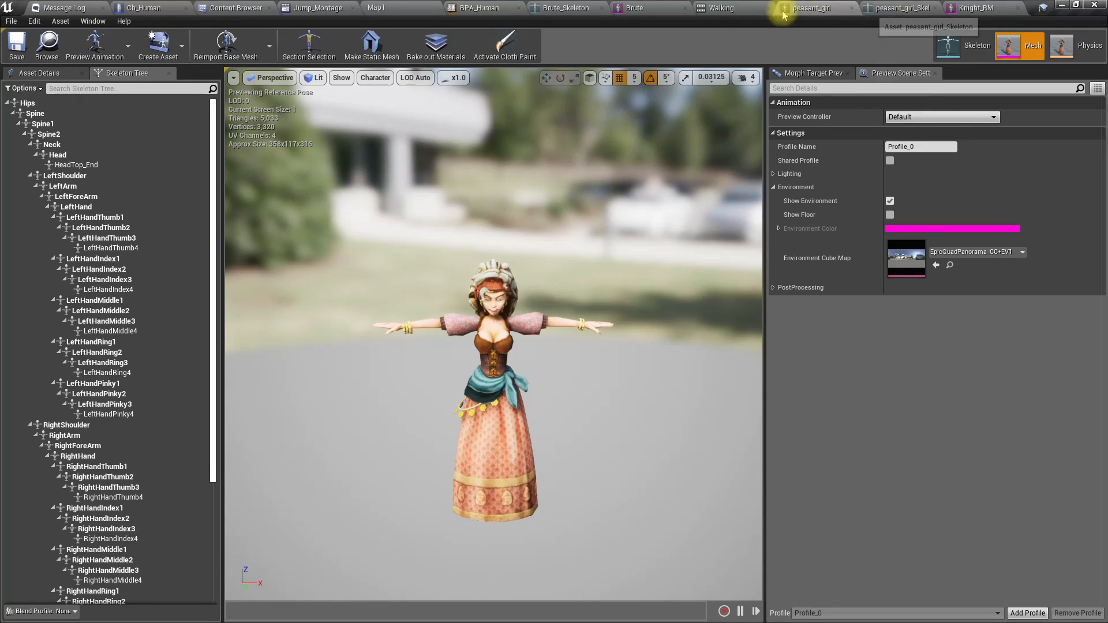
pyautogui.click(568, 8)
pyautogui.click(47, 55)
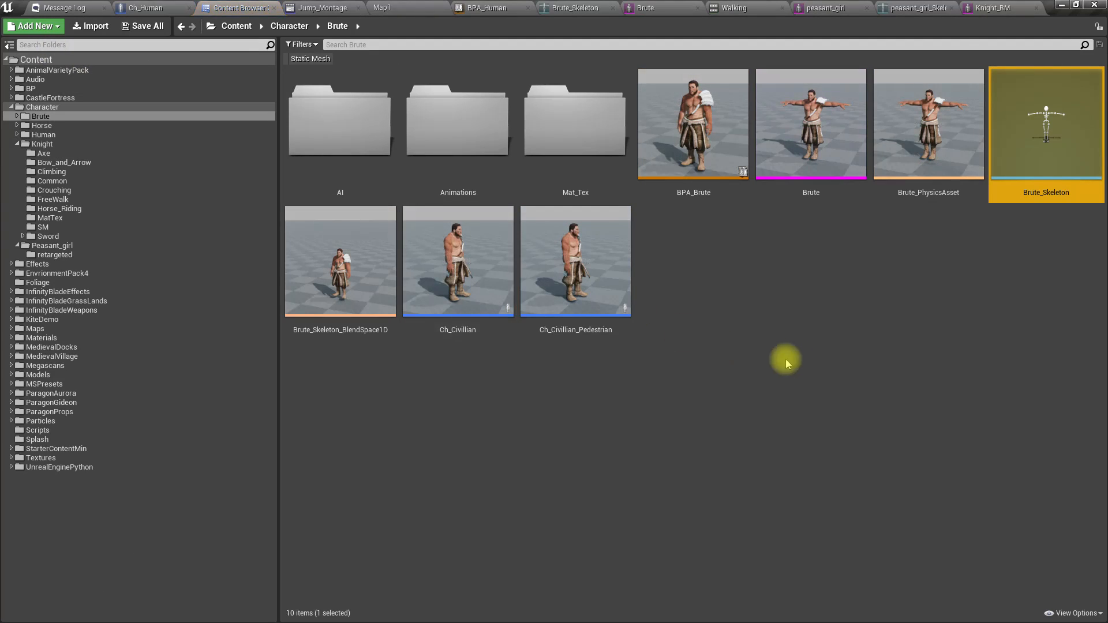
# Step: Duplicate the BPA_Brute animation blueprint and retarget it to peasant_girl_Skeleton, storing the results in the Character/Peasant_girl/retargeted folder
pyautogui.click(664, 173)
pyautogui.rightClick(668, 141)
pyautogui.moveTo(742, 180)
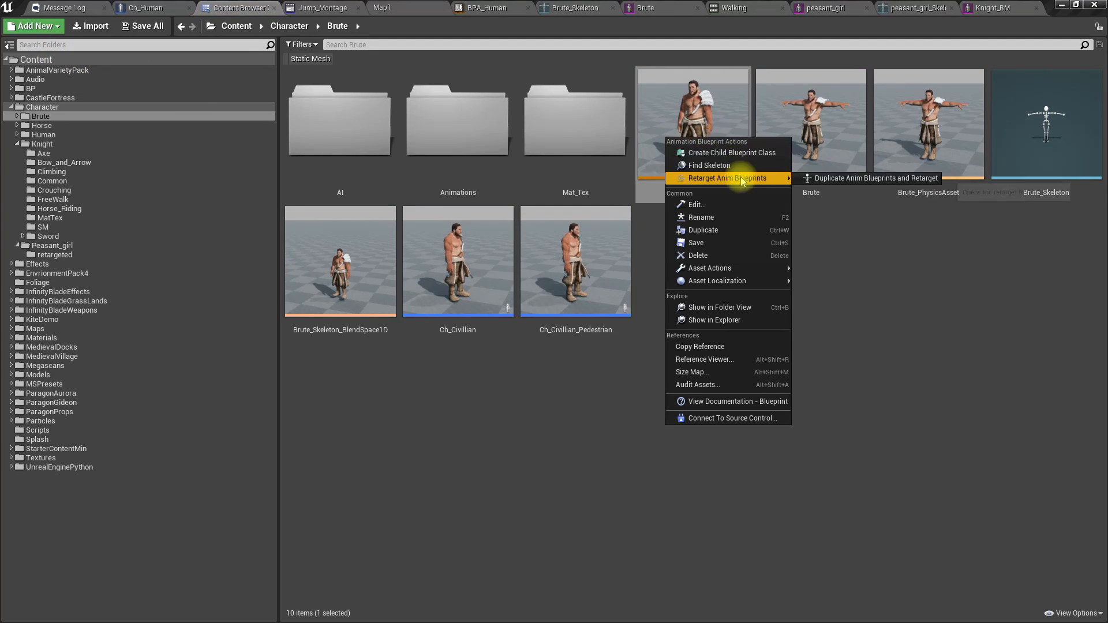
pyautogui.click(820, 179)
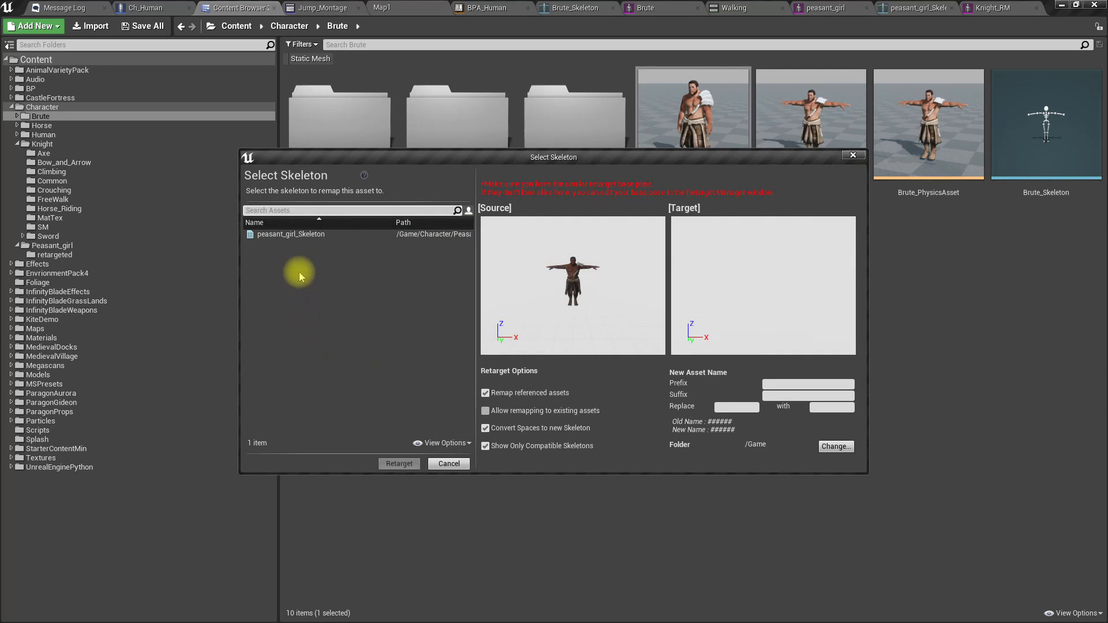
pyautogui.click(283, 234)
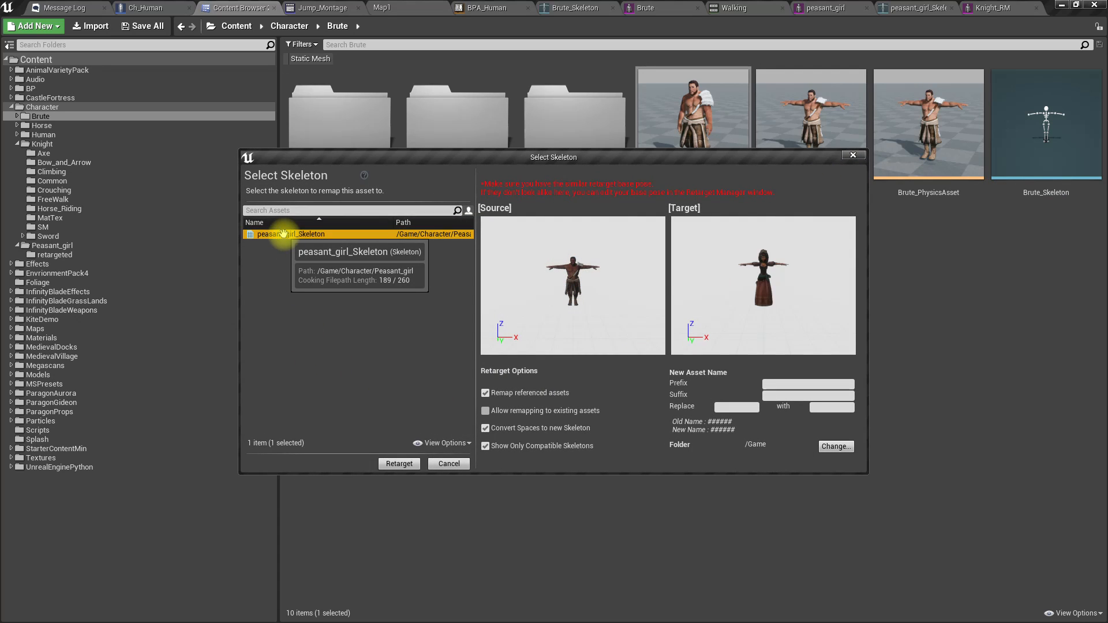
pyautogui.click(835, 447)
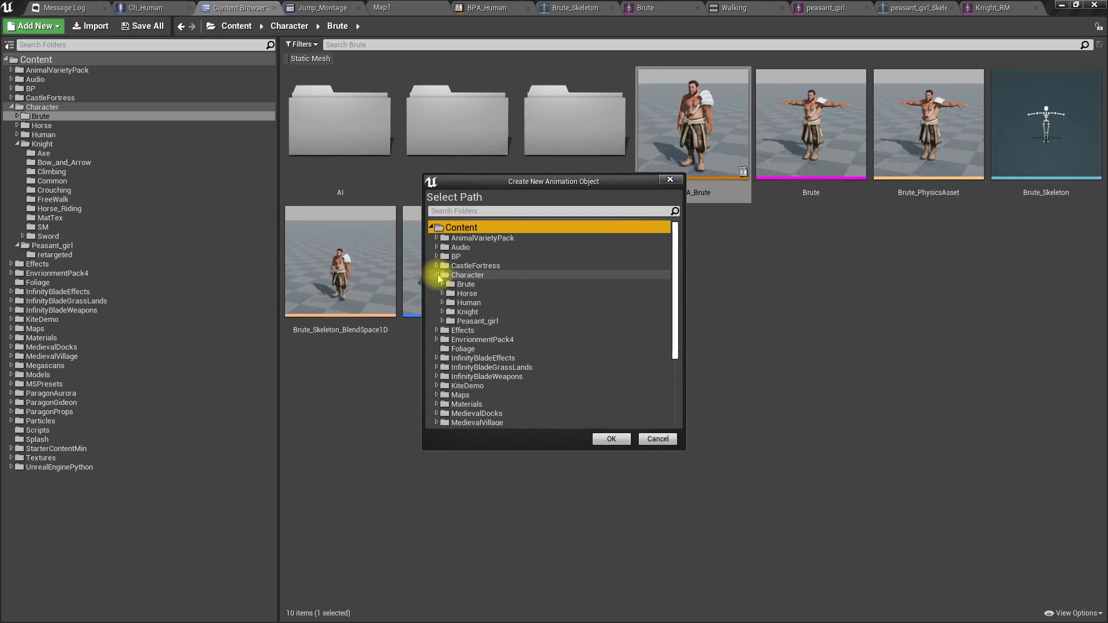
pyautogui.click(442, 322)
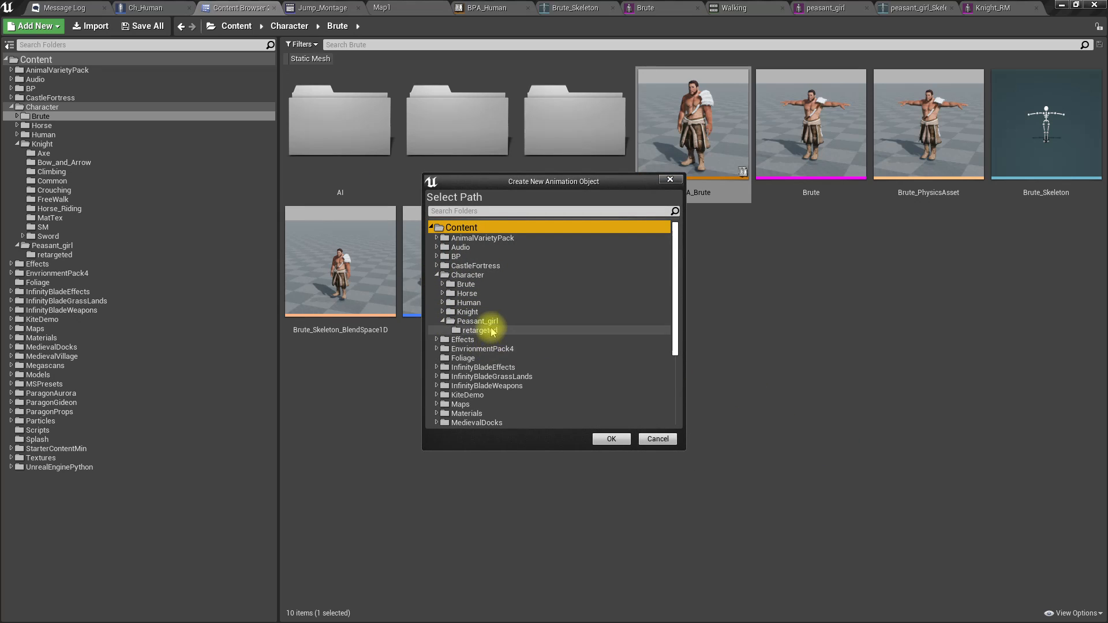
pyautogui.click(493, 331)
pyautogui.click(611, 438)
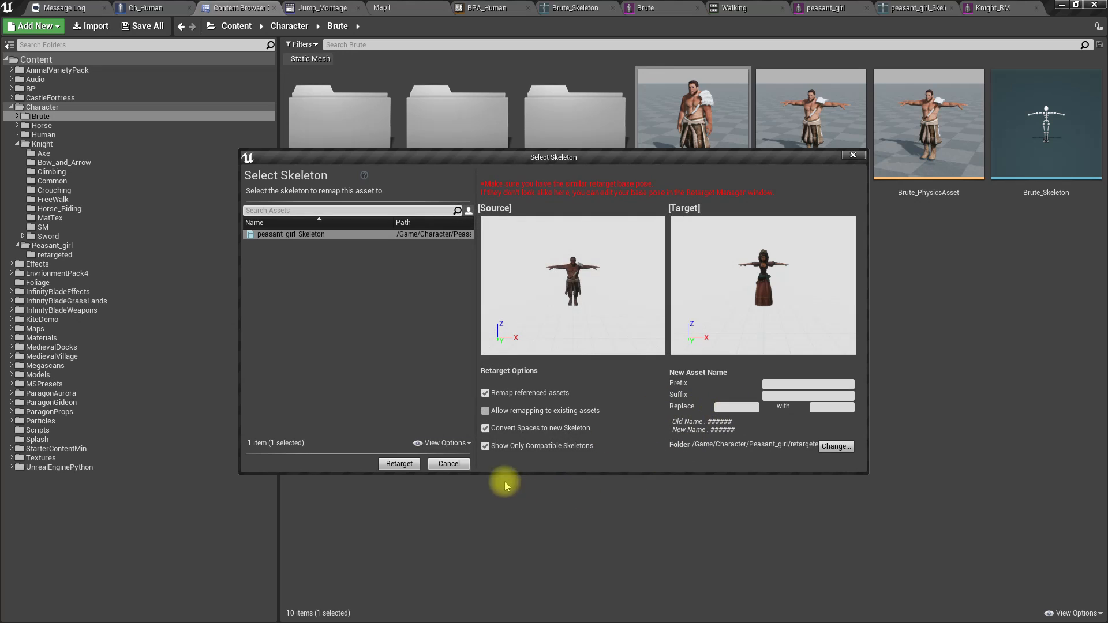
pyautogui.click(399, 465)
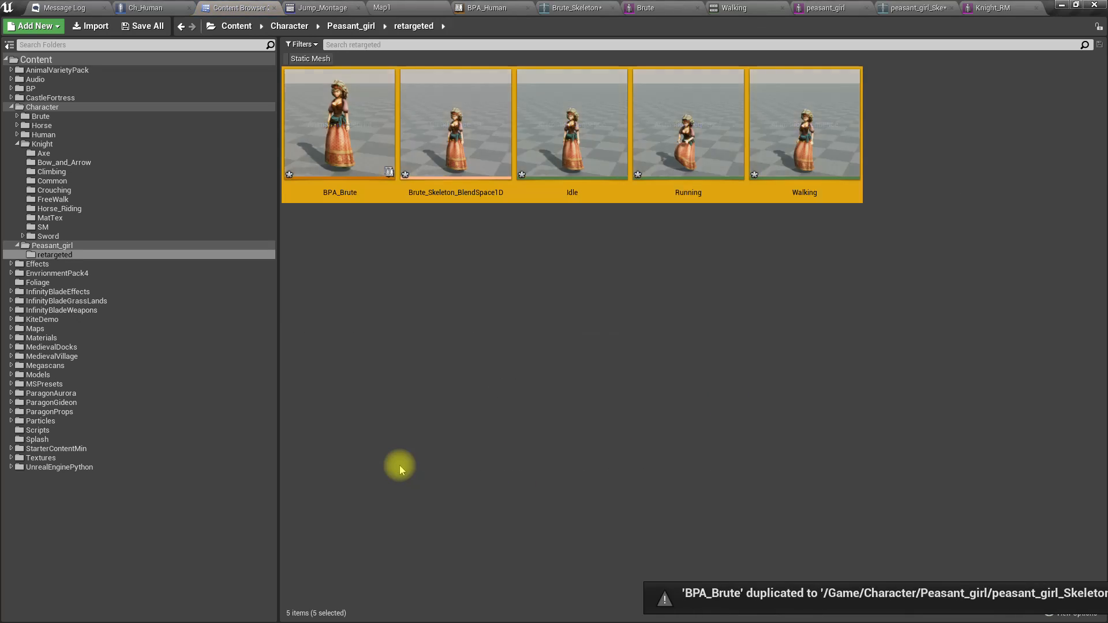
# Step: Open the retargeted Idle animation and inspect the peasant girl's hand up close
pyautogui.doubleClick(564, 130)
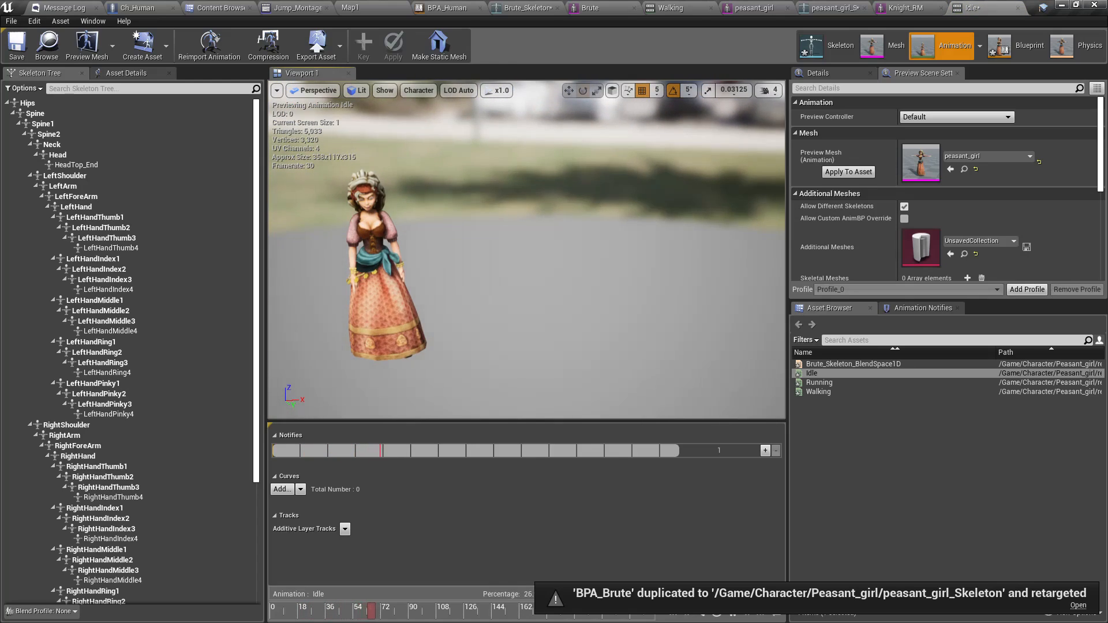
pyautogui.press('w')
pyautogui.moveTo(526, 249); pyautogui.dragTo(308, 214, button='right')
pyautogui.press('d')
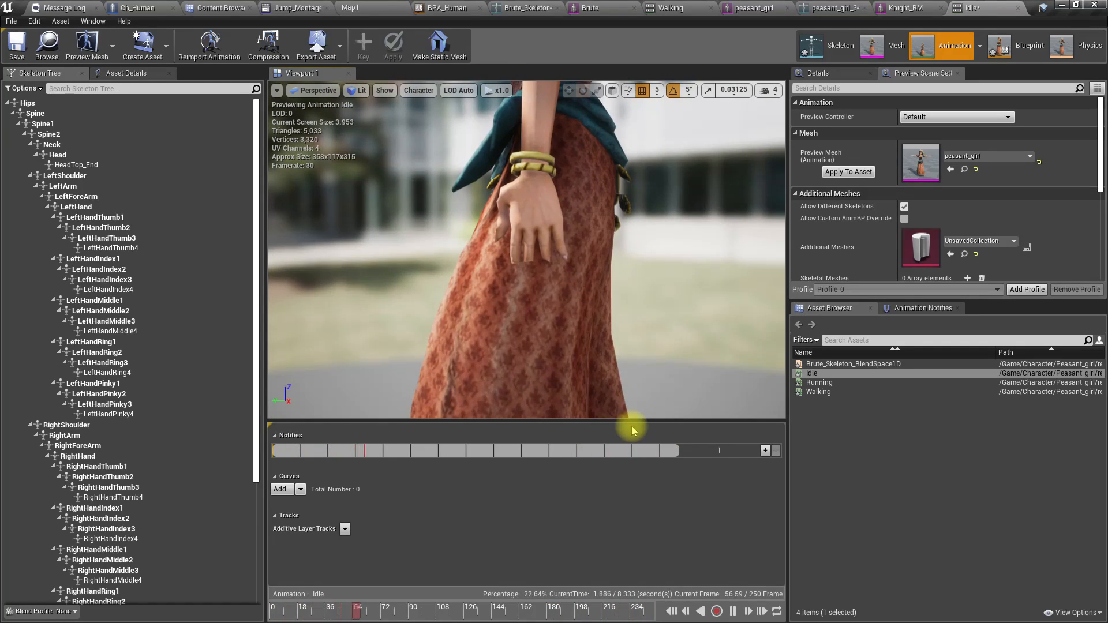
# Step: Preview the retargeted Running and Walking animations on the peasant girl, looking at her hands
pyautogui.click(809, 382)
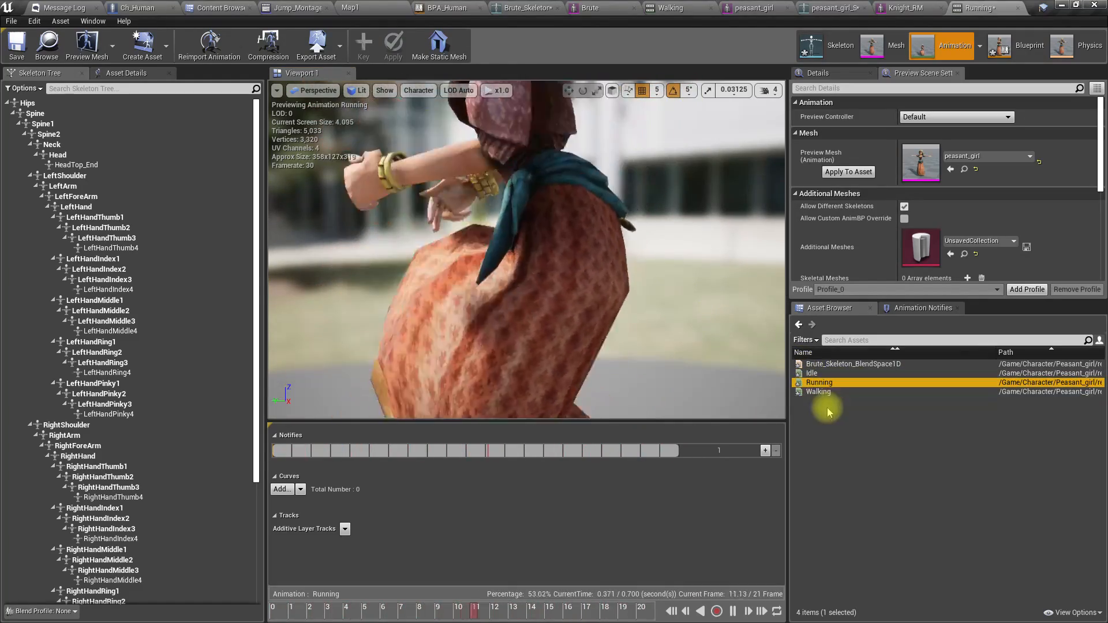
pyautogui.click(825, 390)
pyautogui.keyDown('alt'); pyautogui.moveTo(531, 289); pyautogui.dragTo(580, 280); pyautogui.keyUp('alt')
pyautogui.moveTo(589, 321); pyautogui.dragTo(617, 321, button='right')
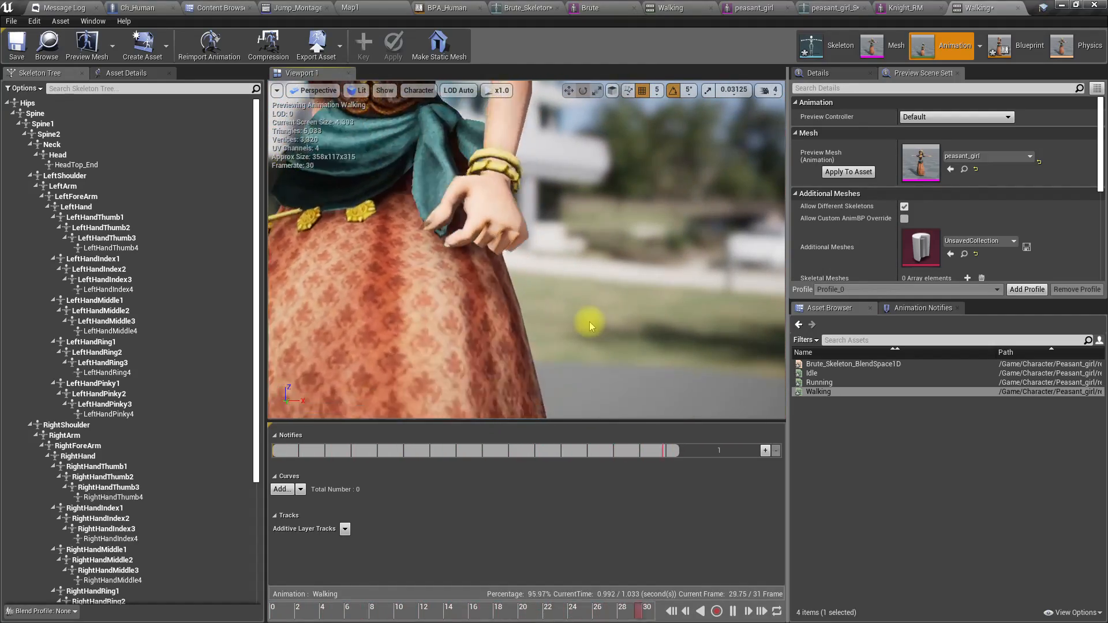
# Step: Stop the Walking animation at about frame 22 and examine the left hand and fingers from several angles
pyautogui.moveTo(468, 614); pyautogui.dragTo(543, 577)
pyautogui.moveTo(548, 323); pyautogui.dragTo(530, 300, button='right')
pyautogui.press('w')
pyautogui.press('s')
pyautogui.press('a')
pyautogui.press('d')
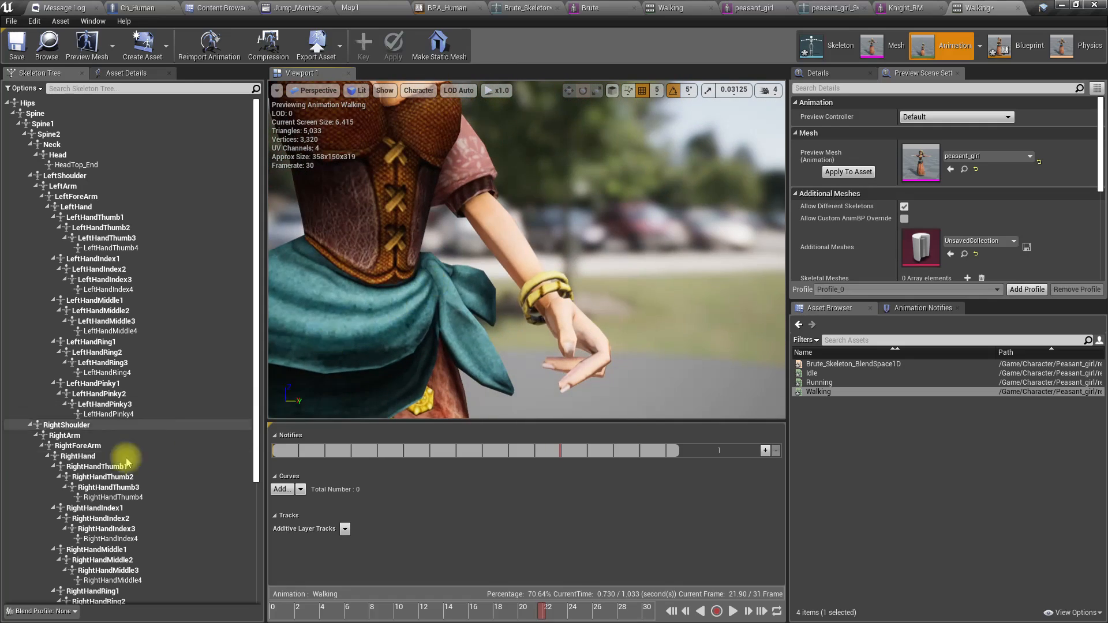
# Step: Show the retargeting options for each bone in the skeleton tree and select the LeftHandRing4 bone
pyautogui.scroll(-5, 99, 459)
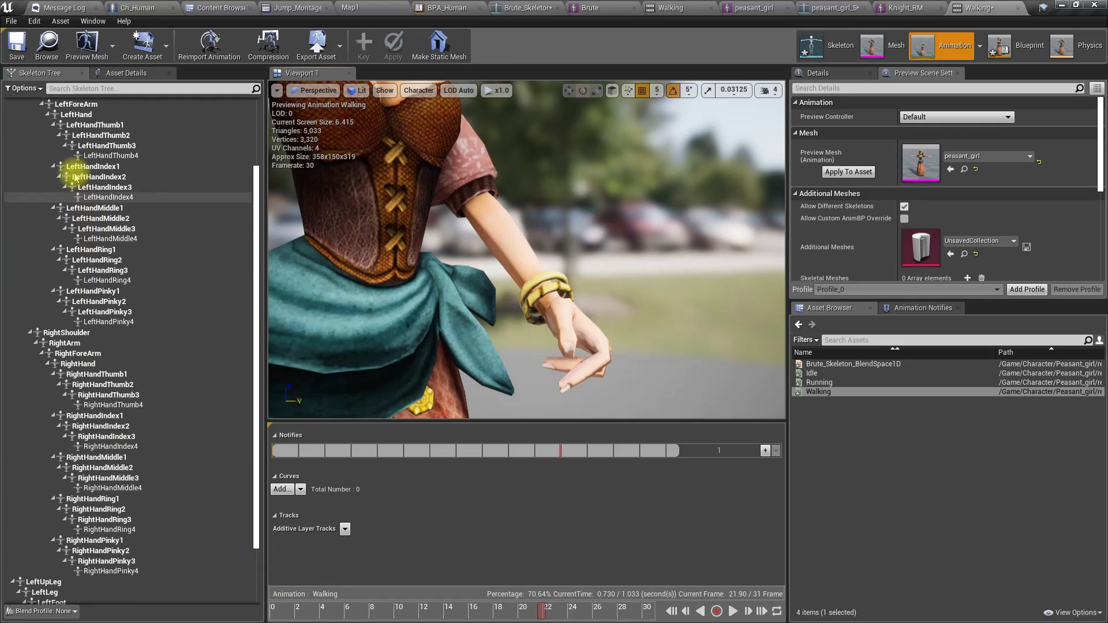
pyautogui.click(23, 88)
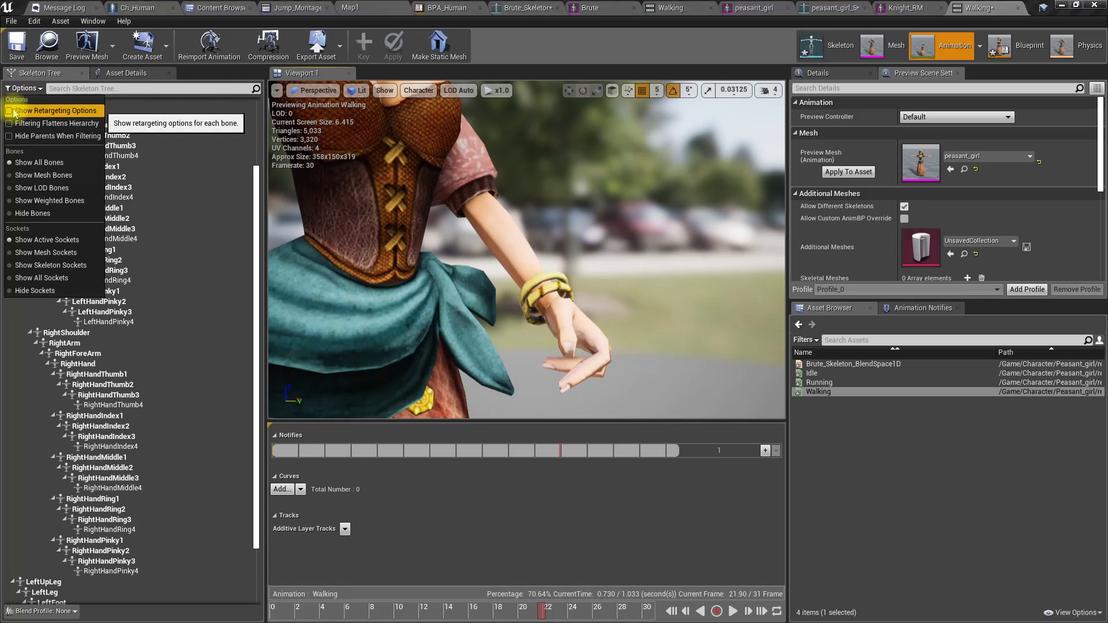
pyautogui.click(43, 111)
pyautogui.click(107, 385)
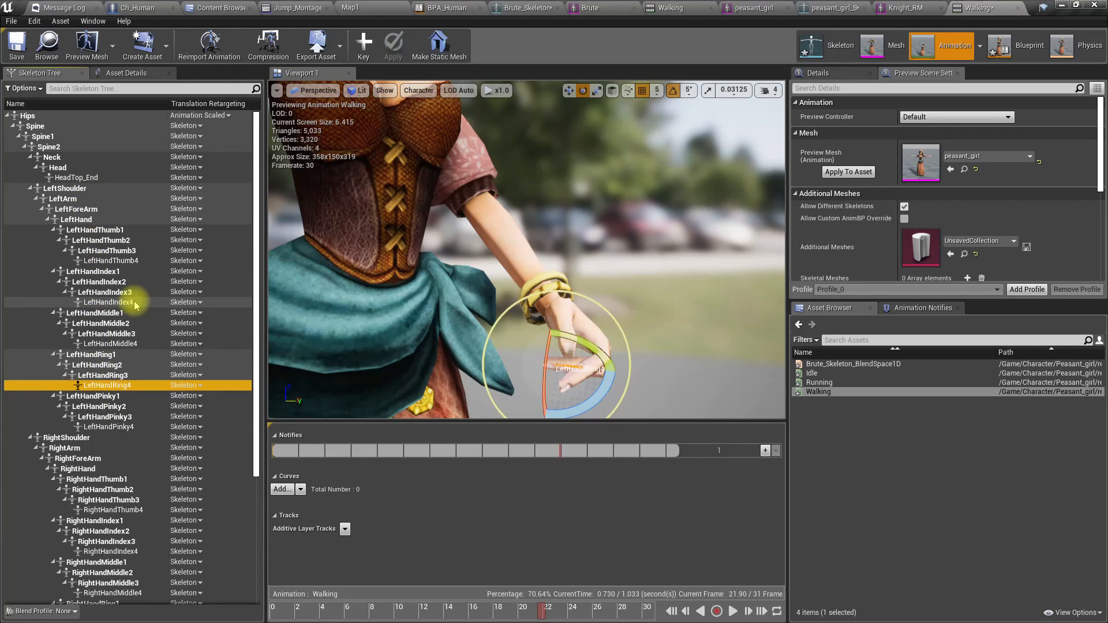
# Step: Recursively set the translation retargeting of the LeftHand bone to Skeleton and check the hand
pyautogui.click(80, 221)
pyautogui.click(82, 229)
pyautogui.click(81, 220)
pyautogui.rightClick(77, 220)
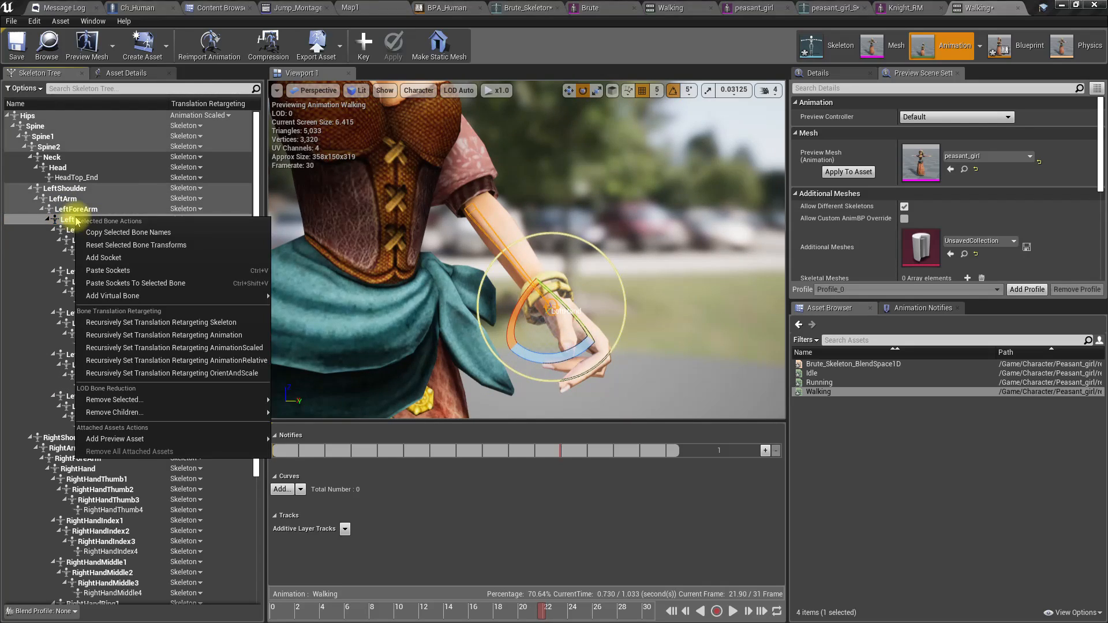
pyautogui.click(195, 323)
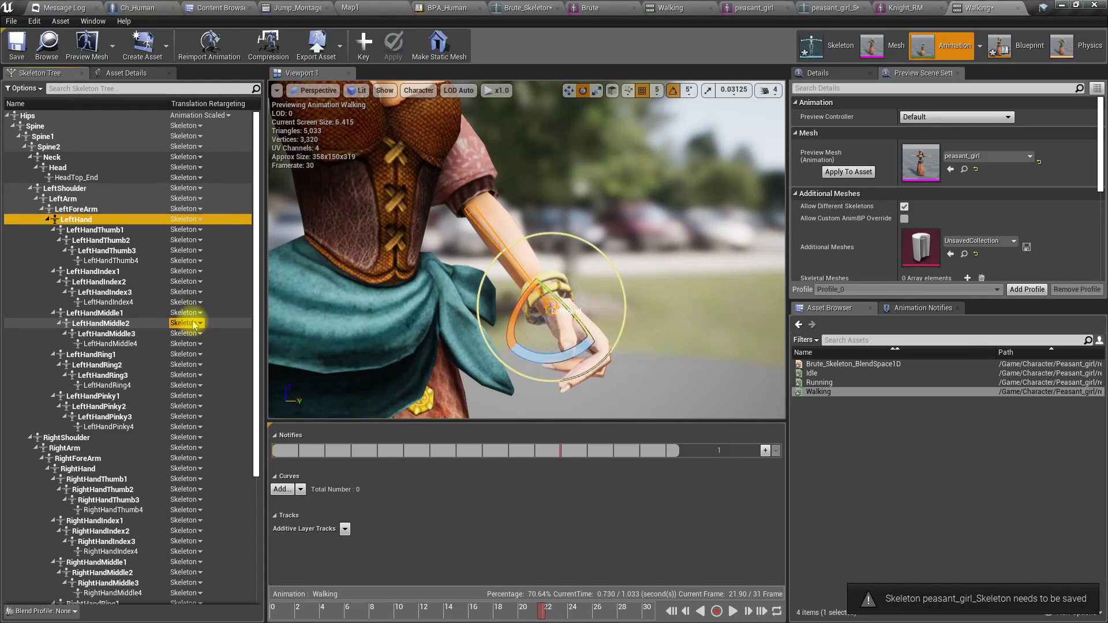
pyautogui.moveTo(503, 315); pyautogui.dragTo(557, 336, button='right')
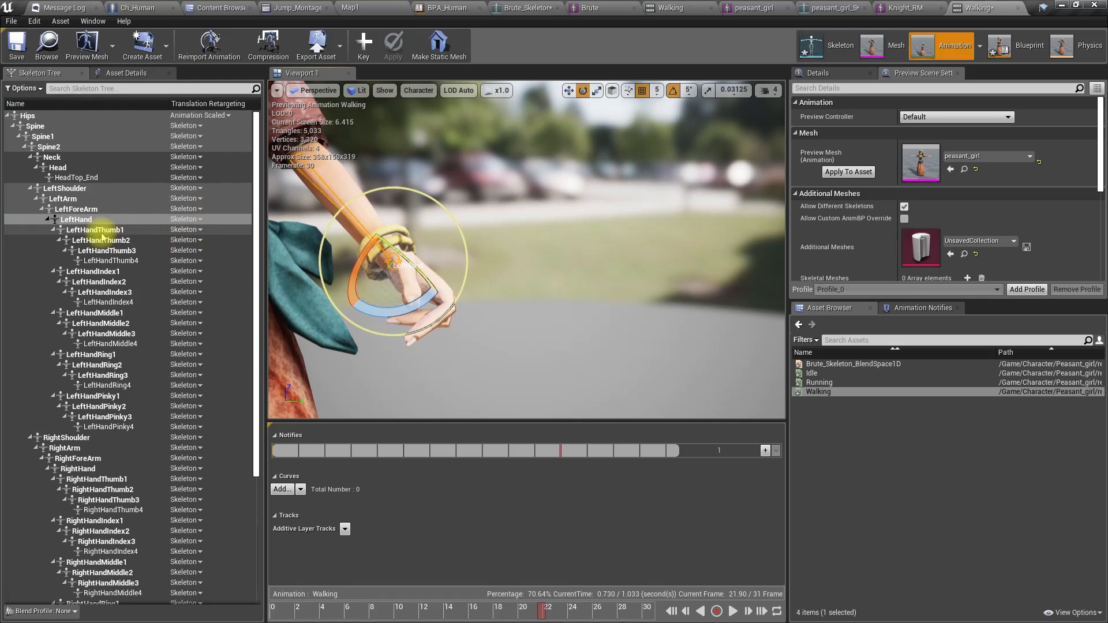
# Step: Recursively set the translation retargeting of the LeftHand bone to OrientAndScale and check the fingers in the Walking pose
pyautogui.rightClick(78, 220)
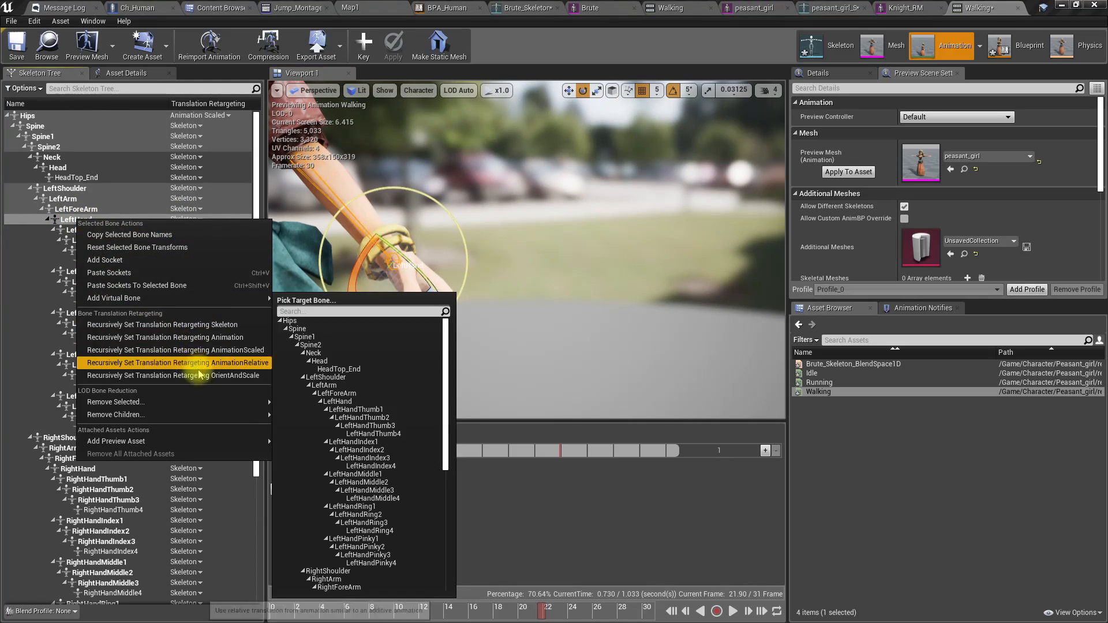
pyautogui.click(201, 377)
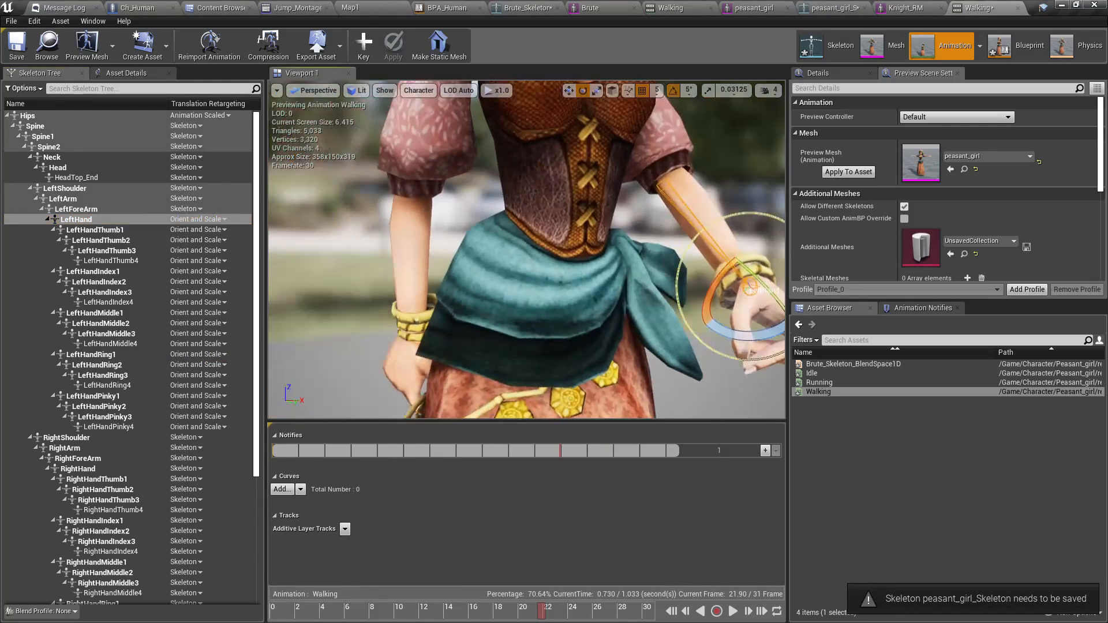
pyautogui.moveTo(535, 331); pyautogui.dragTo(485, 330, button='right')
pyautogui.moveTo(566, 348)
pyautogui.mouseDown(button='right')
pyautogui.moveTo(612, 347)
pyautogui.moveTo(519, 337)
pyautogui.moveTo(589, 369)
pyautogui.moveTo(528, 352)
pyautogui.moveTo(580, 332)
pyautogui.mouseUp(button='right')
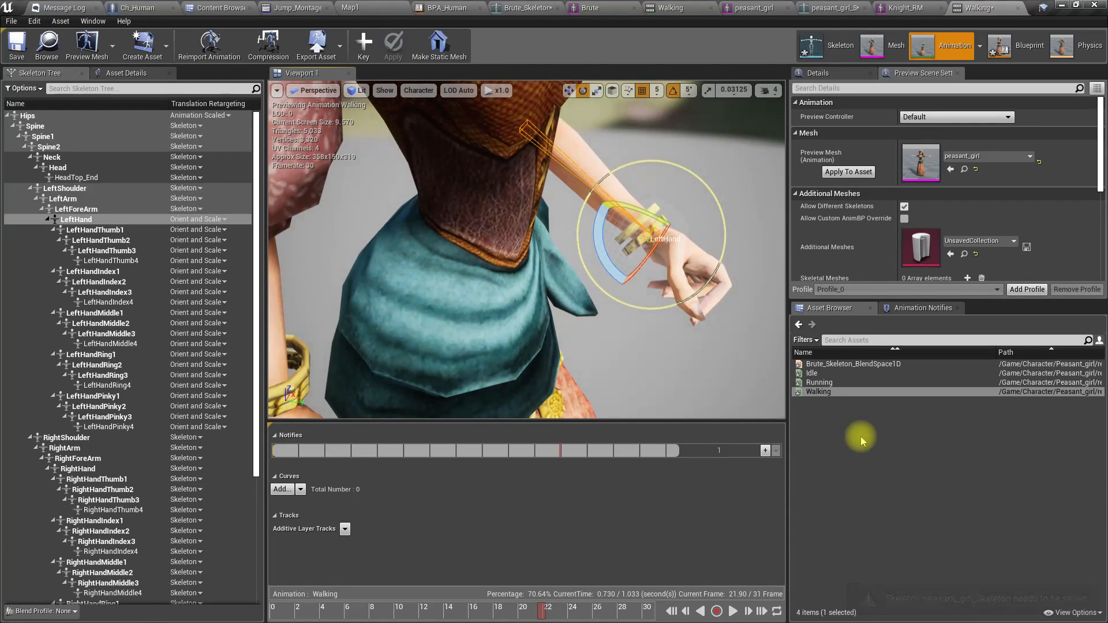
# Step: Open the Running animation and compare the peasant girl's left and right hands
pyautogui.click(821, 382)
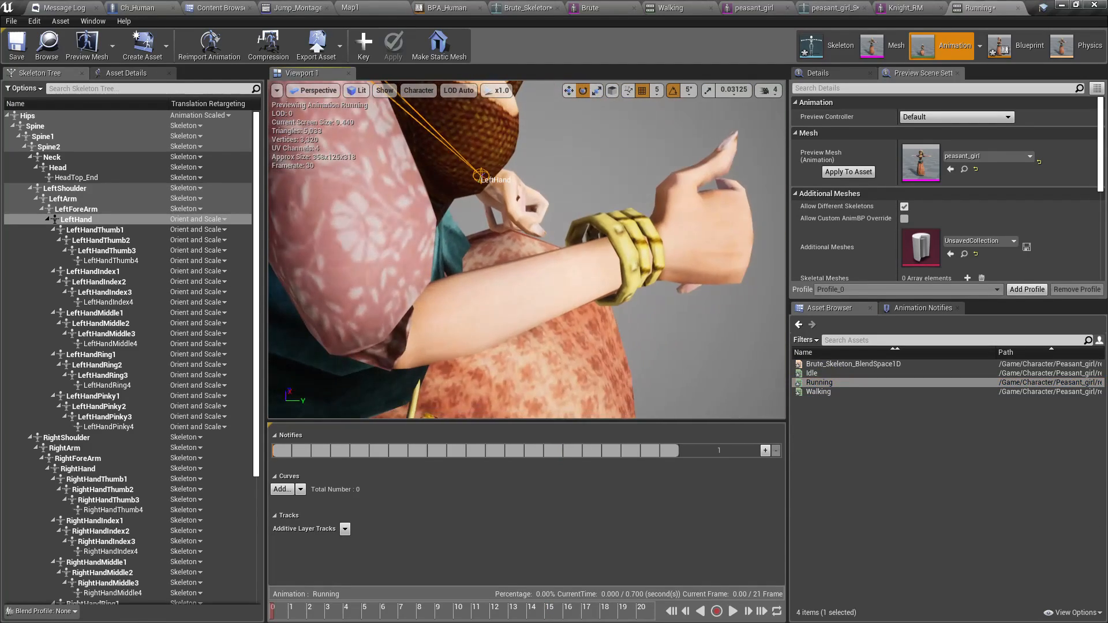
pyautogui.moveTo(526, 249); pyautogui.dragTo(491, 231, button='right')
pyautogui.moveTo(599, 293); pyautogui.dragTo(611, 358, button='right')
pyautogui.moveTo(646, 312); pyautogui.dragTo(577, 242, button='right')
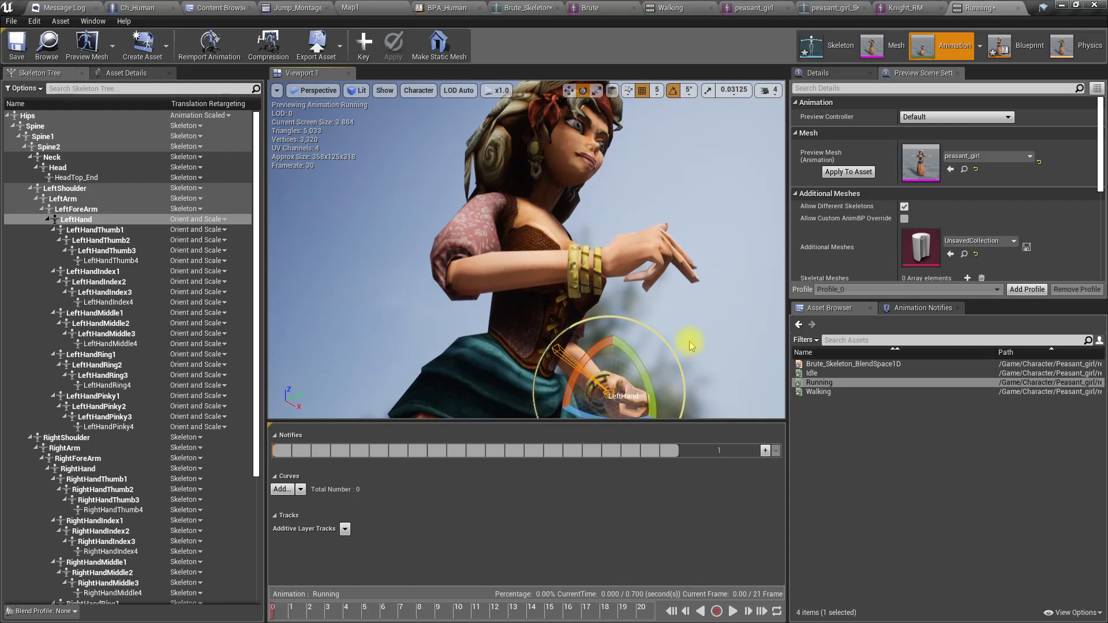
pyautogui.moveTo(659, 321)
pyautogui.mouseDown(button='right')
pyautogui.moveTo(646, 312)
pyautogui.moveTo(671, 314)
pyautogui.mouseUp(button='right')
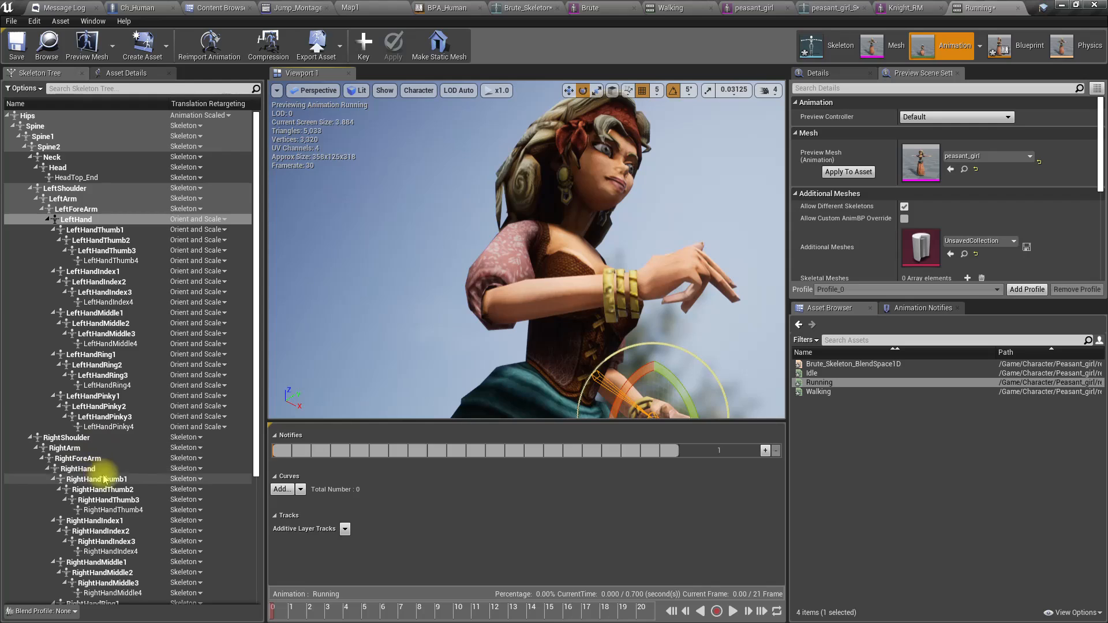
# Step: Recursively set the translation retargeting of the RightHand bone to OrientAndScale and inspect the right hand up close
pyautogui.scroll(-2, 104, 479)
pyautogui.rightClick(92, 413)
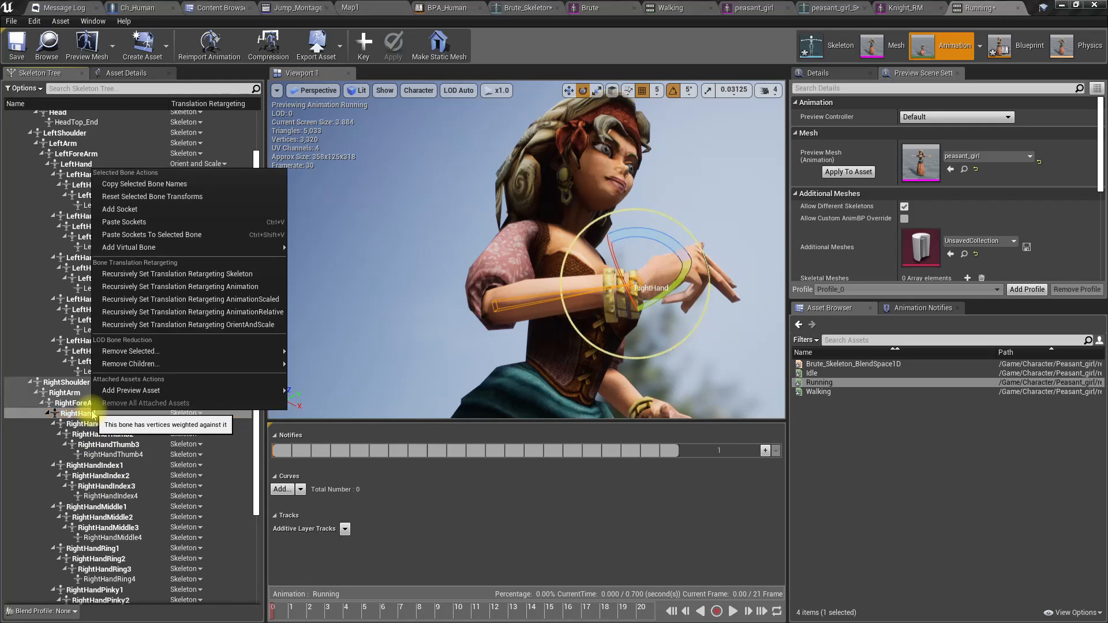
pyautogui.click(235, 325)
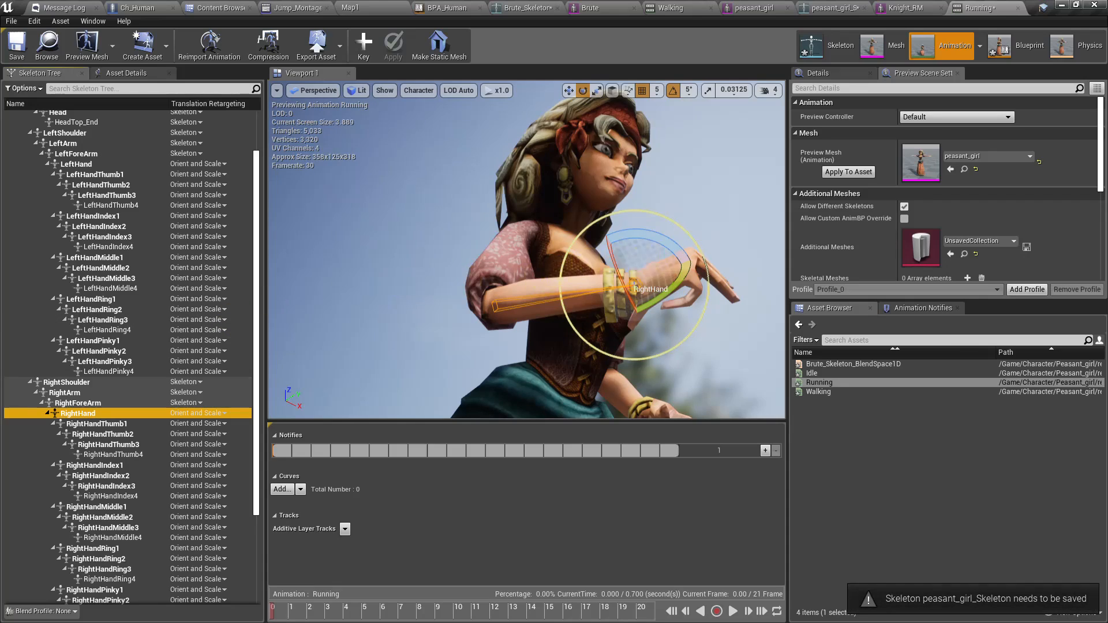
pyautogui.moveTo(612, 261)
pyautogui.mouseDown(button='right')
pyautogui.moveTo(648, 261)
pyautogui.moveTo(600, 263)
pyautogui.moveTo(612, 249)
pyautogui.mouseUp(button='right')
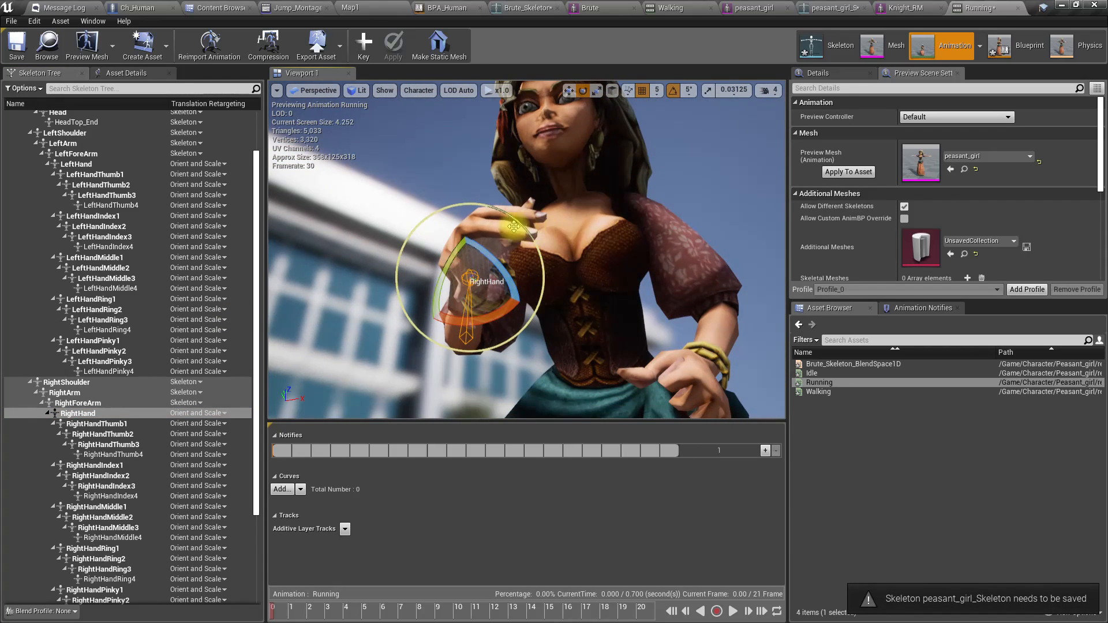
pyautogui.click(392, 199)
pyautogui.moveTo(560, 294)
pyautogui.mouseDown(button='right')
pyautogui.moveTo(569, 289)
pyautogui.moveTo(563, 299)
pyautogui.mouseUp(button='right')
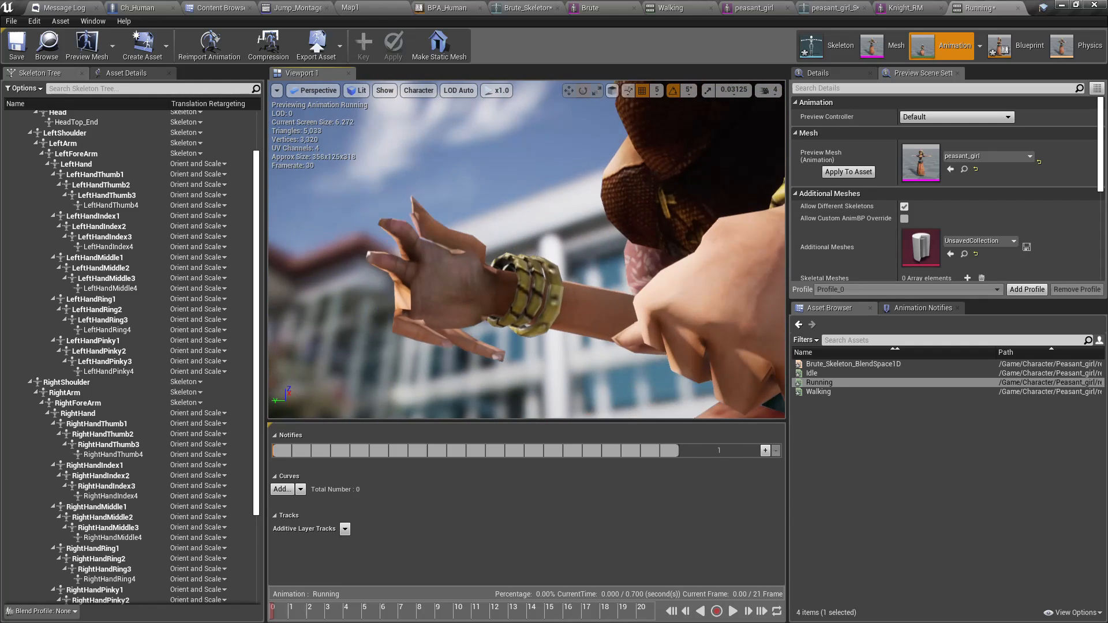
# Step: Try the Animation and AnimationScaled translation retargeting modes recursively on the RightHand bone
pyautogui.rightClick(99, 417)
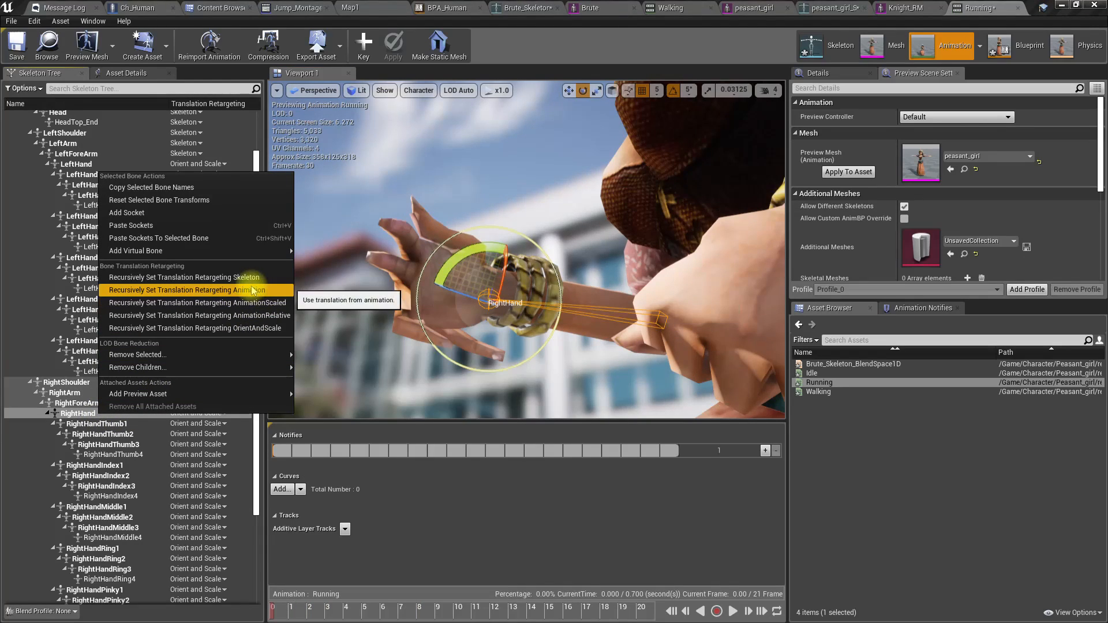
pyautogui.click(252, 290)
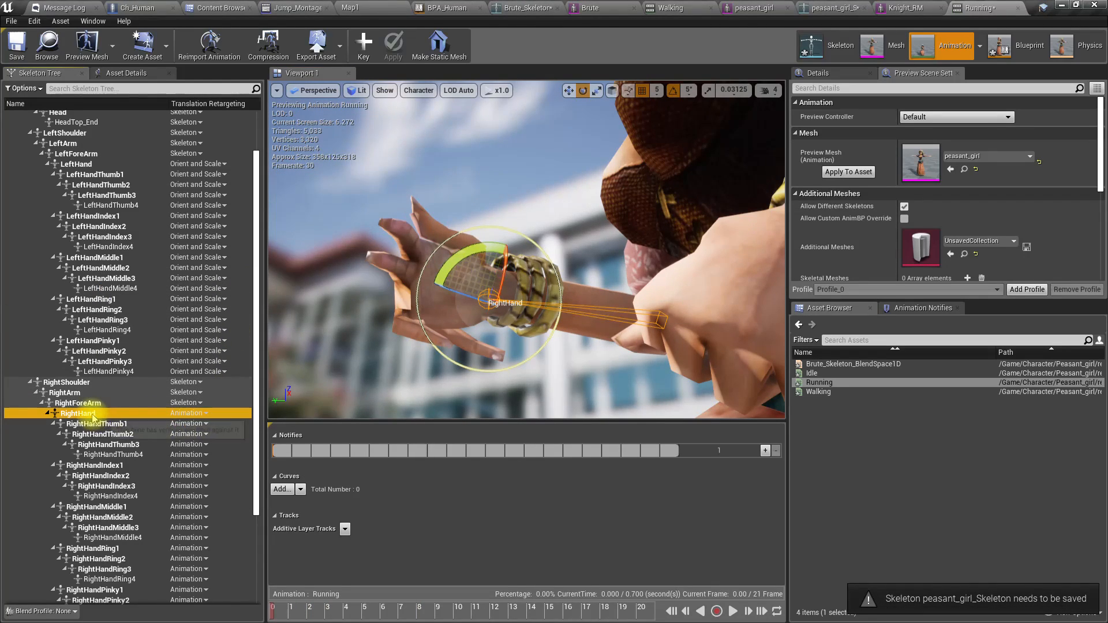
pyautogui.rightClick(94, 416)
pyautogui.click(248, 302)
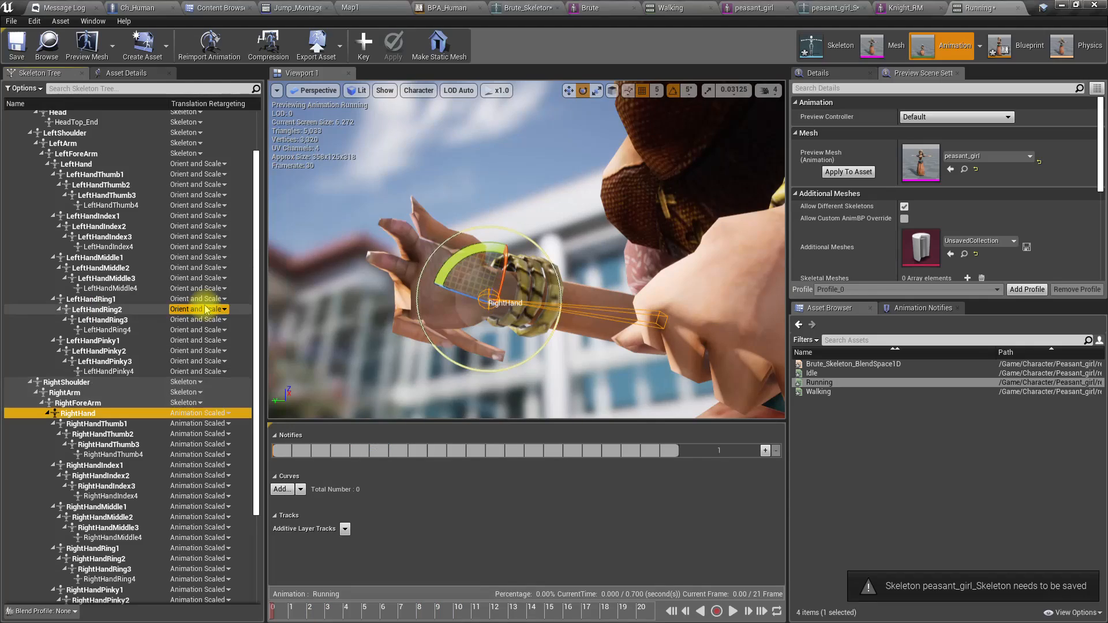
# Step: Recursively set the translation retargeting of the RightHand bone to Skeleton and check the resulting pose
pyautogui.rightClick(100, 418)
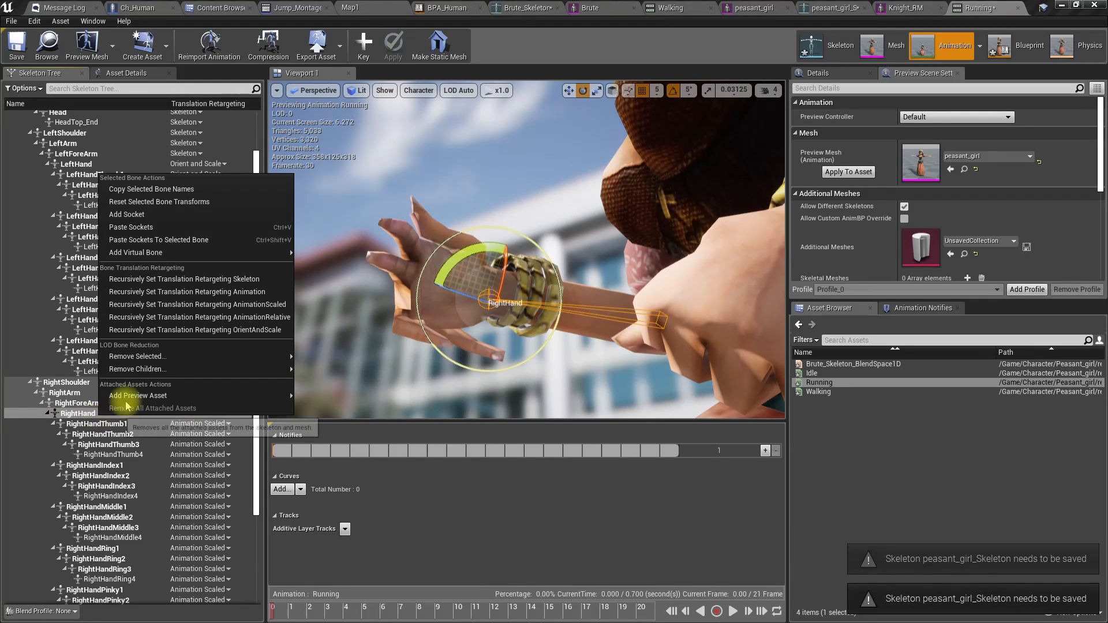
pyautogui.click(230, 281)
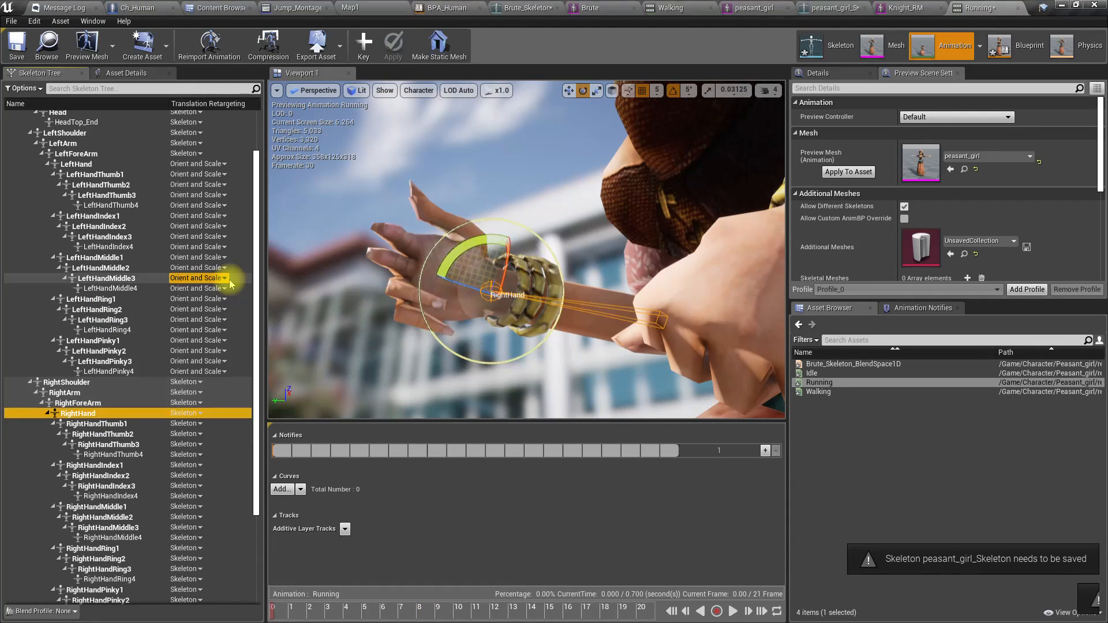
pyautogui.moveTo(371, 248)
pyautogui.mouseDown(button='right')
pyautogui.moveTo(531, 236)
pyautogui.moveTo(623, 277)
pyautogui.moveTo(664, 271)
pyautogui.moveTo(356, 259)
pyautogui.mouseUp(button='right')
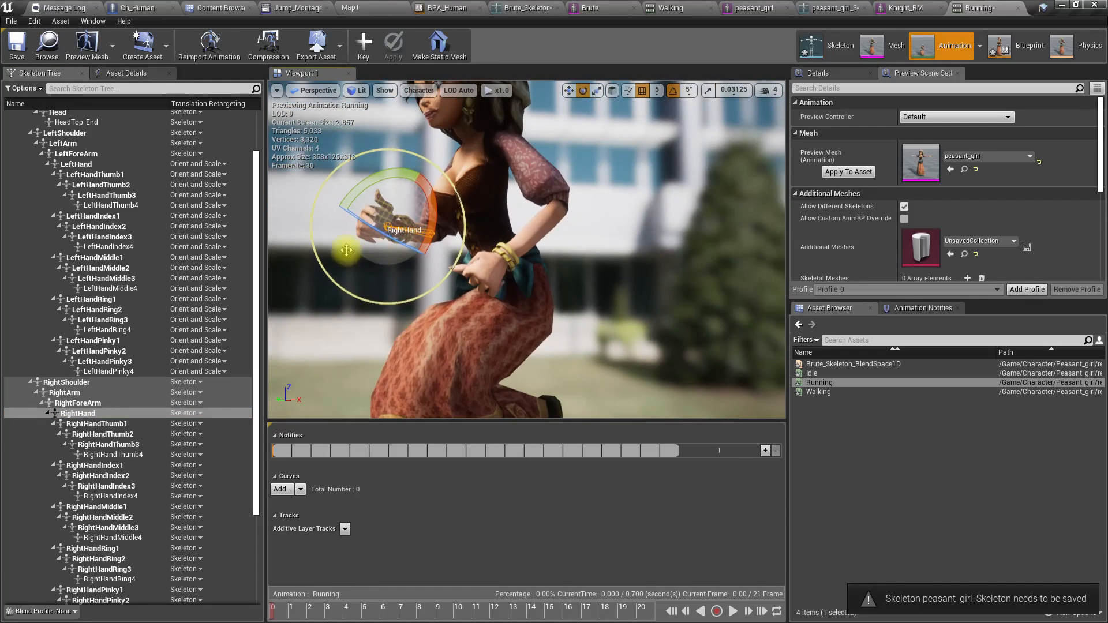
# Step: Recursively set the translation retargeting of the LeftHand bone and its finger bones to Skeleton
pyautogui.click(83, 165)
pyautogui.rightClick(81, 164)
pyautogui.moveTo(210, 268)
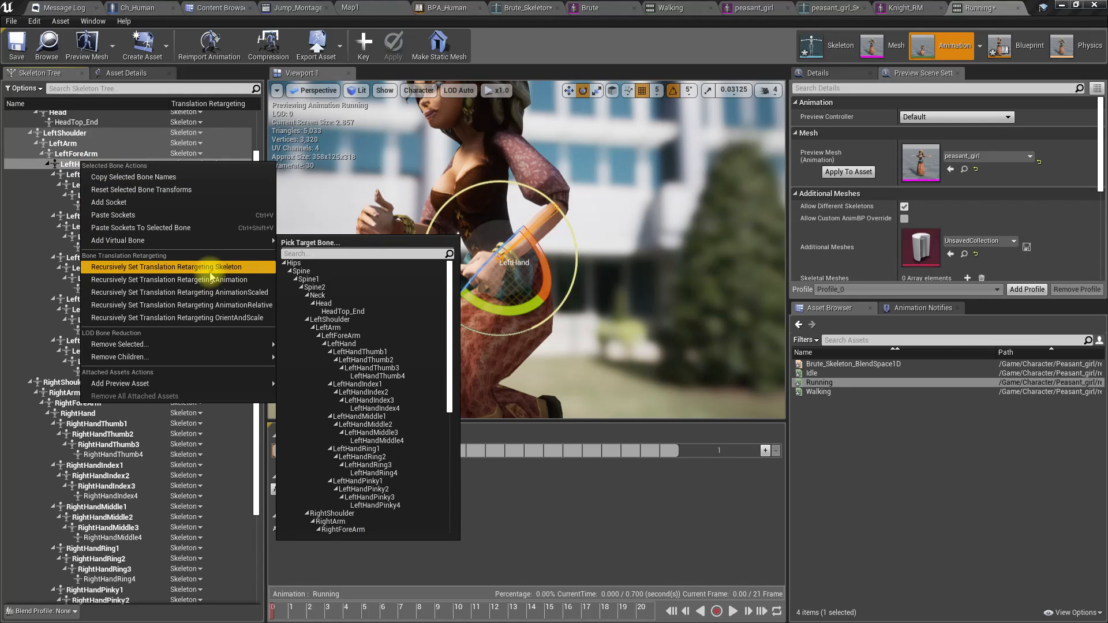
pyautogui.click(210, 270)
# Step: Scrub and play the Running animation, examining the peasant girl's hands and full-body motion from several angles
pyautogui.moveTo(404, 265); pyautogui.dragTo(577, 294, button='right')
pyautogui.press('s')
pyautogui.press('a')
pyautogui.press('w')
pyautogui.press('s')
pyautogui.moveTo(421, 614); pyautogui.dragTo(389, 609)
pyautogui.press('space')
pyautogui.moveTo(514, 321); pyautogui.dragTo(568, 369, button='right')
pyautogui.moveTo(608, 321)
pyautogui.mouseDown(button='right')
pyautogui.moveTo(614, 262)
pyautogui.moveTo(548, 314)
pyautogui.moveTo(604, 320)
pyautogui.mouseUp(button='right')
pyautogui.click(608, 322)
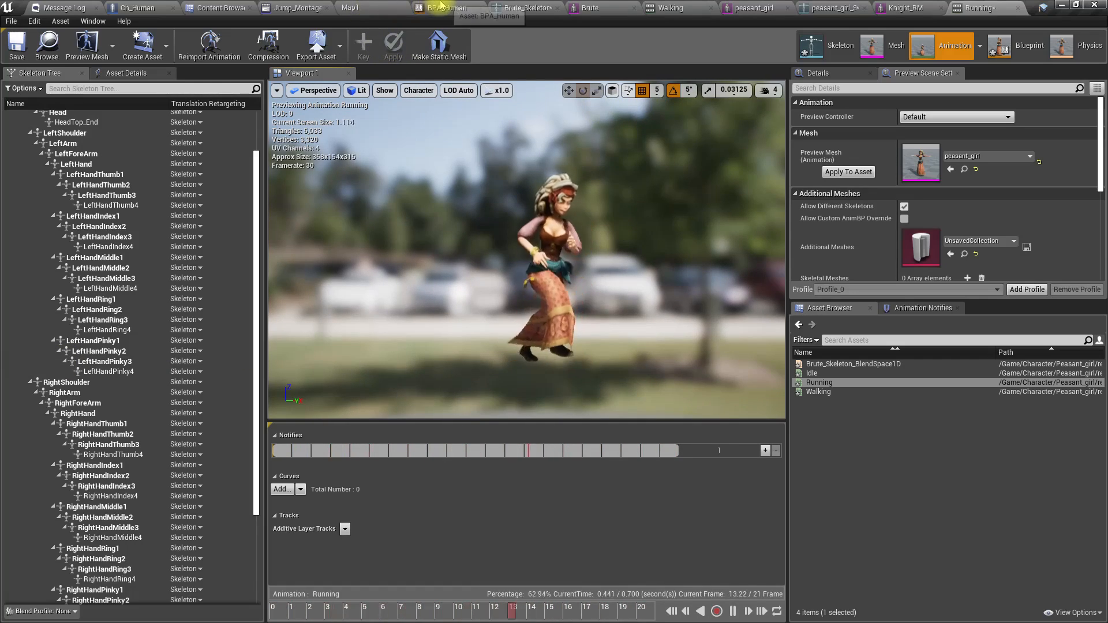
# Step: Rename the BPA_Brute animation blueprint in the Peasant_girl retargeted folder to BPA_peasant_girl and save all modified assets
pyautogui.click(215, 8)
pyautogui.click(340, 130)
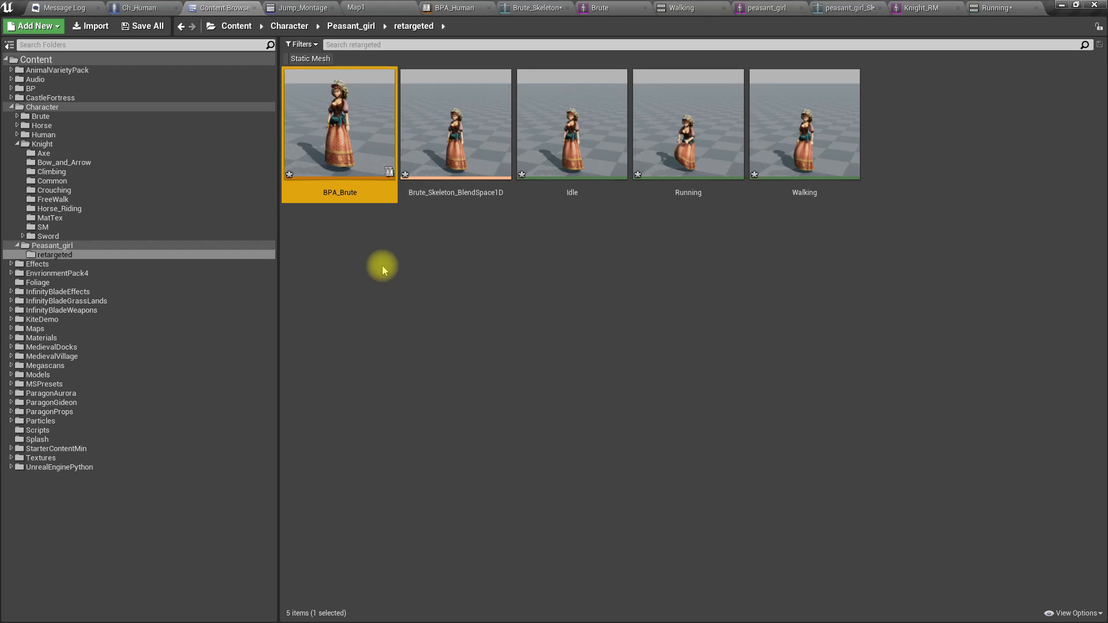
pyautogui.press('F2')
pyautogui.press('Right')
pyautogui.hotkey('shift', 'Left')
pyautogui.hotkey('shift', 'Left')
pyautogui.hotkey('shift', 'Left')
pyautogui.hotkey('shift', 'Left')
pyautogui.hotkey('shift', 'Left')
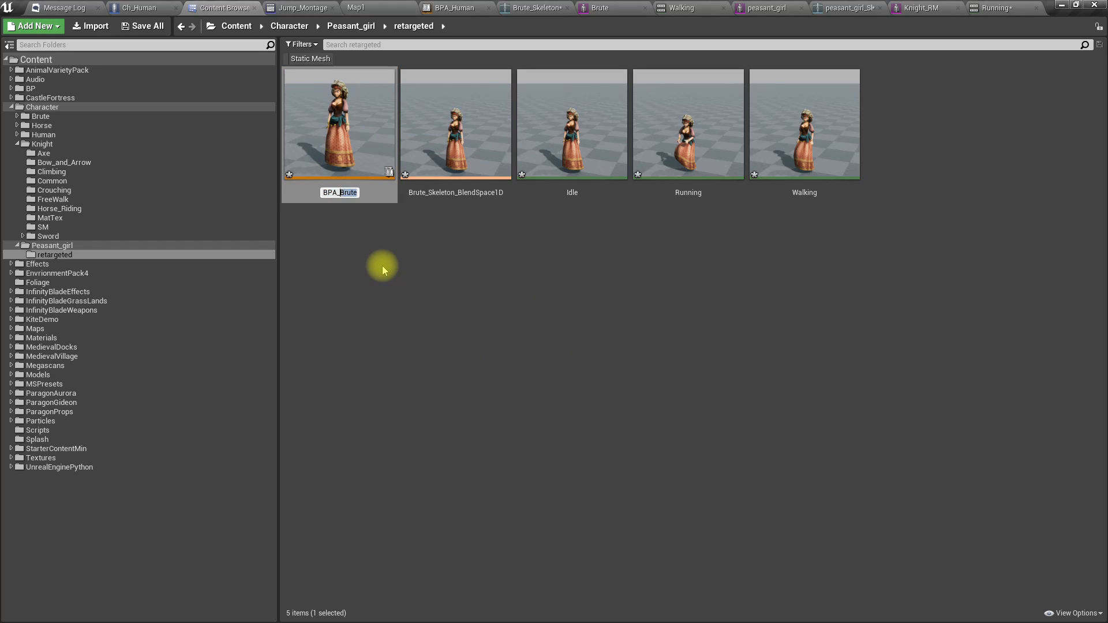
pyautogui.write('pEASANTgIRL')
pyautogui.press('BackSpace')
pyautogui.press('BackSpace')
pyautogui.press('BackSpace')
pyautogui.press('BackSpace')
pyautogui.press('BackSpace')
pyautogui.press('BackSpace')
pyautogui.press('BackSpace')
pyautogui.press('BackSpace')
pyautogui.press('BackSpace')
pyautogui.press('BackSpace')
pyautogui.press('BackSpace')
pyautogui.write('op')
pyautogui.press('BackSpace')
pyautogui.press('BackSpace')
pyautogui.write('peasant g')
pyautogui.press('BackSpace')
pyautogui.press('BackSpace')
pyautogui.write('_girl')
pyautogui.press('Return')
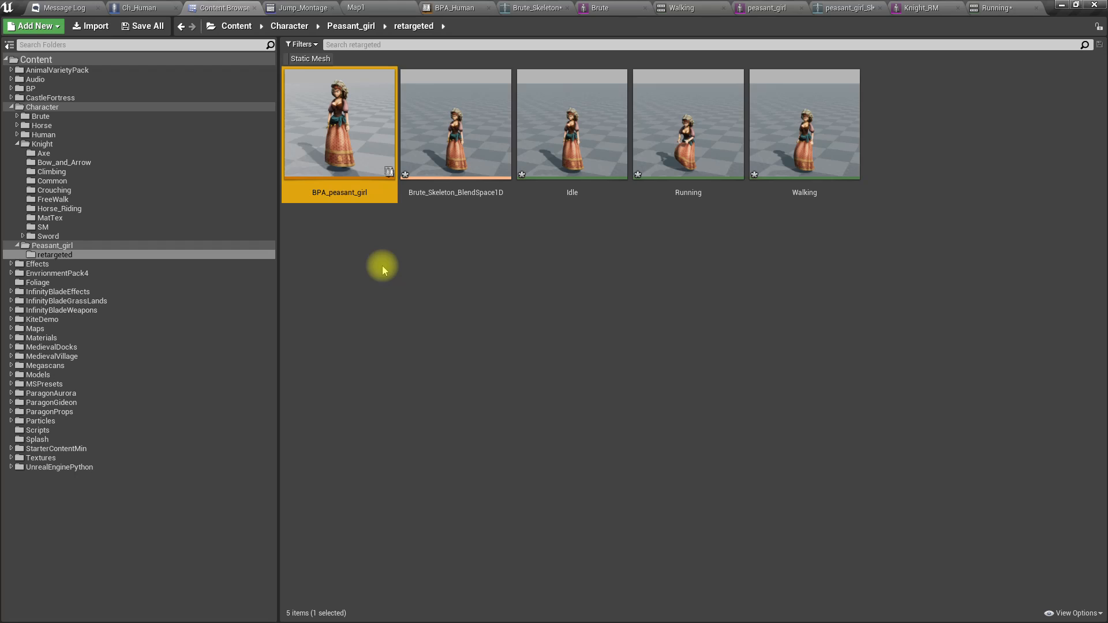
pyautogui.hotkey('ctrl', 'shift', 's')
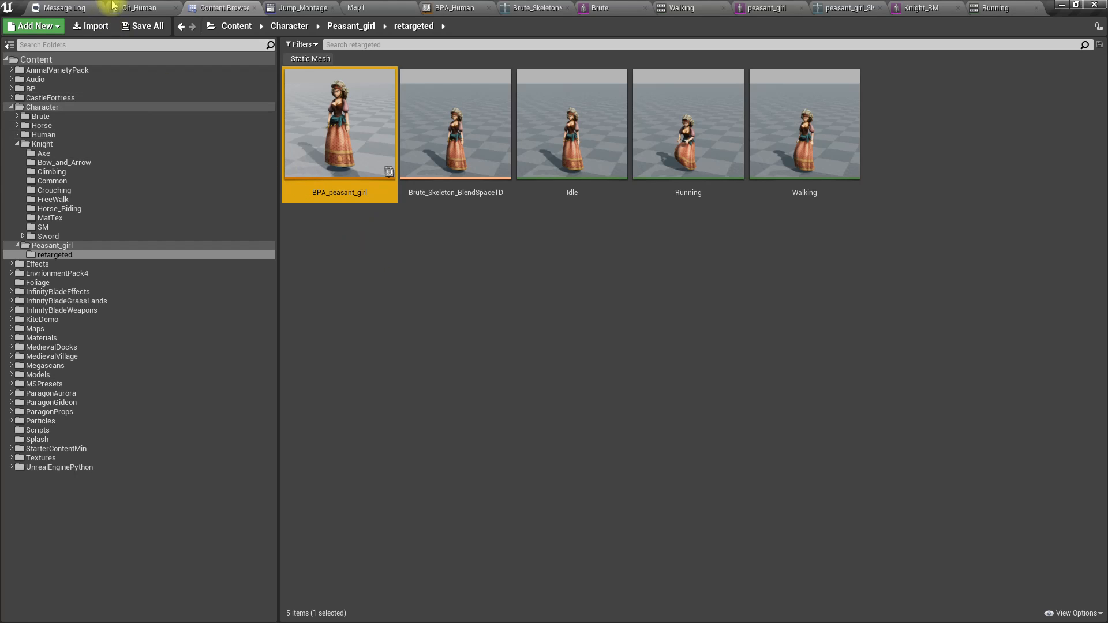
pyautogui.click(139, 6)
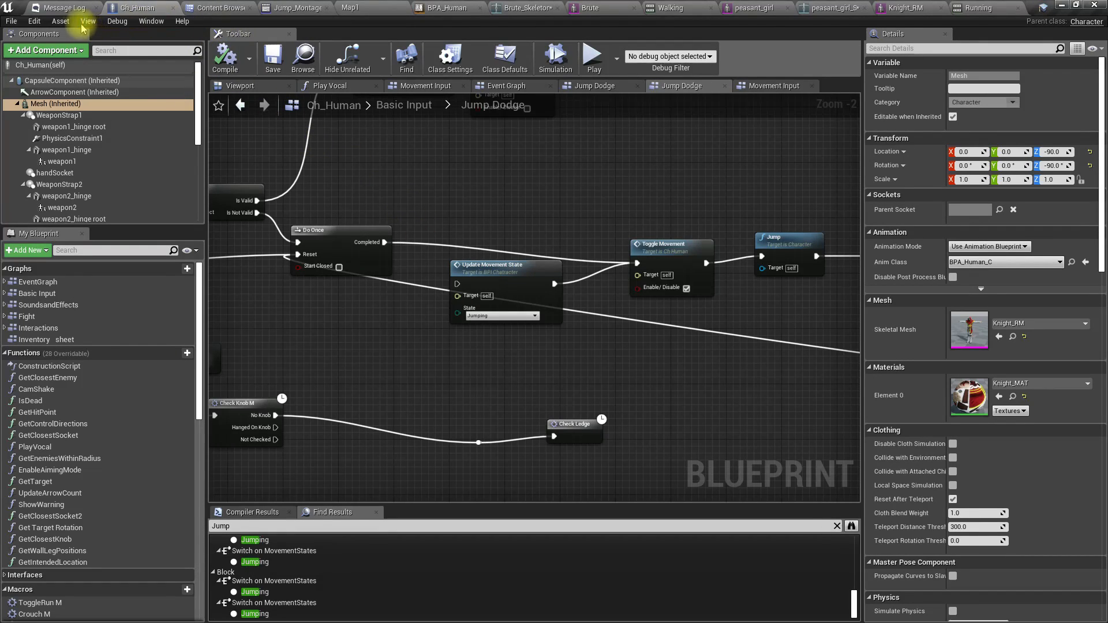
pyautogui.click(315, 6)
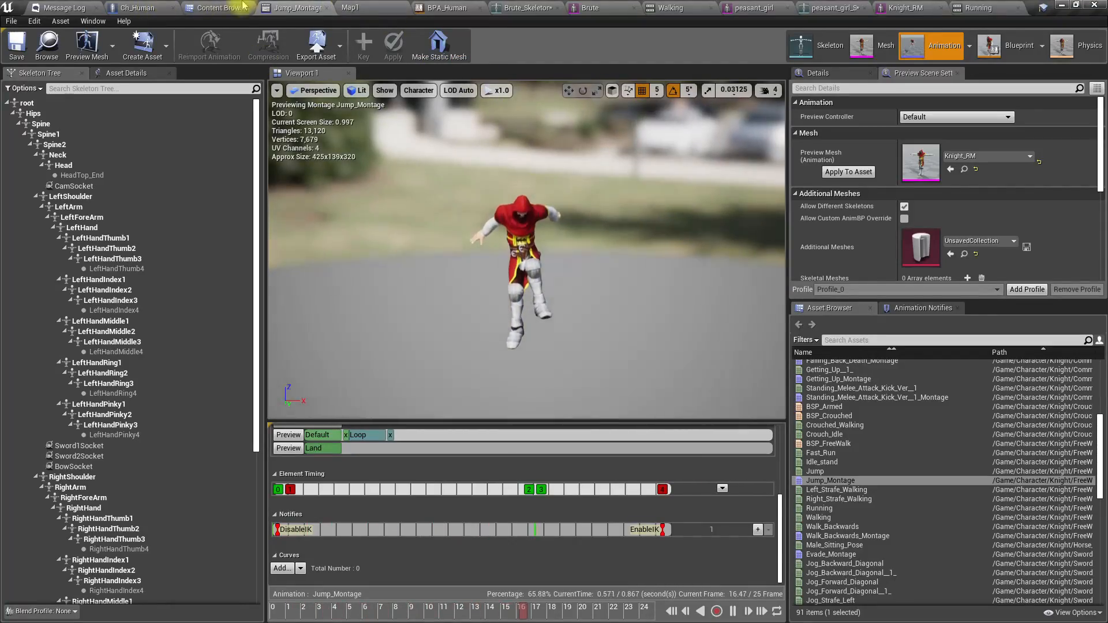
pyautogui.click(353, 5)
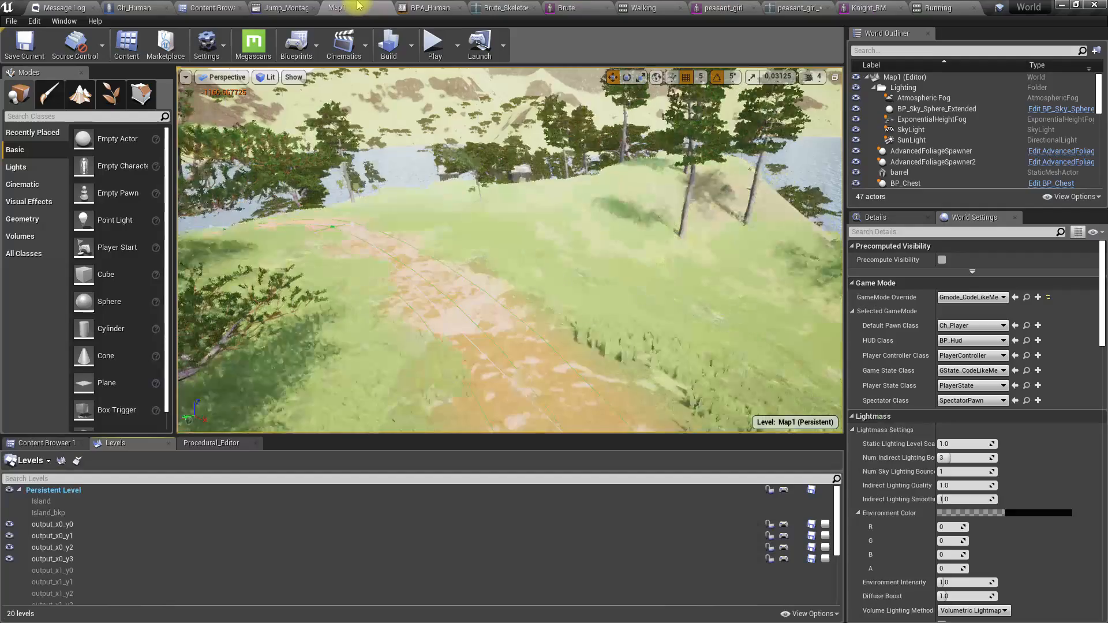
pyautogui.click(314, 9)
pyautogui.moveTo(507, 223); pyautogui.dragTo(658, 193, button='right')
pyautogui.moveTo(558, 277)
pyautogui.mouseDown(button='right')
pyautogui.moveTo(536, 276)
pyautogui.moveTo(559, 276)
pyautogui.mouseUp(button='right')
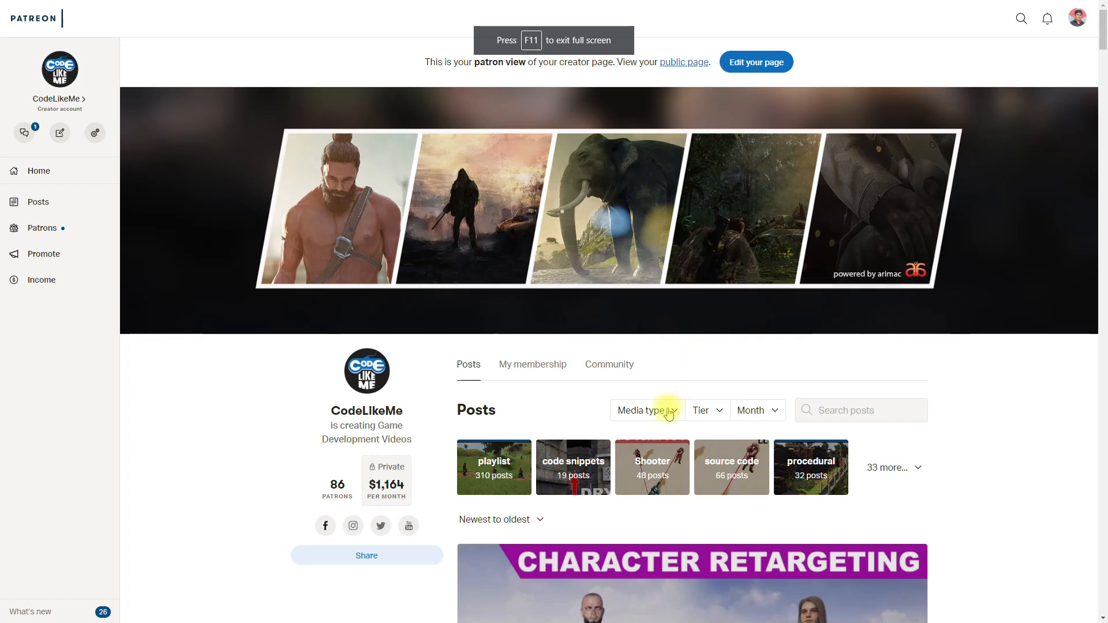
# Step: Browse the recent posts on the CodeLikeMe Patreon page
pyautogui.scroll(-8, 669, 411)
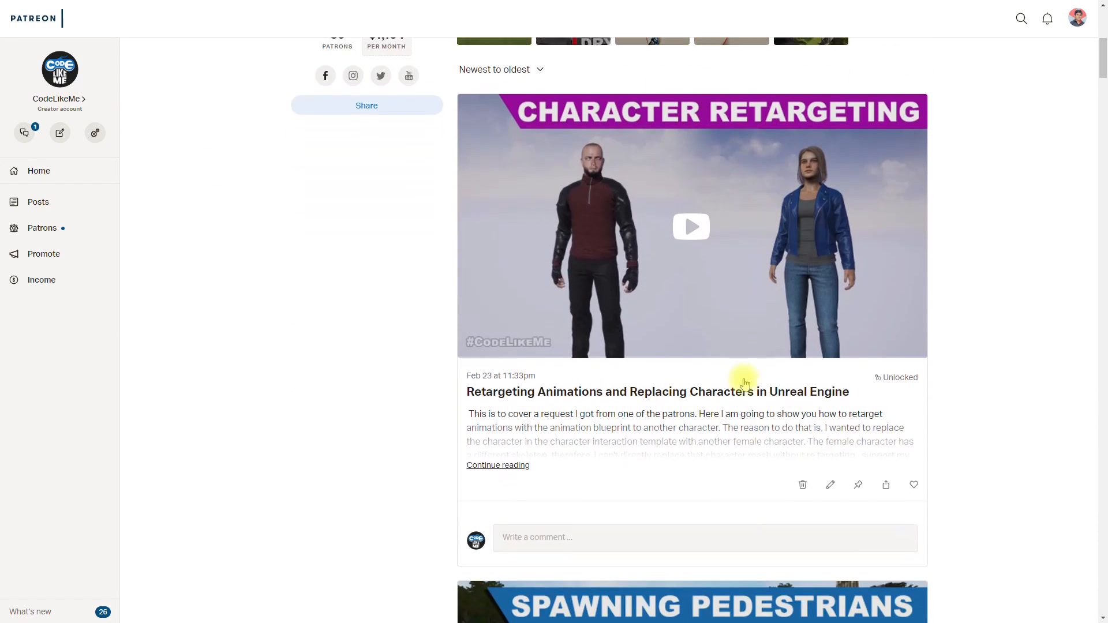
pyautogui.scroll(-12, 754, 376)
pyautogui.scroll(-19, 768, 357)
pyautogui.scroll(6, 765, 348)
pyautogui.scroll(9, 763, 347)
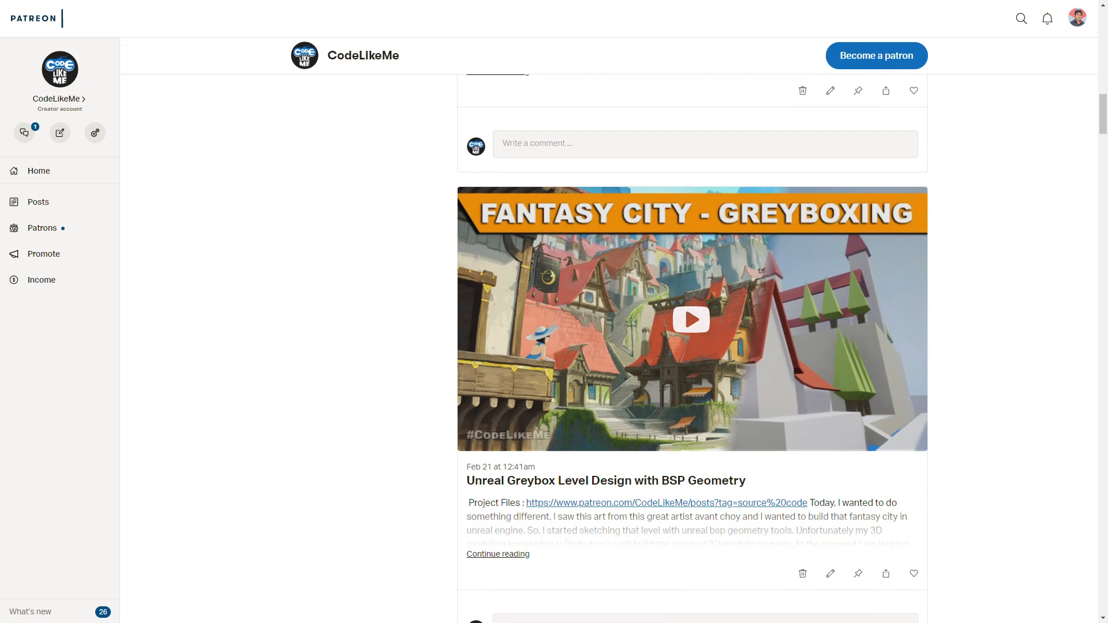